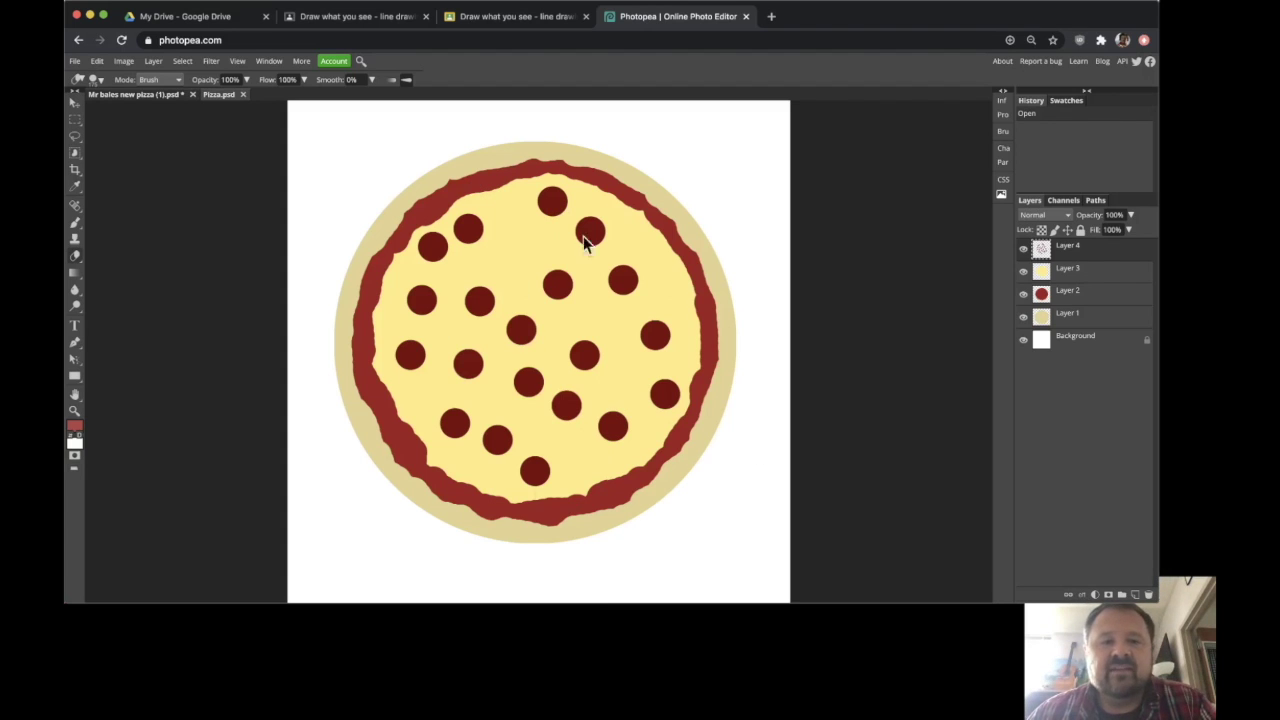
Toggle the visibility of Layer 4 and Layer 3 off and on to inspect the pepperoni and cheese layers
{"action": "left_click", "coordinate": [1022, 249]}
{"action": "left_click", "coordinate": [1022, 249]}
{"action": "left_click", "coordinate": [1023, 270]}
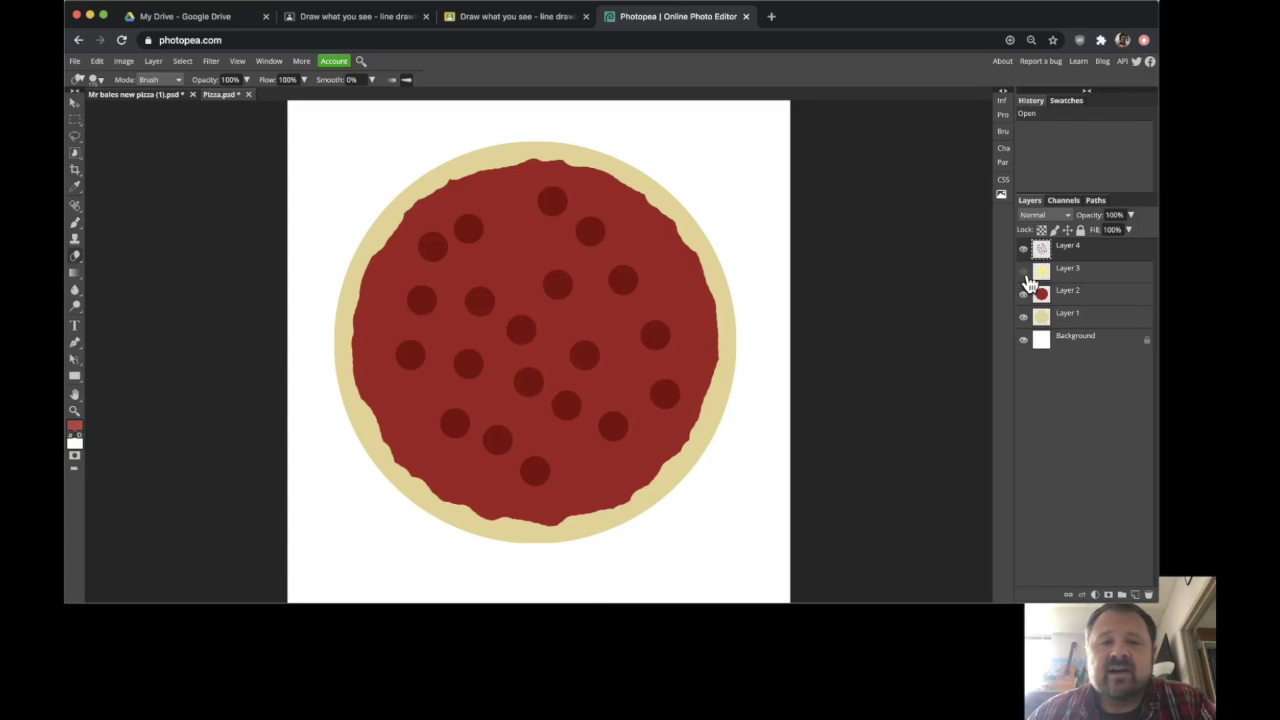
{"action": "left_click", "coordinate": [1023, 271]}
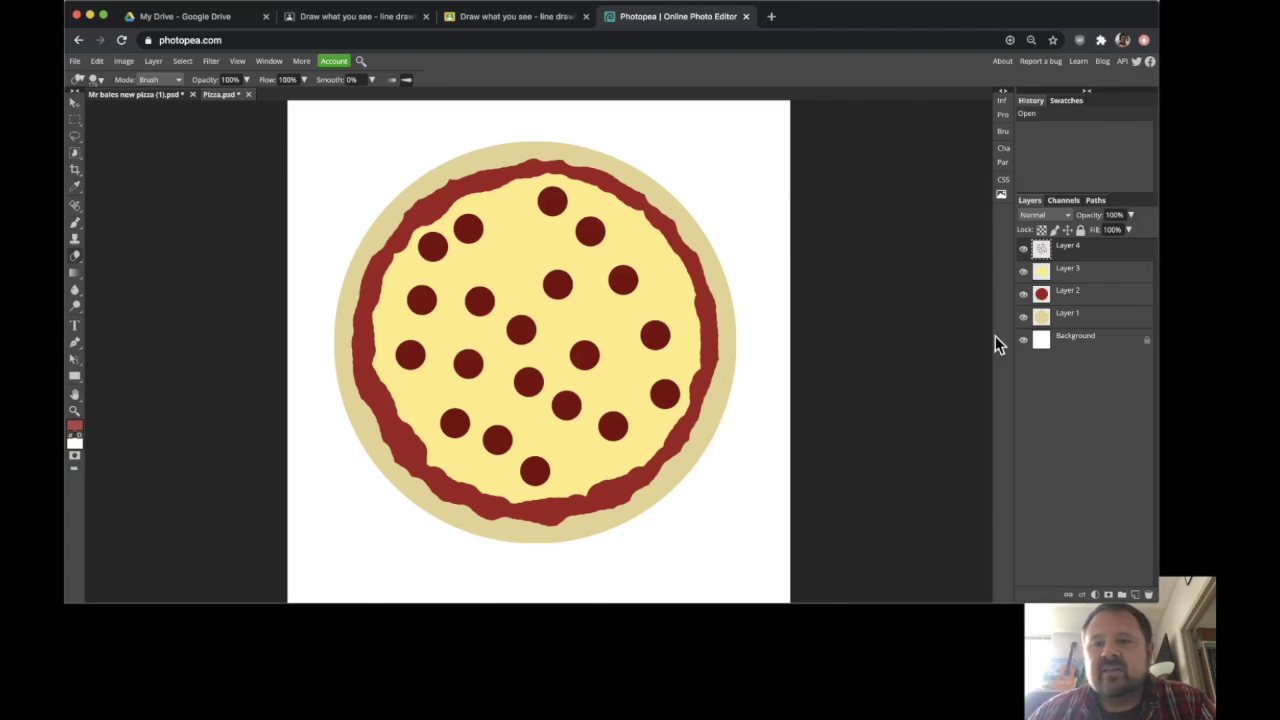
Hide Layers 4, 3, 2 and 1 and select the Background layer to view it on its own
{"action": "left_click", "coordinate": [1023, 249]}
{"action": "left_click", "coordinate": [1023, 271]}
{"action": "left_click", "coordinate": [1023, 294]}
{"action": "left_click", "coordinate": [1023, 316]}
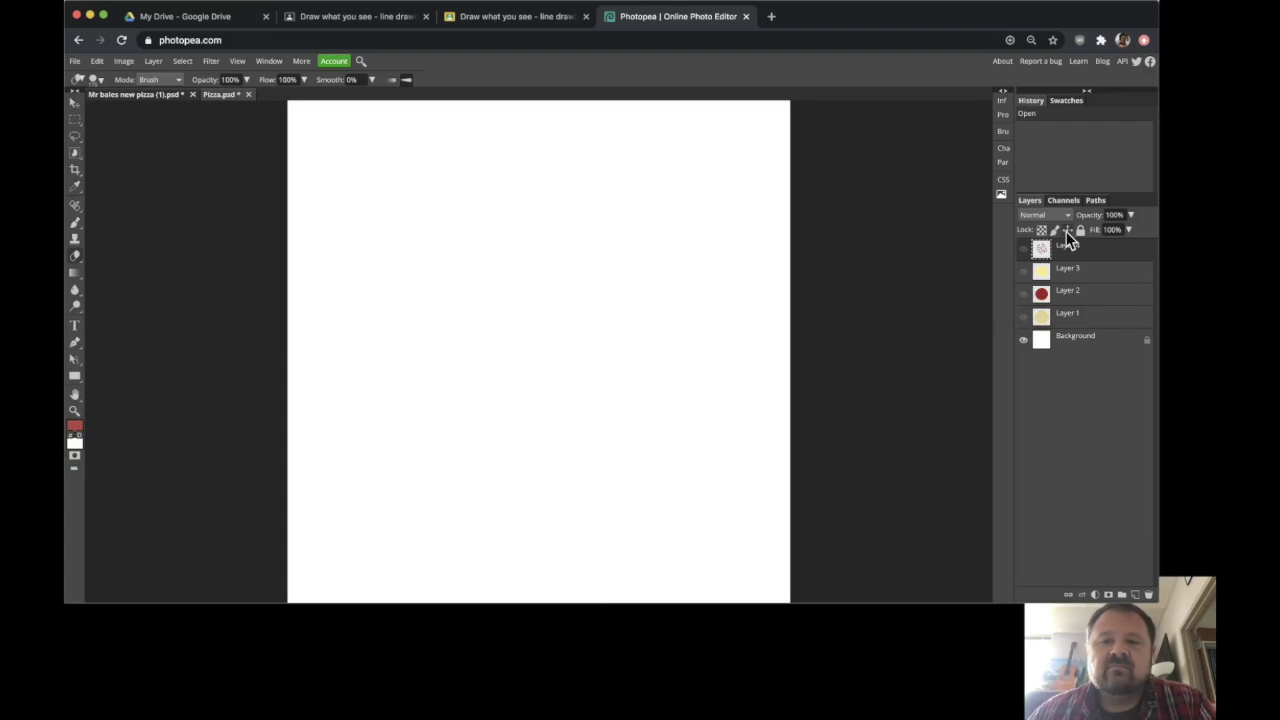
{"action": "left_click", "coordinate": [1075, 345]}
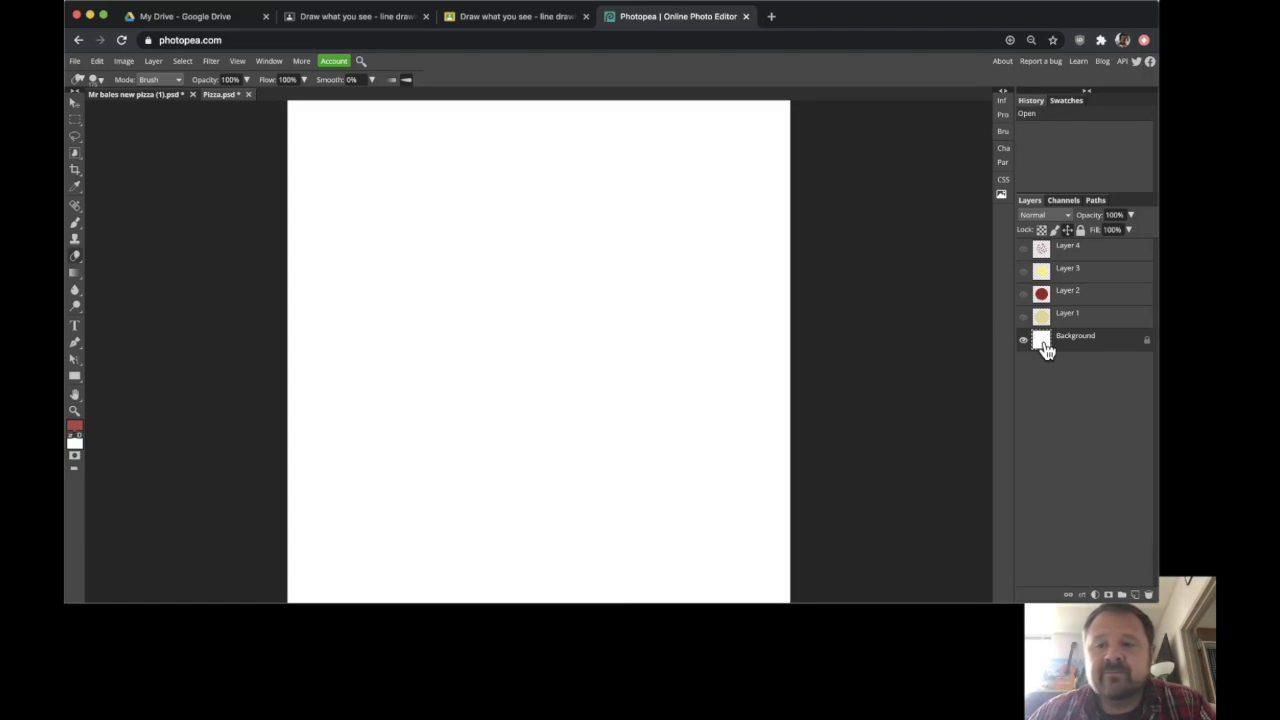
Show the pizza layers again one by one, from Layer 1 up to Layer 4, to review the stacking order
{"action": "left_click", "coordinate": [1023, 317]}
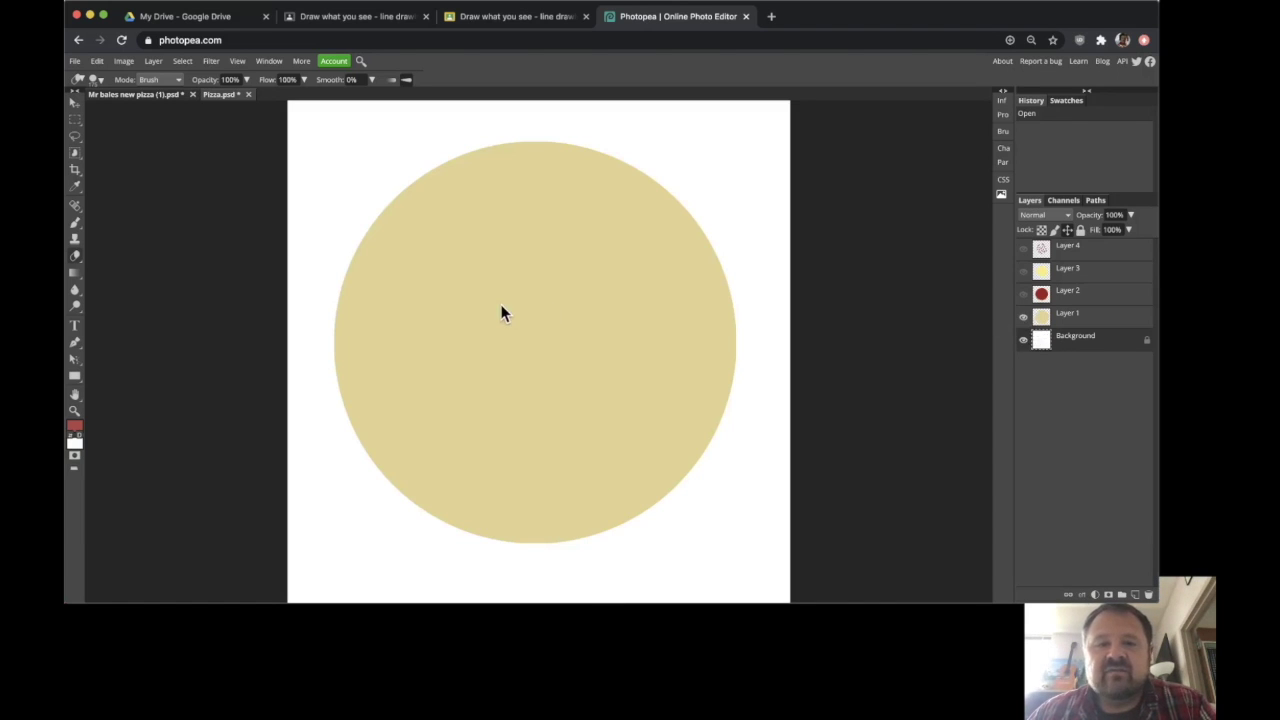
{"action": "left_click", "coordinate": [1023, 294]}
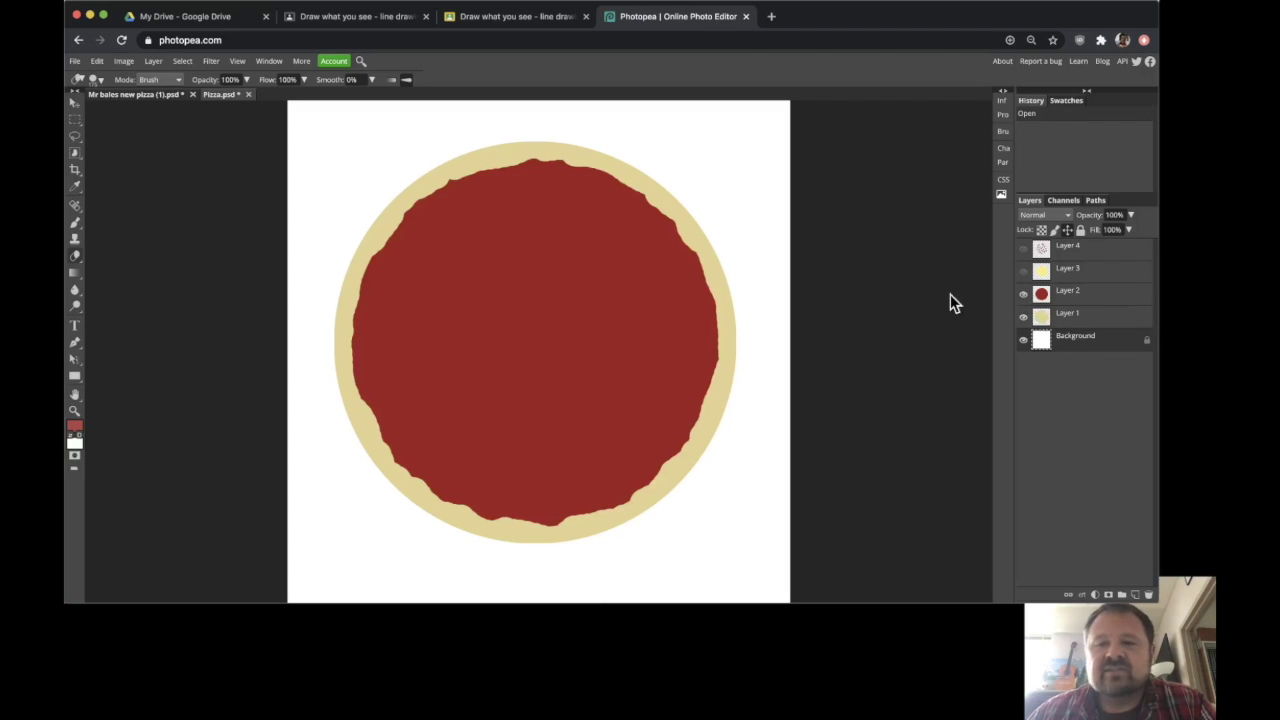
{"action": "left_click", "coordinate": [1023, 271]}
{"action": "left_click", "coordinate": [1023, 249]}
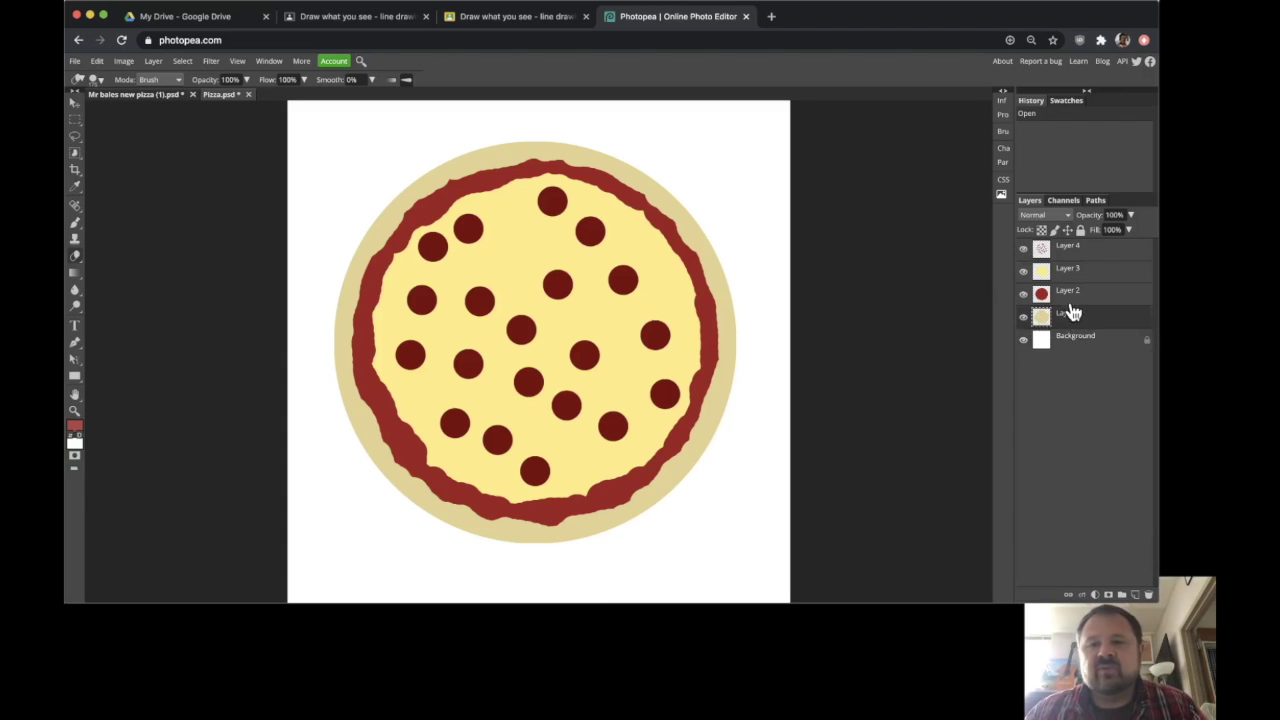
Paint a test pepperoni dot on Layer 4 beside the uppermost pepperoni with the Brush and undo it
{"action": "left_click_drag", "start_coordinate": [1066, 258], "coordinate": [1040, 259]}
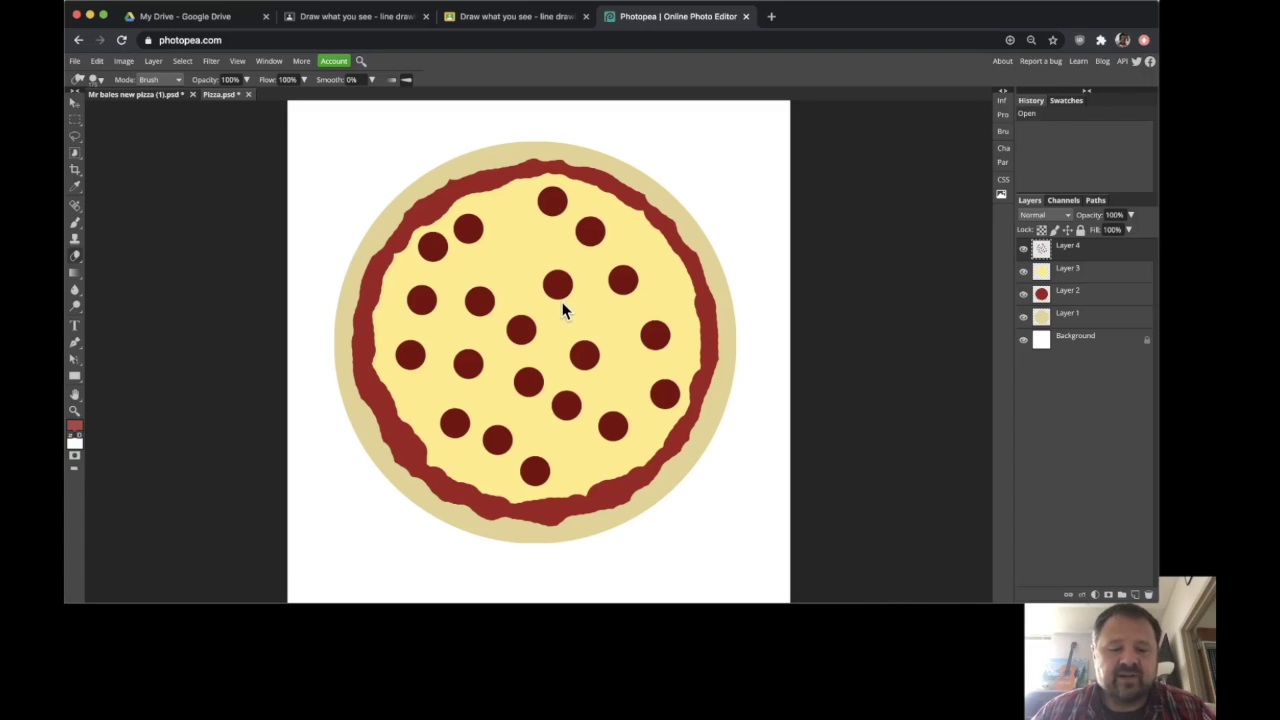
{"action": "key", "text": "b"}
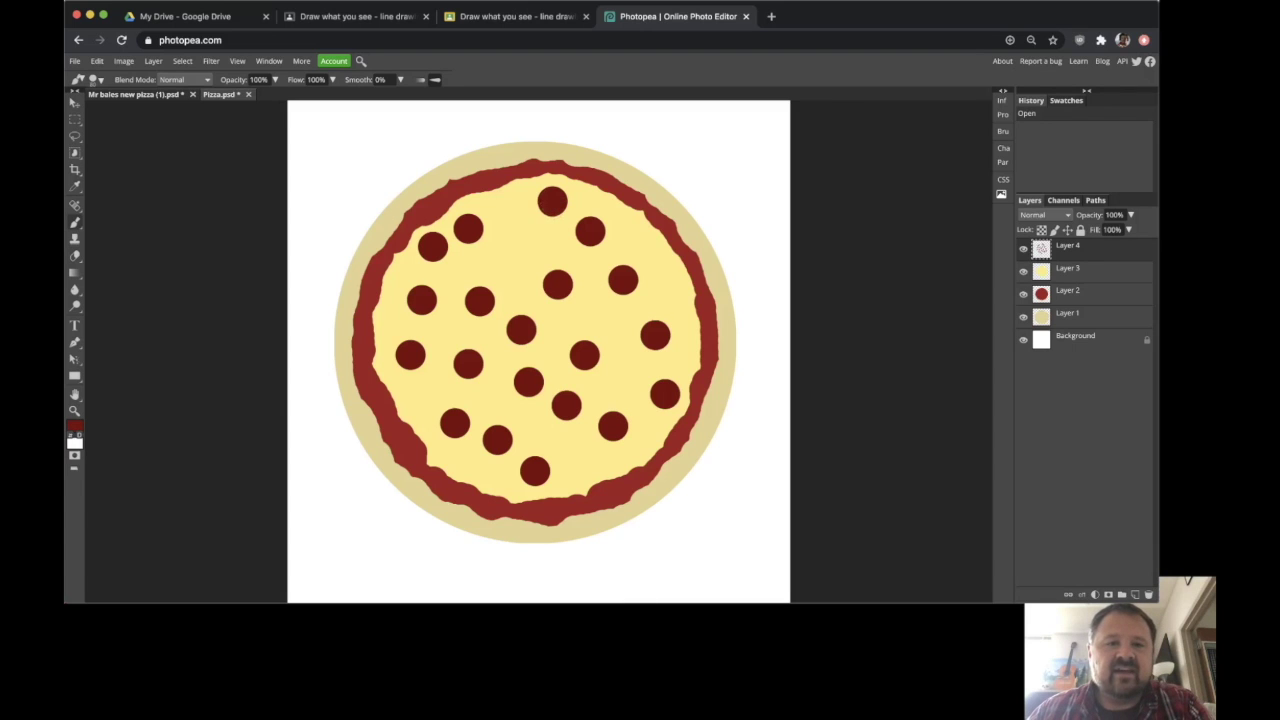
{"action": "left_click", "coordinate": [535, 218]}
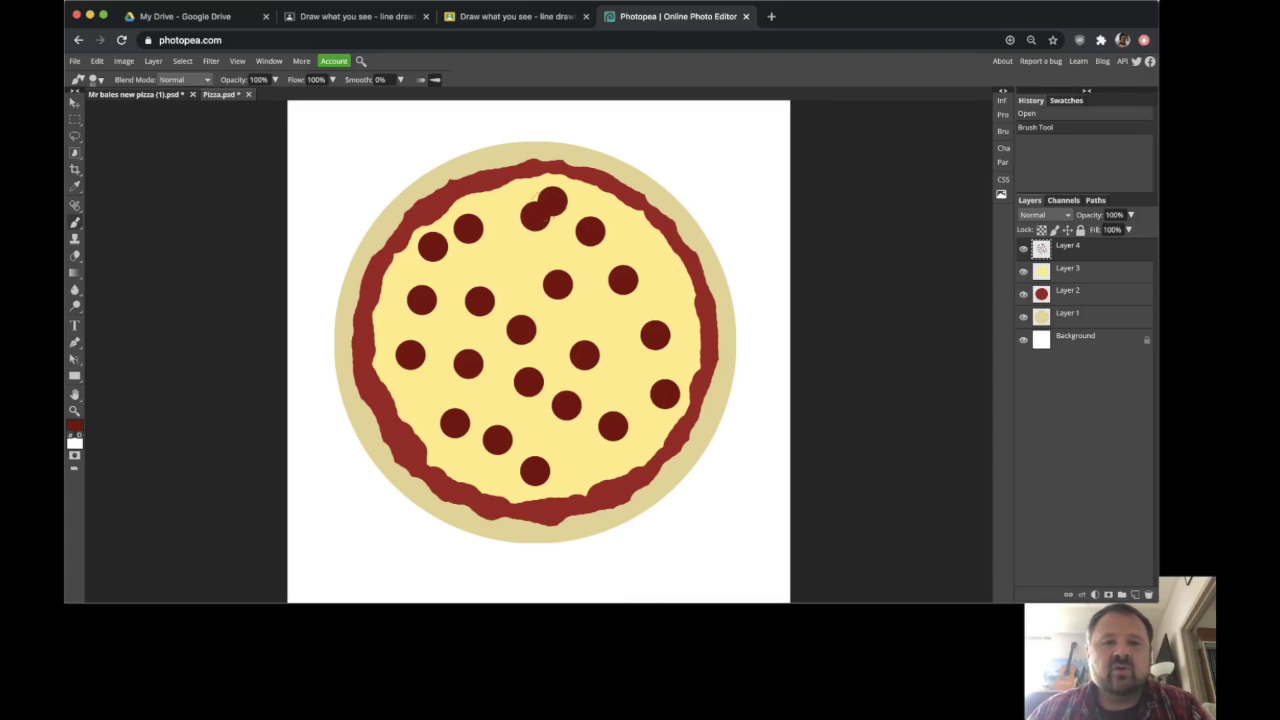
{"action": "key", "text": "v"}
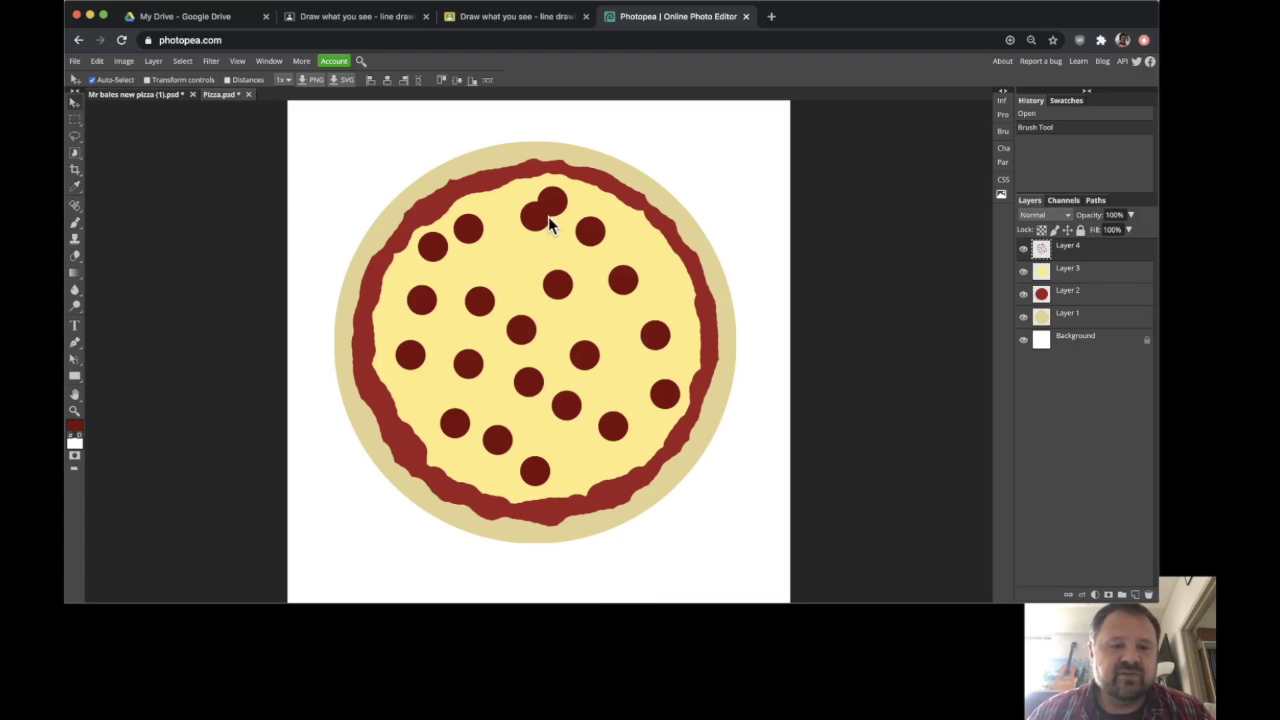
{"action": "key", "text": "ctrl+z"}
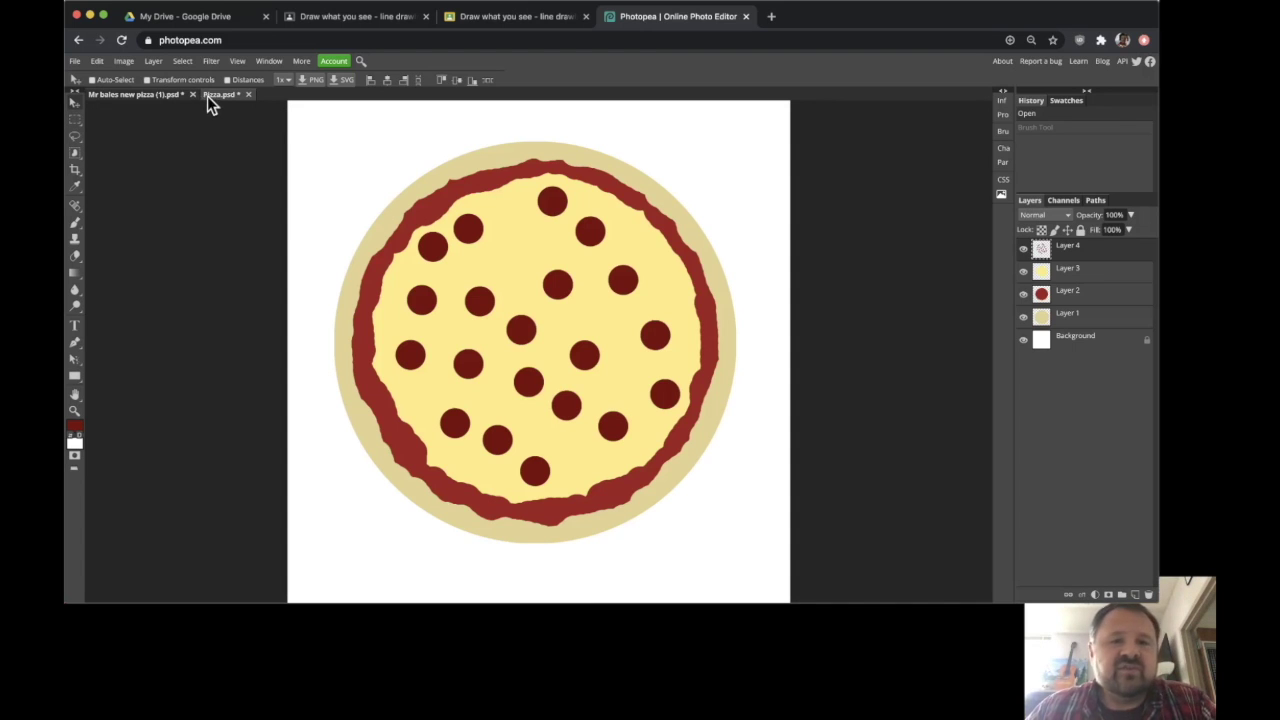
Switch to the textured pizza document and compare its overall look with the flat Pizza.psd version
{"action": "left_click", "coordinate": [114, 96]}
{"action": "key", "text": "z"}
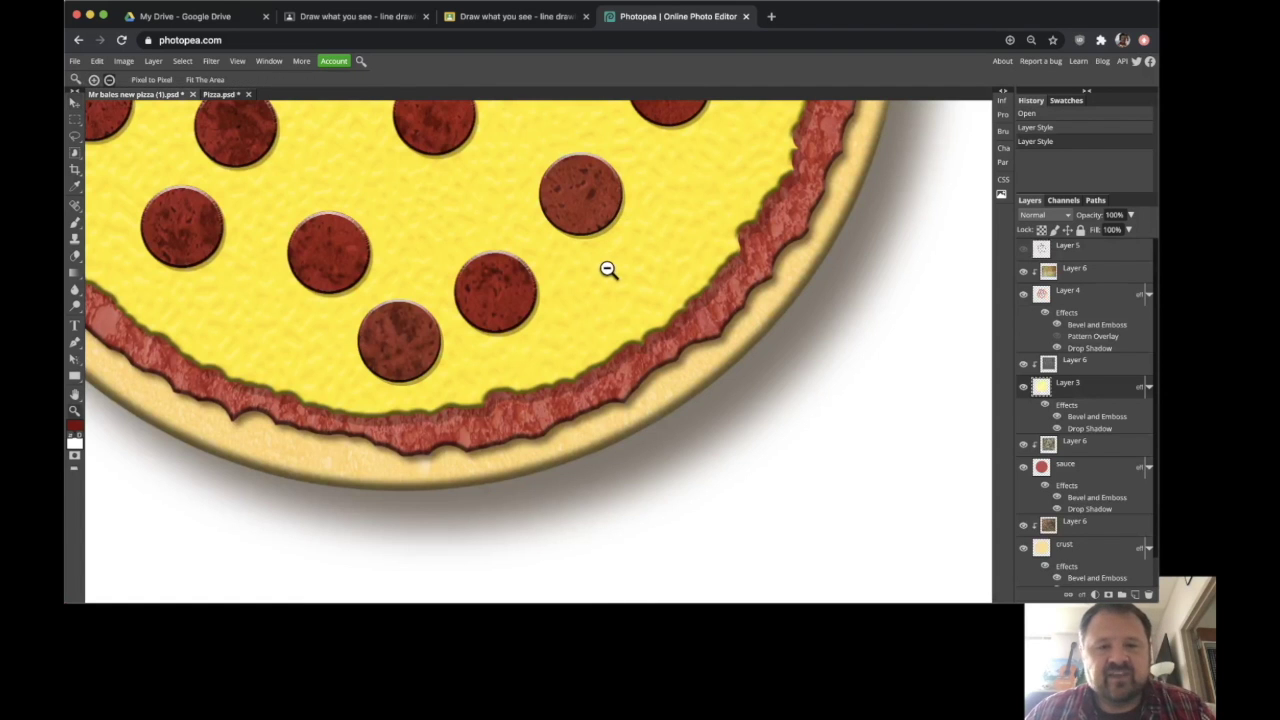
{"action": "left_click", "coordinate": [608, 268], "text": "alt"}
{"action": "left_click", "coordinate": [606, 220]}
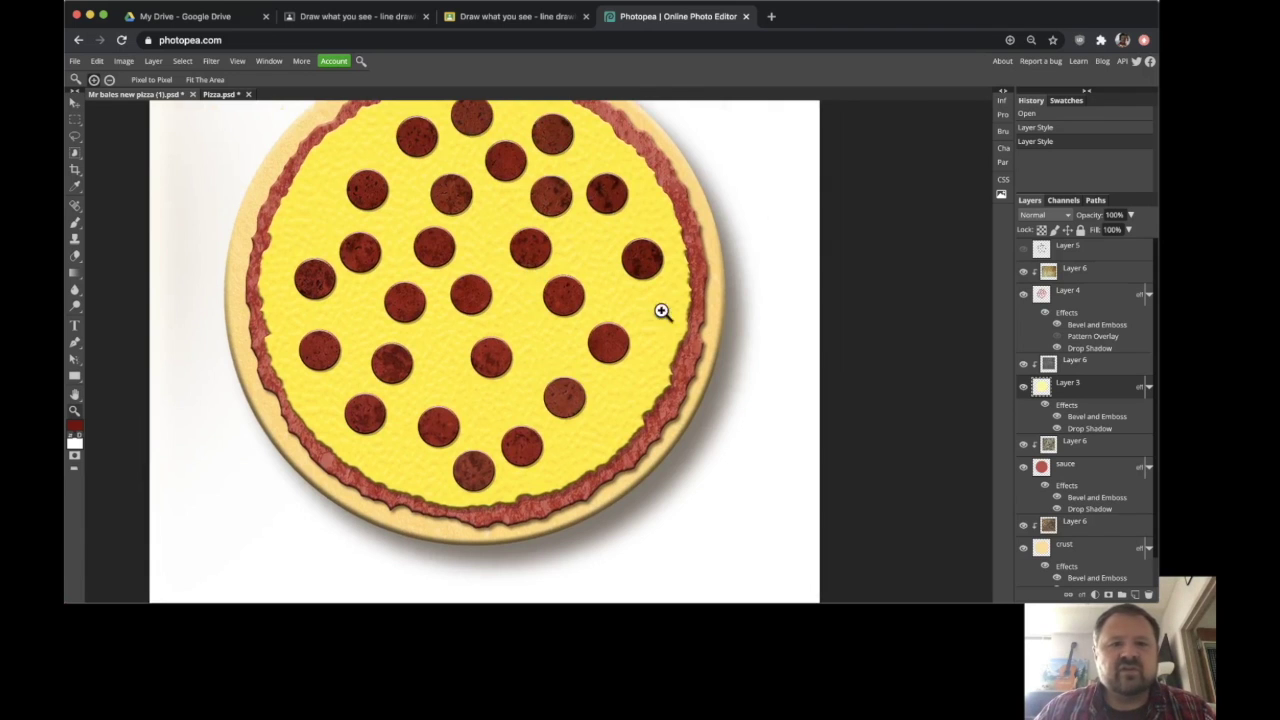
{"action": "left_click", "coordinate": [216, 93]}
{"action": "left_click", "coordinate": [143, 94]}
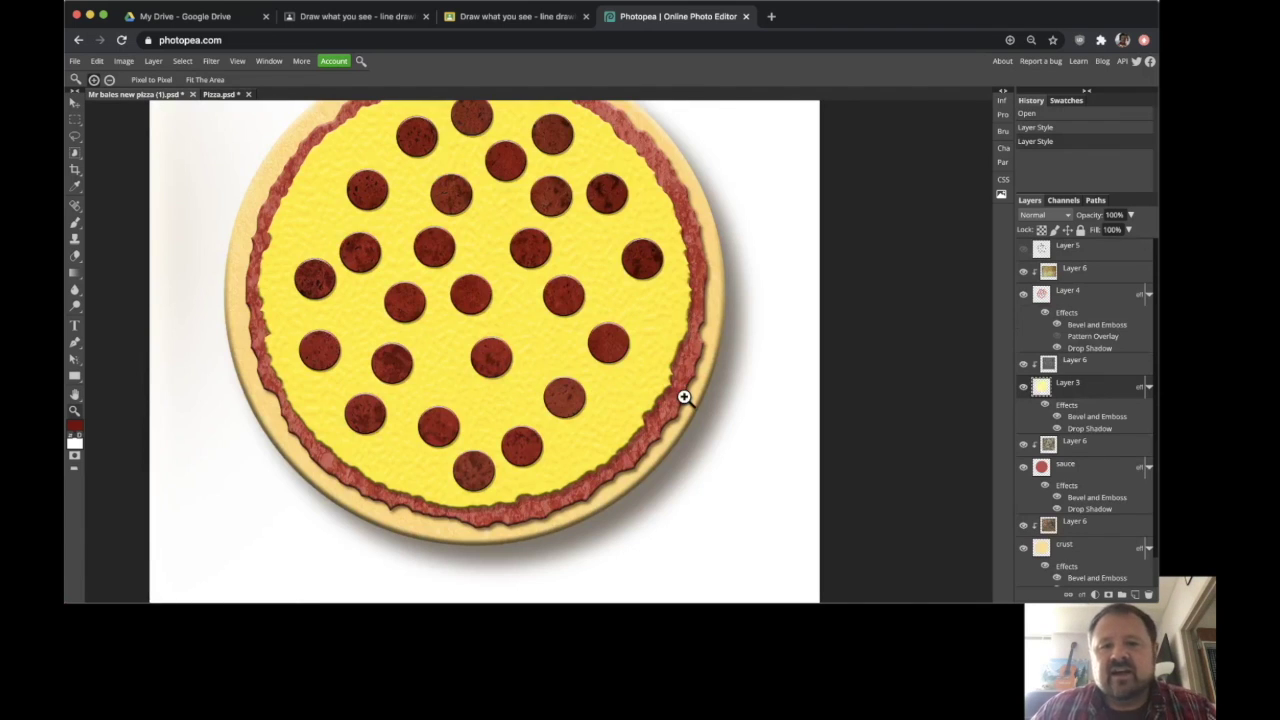
Examine the textures, bevels and shadows of the textured pizza's crust, sauce, cheese and pepperoni up close
{"action": "left_click", "coordinate": [651, 397]}
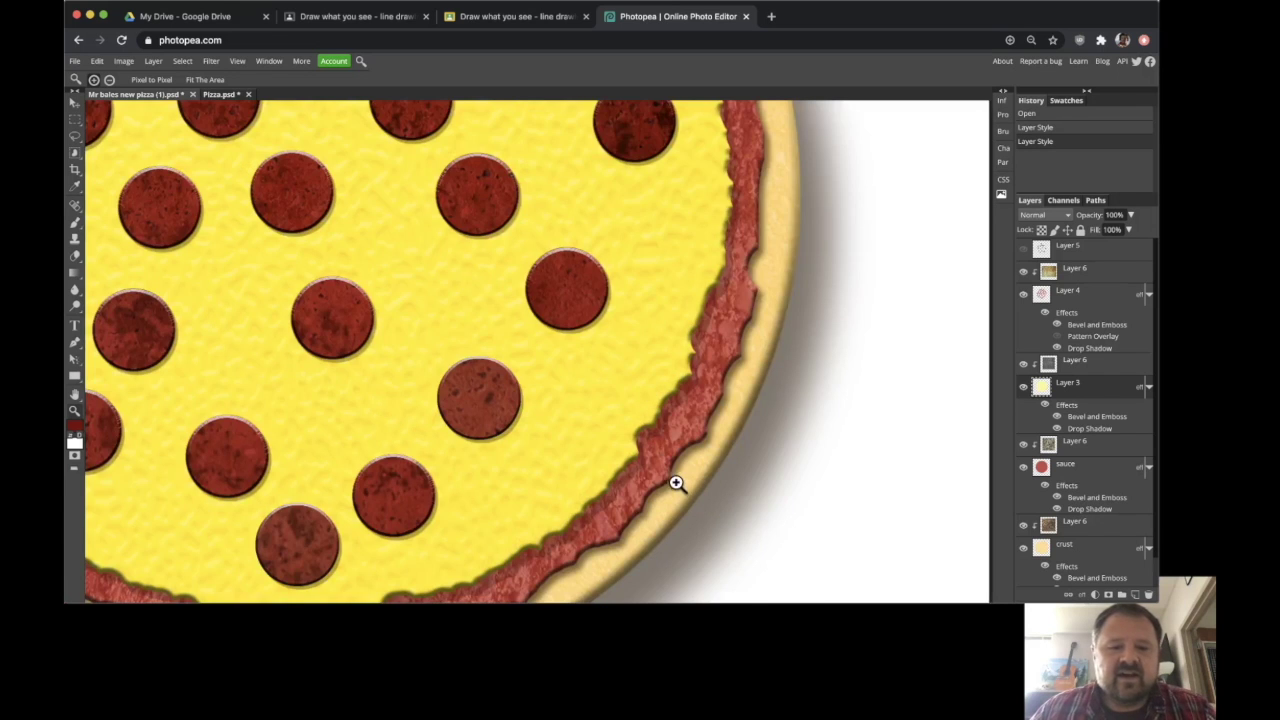
{"action": "scroll", "coordinate": [678, 484], "scroll_direction": "down", "scroll_amount": 3}
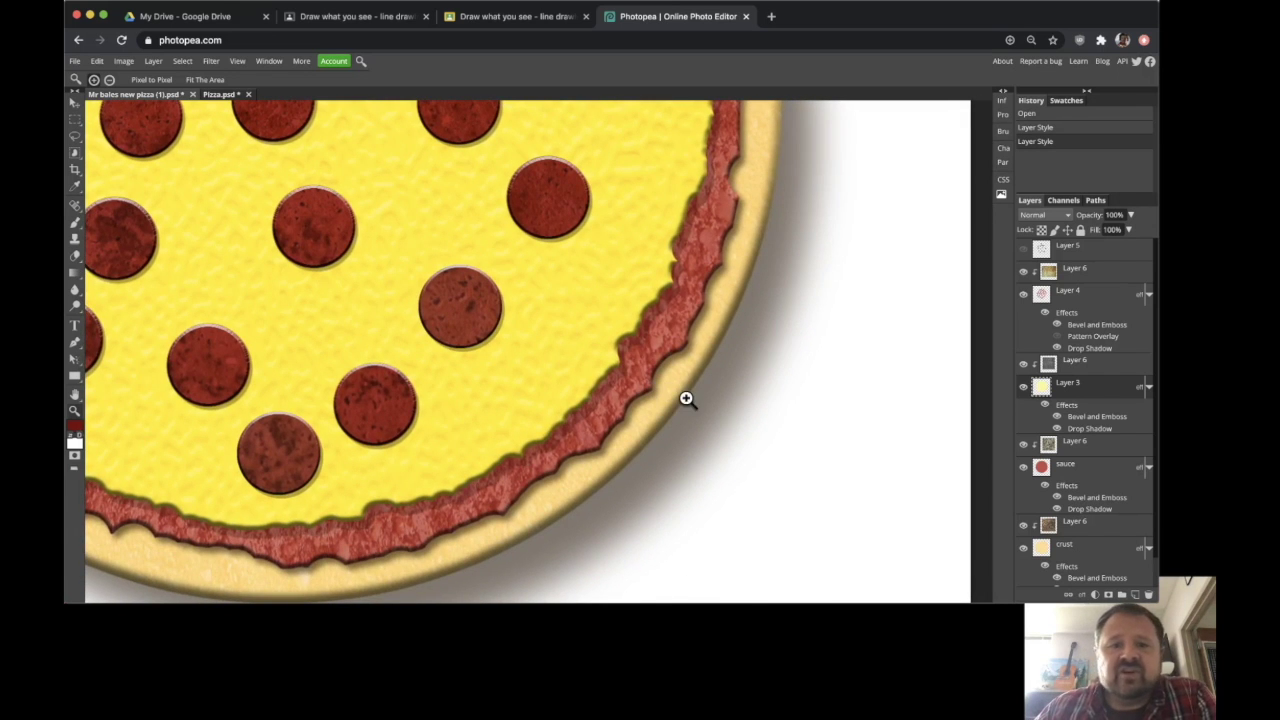
{"action": "left_click", "coordinate": [74, 102]}
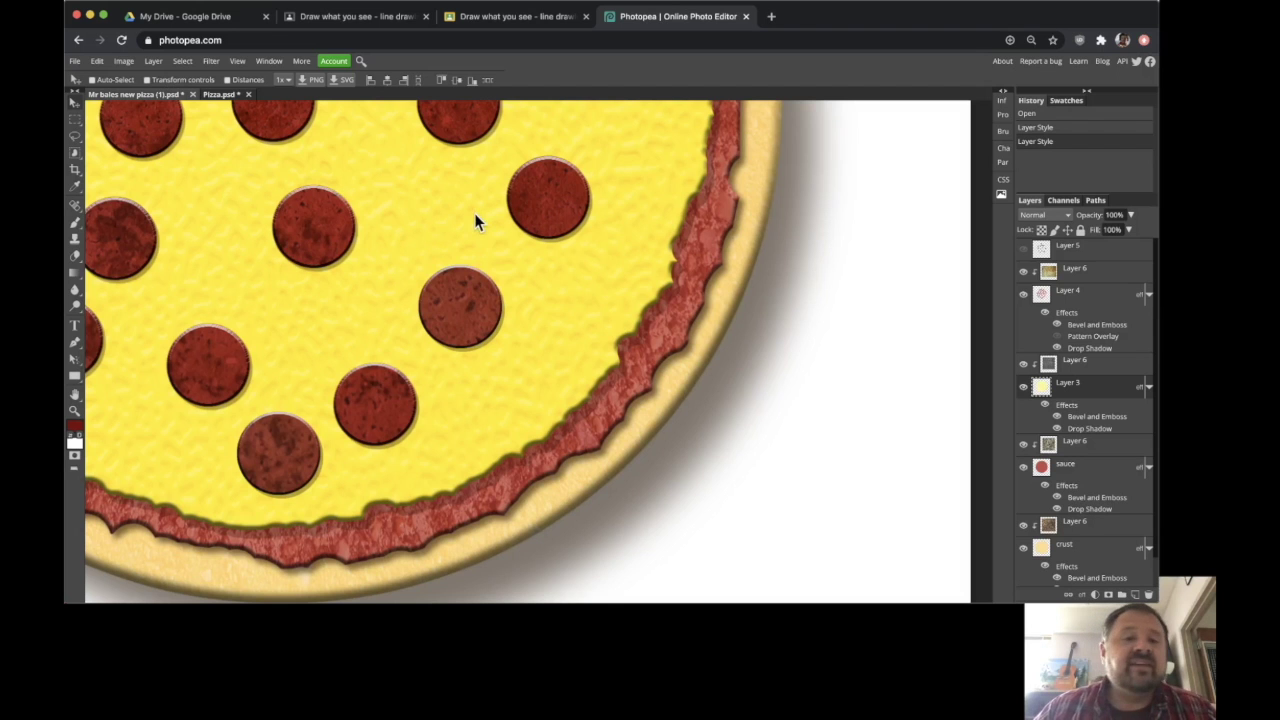
{"action": "left_click_drag", "start_coordinate": [428, 197], "coordinate": [474, 205]}
{"action": "scroll", "coordinate": [474, 205], "scroll_direction": "down", "scroll_amount": 3}
{"action": "scroll", "coordinate": [560, 294], "scroll_direction": "left", "scroll_amount": 5}
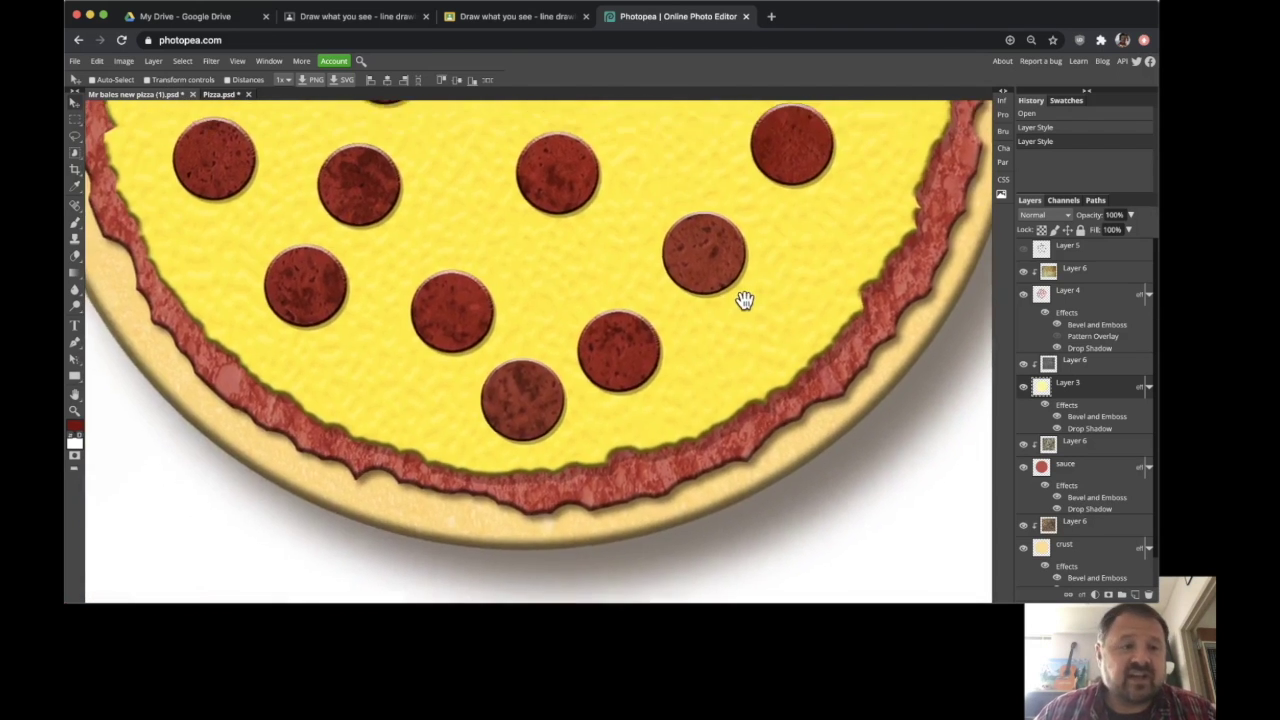
{"action": "scroll", "coordinate": [740, 309], "scroll_direction": "left", "scroll_amount": 3}
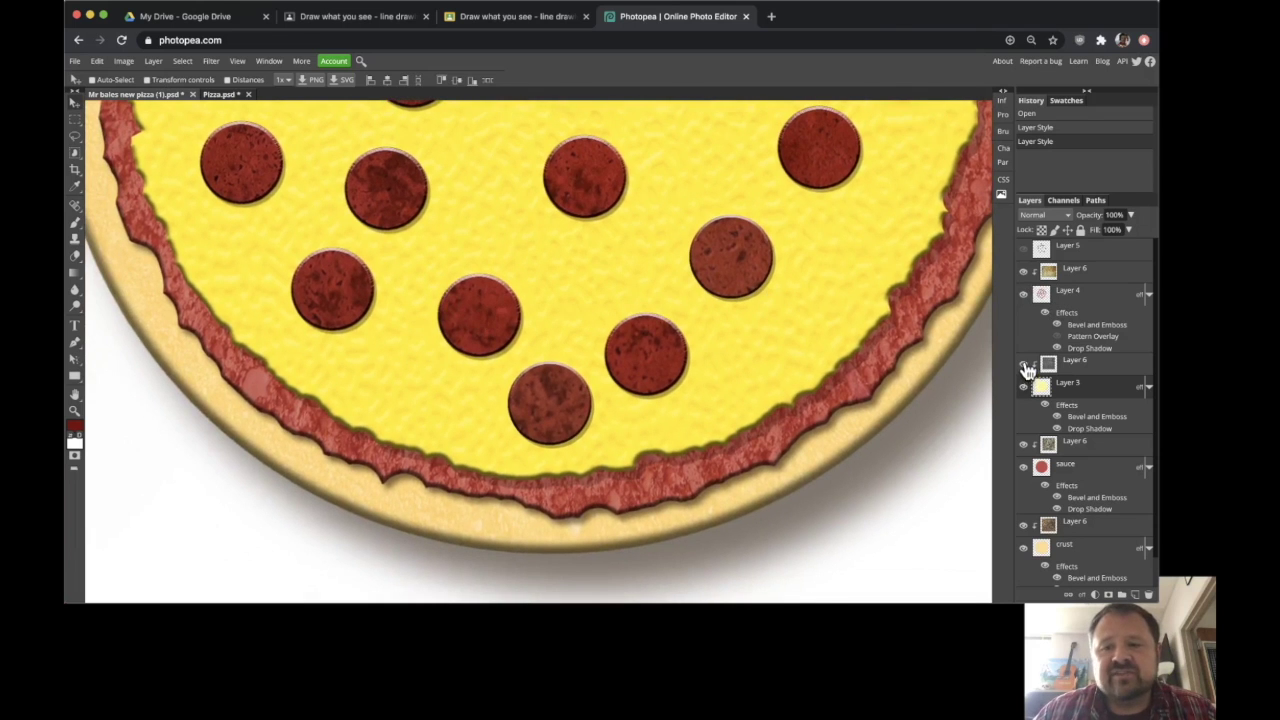
Hide all the clipped Layer 6 texture layers and show them again to compare the pizza with and without textures
{"action": "left_click", "coordinate": [1023, 365]}
{"action": "left_click", "coordinate": [1023, 444]}
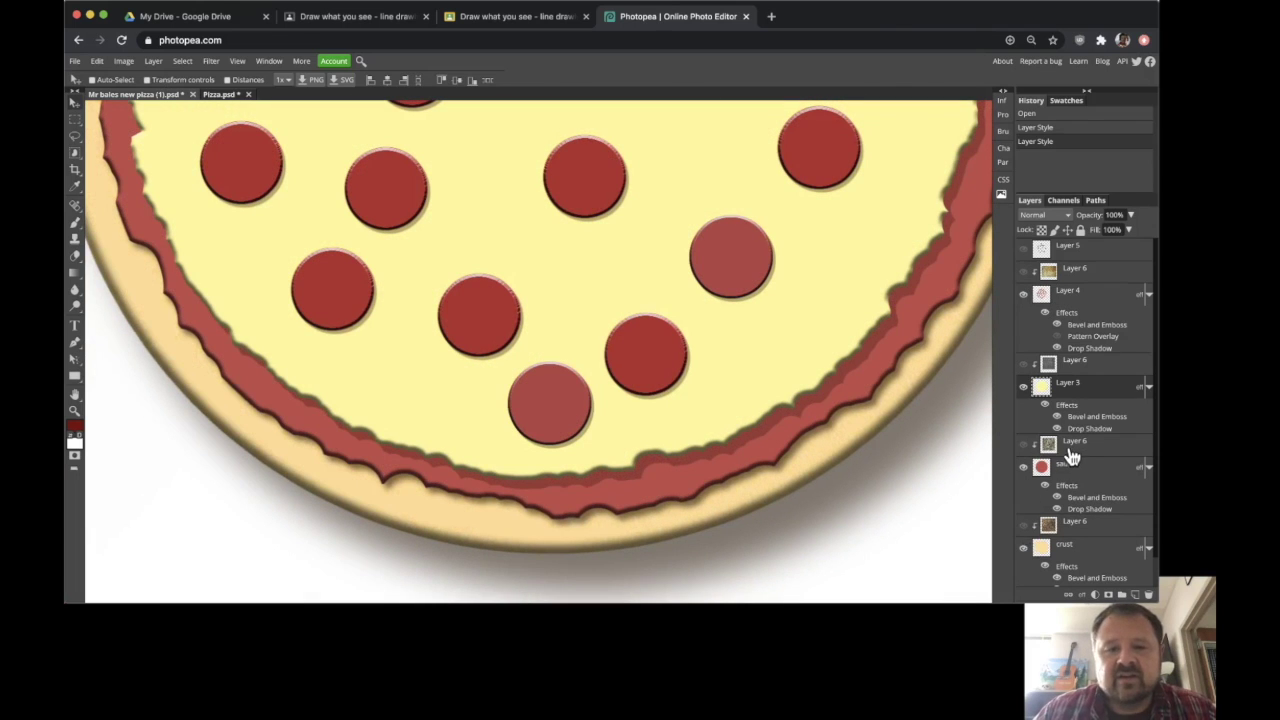
{"action": "scroll", "coordinate": [1070, 456], "scroll_direction": "down", "scroll_amount": 1}
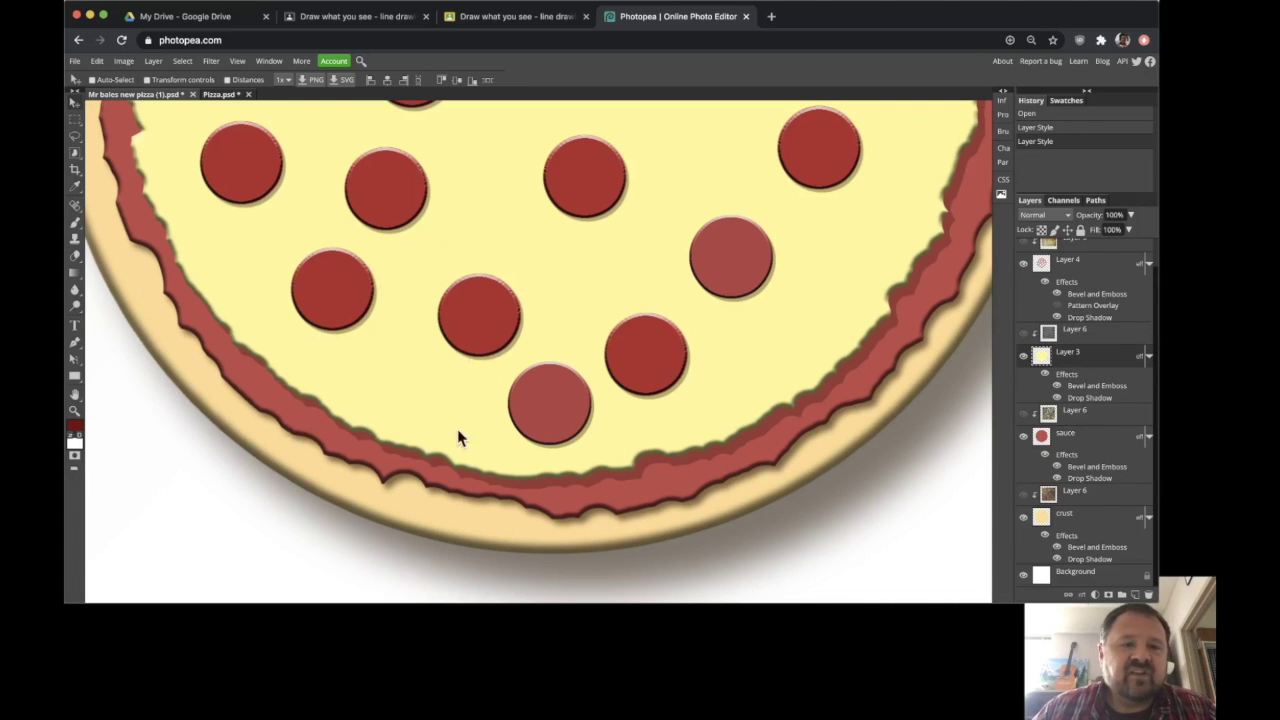
{"action": "left_click", "coordinate": [1023, 494]}
{"action": "left_click", "coordinate": [1023, 413]}
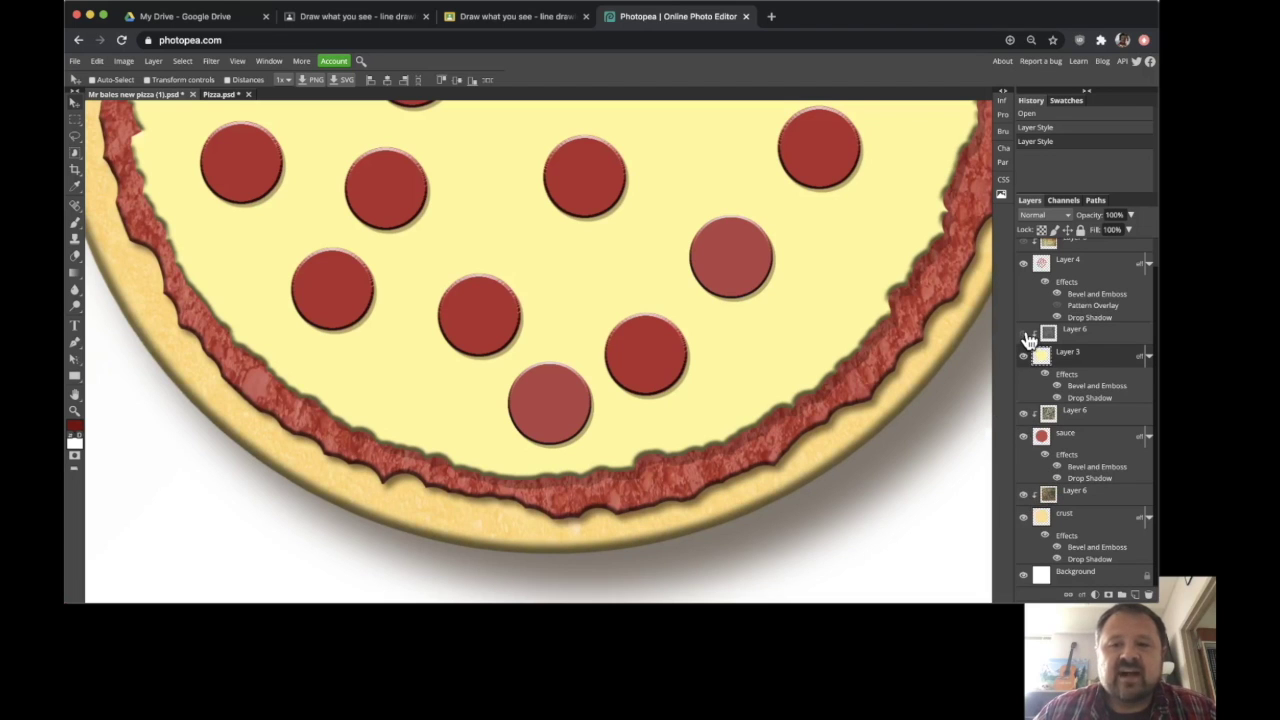
{"action": "left_click", "coordinate": [1023, 332]}
{"action": "left_click", "coordinate": [1023, 243]}
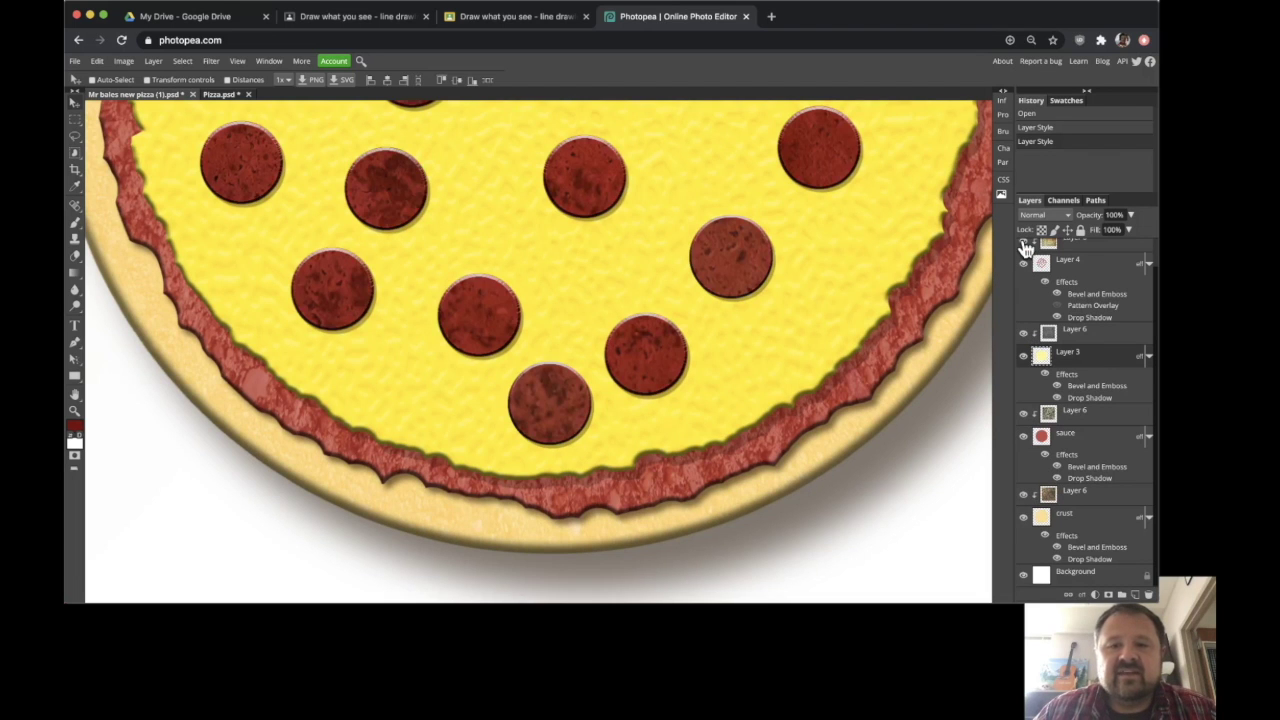
{"action": "scroll", "coordinate": [1063, 354], "scroll_direction": "up", "scroll_amount": 1}
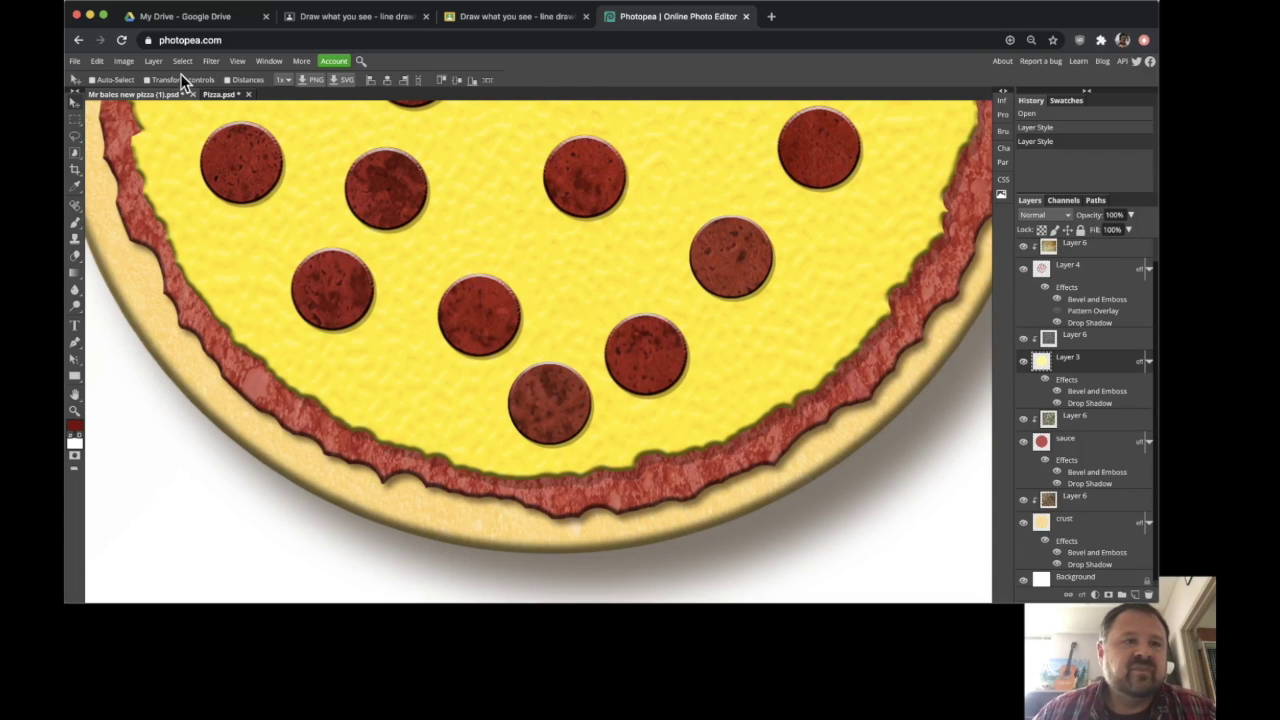
In the flat Pizza.psd document, add a text box across the canvas's upper-left area reading "Layer Styles"
{"action": "left_click", "coordinate": [220, 94]}
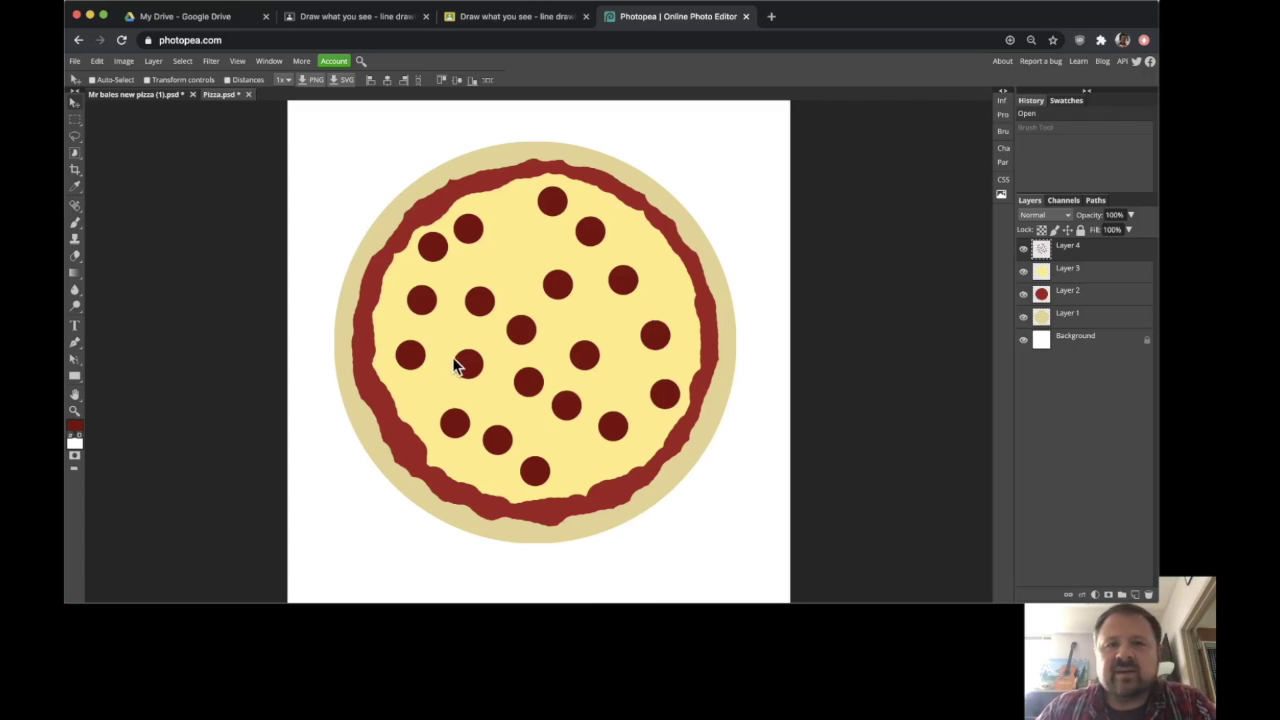
{"action": "left_click", "coordinate": [75, 327]}
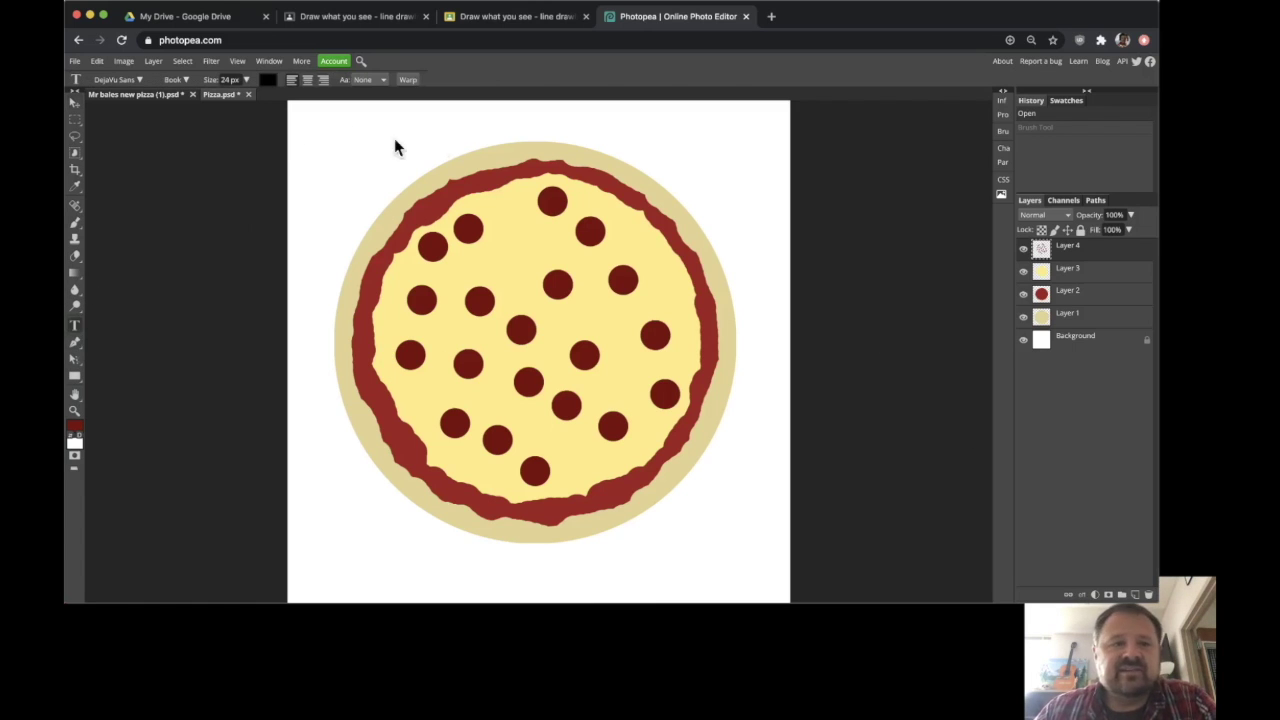
{"action": "left_click_drag", "start_coordinate": [310, 116], "coordinate": [584, 248]}
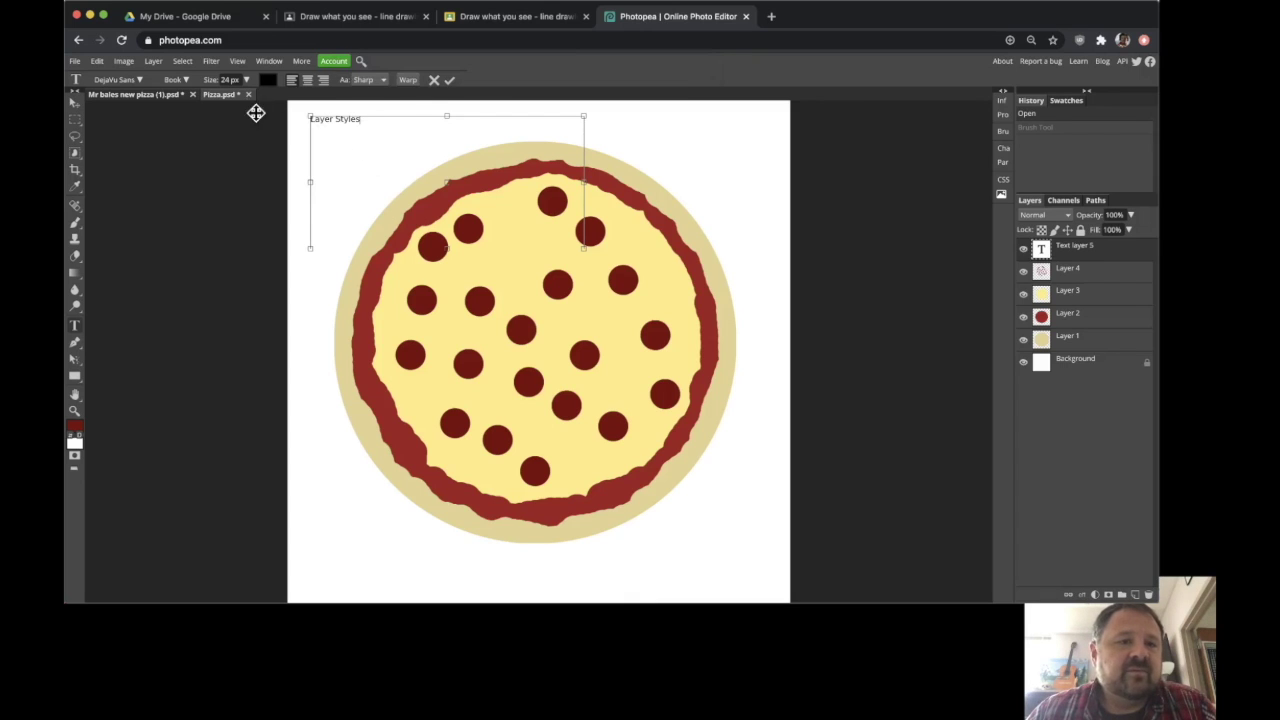
Set the size of the whole "Layer Styles" text to 68 px and return to the end of its line
{"action": "key", "text": "ctrl+a"}
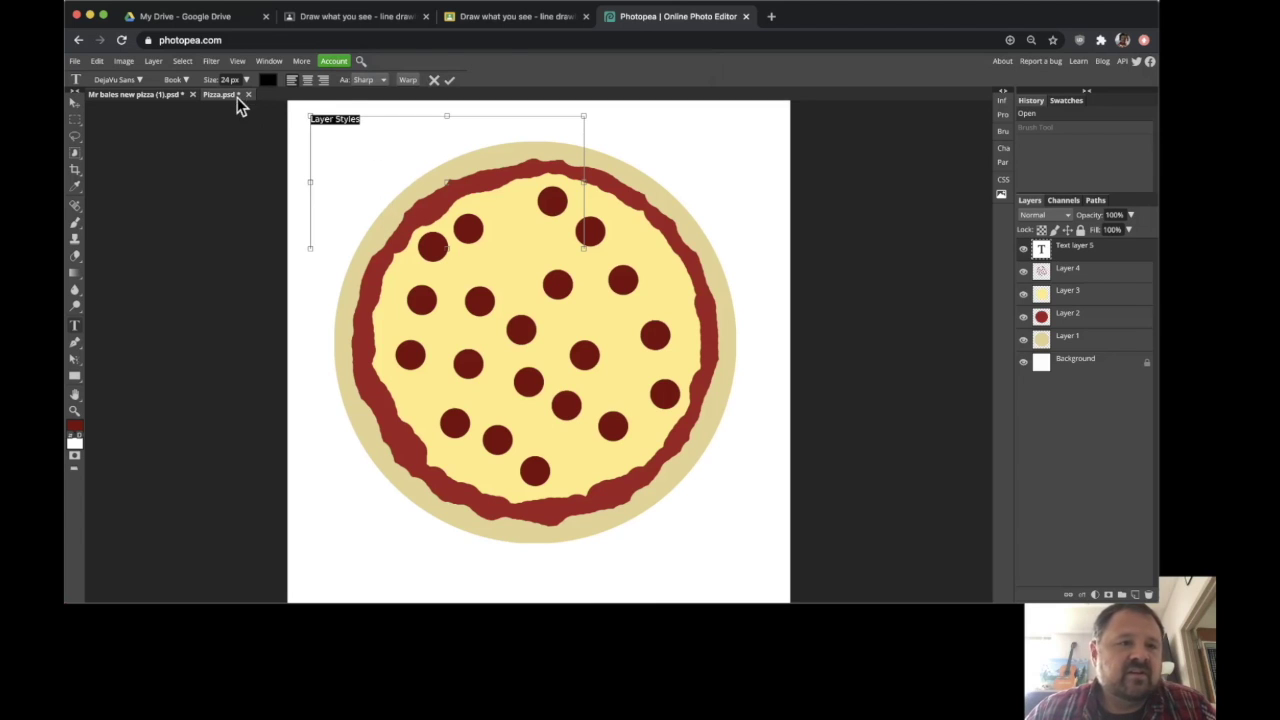
{"action": "left_click", "coordinate": [246, 80]}
{"action": "left_click_drag", "start_coordinate": [229, 97], "coordinate": [245, 96]}
{"action": "left_click", "coordinate": [436, 124]}
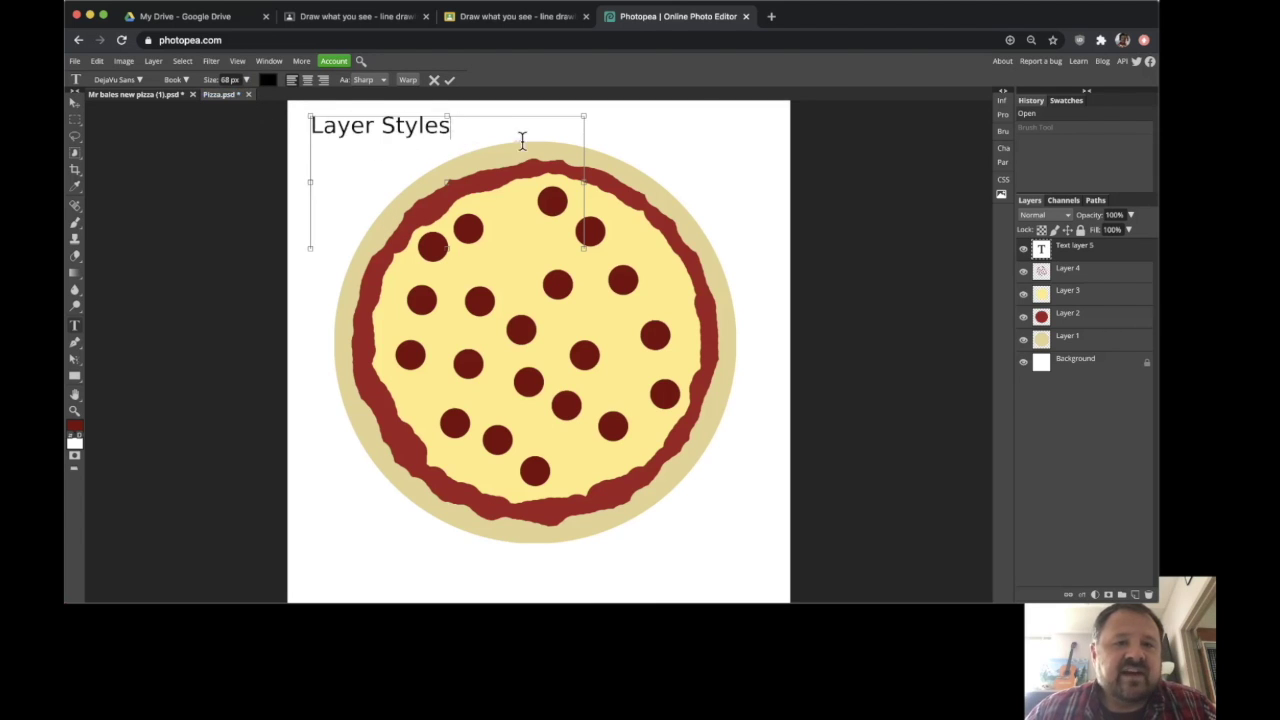
Complete the text as "Layer Styles:" followed by the indented entries "1. Drop Shadow" and "2. Bevel and Emboss."
{"action": "type", "text": ":"}
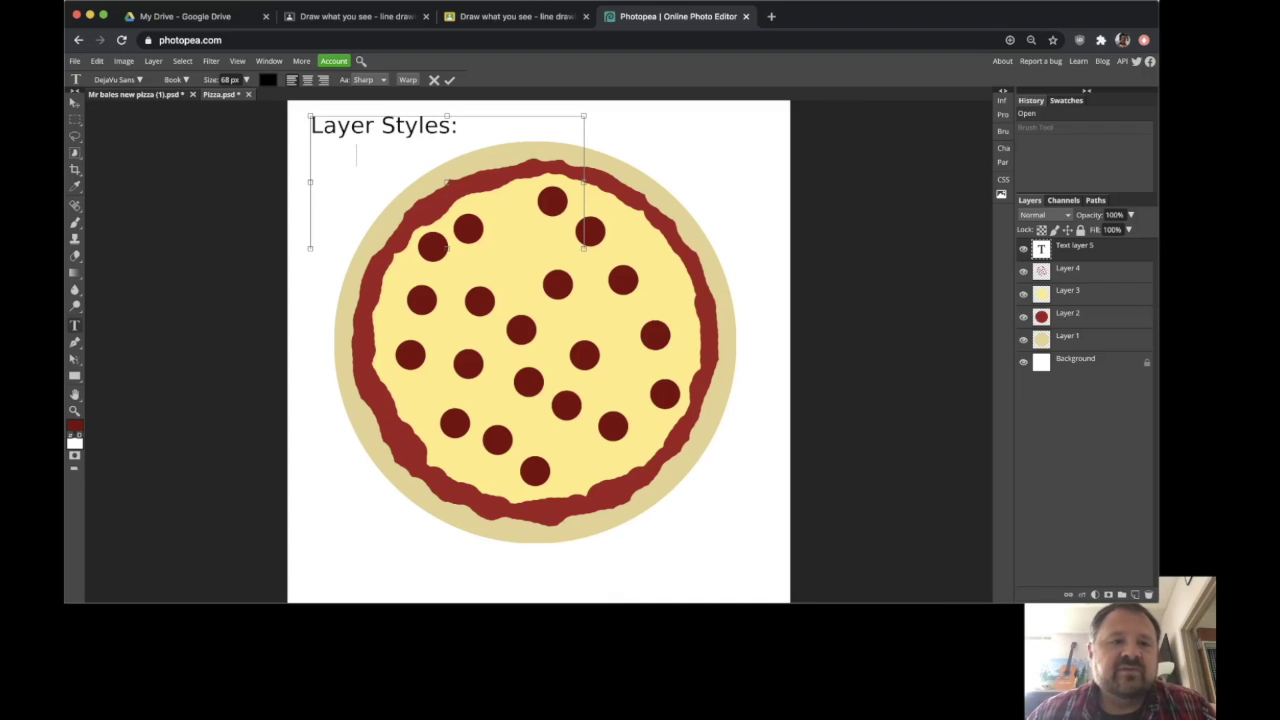
{"action": "type", "text": "1. "}
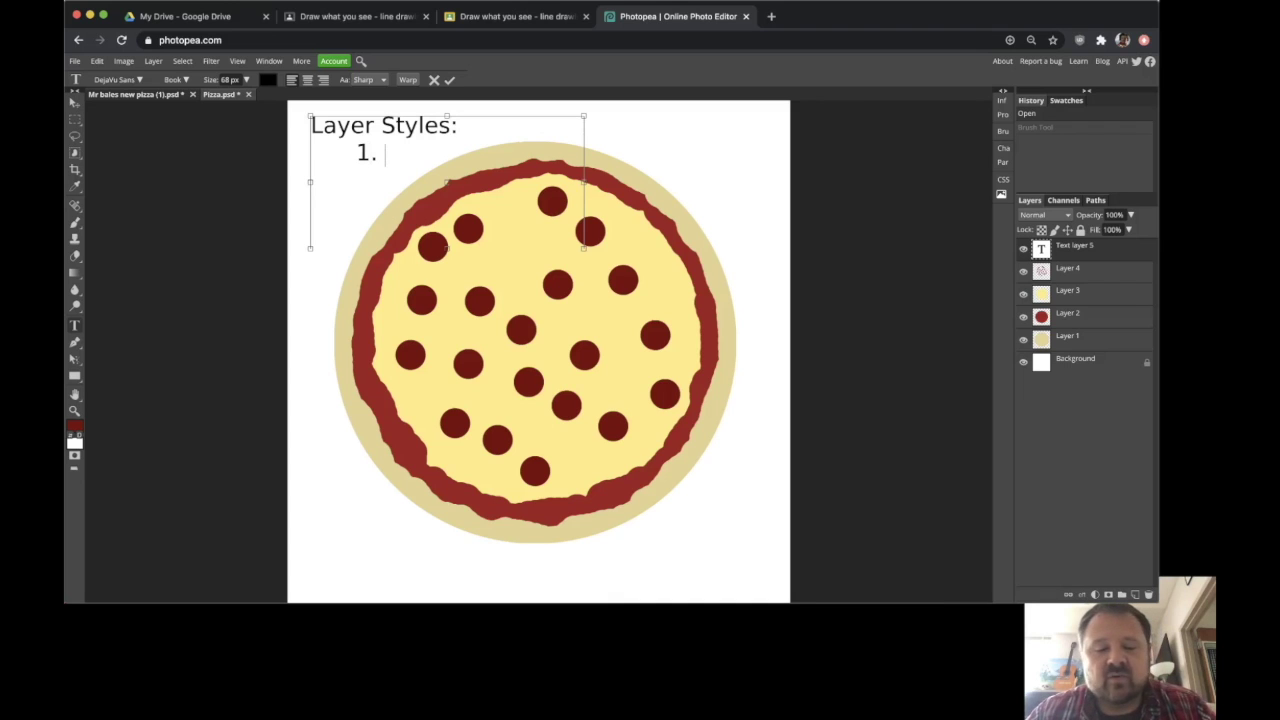
{"action": "type", "text": "Drop Shadow"}
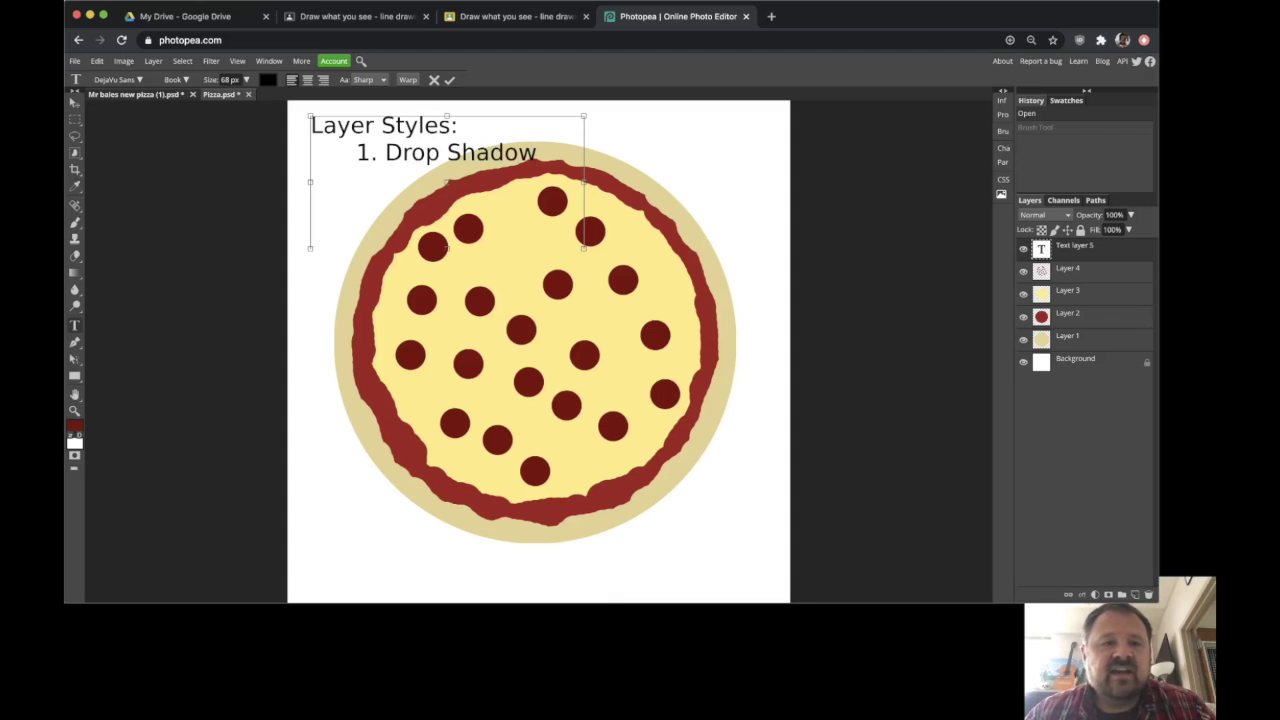
{"action": "type", "text": " 2."}
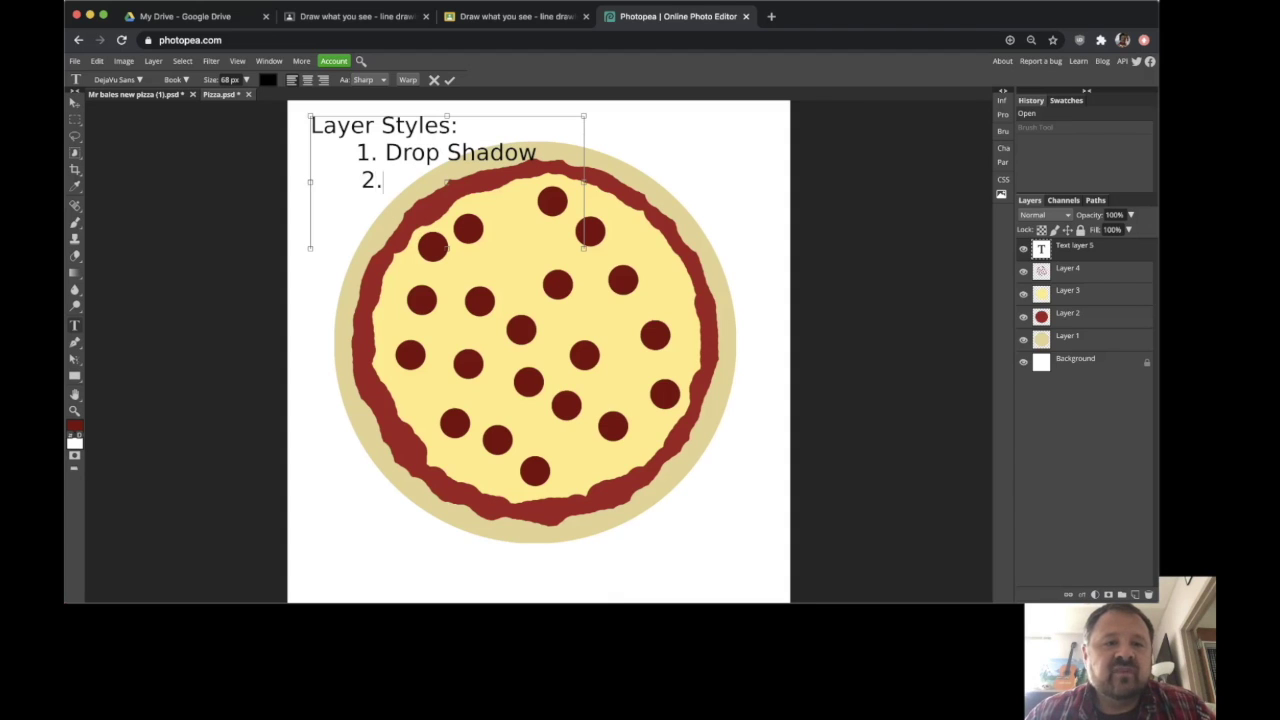
{"action": "key", "text": "BackSpace"}
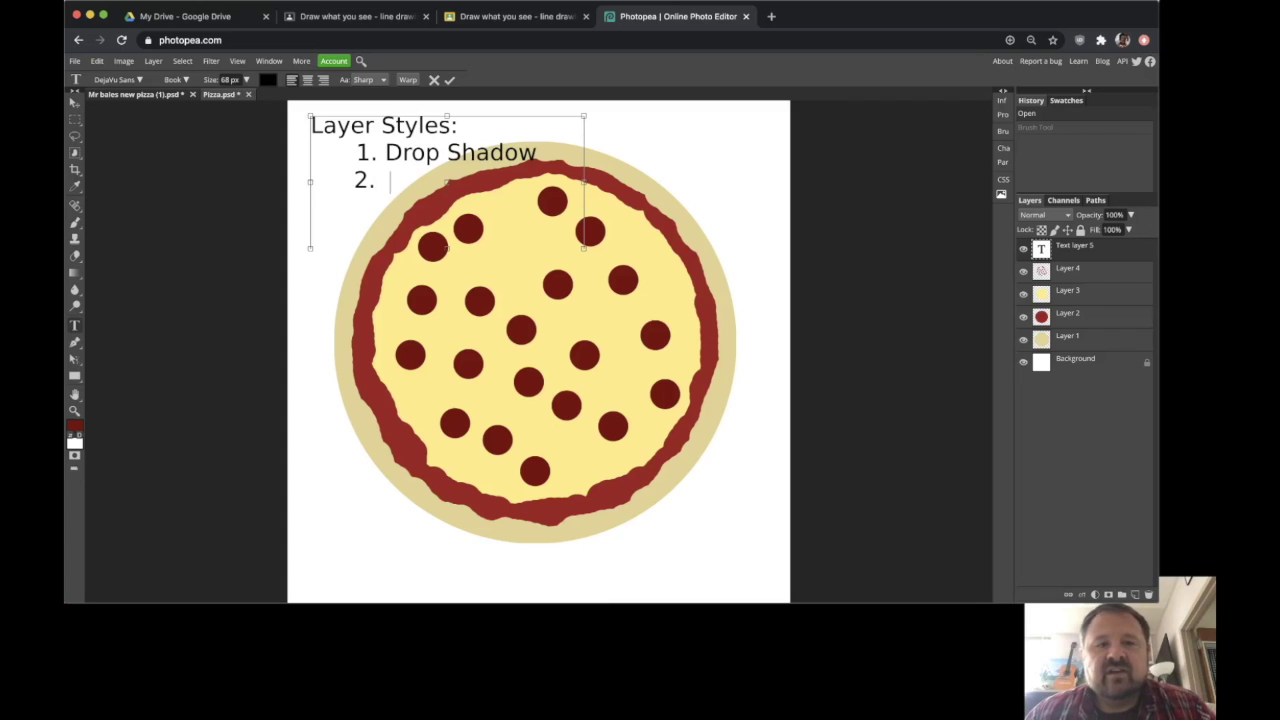
{"action": "type", "text": "Bevel"}
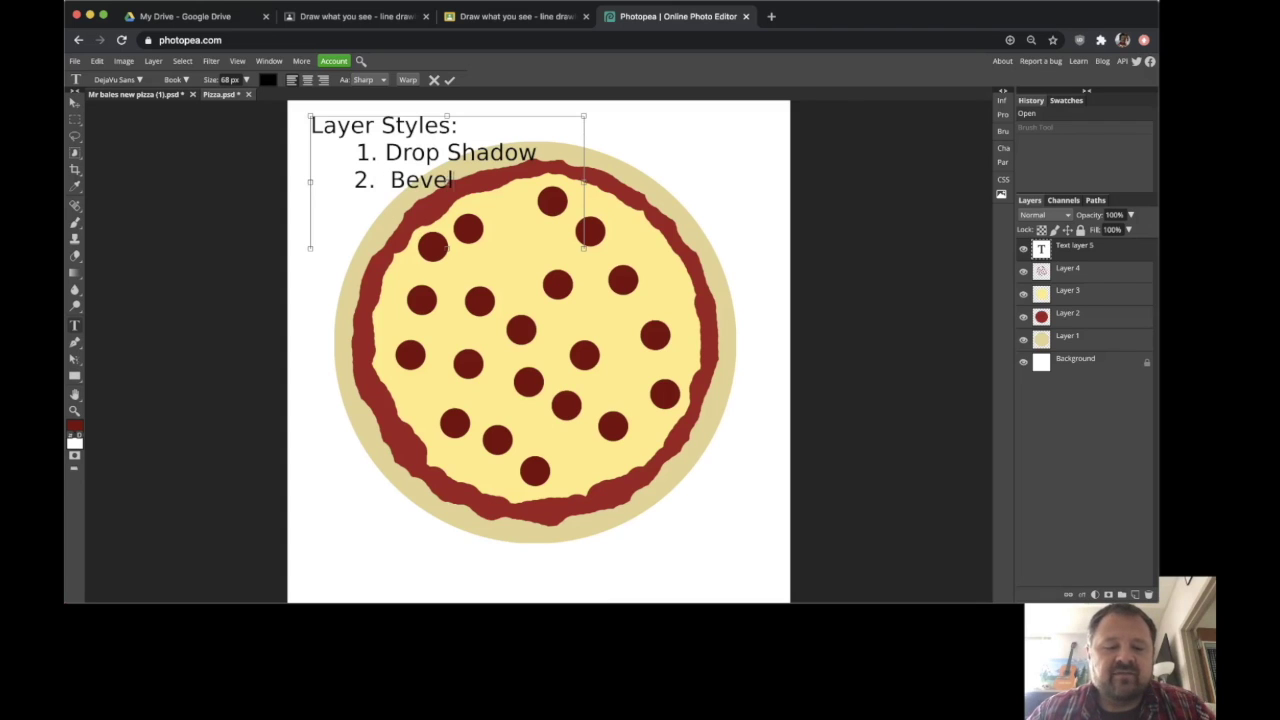
{"action": "type", "text": " and Emboss."}
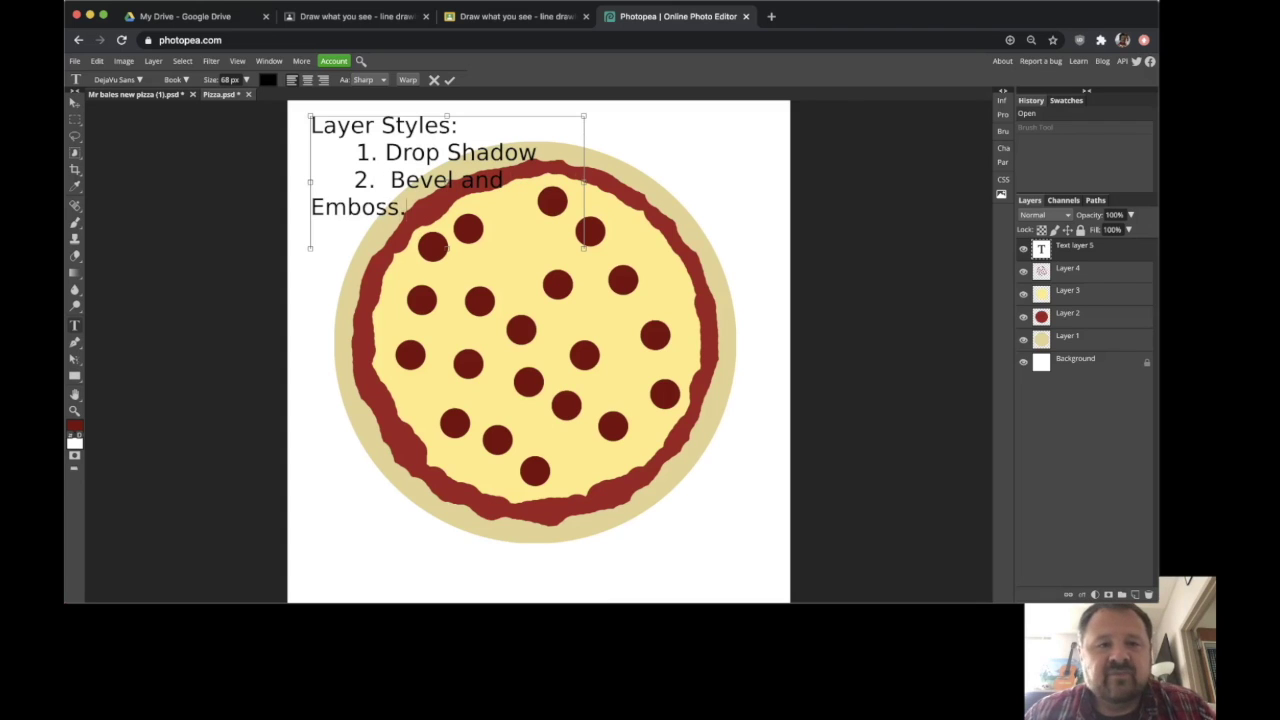
{"action": "left_click", "coordinate": [70, 111]}
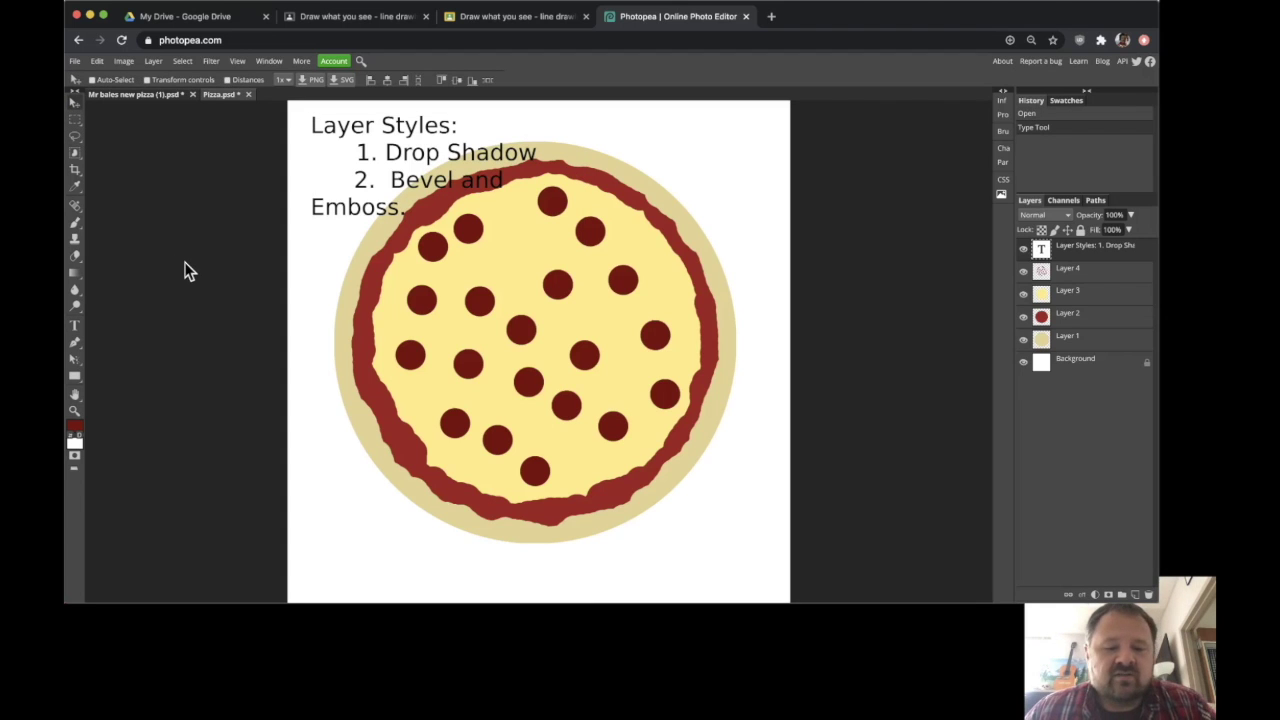
Widen the text box so "Bevel and Emboss." fits on one line, and move the list below the pizza near the canvas's lower edge
{"action": "key", "text": "t"}
{"action": "left_click", "coordinate": [392, 180]}
{"action": "left_click_drag", "start_coordinate": [583, 250], "coordinate": [652, 225]}
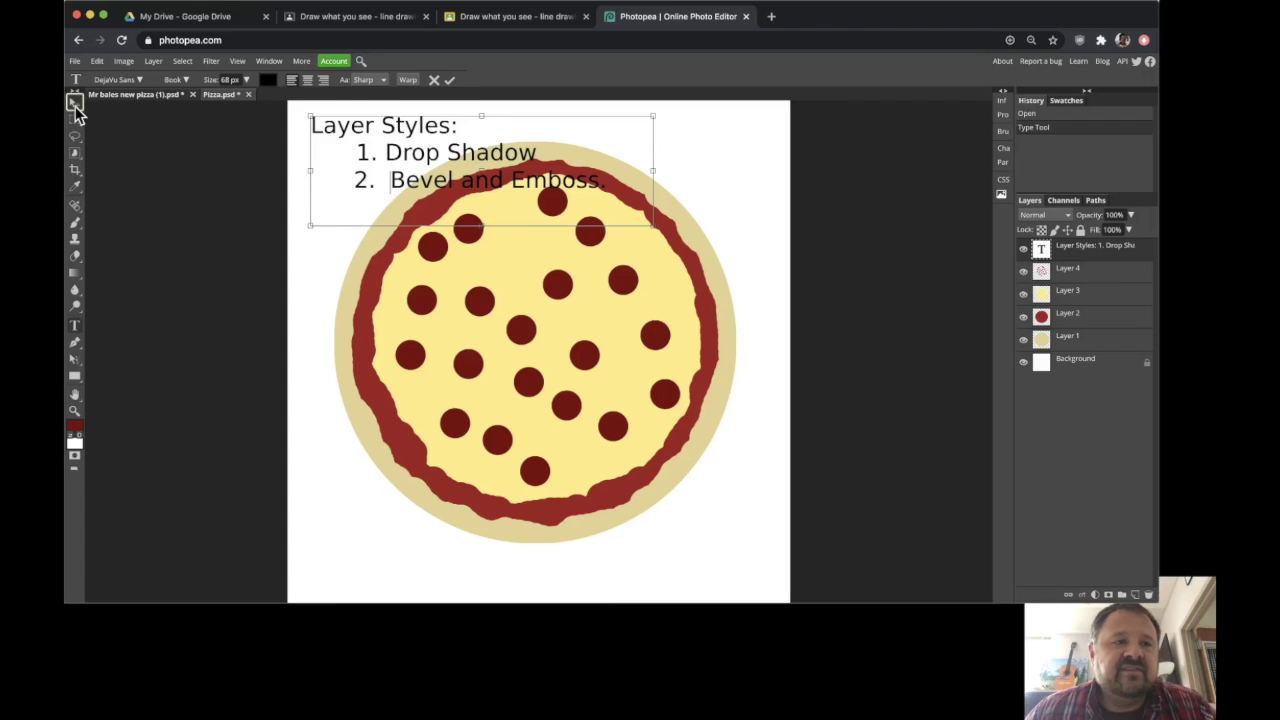
{"action": "left_click", "coordinate": [75, 106]}
{"action": "left_click_drag", "start_coordinate": [469, 161], "coordinate": [412, 560]}
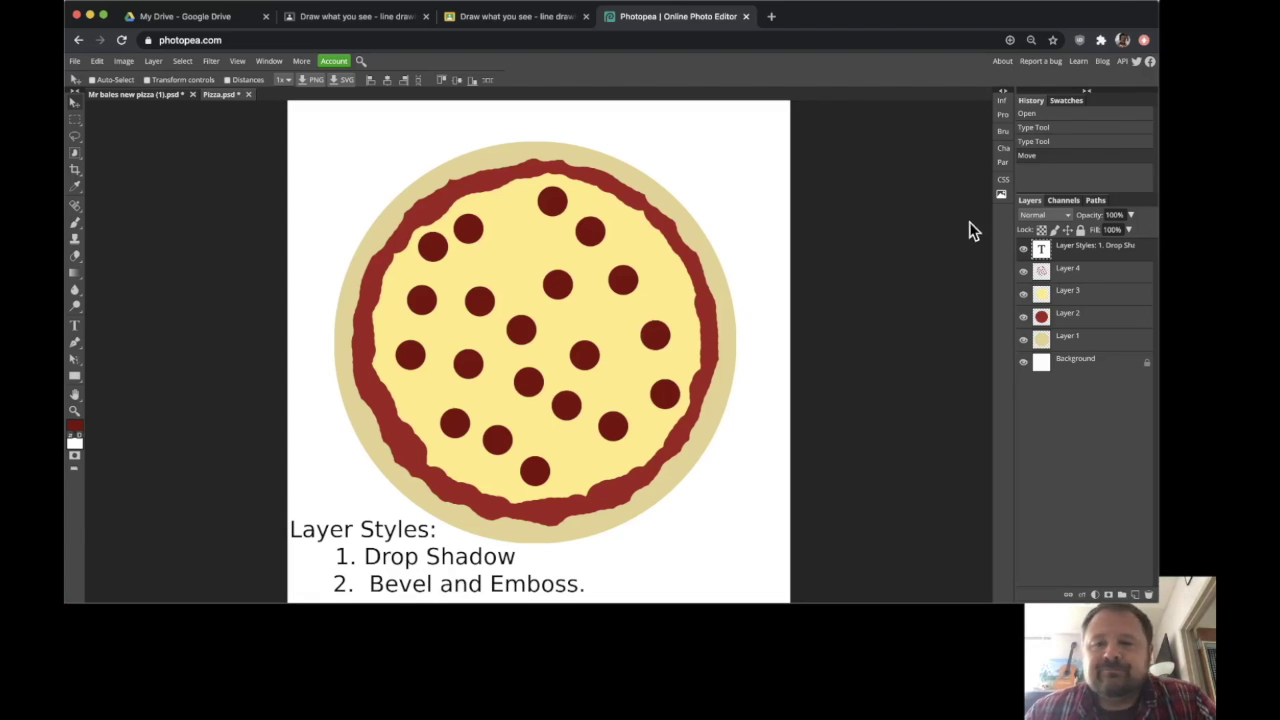
Hide the "Layer Styles" text layer and delete it
{"action": "left_click", "coordinate": [1024, 248]}
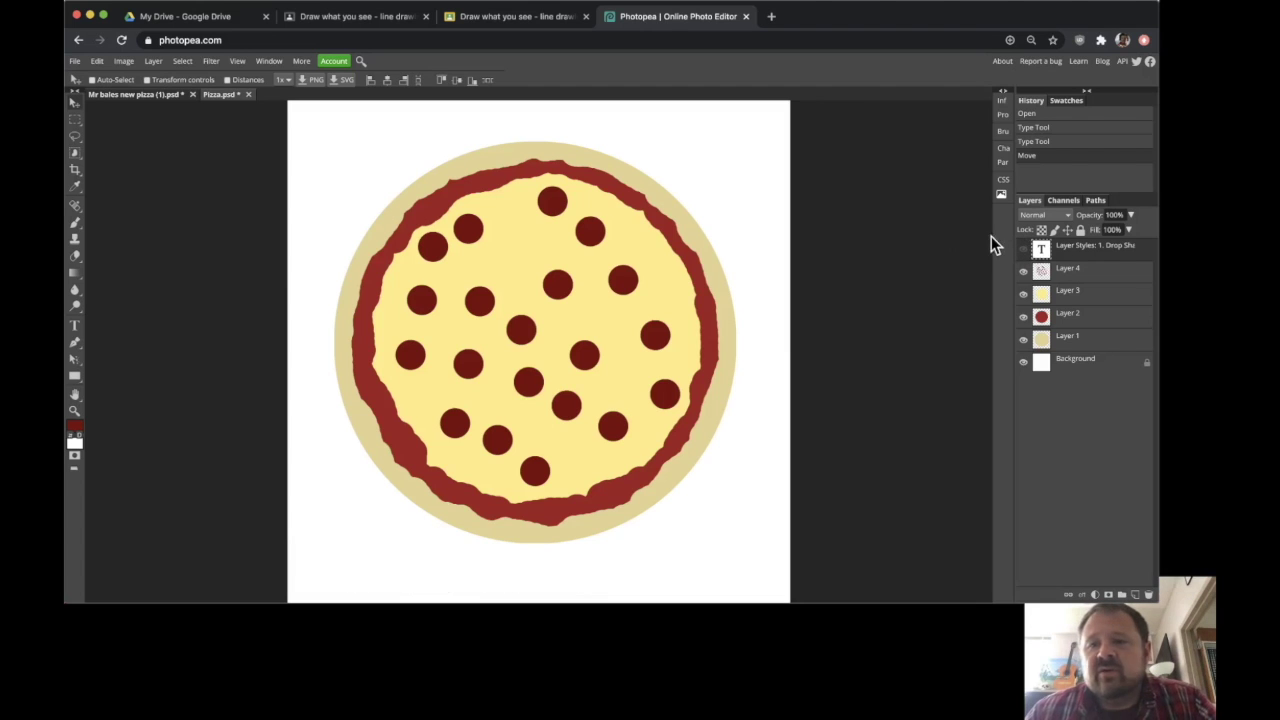
{"action": "left_click", "coordinate": [1148, 595]}
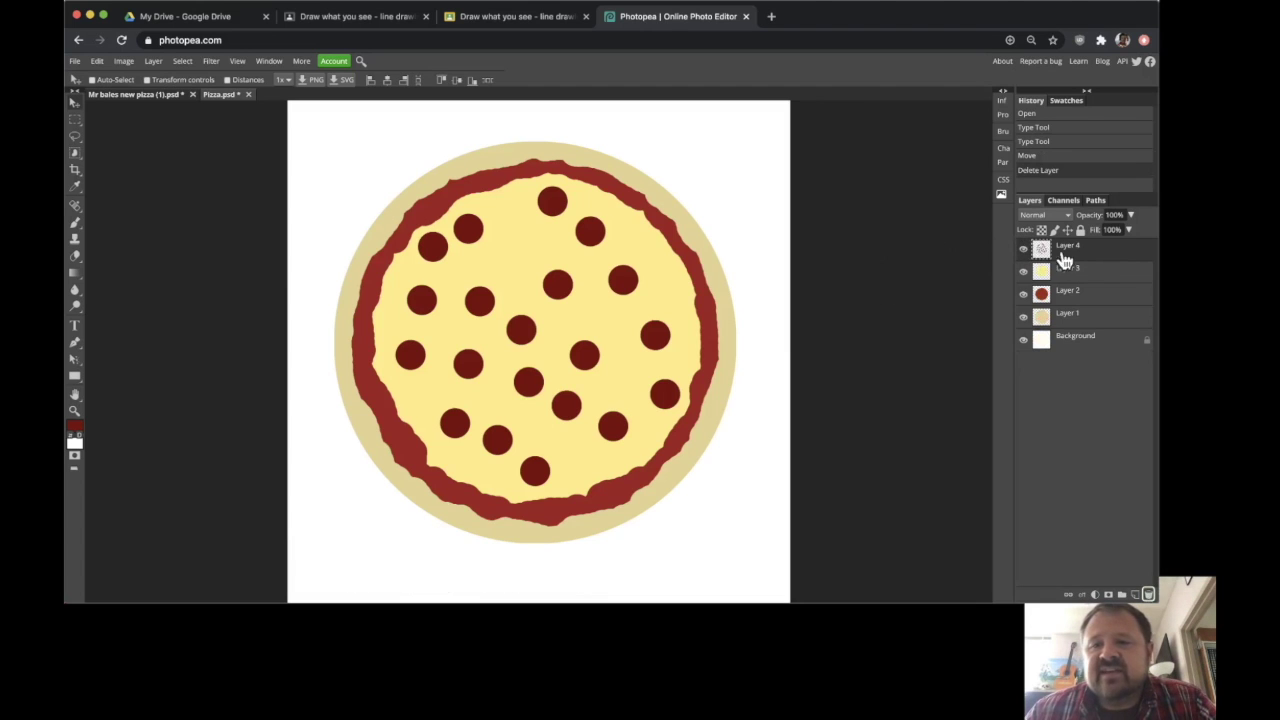
Hide and reshow the Background and Layer 1 in turn to check what each one holds
{"action": "left_click", "coordinate": [1086, 342]}
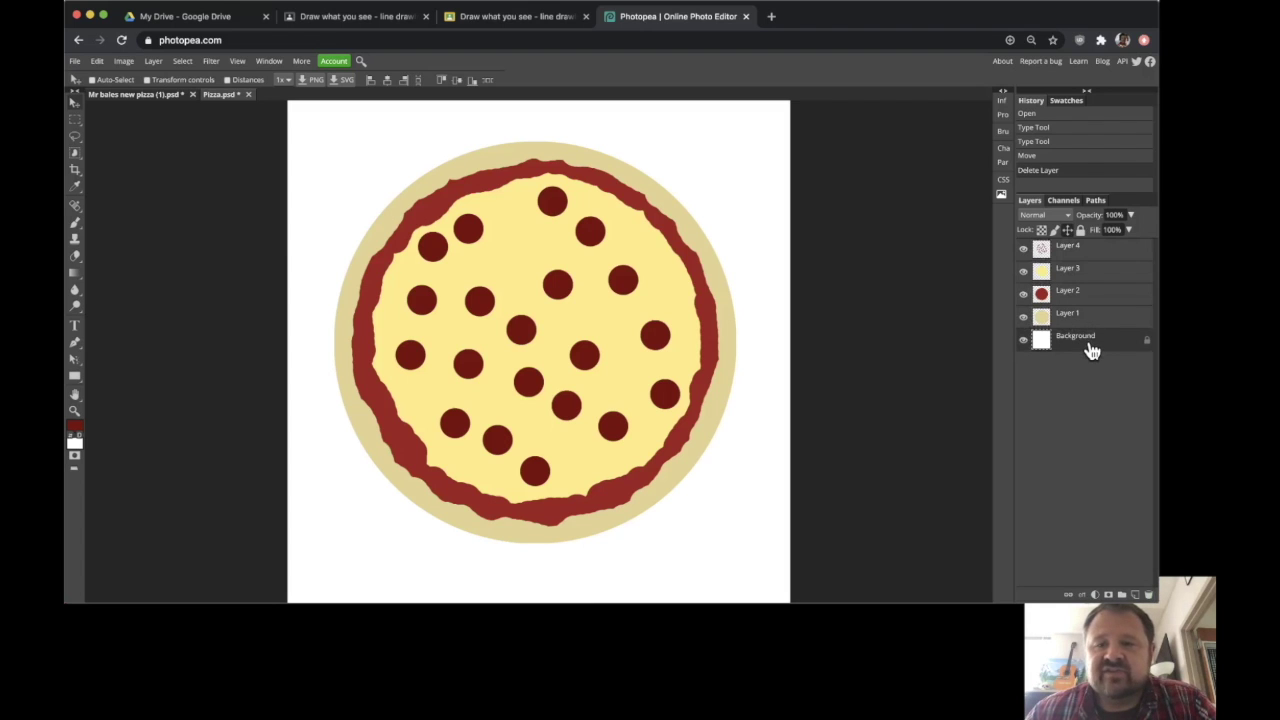
{"action": "left_click", "coordinate": [1024, 340]}
{"action": "left_click", "coordinate": [1024, 340]}
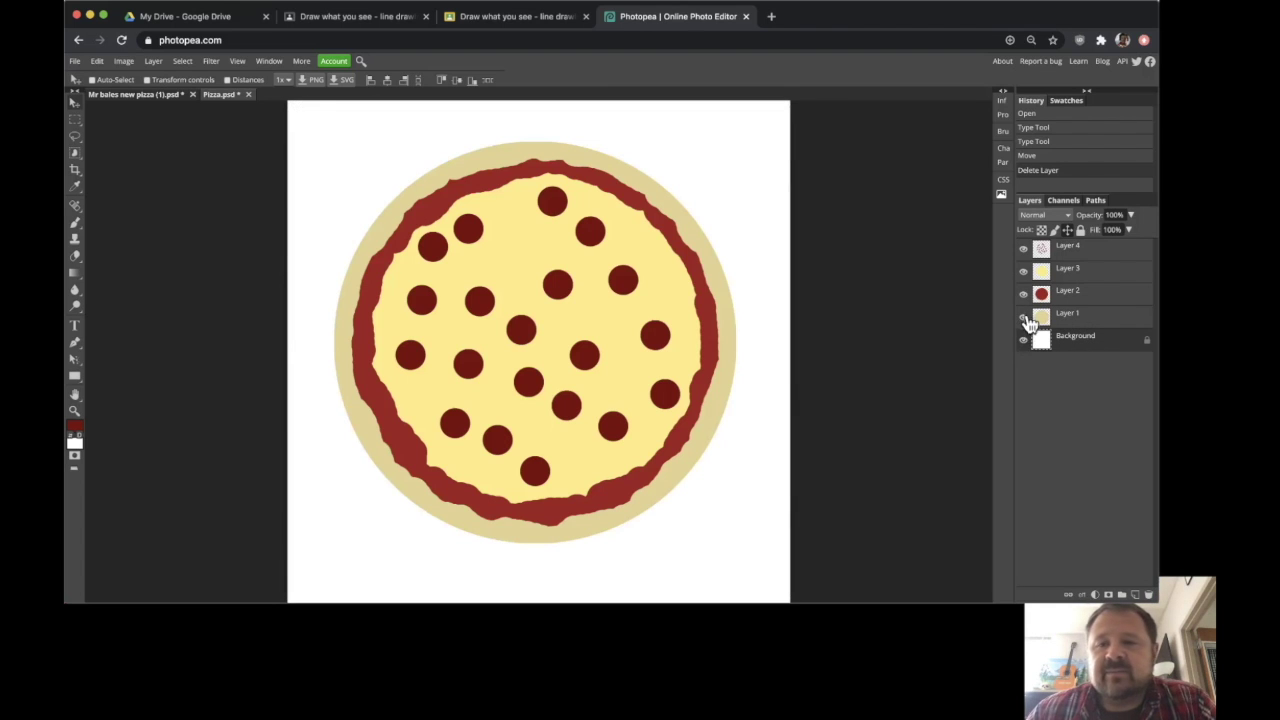
{"action": "left_click", "coordinate": [1024, 318]}
{"action": "left_click", "coordinate": [1024, 318]}
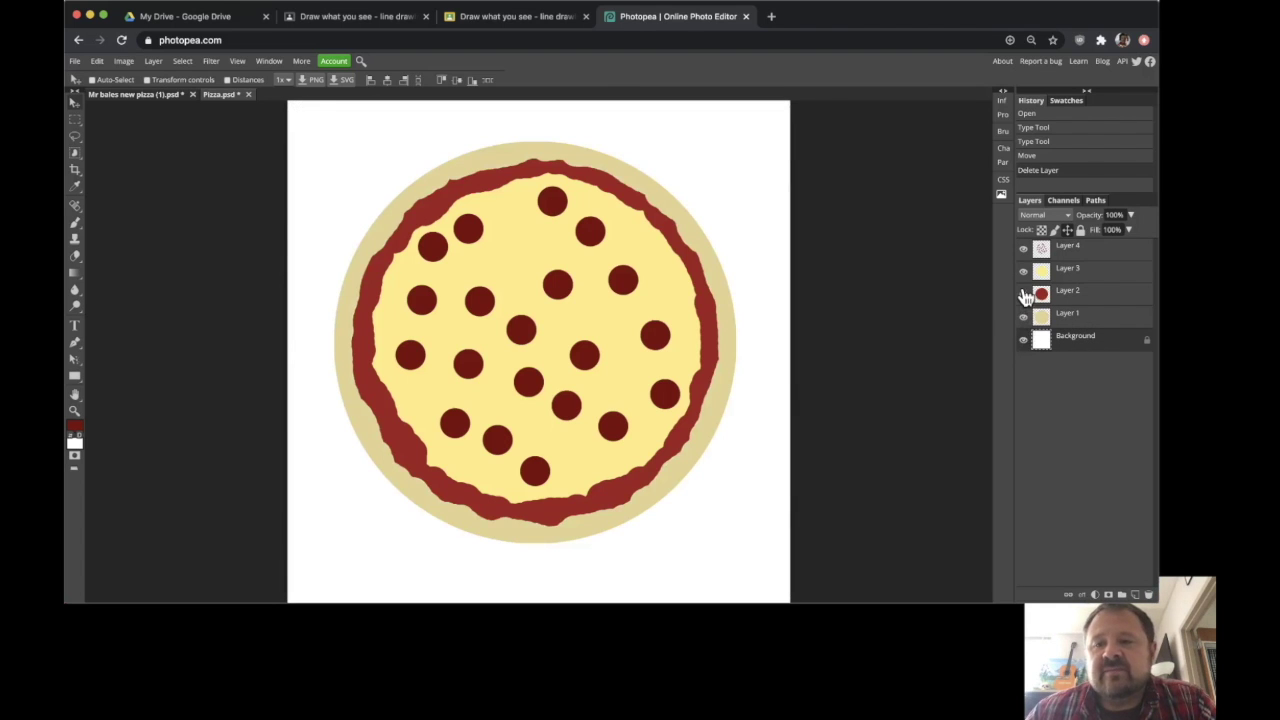
Hide Layer 2, Layer 3 and Layer 4 to isolate the crust circle, and select Layer 1
{"action": "left_click", "coordinate": [1023, 294]}
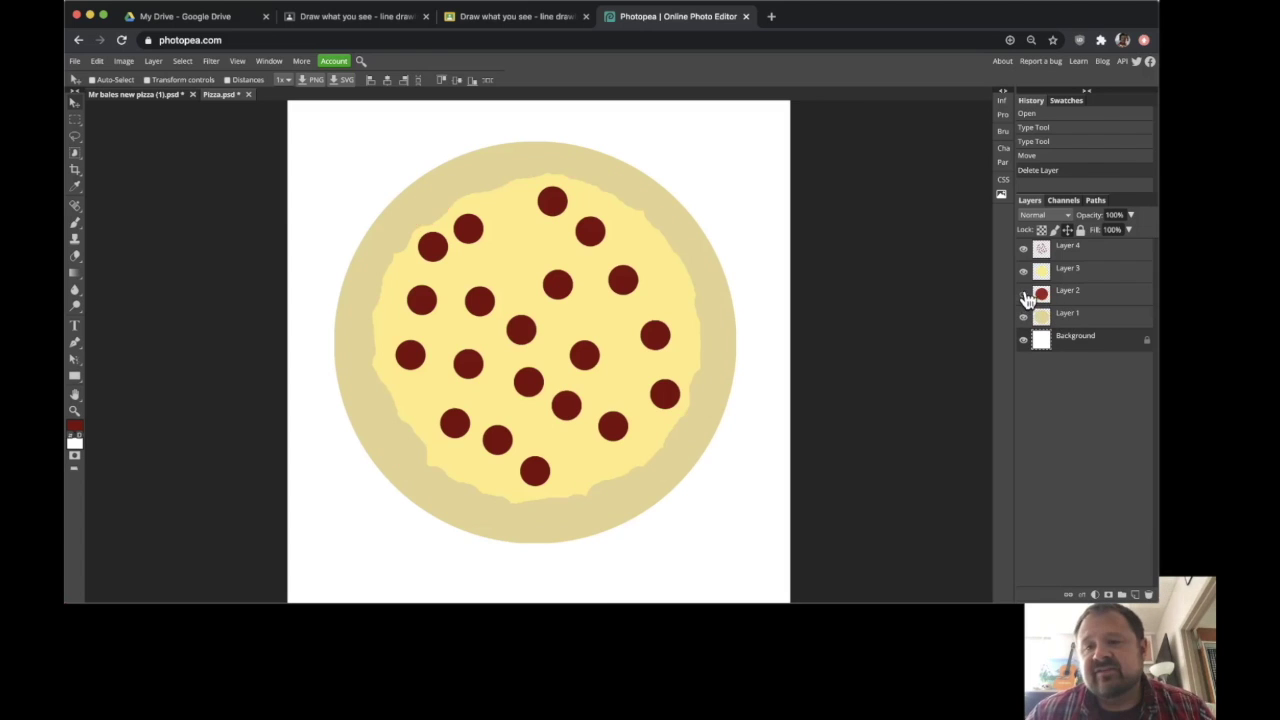
{"action": "left_click", "coordinate": [1023, 249]}
{"action": "left_click", "coordinate": [1023, 272]}
{"action": "left_click", "coordinate": [1068, 320]}
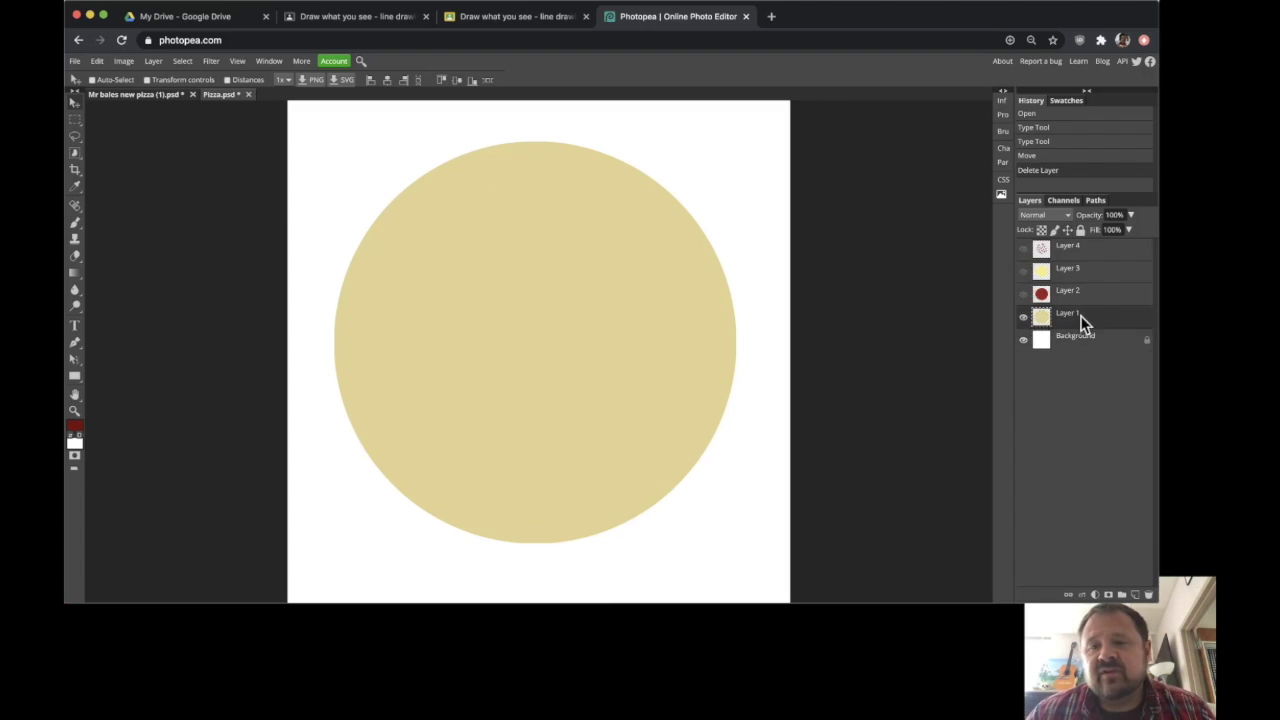
Merge Layer 1 down into the Background, and hide and reshow the merged layer to check its contents
{"action": "right_click", "coordinate": [1080, 322]}
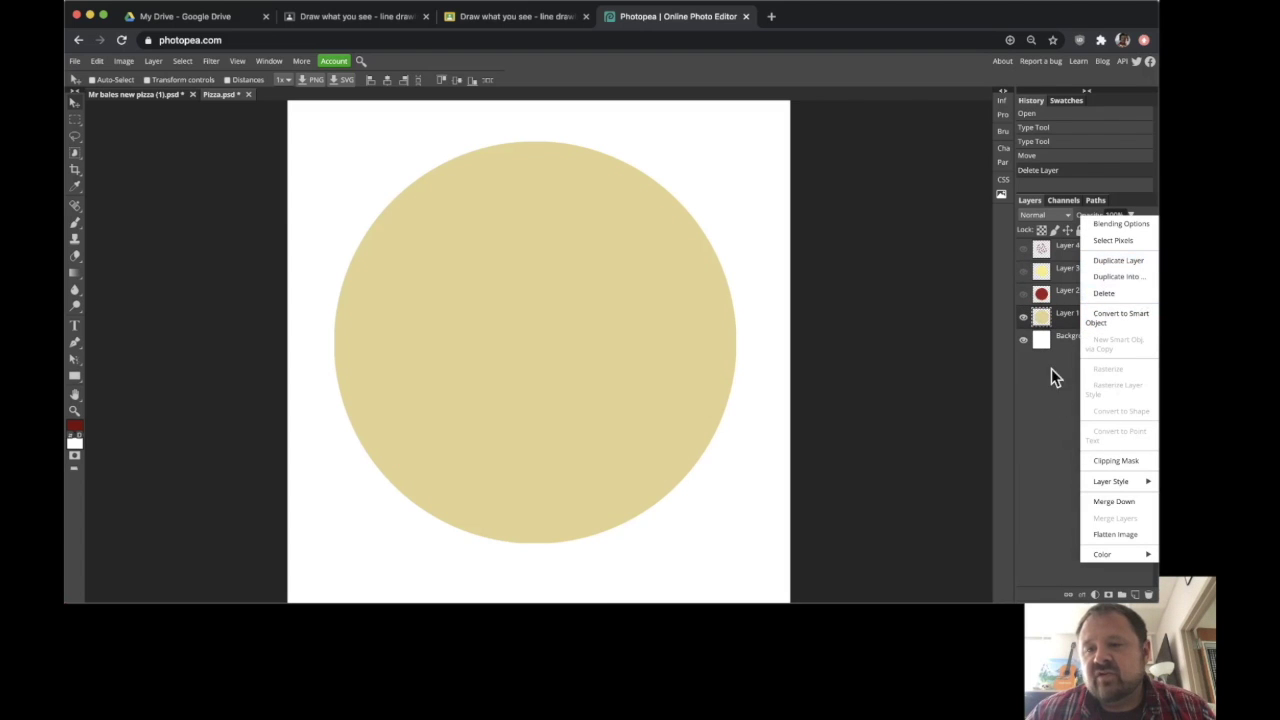
{"action": "left_click", "coordinate": [1115, 502]}
{"action": "left_click", "coordinate": [1023, 317]}
{"action": "left_click", "coordinate": [1023, 317]}
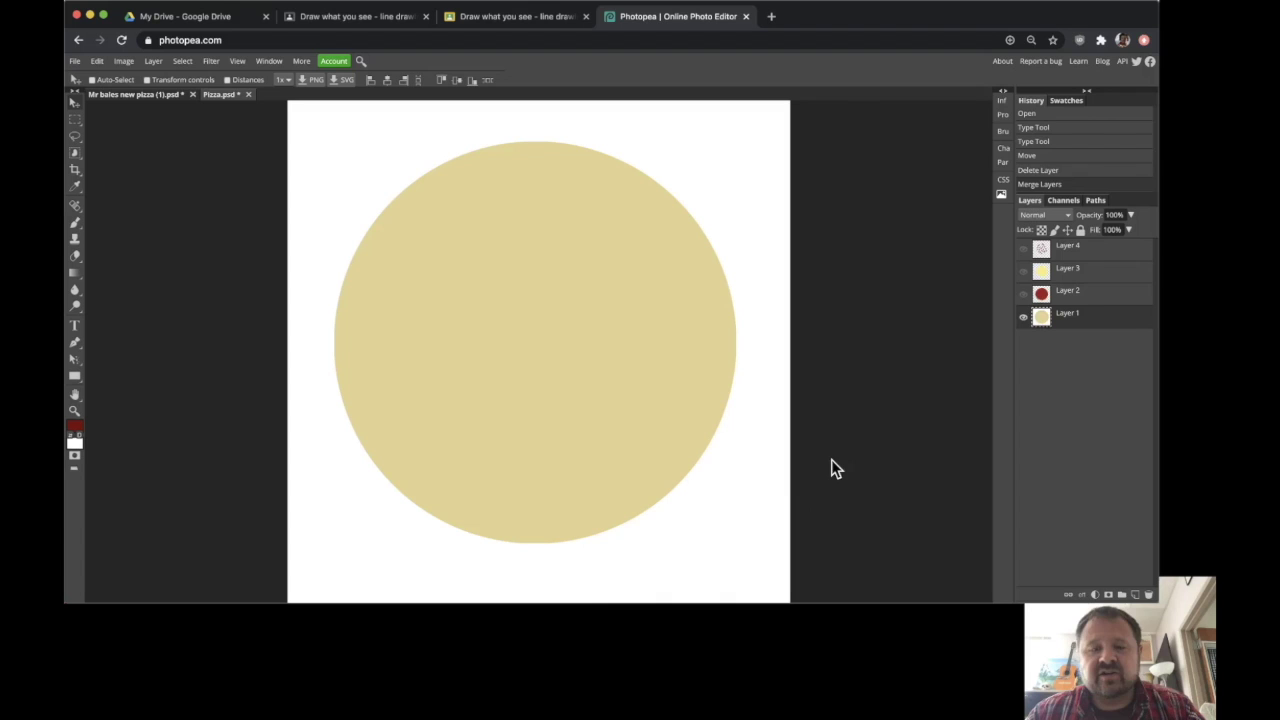
Undo the merge of Layer 1 with the Background and show Layers 2, 3 and 4 again
{"action": "key", "text": "ctrl+z"}
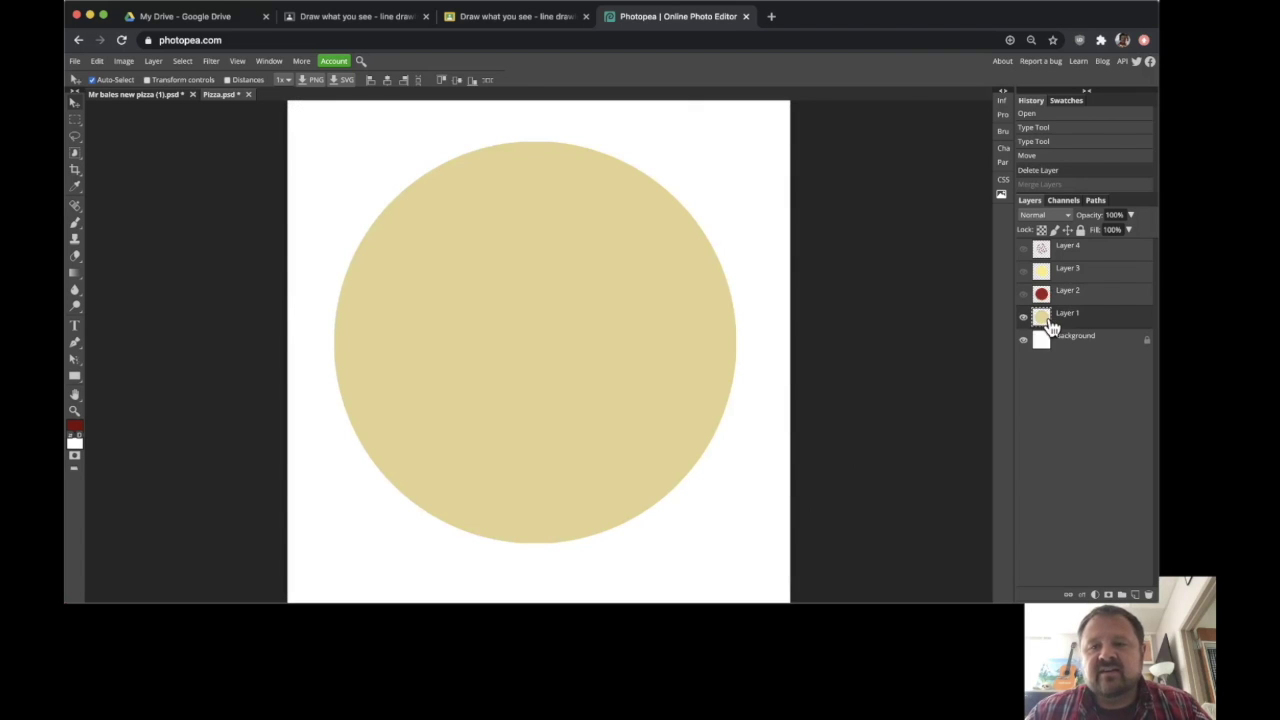
{"action": "left_click", "coordinate": [1023, 293]}
{"action": "left_click", "coordinate": [1023, 270]}
{"action": "left_click", "coordinate": [1023, 248]}
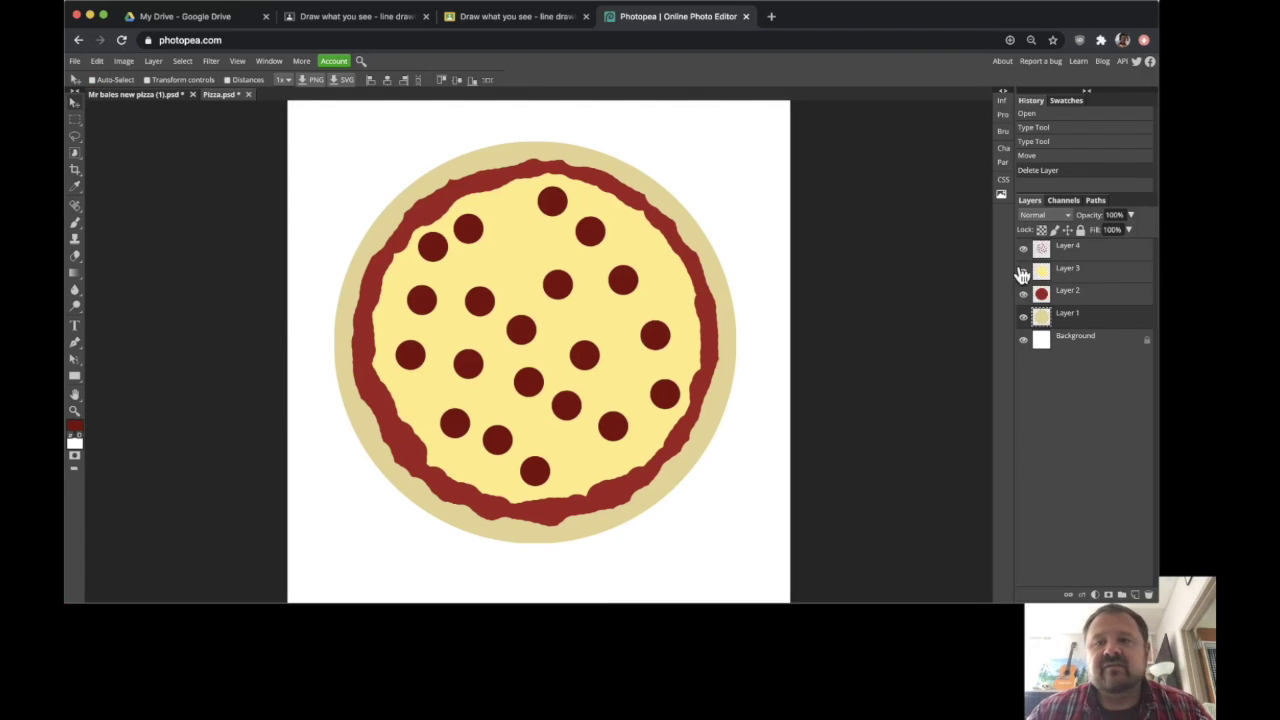
Select Layer 4, and hide and reshow it to check that it holds the pepperoni
{"action": "left_click", "coordinate": [1086, 253]}
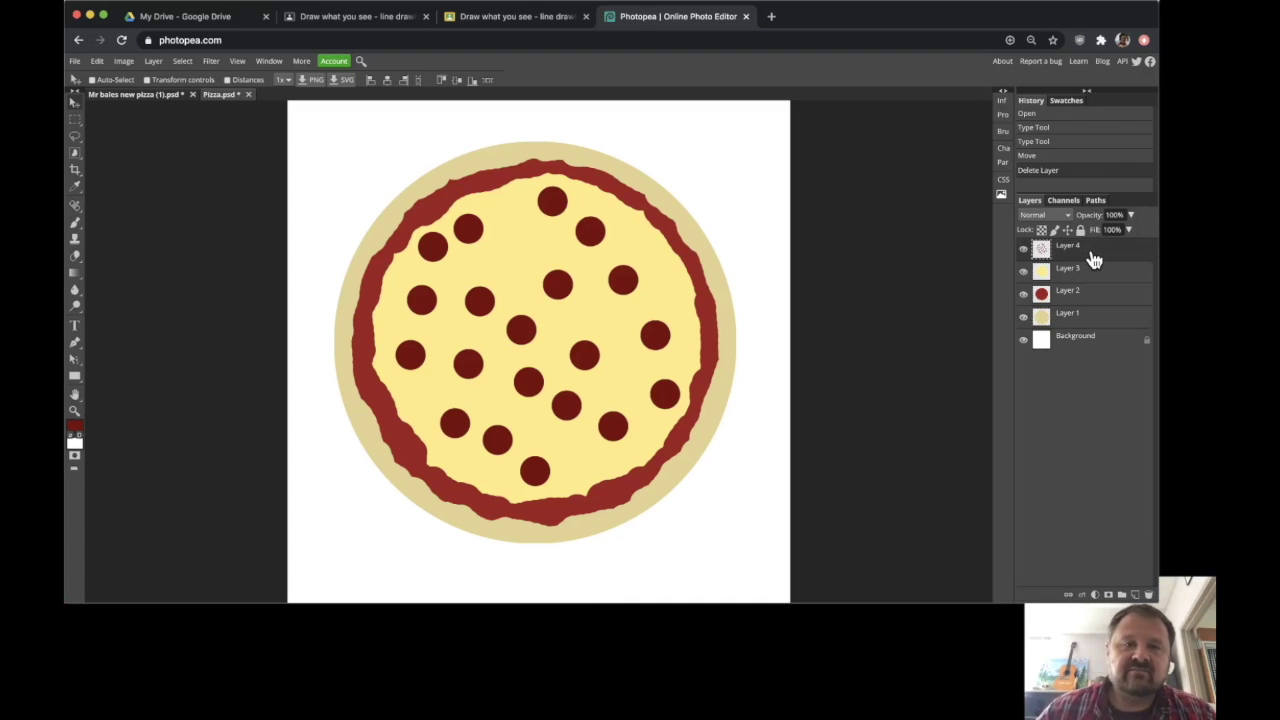
{"action": "left_click", "coordinate": [1021, 258]}
{"action": "left_click", "coordinate": [1021, 258]}
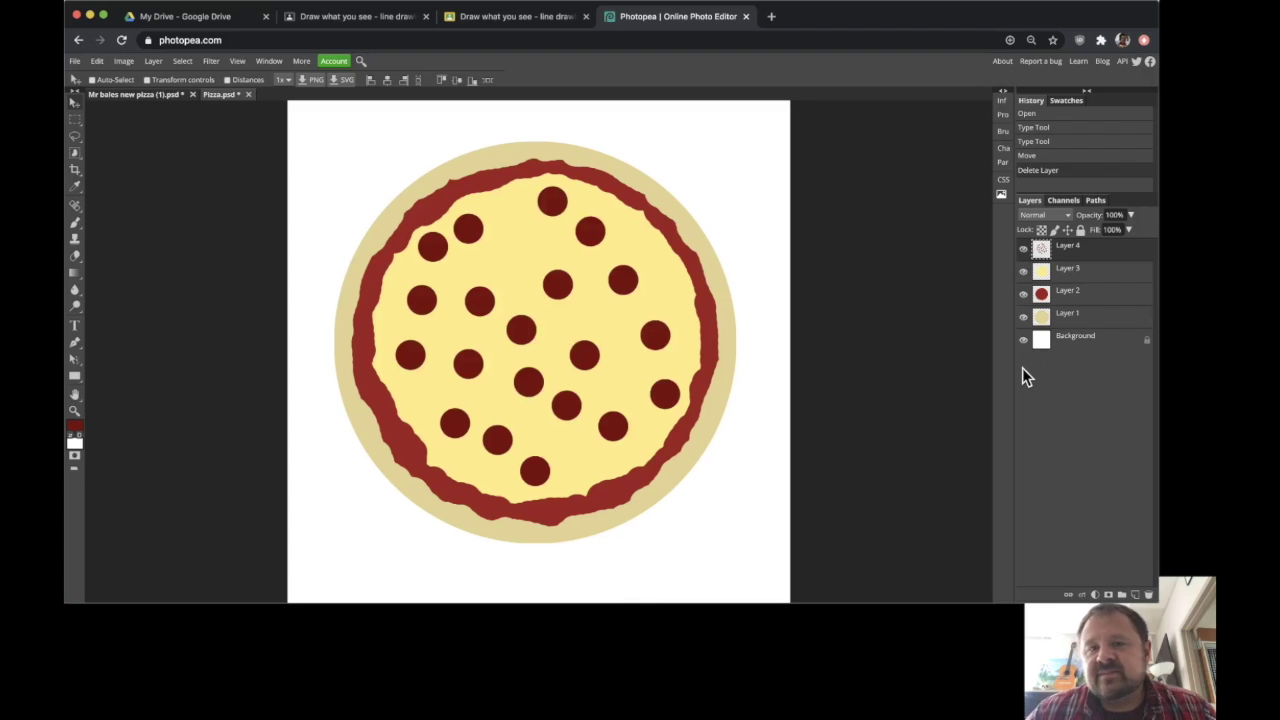
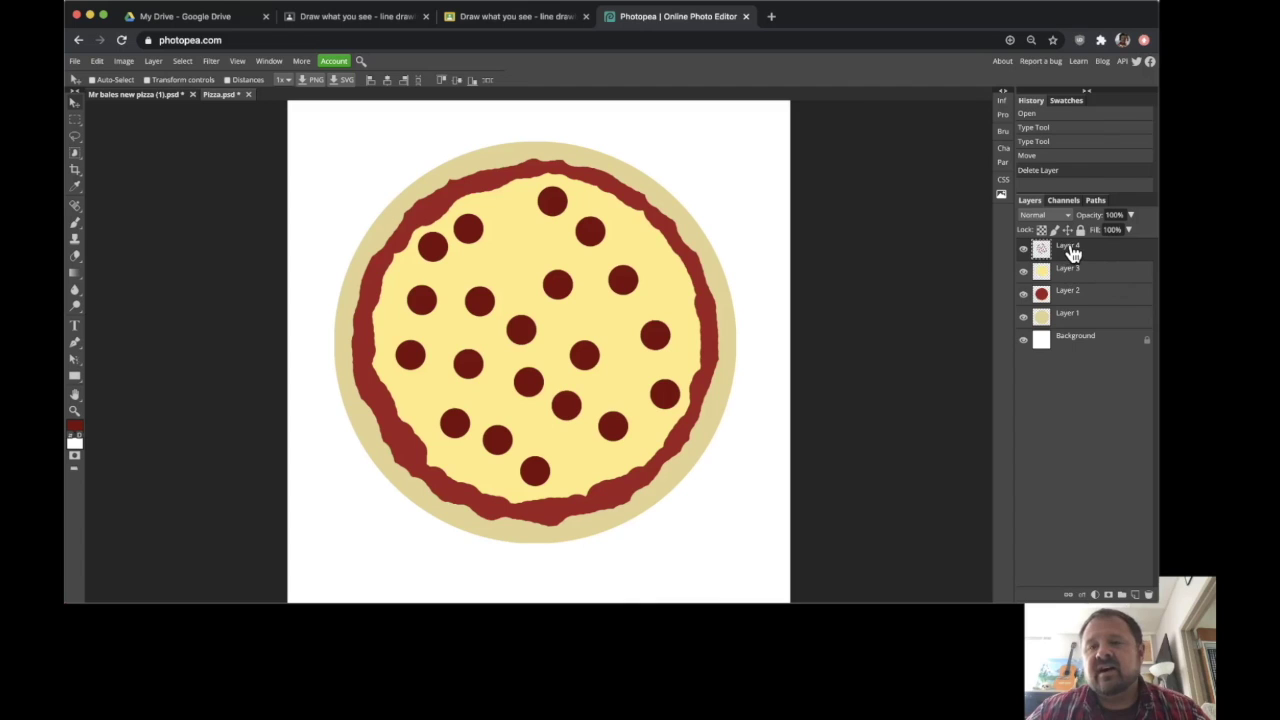
Rename Layer 4 as "Pep" and Layer 3 as "cheese"
{"action": "double_click", "coordinate": [1068, 246]}
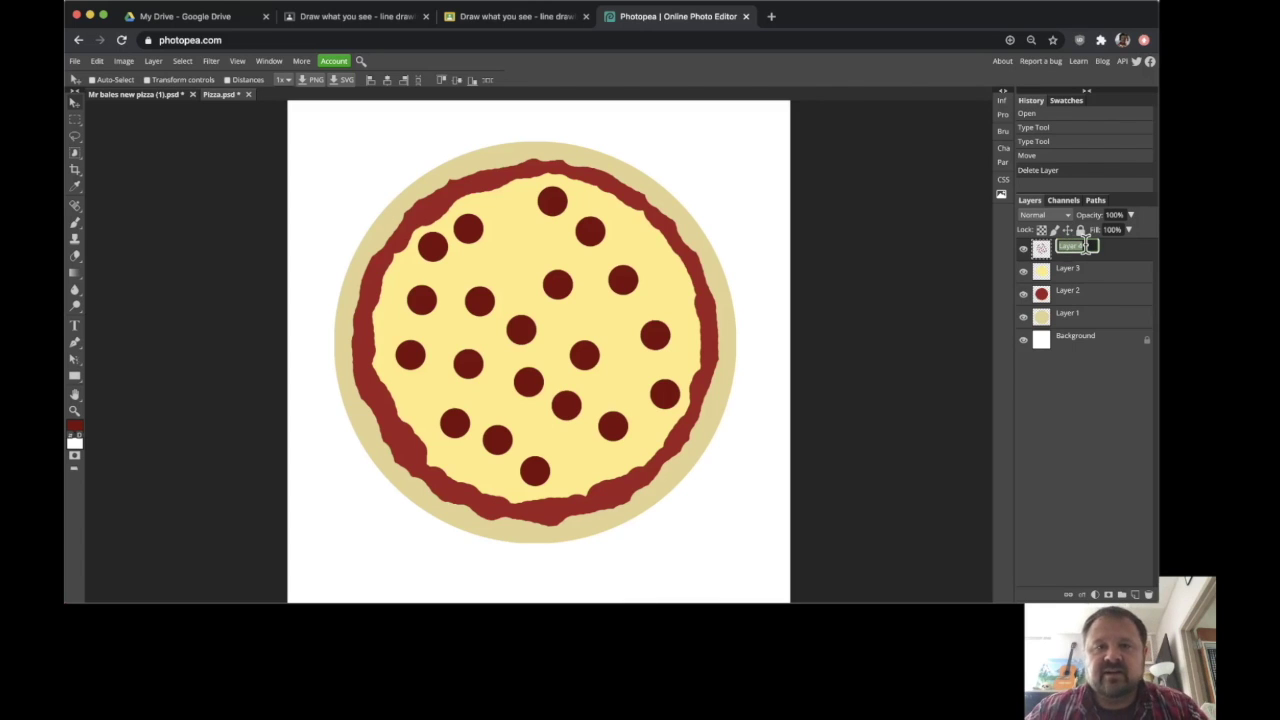
{"action": "type", "text": "Pep"}
{"action": "key", "text": "Return"}
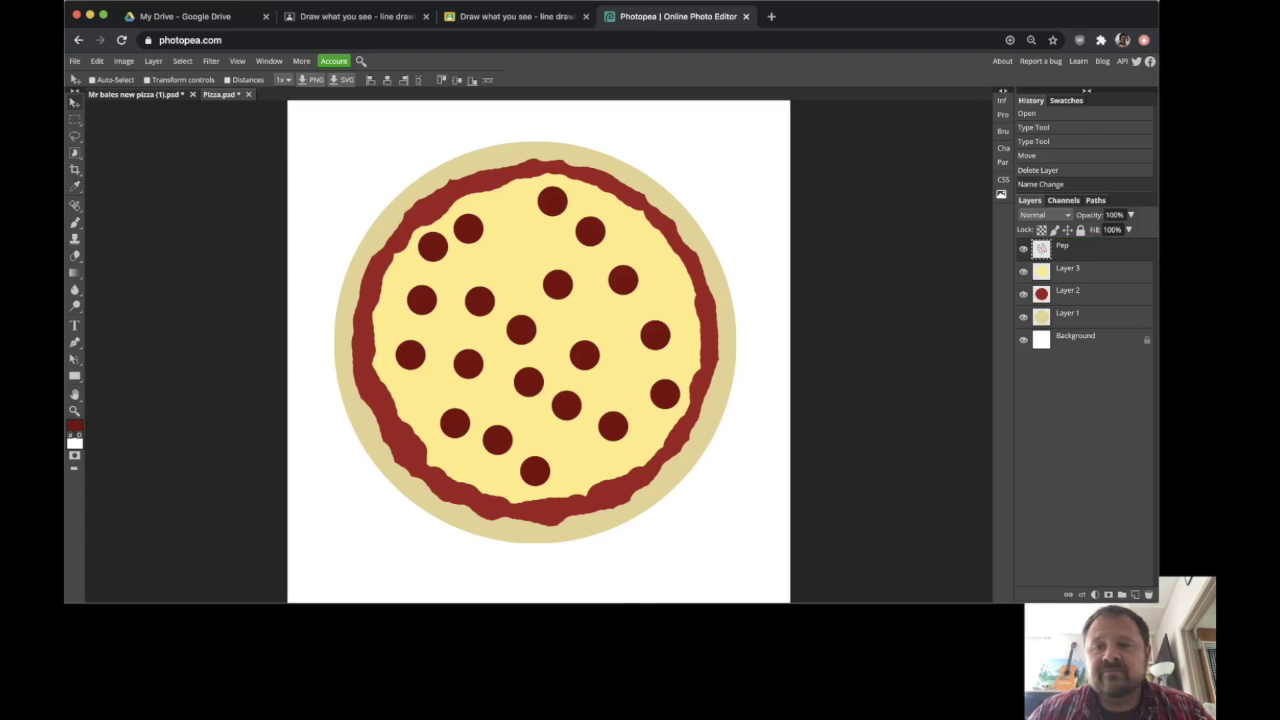
{"action": "left_click", "coordinate": [1073, 274]}
{"action": "type", "text": "che"}
{"action": "type", "text": "ss"}
{"action": "key", "text": "BackSpace"}
{"action": "type", "text": "ese"}
{"action": "key", "text": "Return"}
Rename Layer 2 as "sauce" and Layer 1 as "crust"
{"action": "left_click", "coordinate": [1068, 295]}
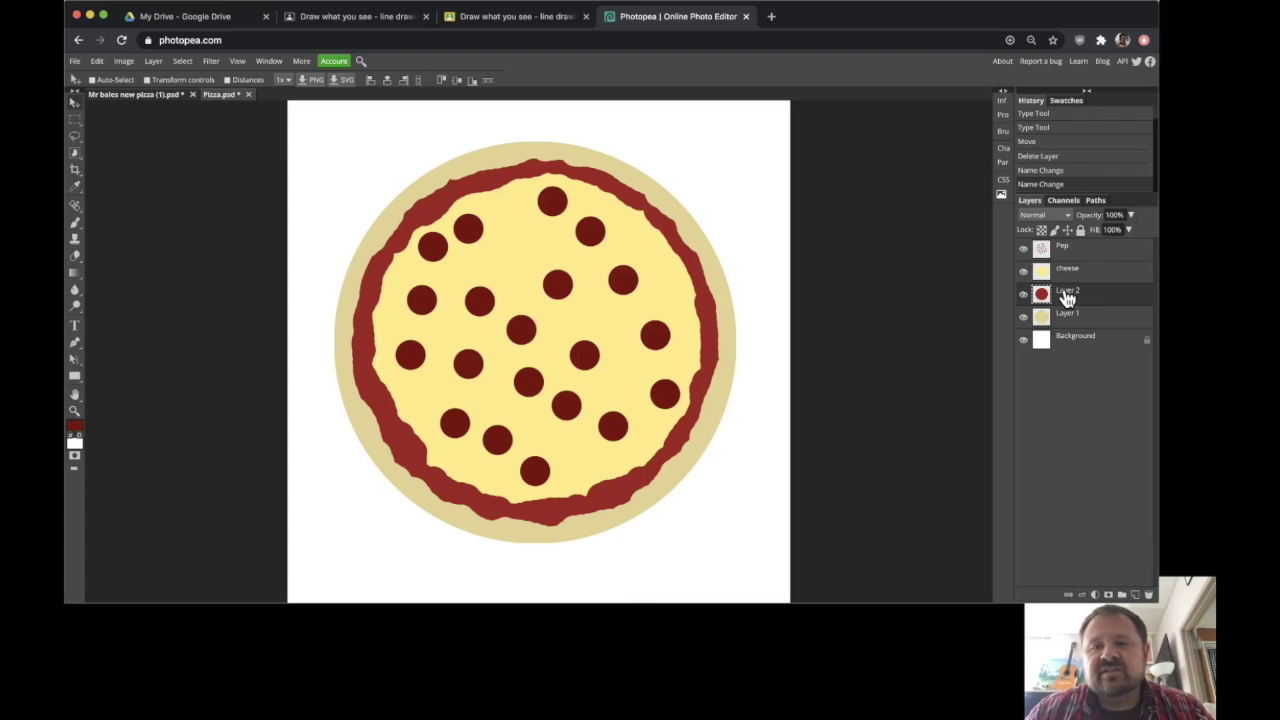
{"action": "double_click", "coordinate": [1068, 292]}
{"action": "type", "text": "sauce"}
{"action": "key", "text": "Return"}
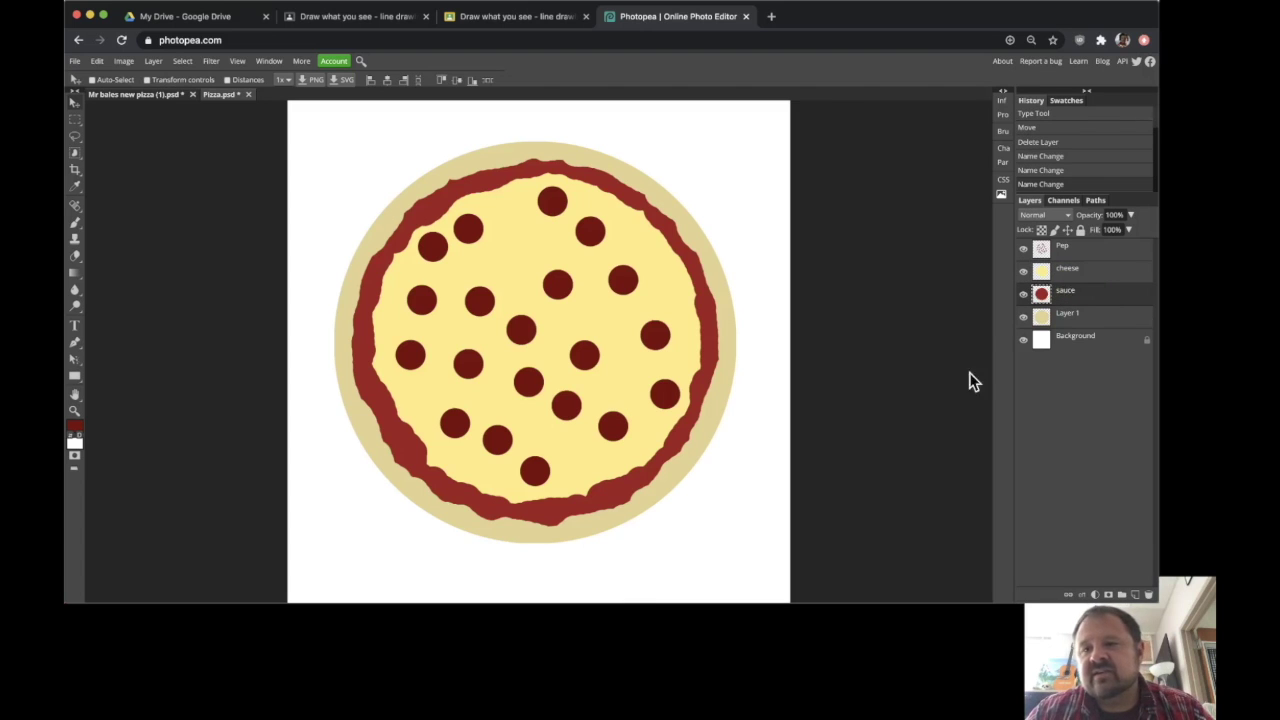
{"action": "double_click", "coordinate": [1067, 314]}
{"action": "type", "text": "crust"}
{"action": "key", "text": "Return"}
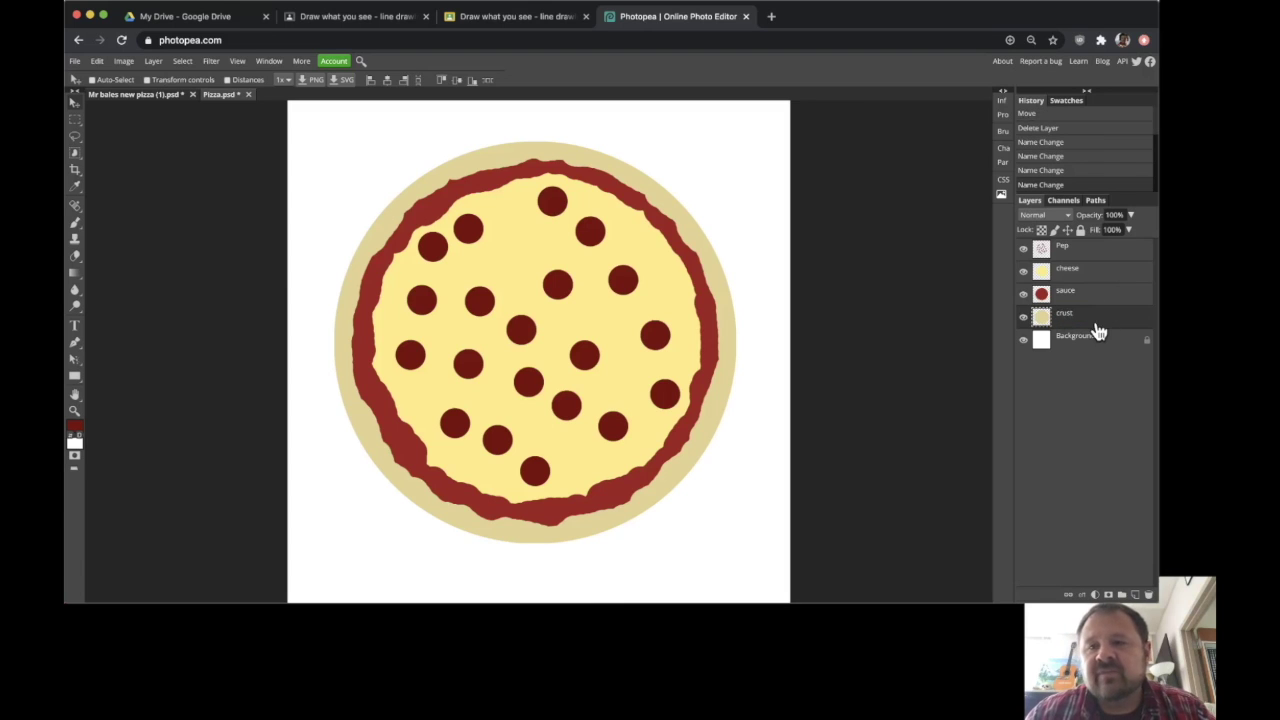
Hide and reshow the Pep layer, and select the Pep and crust layers in turn to review the stacking order
{"action": "left_click", "coordinate": [1023, 248]}
{"action": "left_click", "coordinate": [1023, 248]}
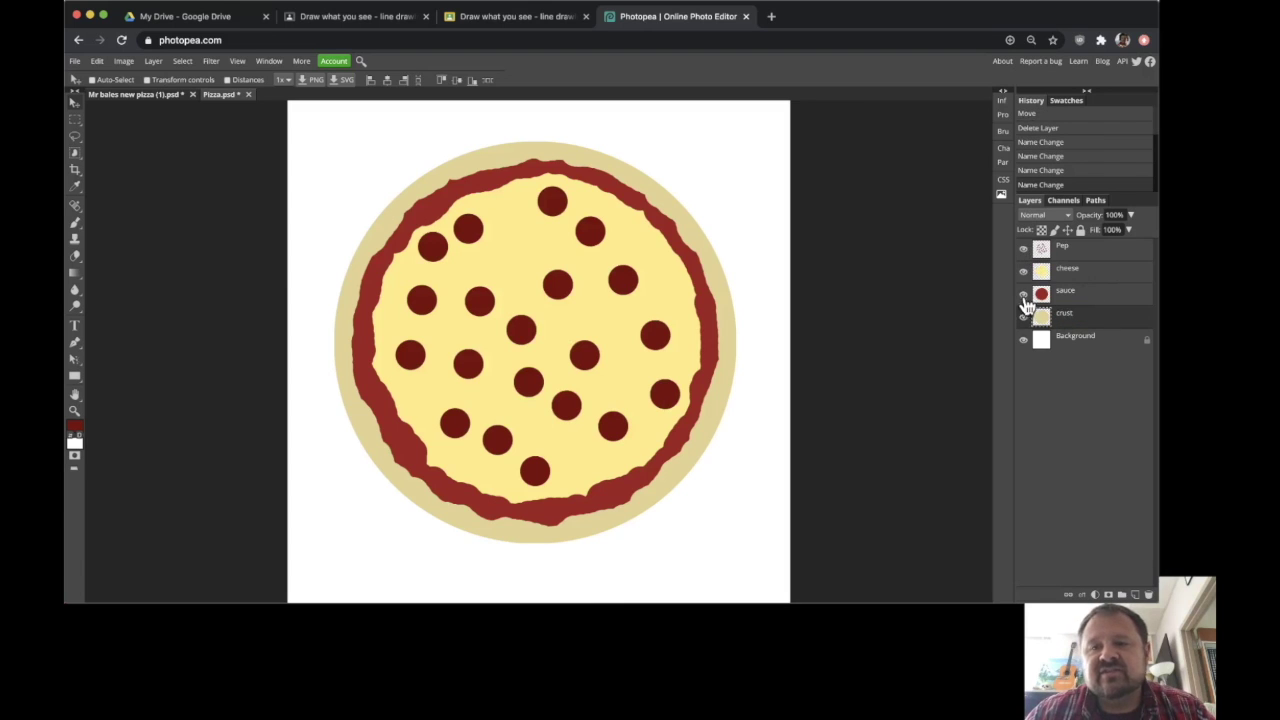
{"action": "left_click", "coordinate": [1078, 251]}
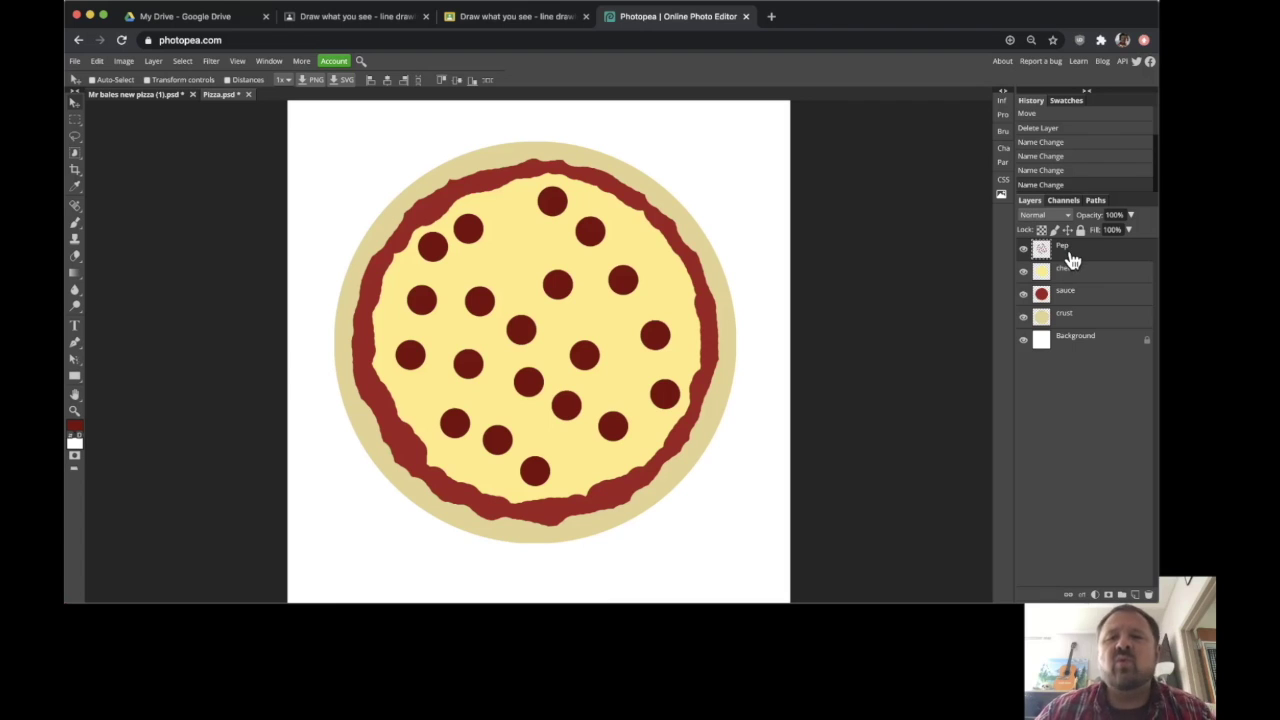
{"action": "left_click", "coordinate": [1064, 314]}
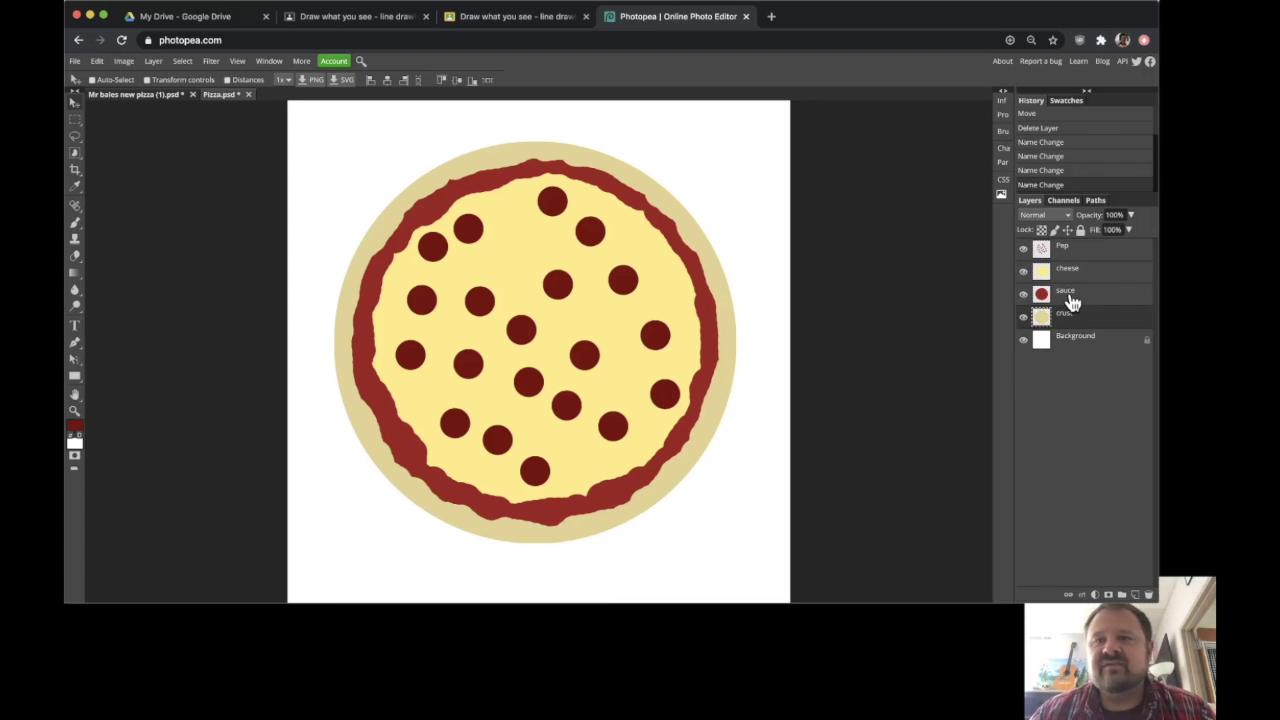
Open the Pep layer's Layer Style settings, move the dialog off most of the pizza, and close it without enabling any effect
{"action": "left_click", "coordinate": [1084, 252]}
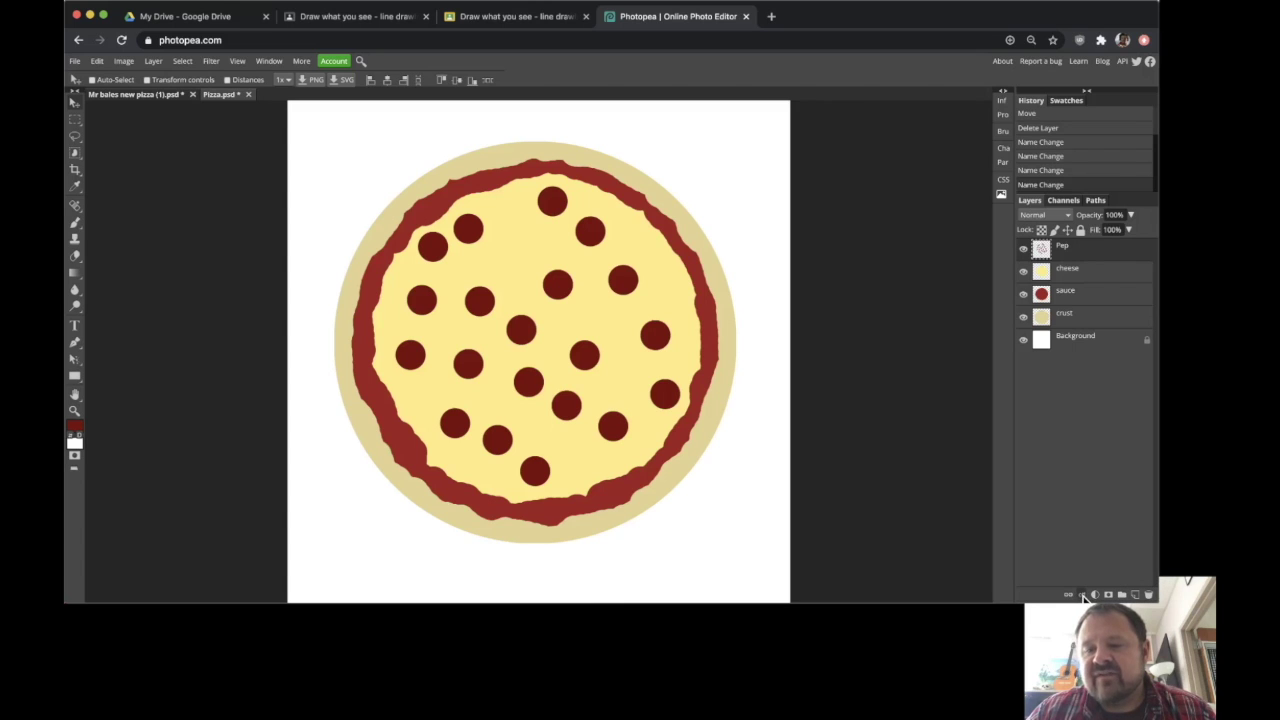
{"action": "double_click", "coordinate": [1043, 255]}
{"action": "left_click_drag", "start_coordinate": [877, 218], "coordinate": [769, 223]}
{"action": "left_click_drag", "start_coordinate": [672, 226], "coordinate": [772, 129]}
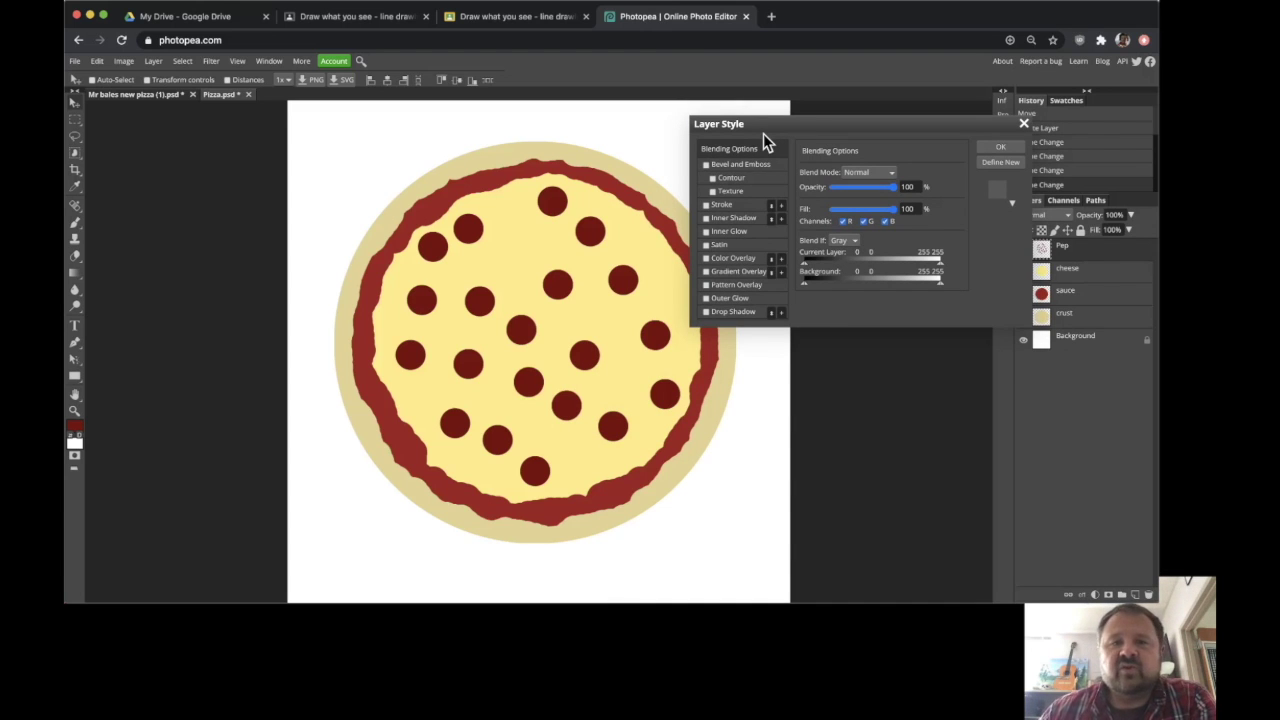
{"action": "left_click", "coordinate": [1015, 149]}
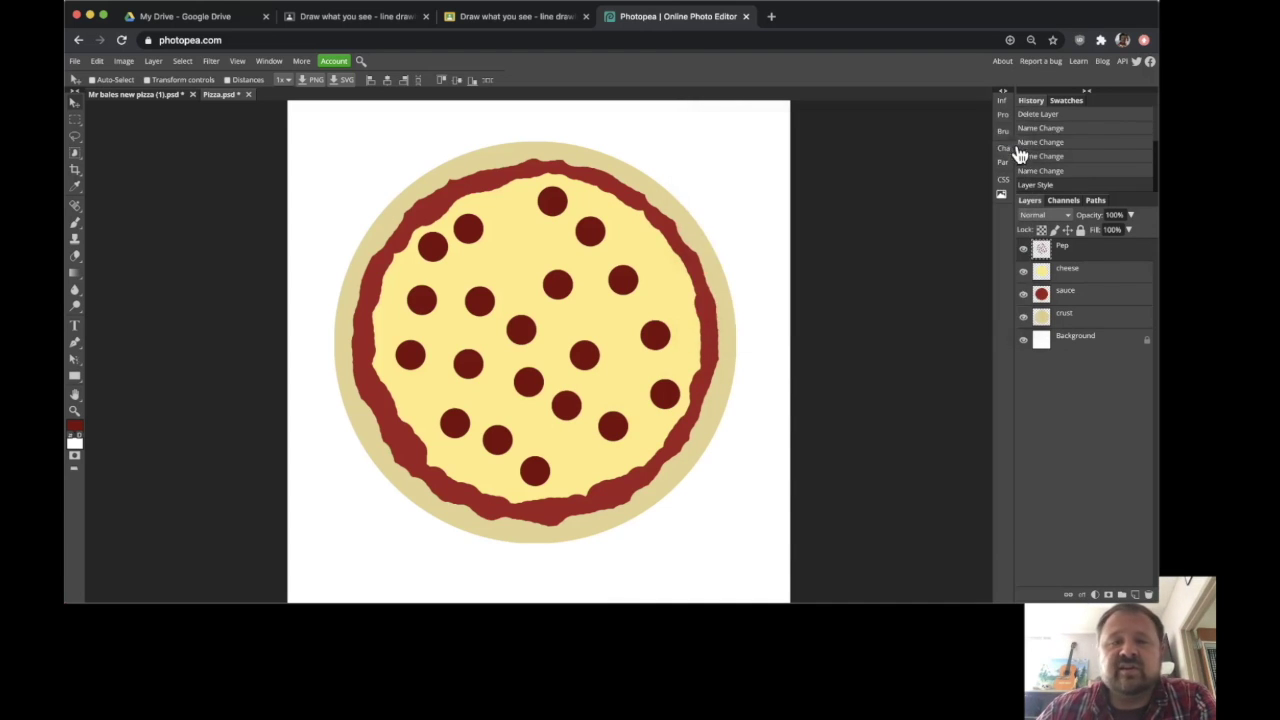
Lighten the pepperoni on the Pep layer with Hue/Saturation, setting Lightness to 14
{"action": "left_click", "coordinate": [74, 411]}
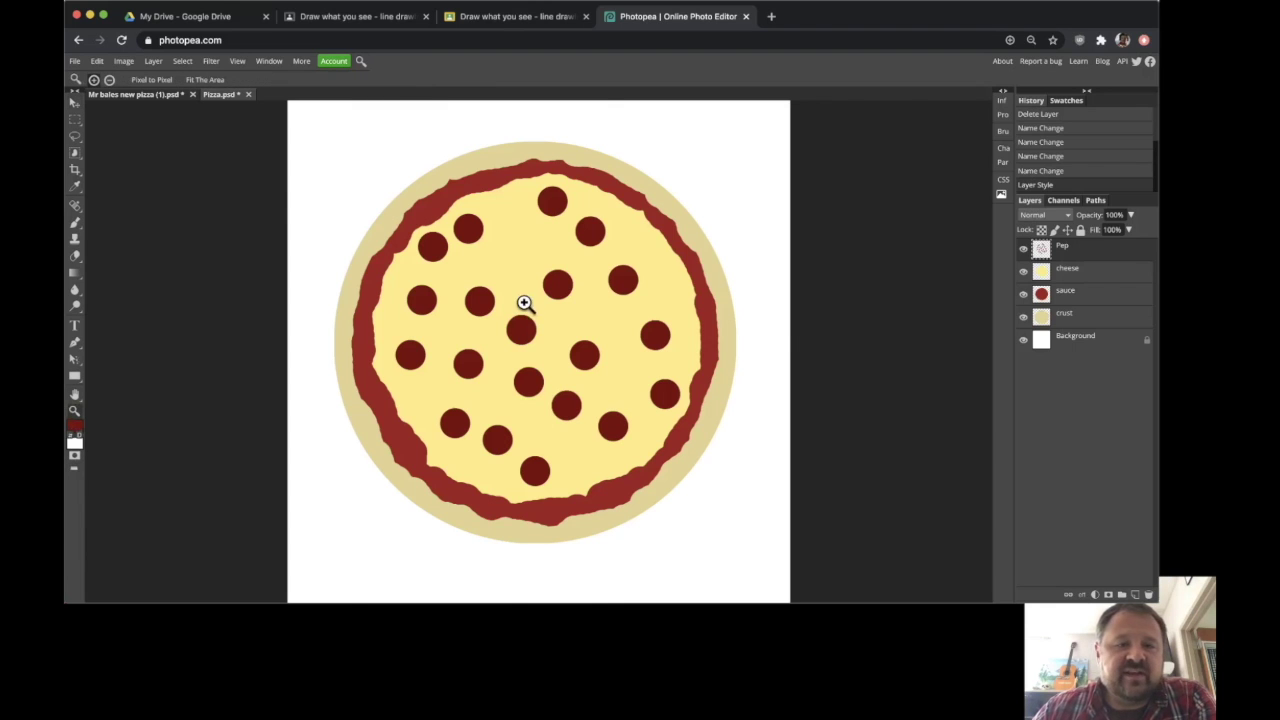
{"action": "left_click", "coordinate": [505, 305]}
{"action": "left_click", "coordinate": [505, 305]}
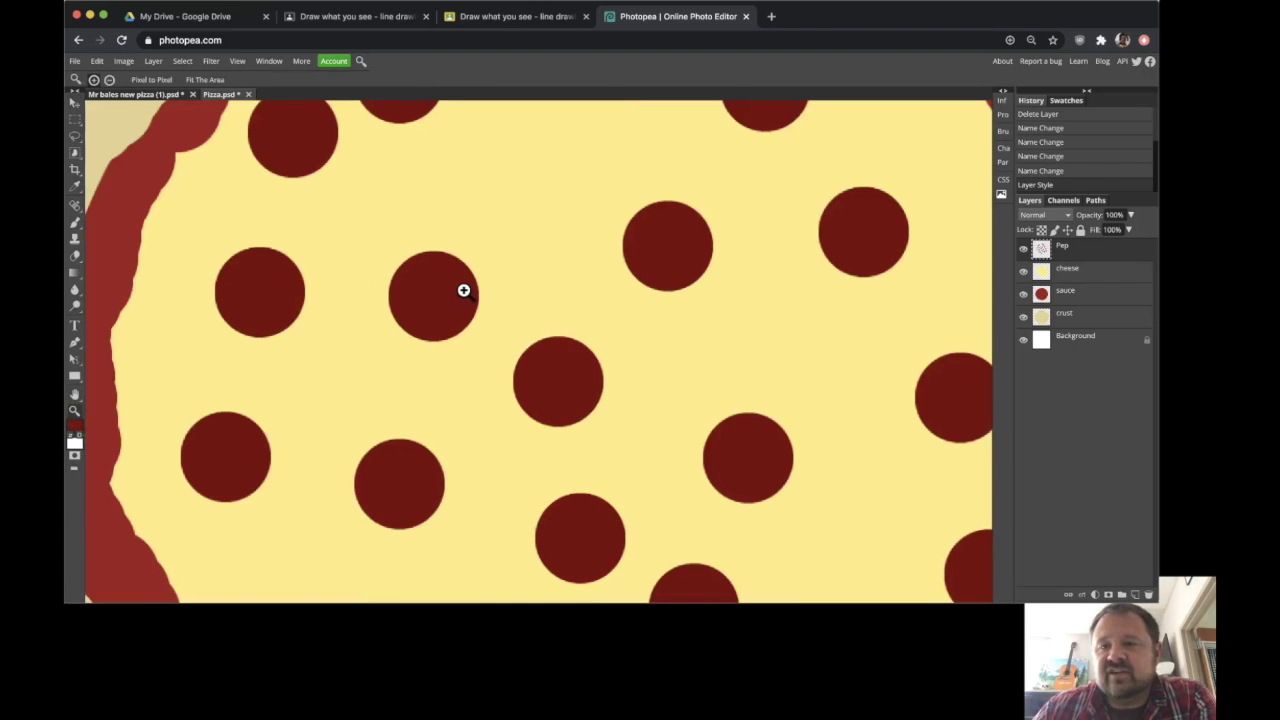
{"action": "left_click", "coordinate": [465, 290]}
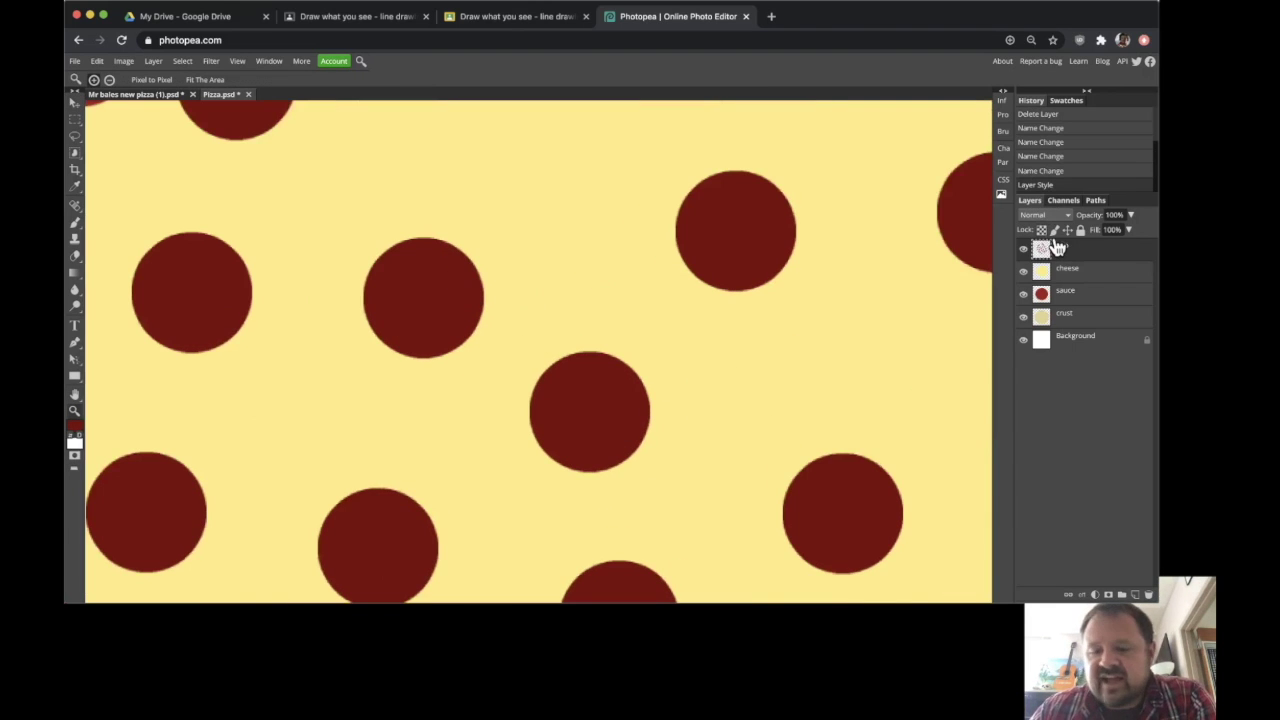
{"action": "key", "text": "ctrl+u"}
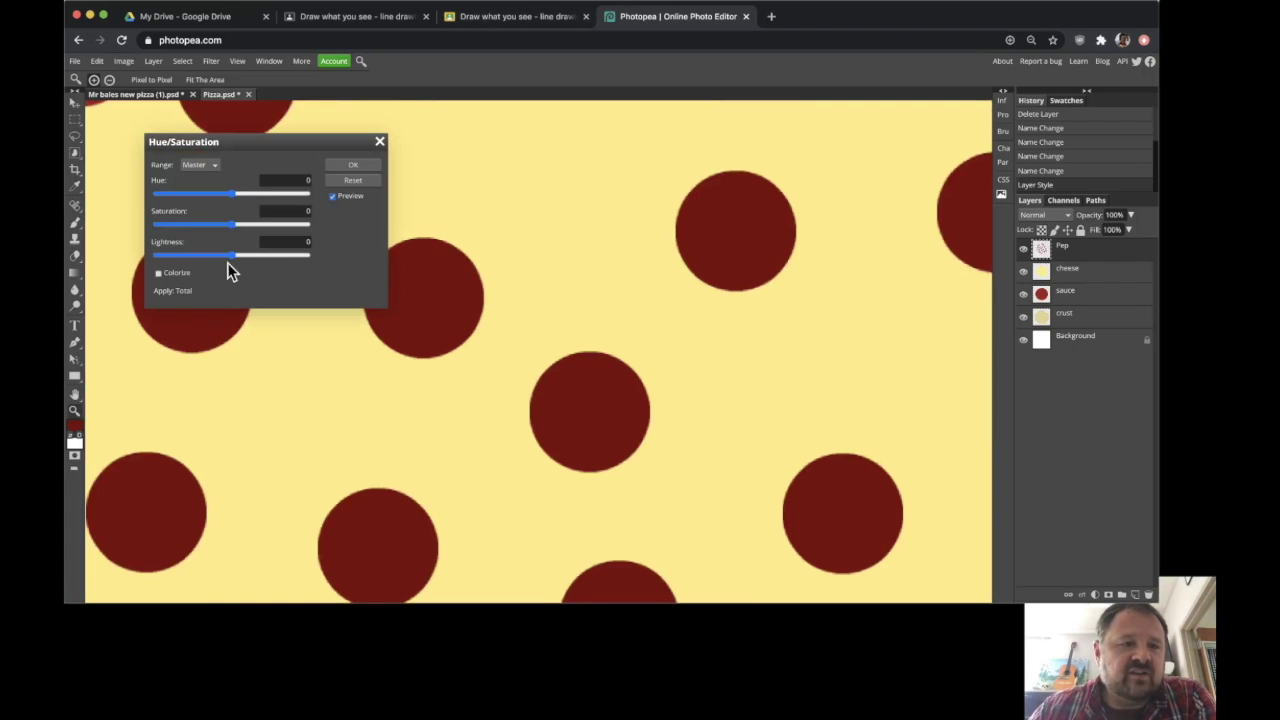
{"action": "left_click_drag", "start_coordinate": [234, 254], "coordinate": [242, 255]}
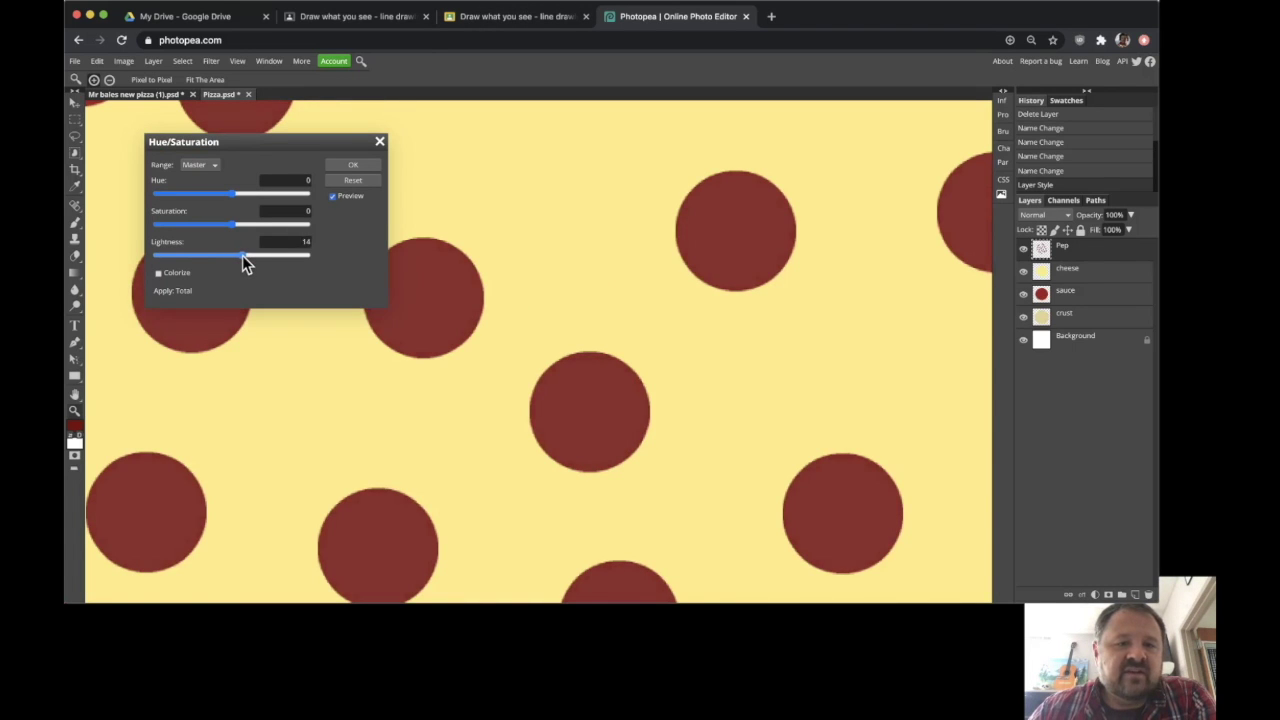
{"action": "left_click", "coordinate": [352, 164]}
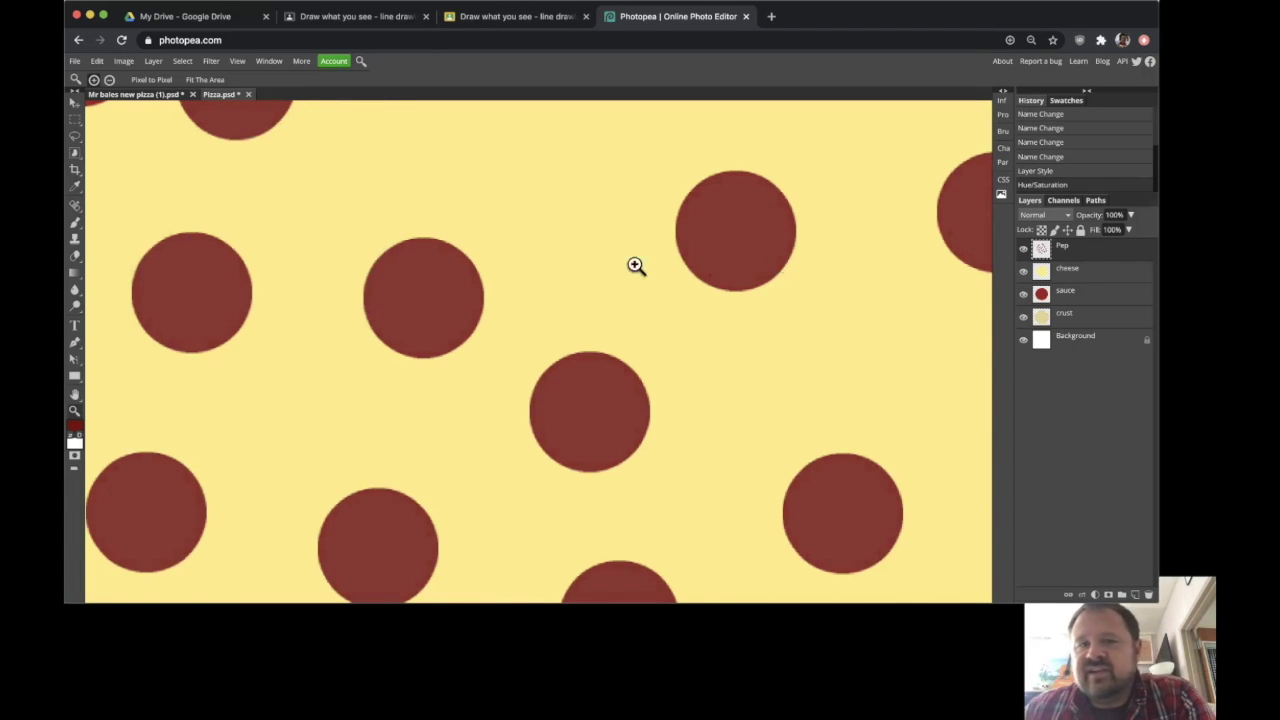
Open the Pep layer's Layer Style settings, move the dialog off the pepperoni, and enable Drop Shadow
{"action": "double_click", "coordinate": [1040, 248]}
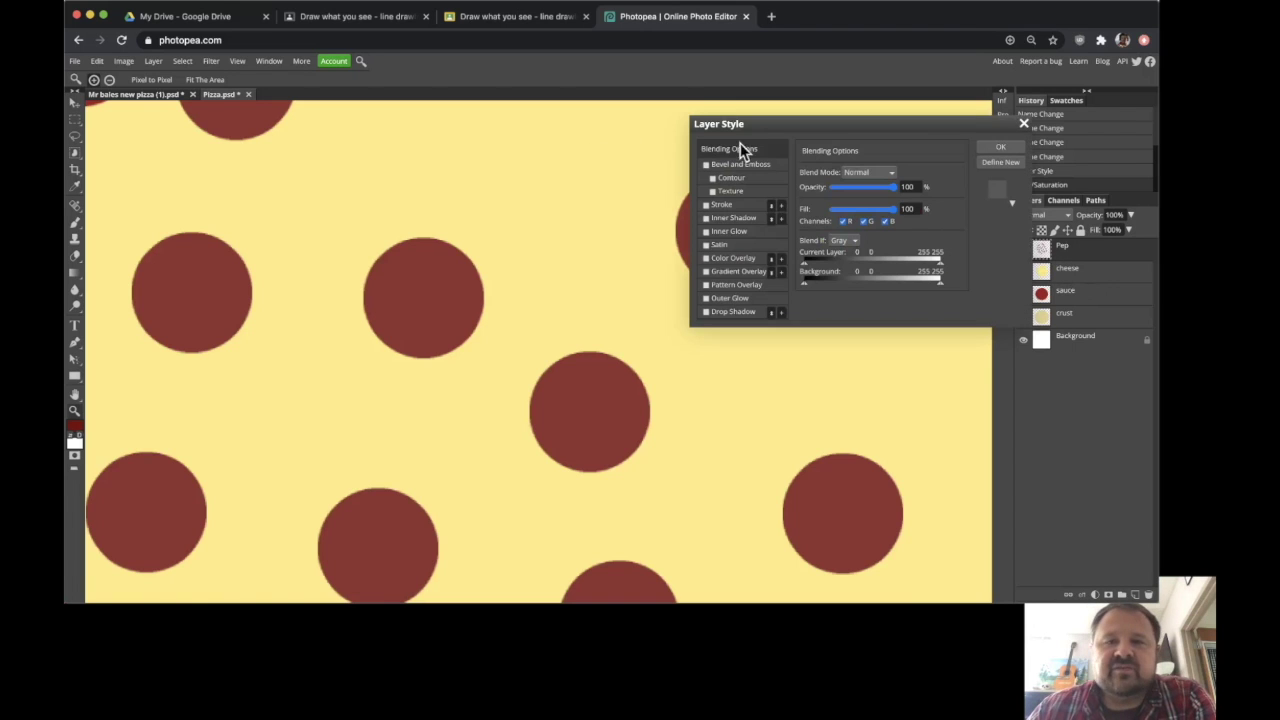
{"action": "left_click_drag", "start_coordinate": [756, 122], "coordinate": [671, 105]}
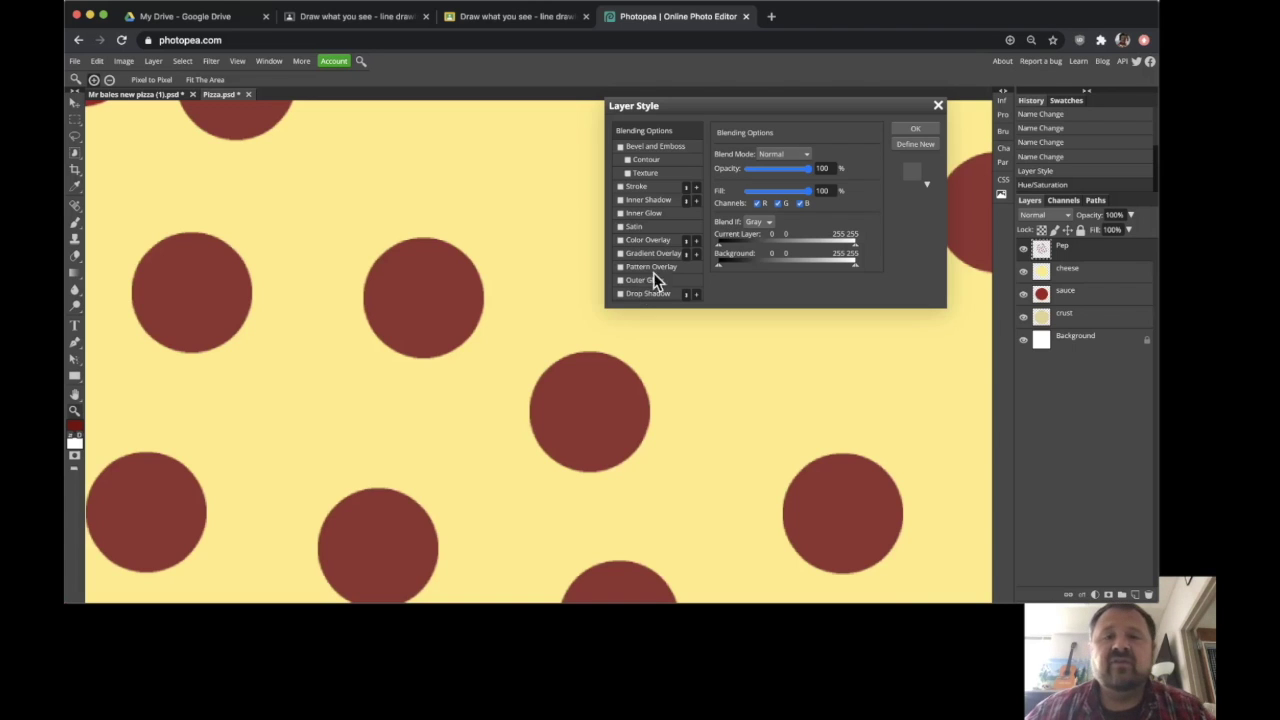
{"action": "left_click_drag", "start_coordinate": [695, 105], "coordinate": [649, 77]}
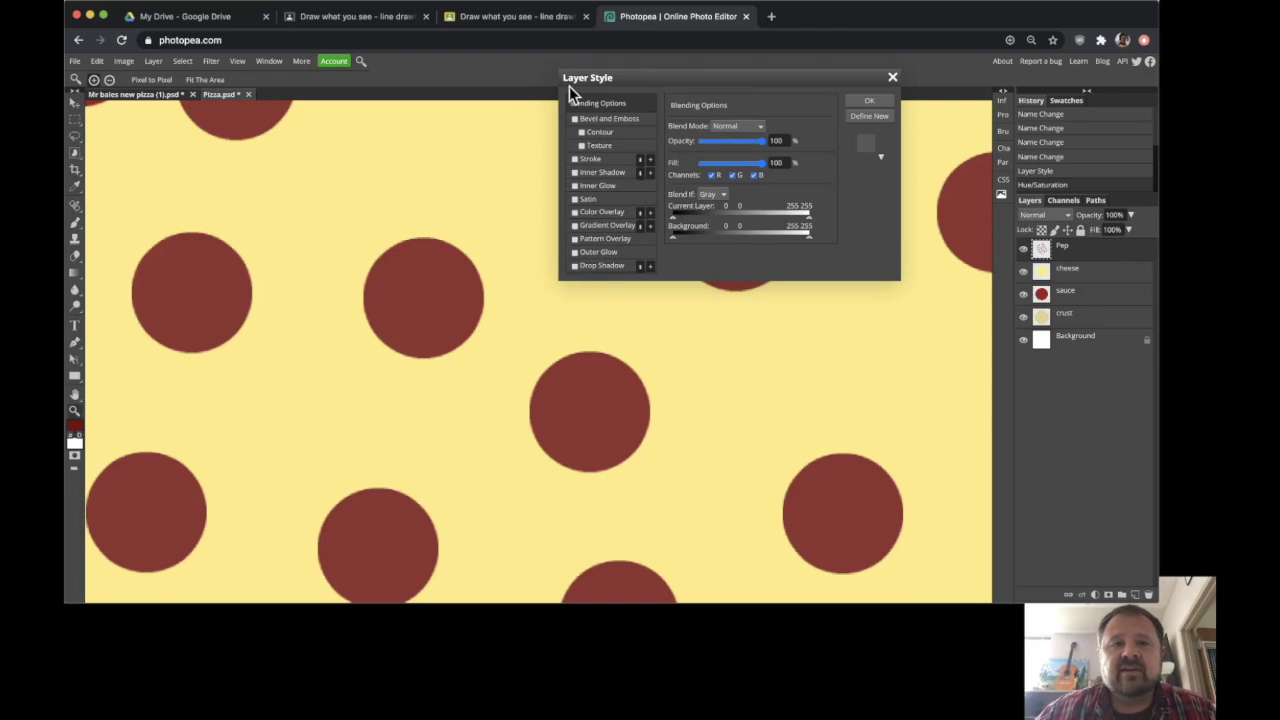
{"action": "left_click", "coordinate": [574, 266]}
{"action": "left_click", "coordinate": [574, 266]}
{"action": "left_click", "coordinate": [574, 266]}
{"action": "left_click", "coordinate": [574, 266]}
{"action": "left_click", "coordinate": [574, 266]}
{"action": "left_click", "coordinate": [574, 266]}
{"action": "left_click", "coordinate": [574, 266]}
{"action": "left_click", "coordinate": [574, 266]}
{"action": "left_click", "coordinate": [574, 266]}
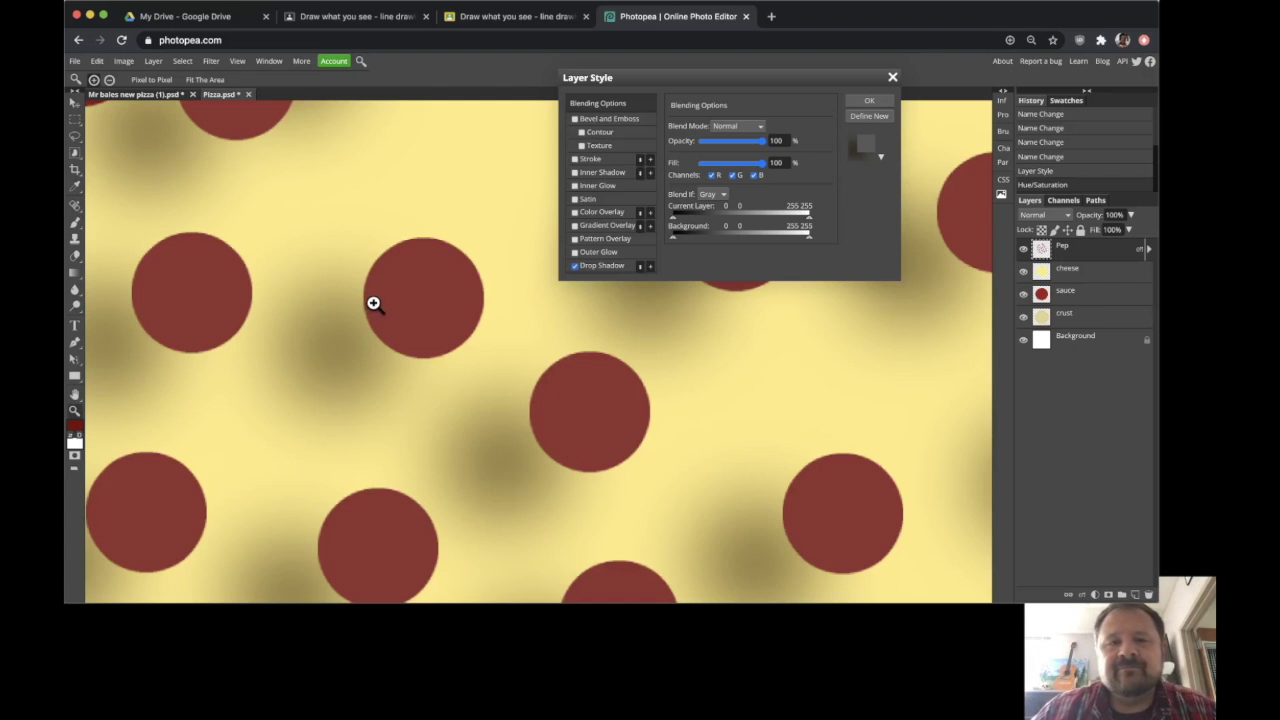
Switch the Pep layer's drop shadow off and on repeatedly to compare the pizza with and without it, leaving it enabled
{"action": "left_click", "coordinate": [575, 267]}
{"action": "left_click", "coordinate": [575, 267]}
{"action": "left_click", "coordinate": [575, 267]}
{"action": "left_click", "coordinate": [575, 267]}
{"action": "left_click", "coordinate": [575, 267]}
{"action": "left_click", "coordinate": [575, 267]}
{"action": "left_click", "coordinate": [575, 267]}
{"action": "left_click", "coordinate": [575, 267]}
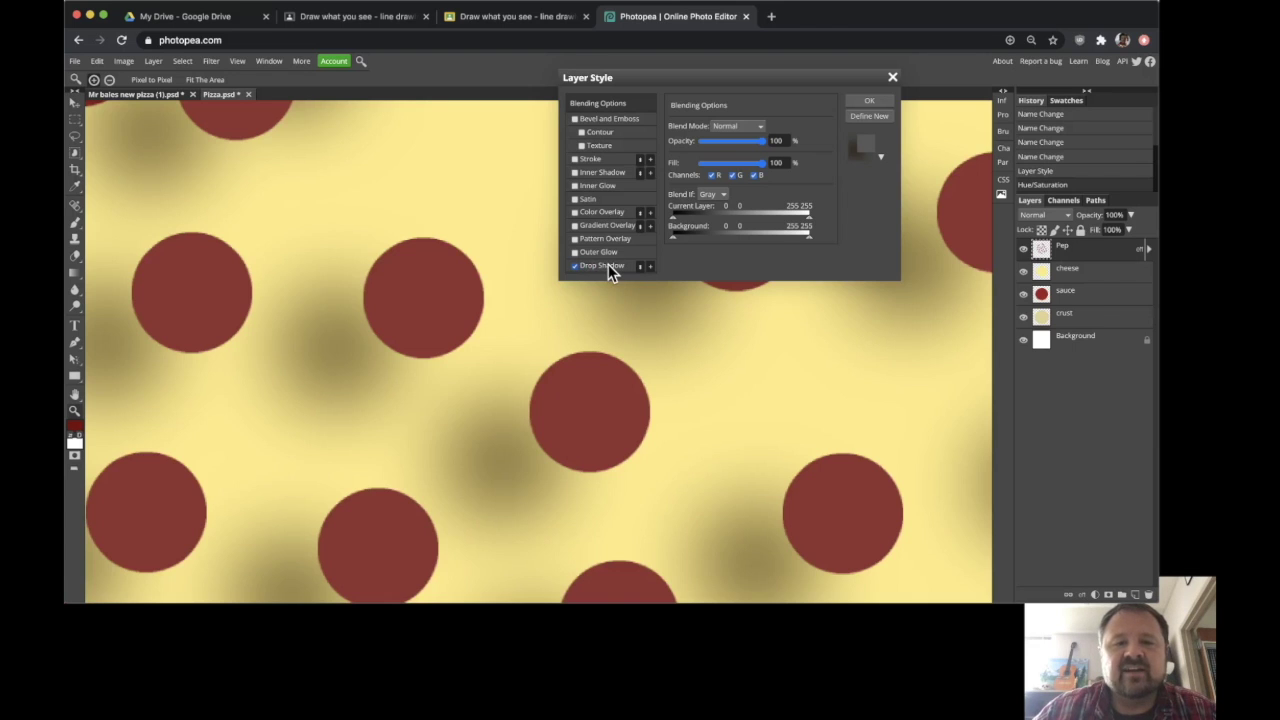
Show the Drop Shadow settings, compare them with the Blending Options, and switch the shadow off and back on
{"action": "left_click", "coordinate": [608, 265]}
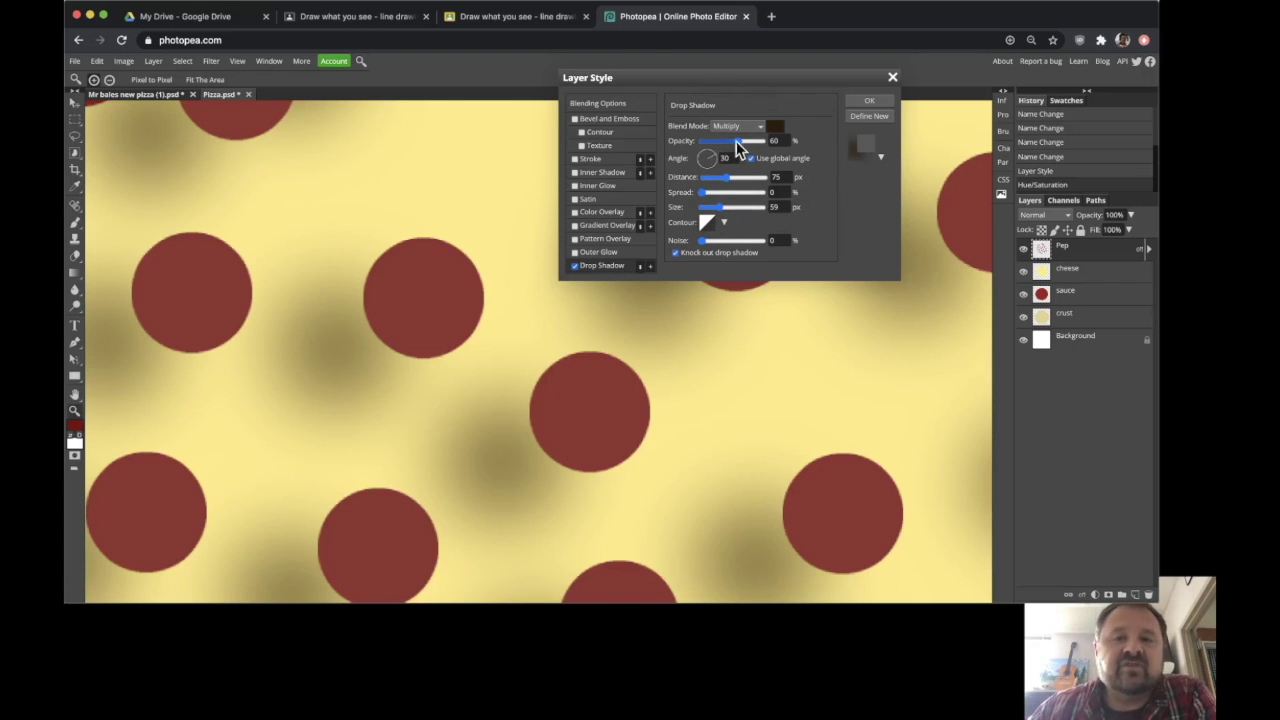
{"action": "left_click_drag", "start_coordinate": [692, 80], "coordinate": [763, 60]}
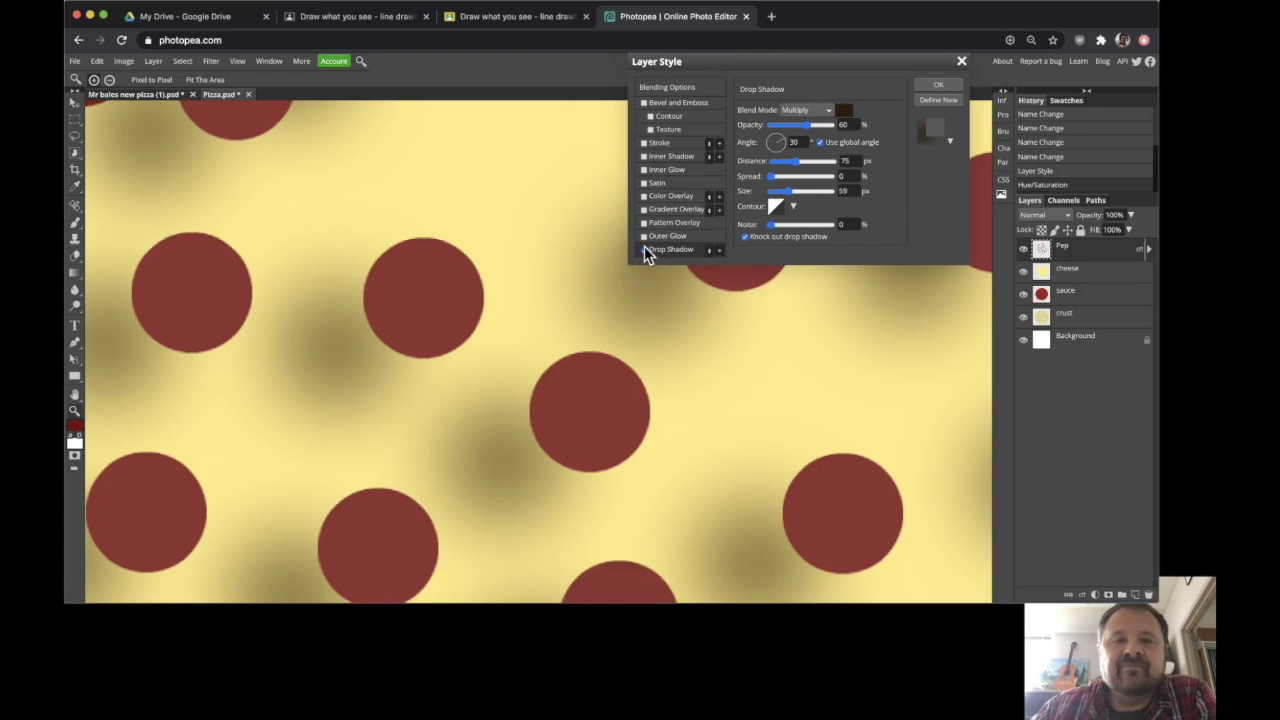
{"action": "left_click", "coordinate": [657, 87]}
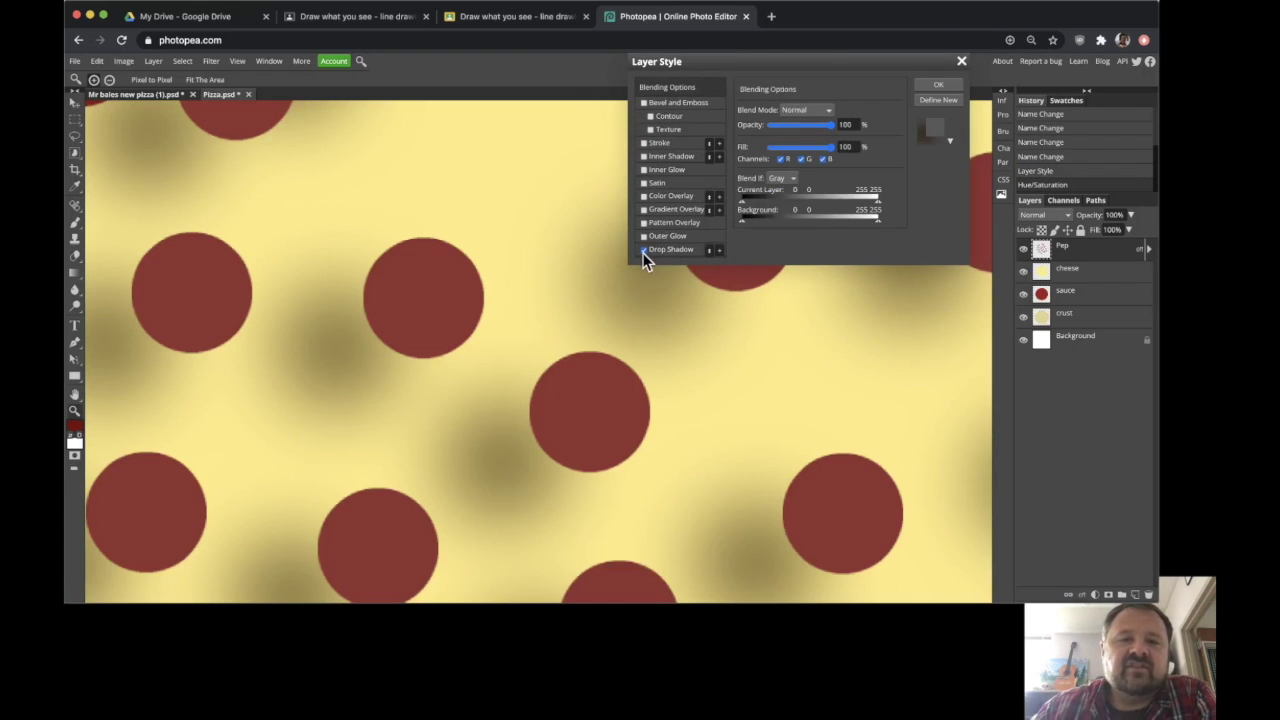
{"action": "left_click", "coordinate": [643, 253]}
{"action": "left_click", "coordinate": [643, 251]}
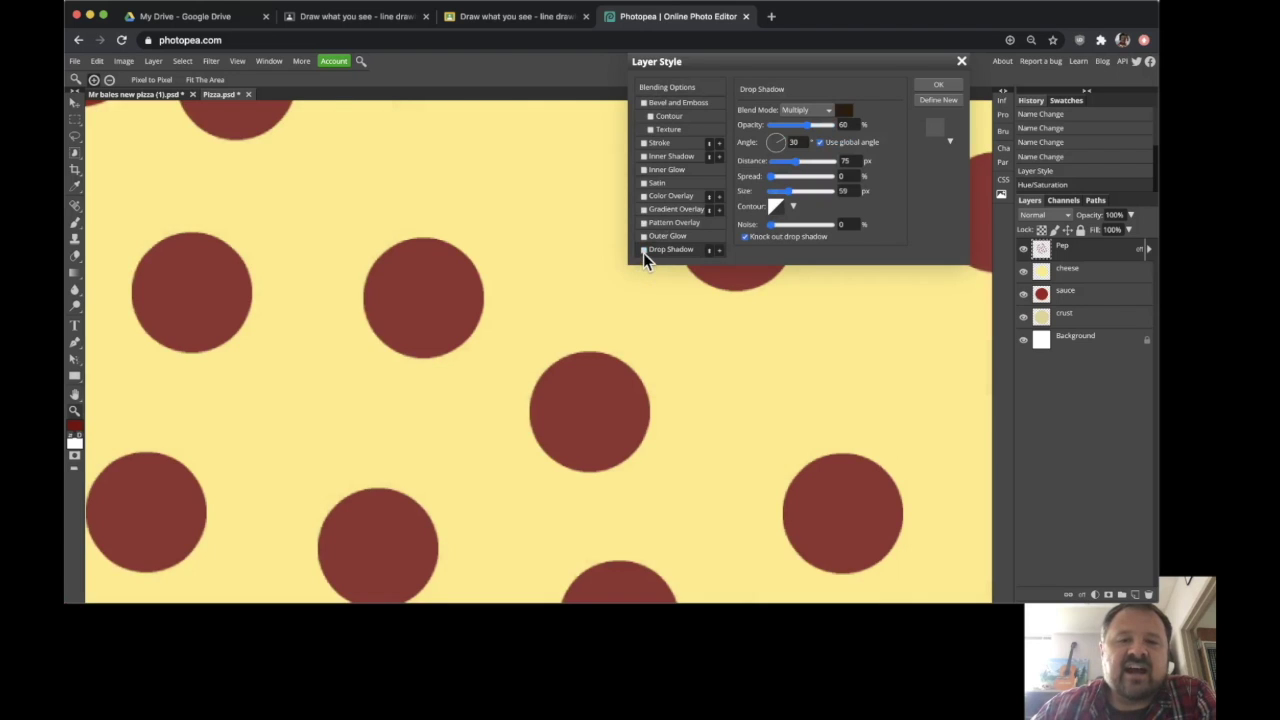
{"action": "left_click", "coordinate": [643, 253]}
{"action": "left_click", "coordinate": [643, 250]}
{"action": "left_click", "coordinate": [643, 250]}
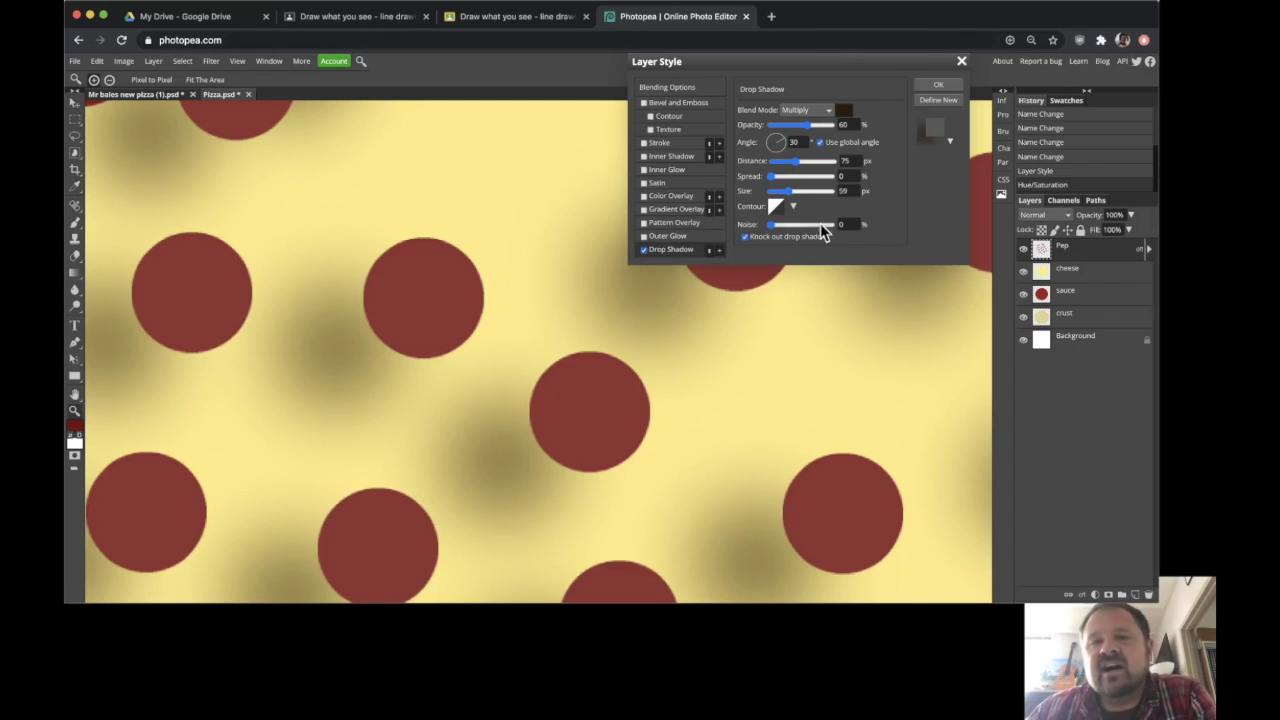
Change the drop shadow's colour to the near-black brown 0c0803
{"action": "left_click_drag", "start_coordinate": [795, 64], "coordinate": [791, 105]}
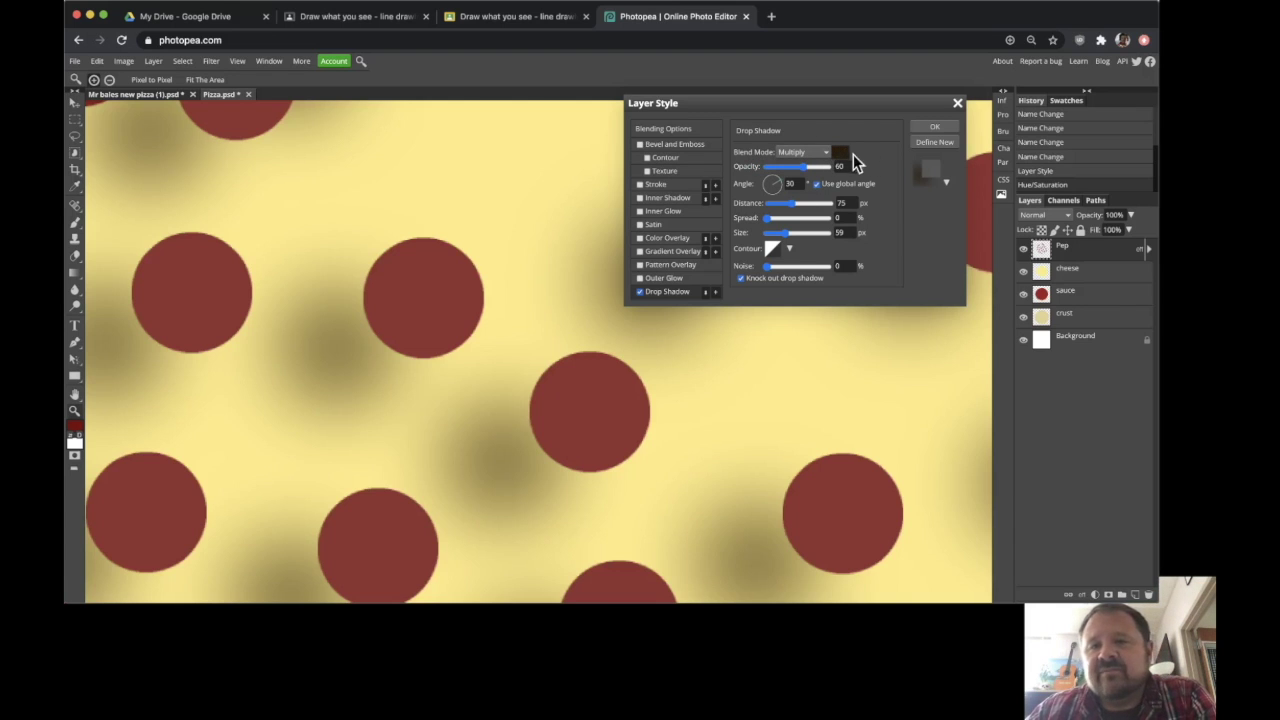
{"action": "left_click_drag", "start_coordinate": [853, 98], "coordinate": [761, 98]}
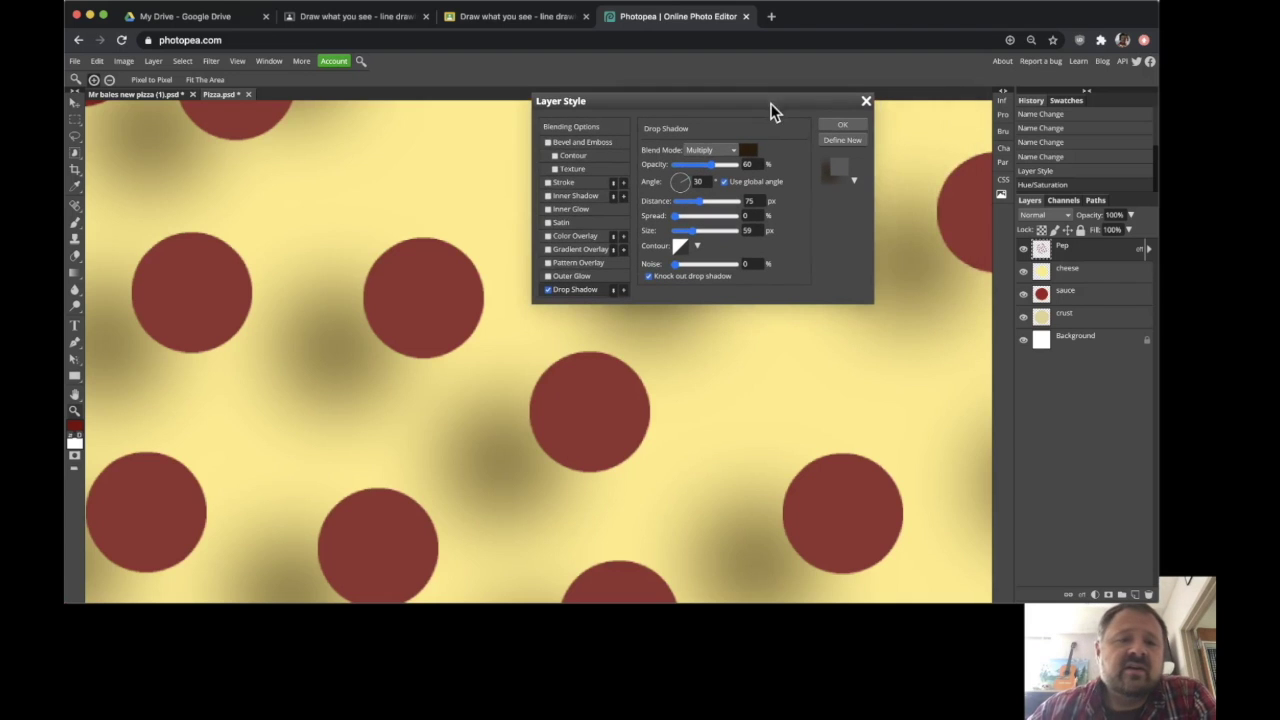
{"action": "left_click", "coordinate": [750, 155]}
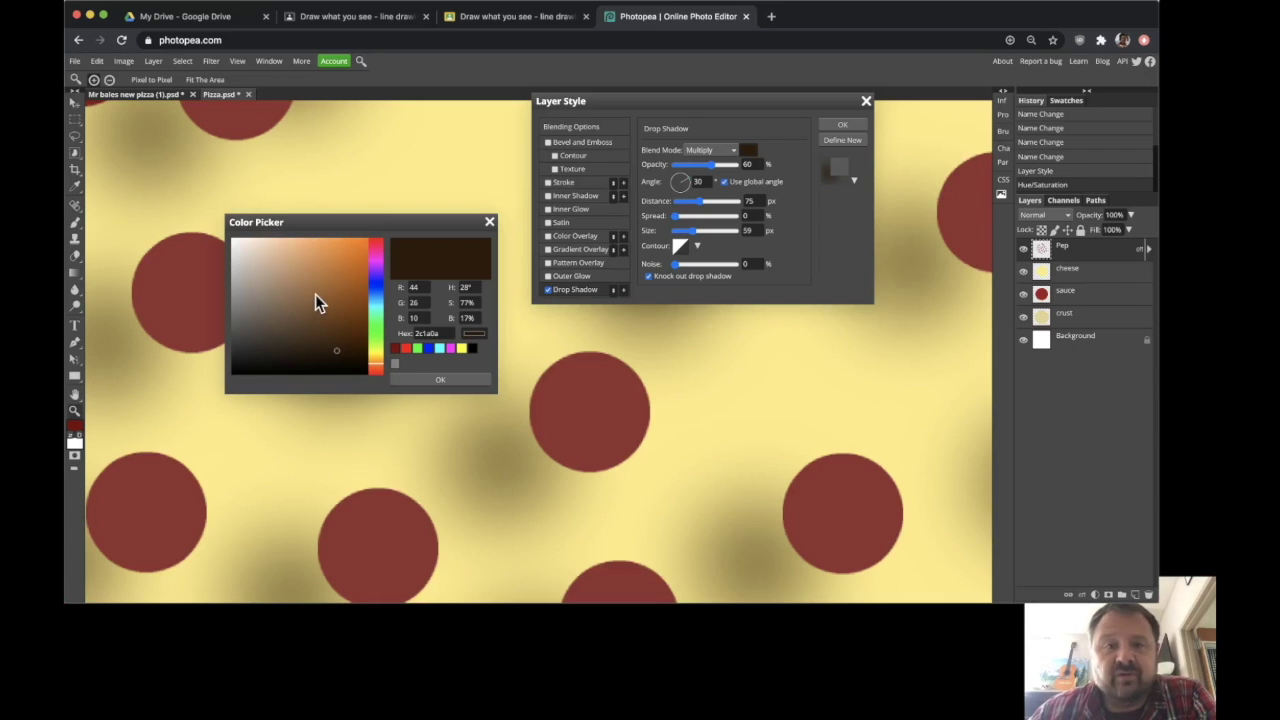
{"action": "mouse_move", "coordinate": [336, 352]}
{"action": "left_mouse_down"}
{"action": "mouse_move", "coordinate": [331, 377]}
{"action": "mouse_move", "coordinate": [329, 354]}
{"action": "mouse_move", "coordinate": [317, 366]}
{"action": "mouse_move", "coordinate": [315, 355]}
{"action": "left_mouse_up"}
{"action": "left_click", "coordinate": [332, 347]}
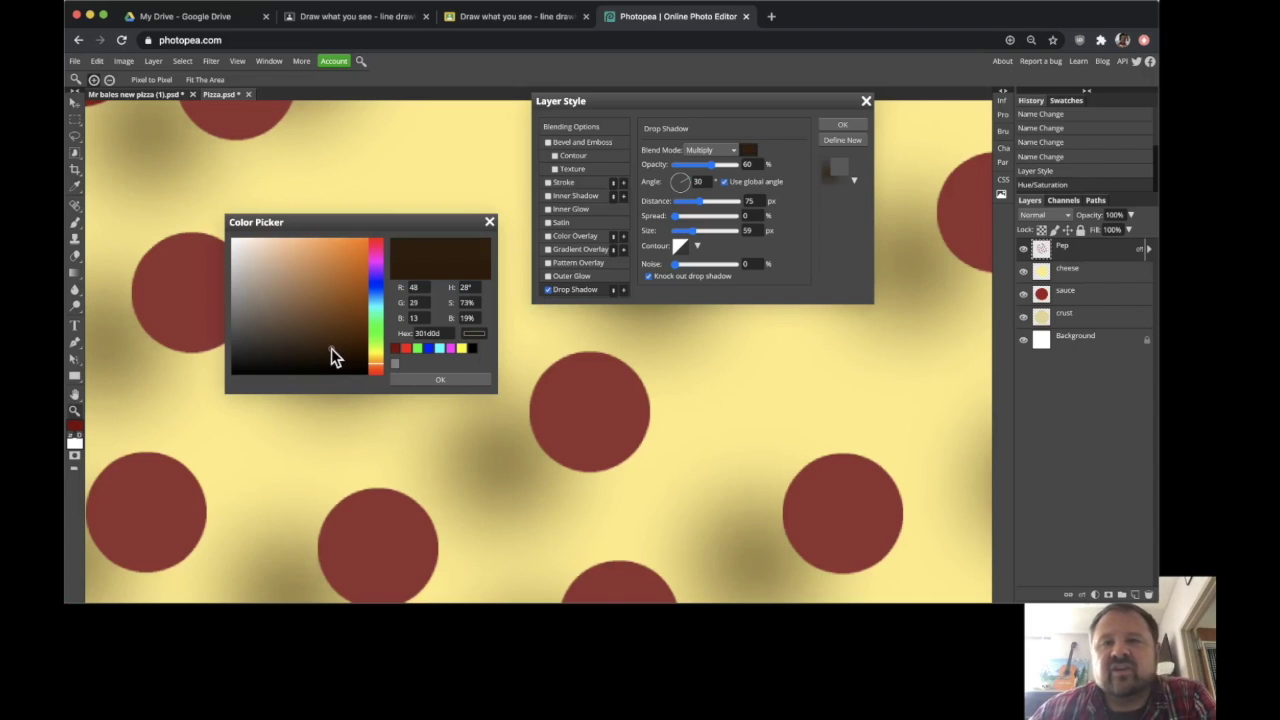
{"action": "left_click_drag", "start_coordinate": [332, 348], "coordinate": [333, 350]}
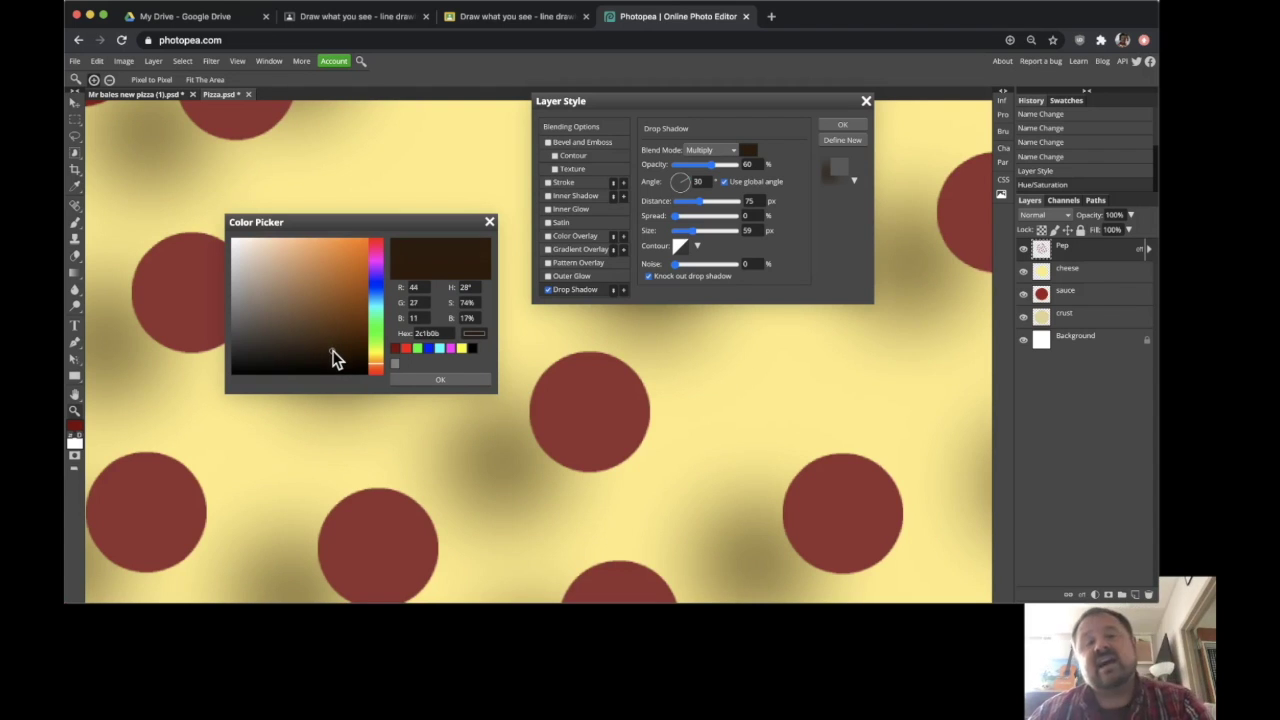
{"action": "left_click_drag", "start_coordinate": [331, 360], "coordinate": [330, 366]}
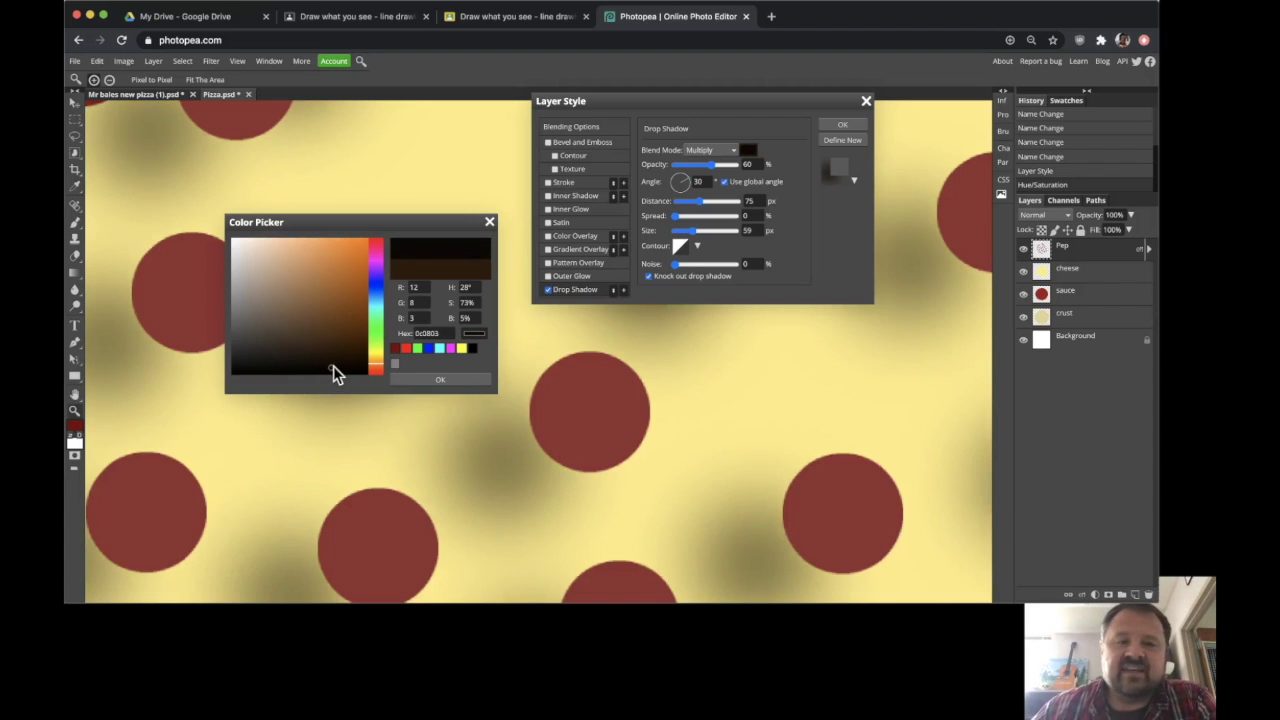
{"action": "left_click", "coordinate": [431, 376]}
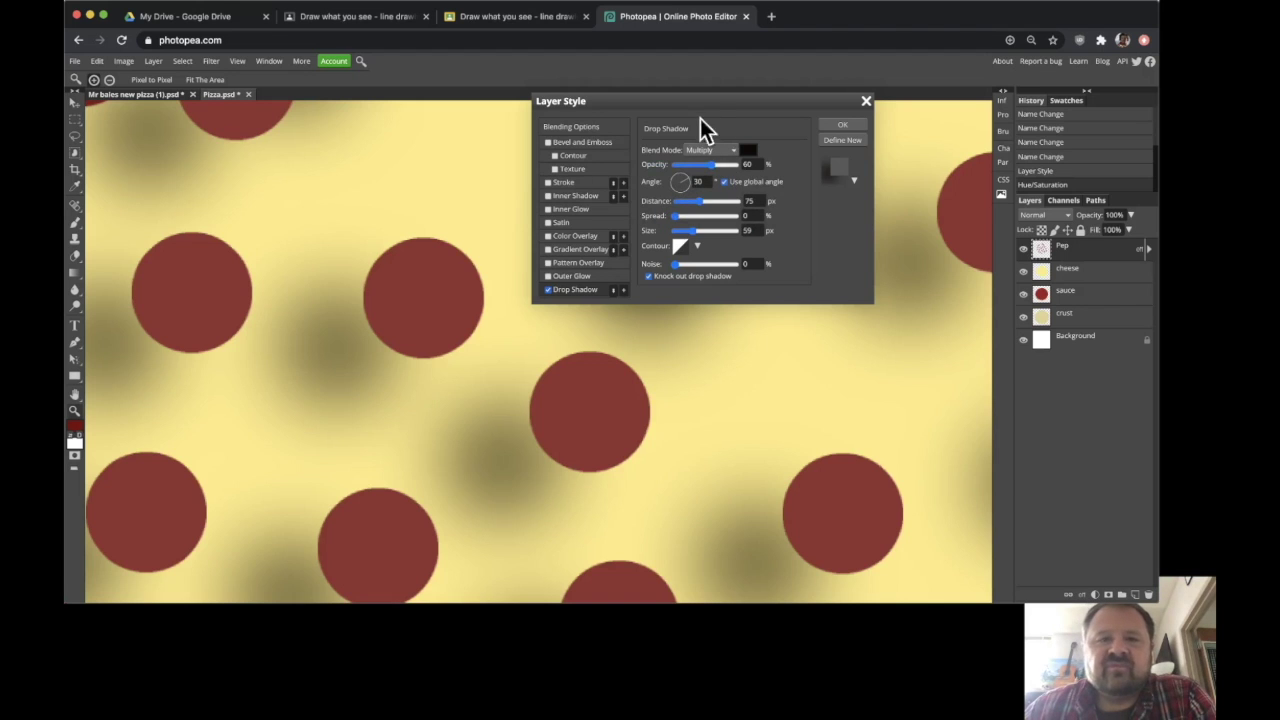
Set the drop shadow's size to 0 px, distance to 16 px and opacity to 42%
{"action": "left_click_drag", "start_coordinate": [700, 103], "coordinate": [696, 74]}
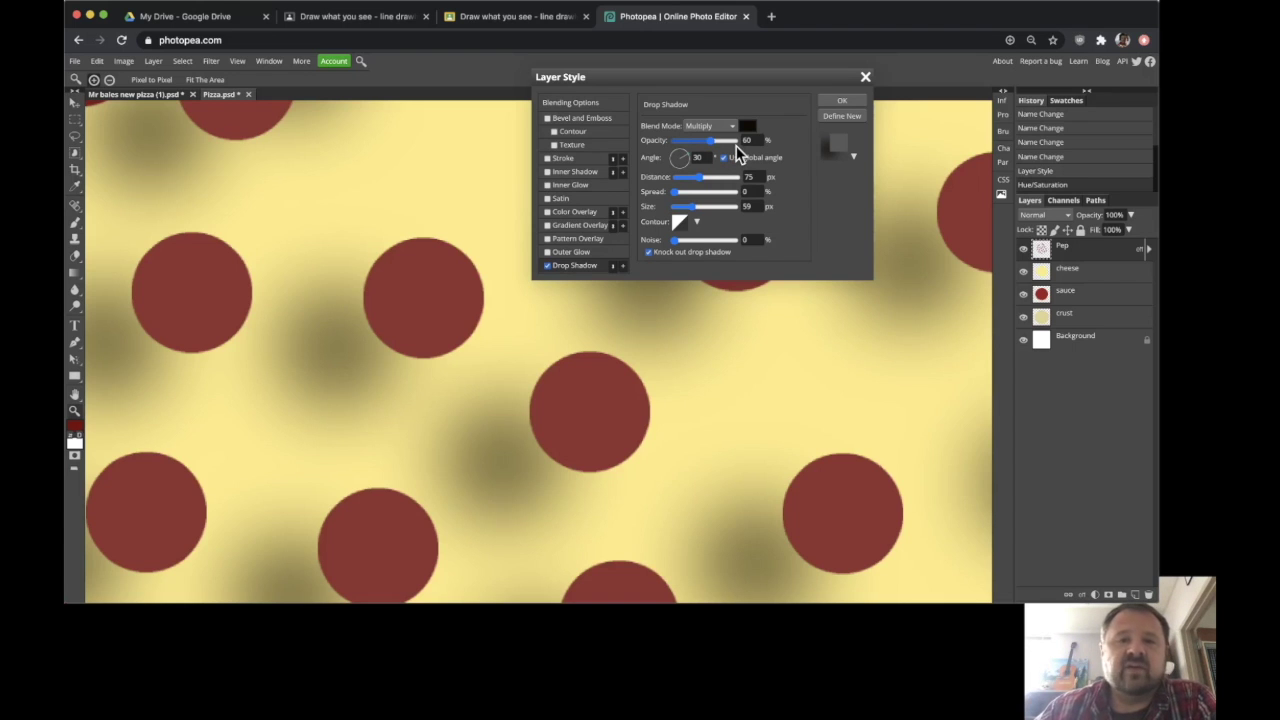
{"action": "left_click_drag", "start_coordinate": [697, 206], "coordinate": [660, 212]}
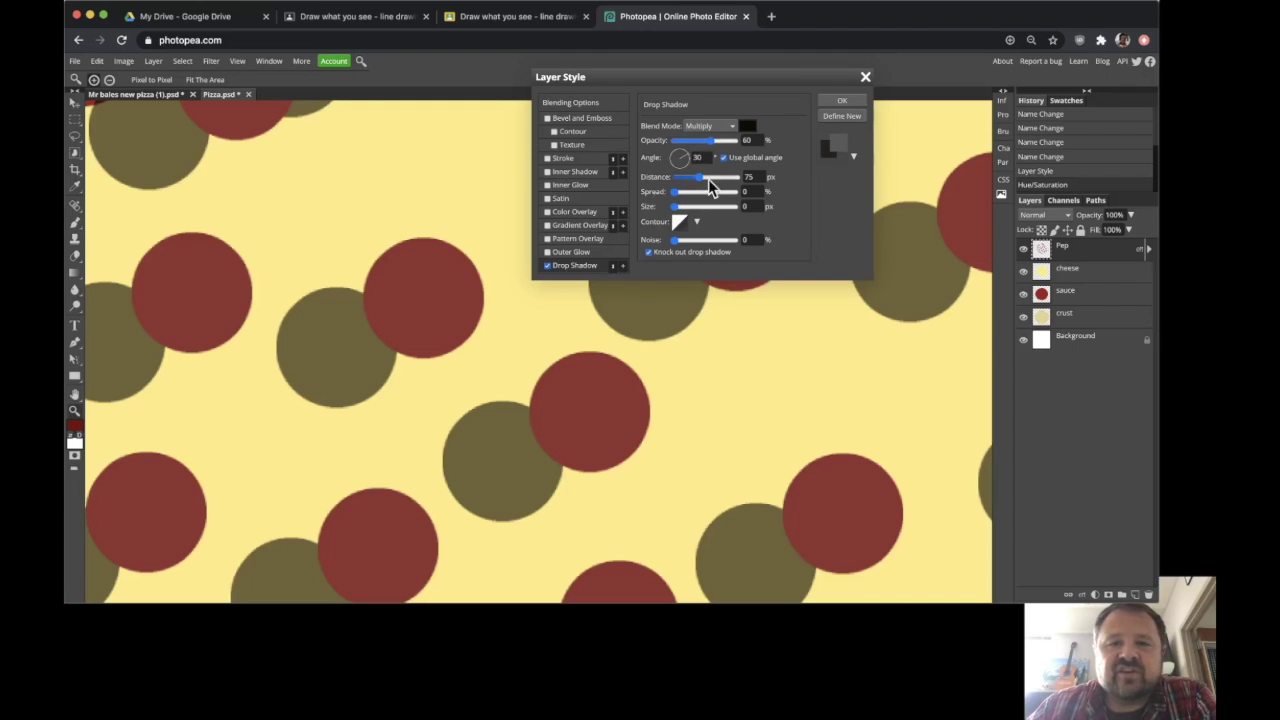
{"action": "left_click_drag", "start_coordinate": [710, 141], "coordinate": [680, 177]}
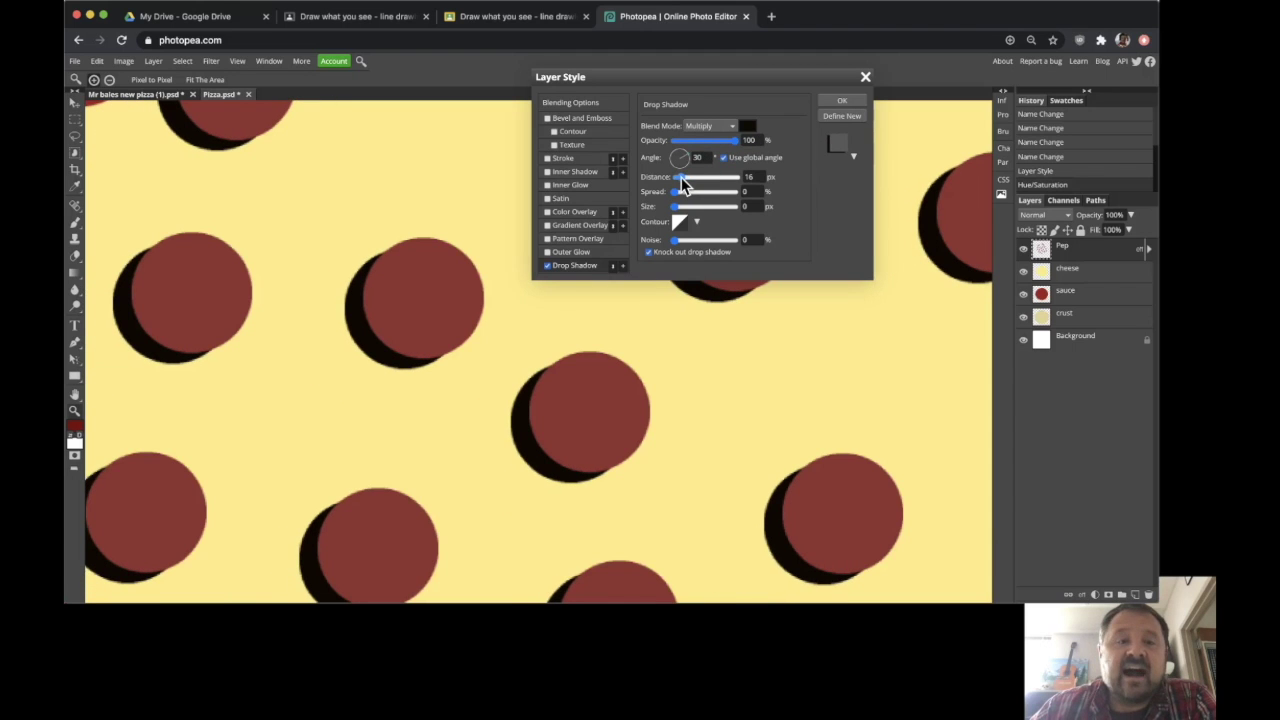
{"action": "left_click_drag", "start_coordinate": [736, 140], "coordinate": [694, 146]}
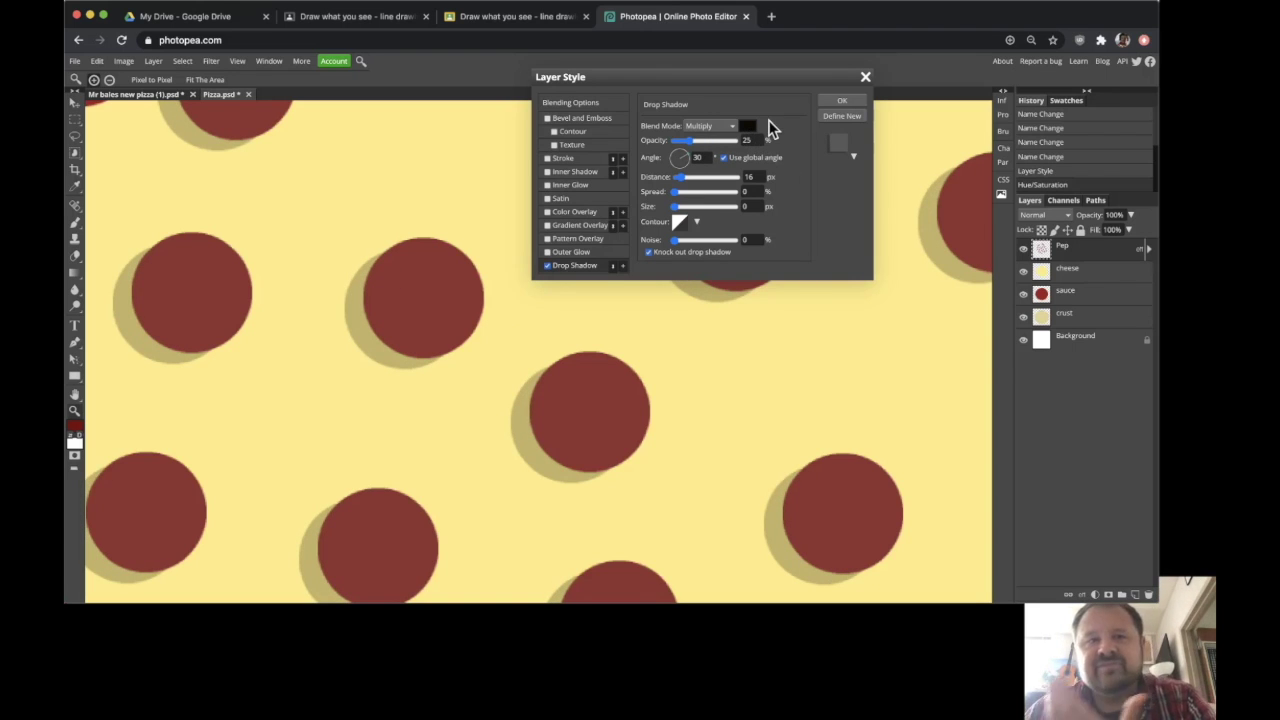
{"action": "left_click", "coordinate": [693, 142]}
{"action": "left_click_drag", "start_coordinate": [692, 142], "coordinate": [702, 143]}
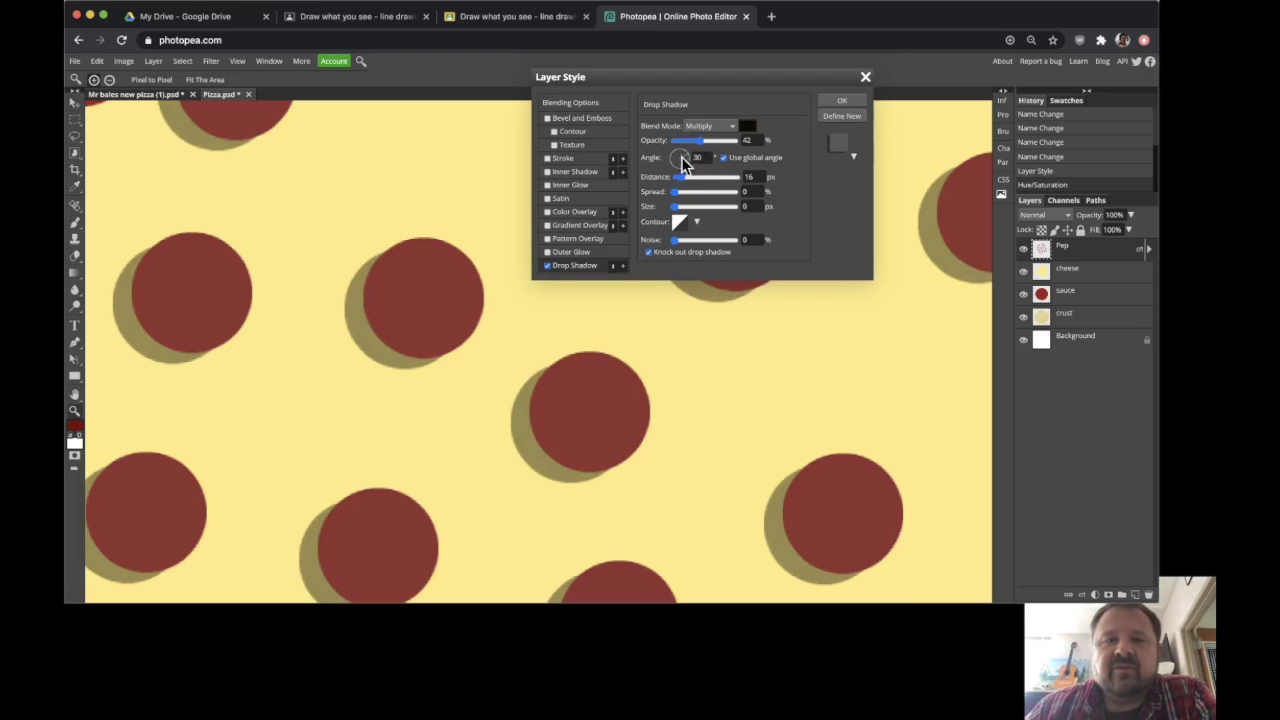
Try drop shadow angles of 90°, 149° and 153°, and settle on 137° with the global angle enabled
{"action": "mouse_move", "coordinate": [685, 160]}
{"action": "left_mouse_down"}
{"action": "mouse_move", "coordinate": [681, 174]}
{"action": "mouse_move", "coordinate": [688, 157]}
{"action": "mouse_move", "coordinate": [684, 170]}
{"action": "mouse_move", "coordinate": [671, 150]}
{"action": "mouse_move", "coordinate": [680, 155]}
{"action": "left_mouse_up"}
{"action": "left_click", "coordinate": [700, 157]}
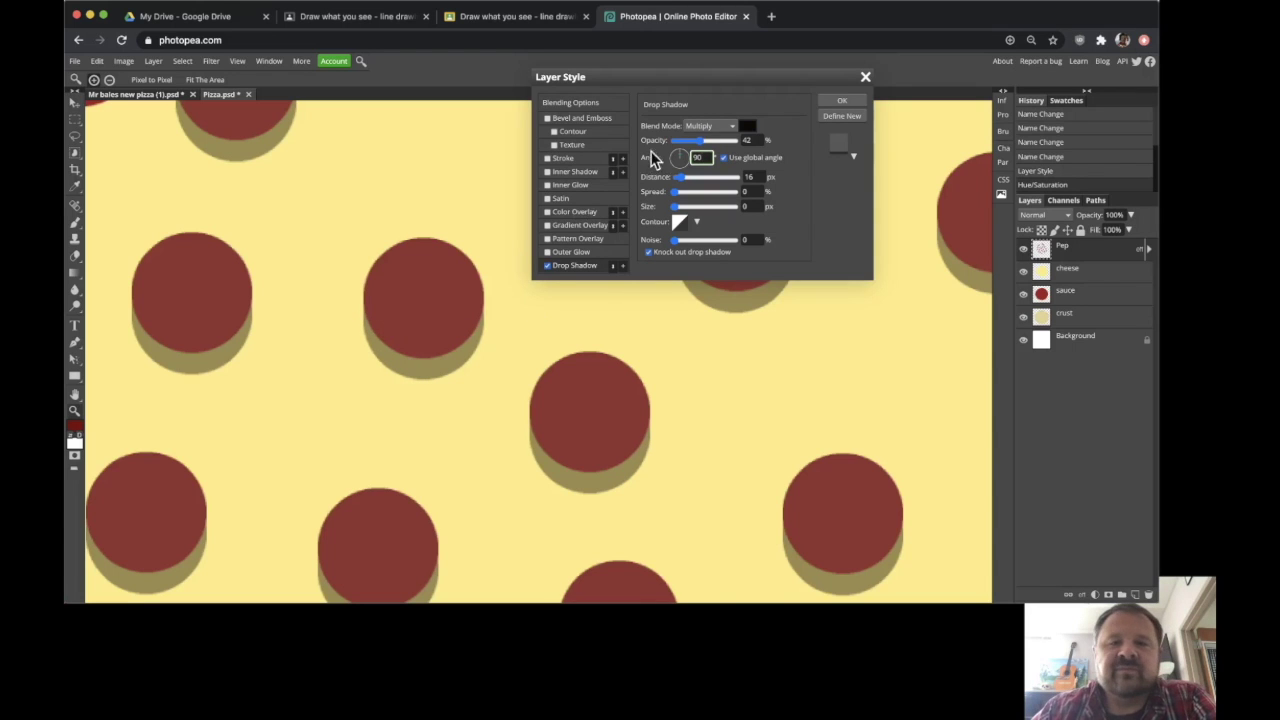
{"action": "mouse_move", "coordinate": [682, 153]}
{"action": "left_mouse_down"}
{"action": "mouse_move", "coordinate": [680, 180]}
{"action": "mouse_move", "coordinate": [666, 171]}
{"action": "mouse_move", "coordinate": [686, 163]}
{"action": "mouse_move", "coordinate": [674, 171]}
{"action": "mouse_move", "coordinate": [675, 152]}
{"action": "left_mouse_up"}
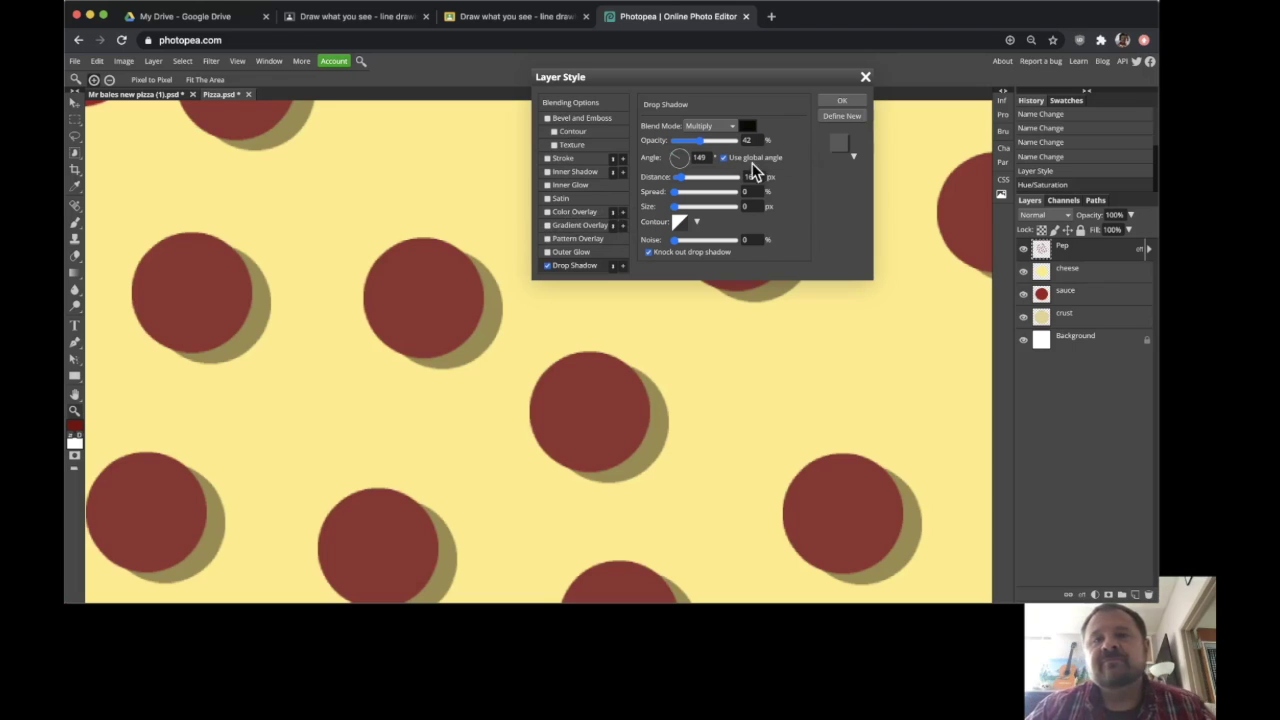
{"action": "left_click", "coordinate": [724, 158]}
{"action": "left_click", "coordinate": [724, 158]}
{"action": "left_click_drag", "start_coordinate": [678, 158], "coordinate": [676, 161]}
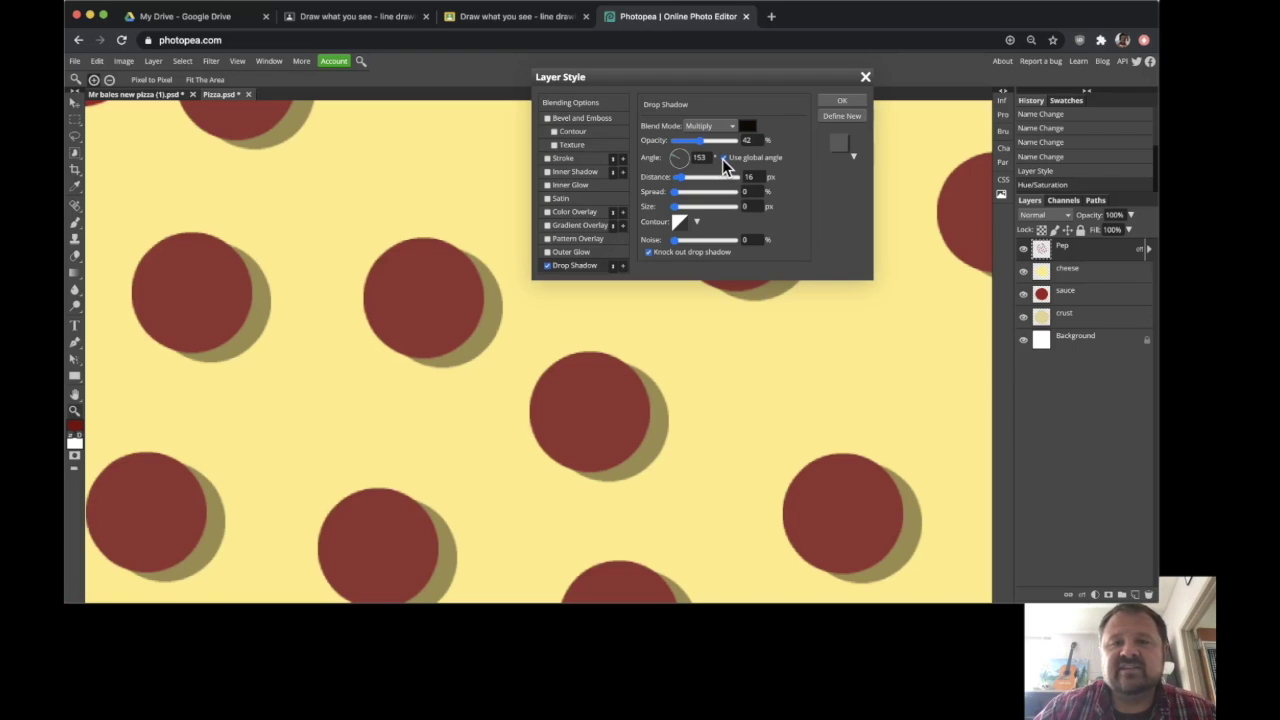
{"action": "left_click_drag", "start_coordinate": [678, 163], "coordinate": [680, 157]}
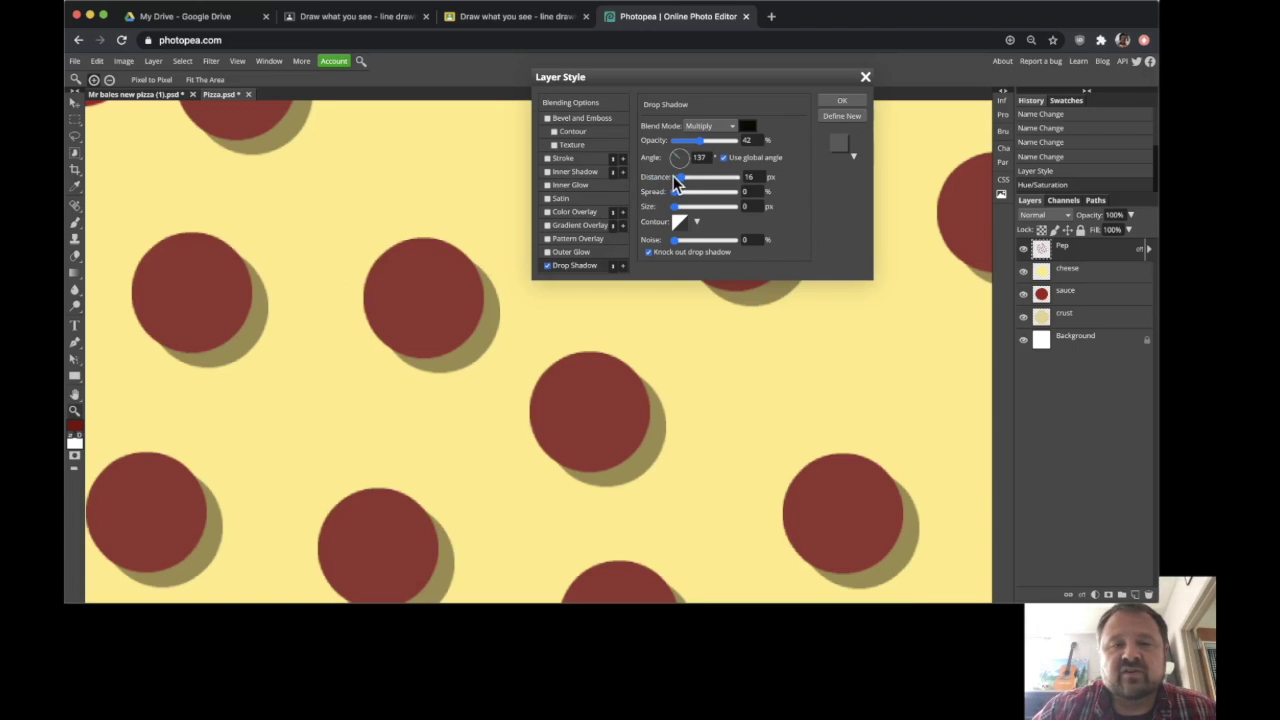
Try drop shadow distances of 53, 5, 67, 7, 33 and 48 px, the last with a 20 px size
{"action": "left_click_drag", "start_coordinate": [681, 178], "coordinate": [695, 186]}
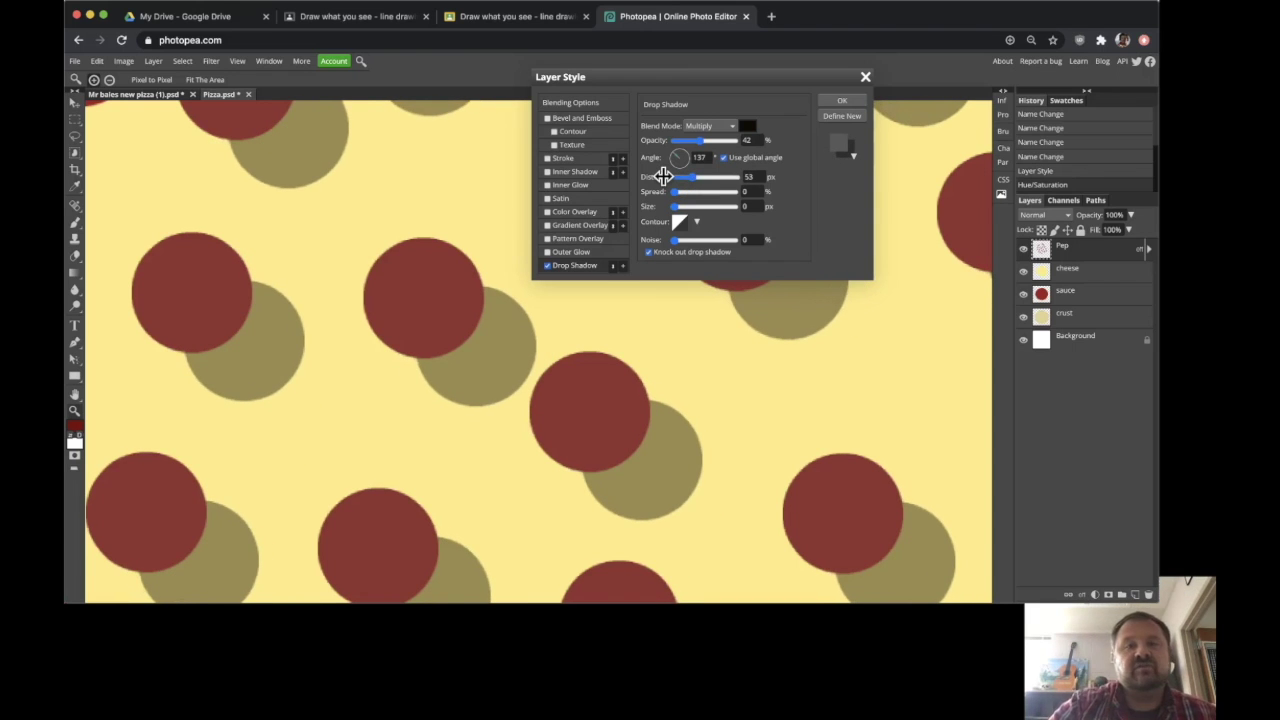
{"action": "left_click_drag", "start_coordinate": [690, 177], "coordinate": [680, 189]}
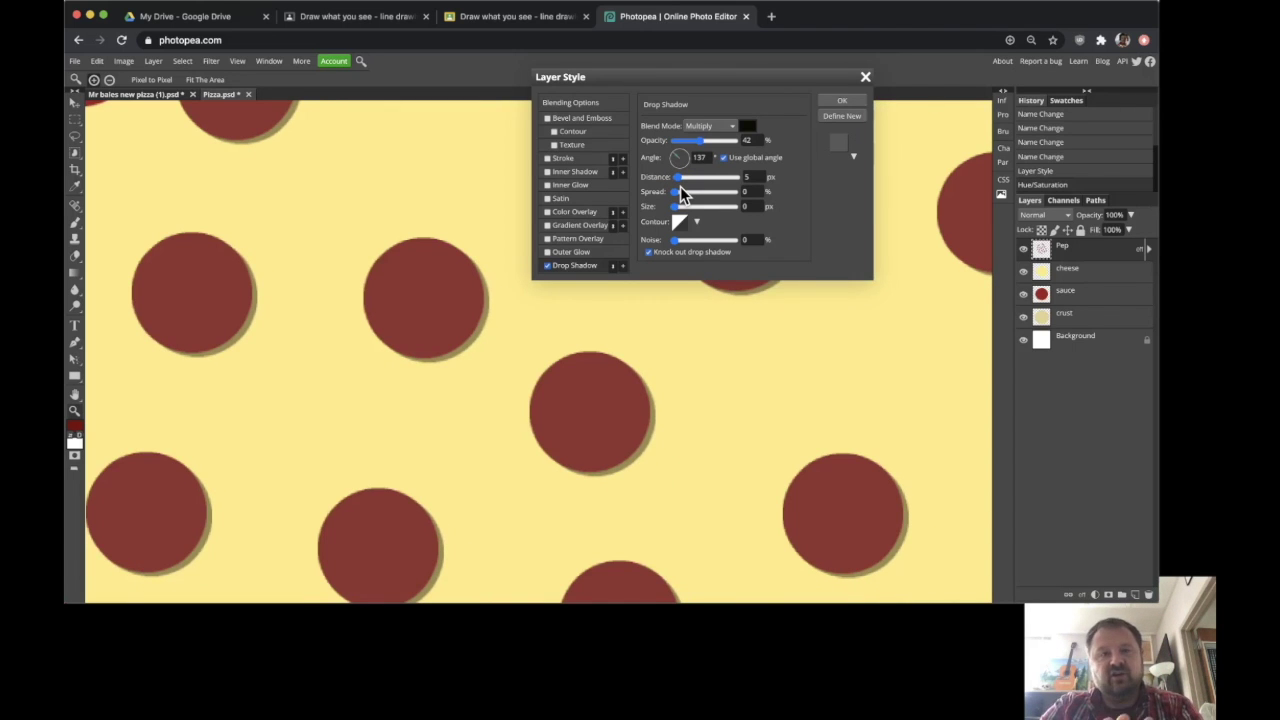
{"action": "left_click_drag", "start_coordinate": [680, 178], "coordinate": [699, 183]}
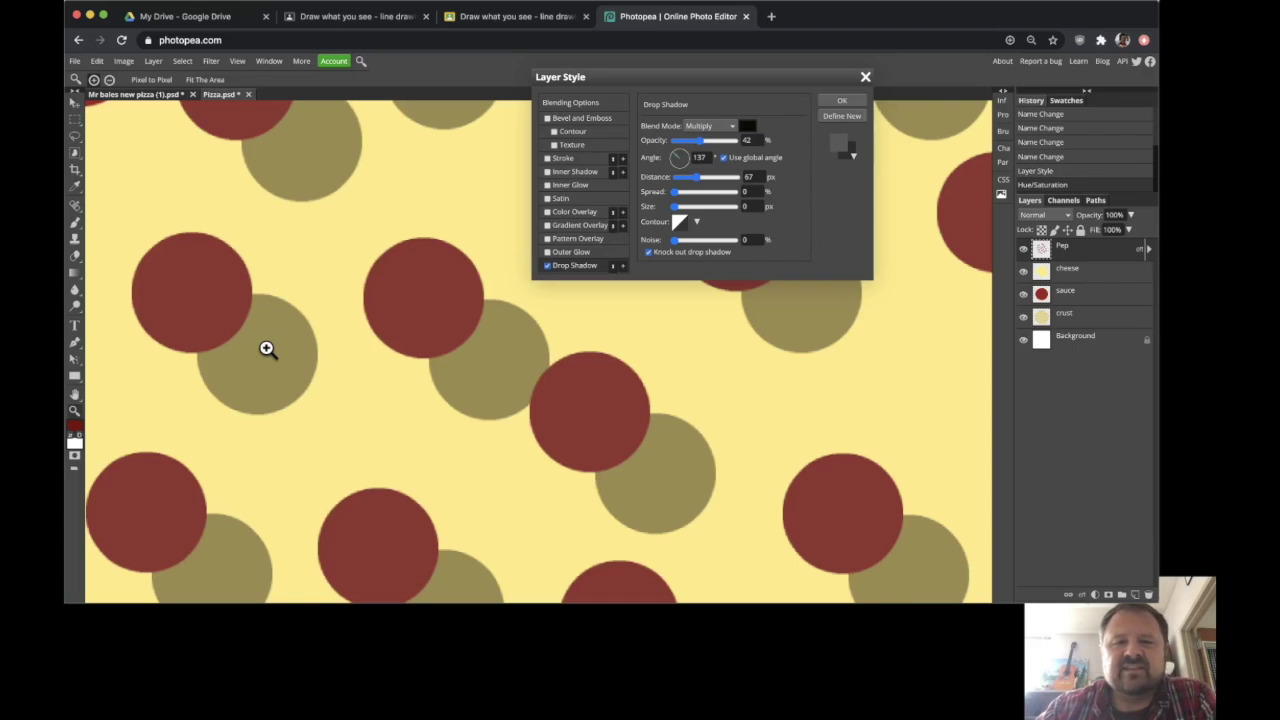
{"action": "mouse_move", "coordinate": [682, 185]}
{"action": "left_mouse_down"}
{"action": "mouse_move", "coordinate": [703, 186]}
{"action": "mouse_move", "coordinate": [678, 178]}
{"action": "left_mouse_up"}
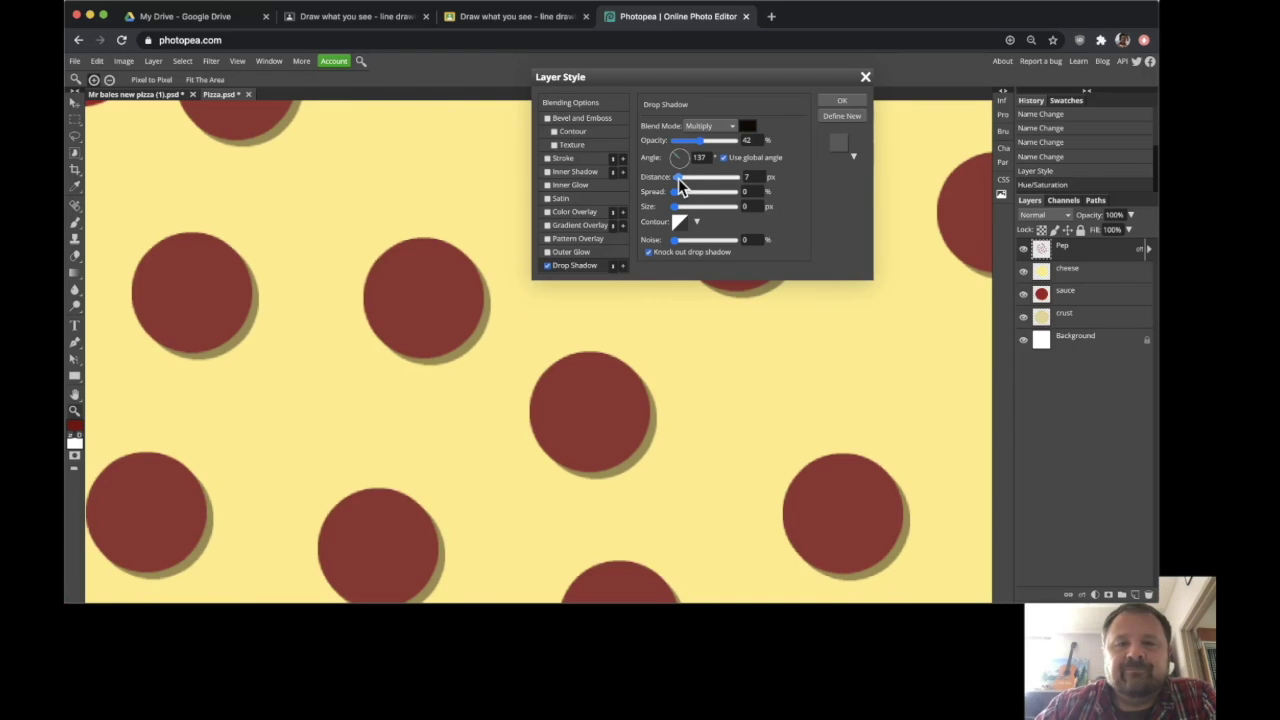
{"action": "left_click_drag", "start_coordinate": [678, 178], "coordinate": [687, 185]}
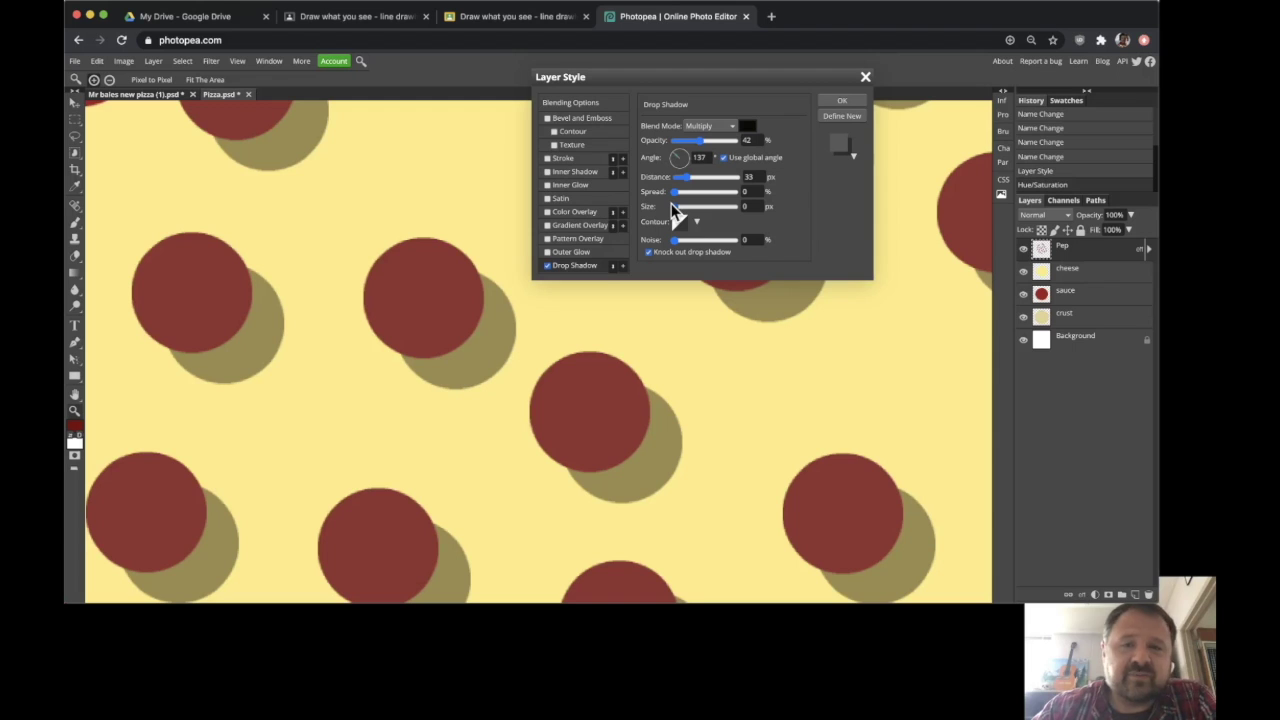
{"action": "mouse_move", "coordinate": [677, 208]}
{"action": "left_mouse_down"}
{"action": "mouse_move", "coordinate": [697, 178]}
{"action": "mouse_move", "coordinate": [680, 205]}
{"action": "left_mouse_up"}
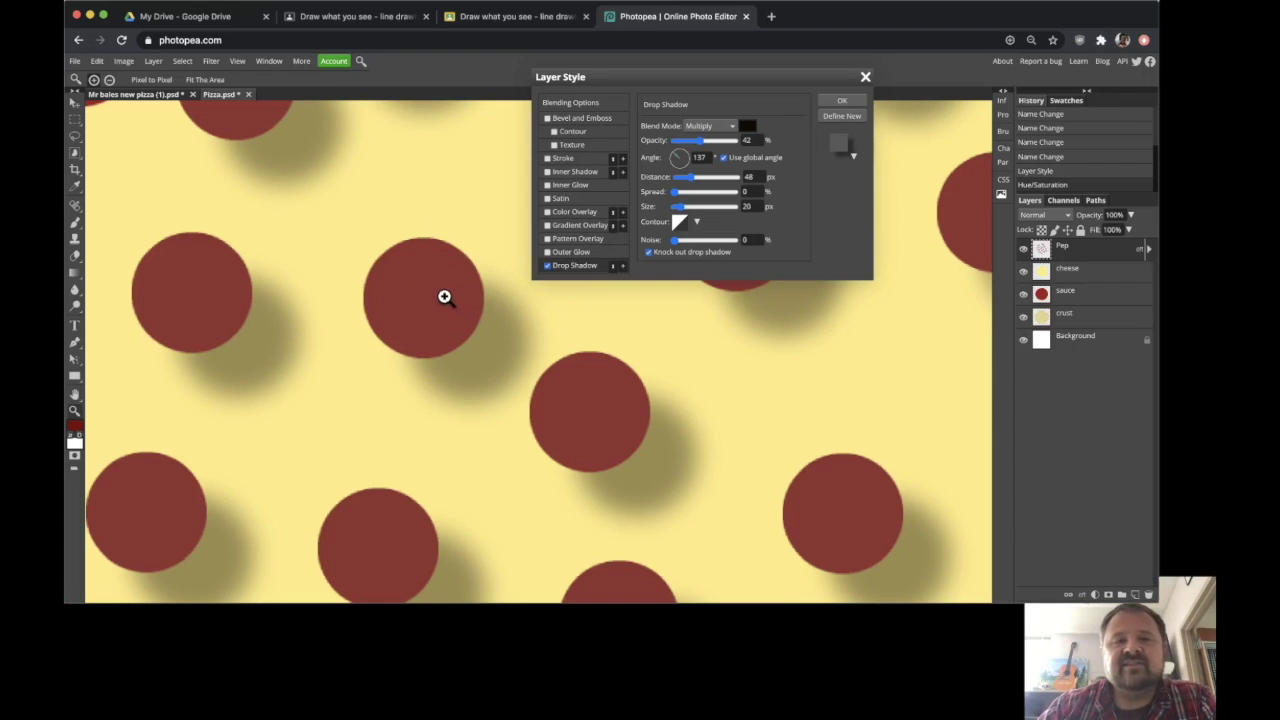
Set the drop shadow's angle to 52°, size to 0 px and distance to 5 px, and apply the style to the Pep layer
{"action": "mouse_move", "coordinate": [678, 162]}
{"action": "left_mouse_down"}
{"action": "mouse_move", "coordinate": [686, 172]}
{"action": "mouse_move", "coordinate": [671, 158]}
{"action": "mouse_move", "coordinate": [683, 152]}
{"action": "left_mouse_up"}
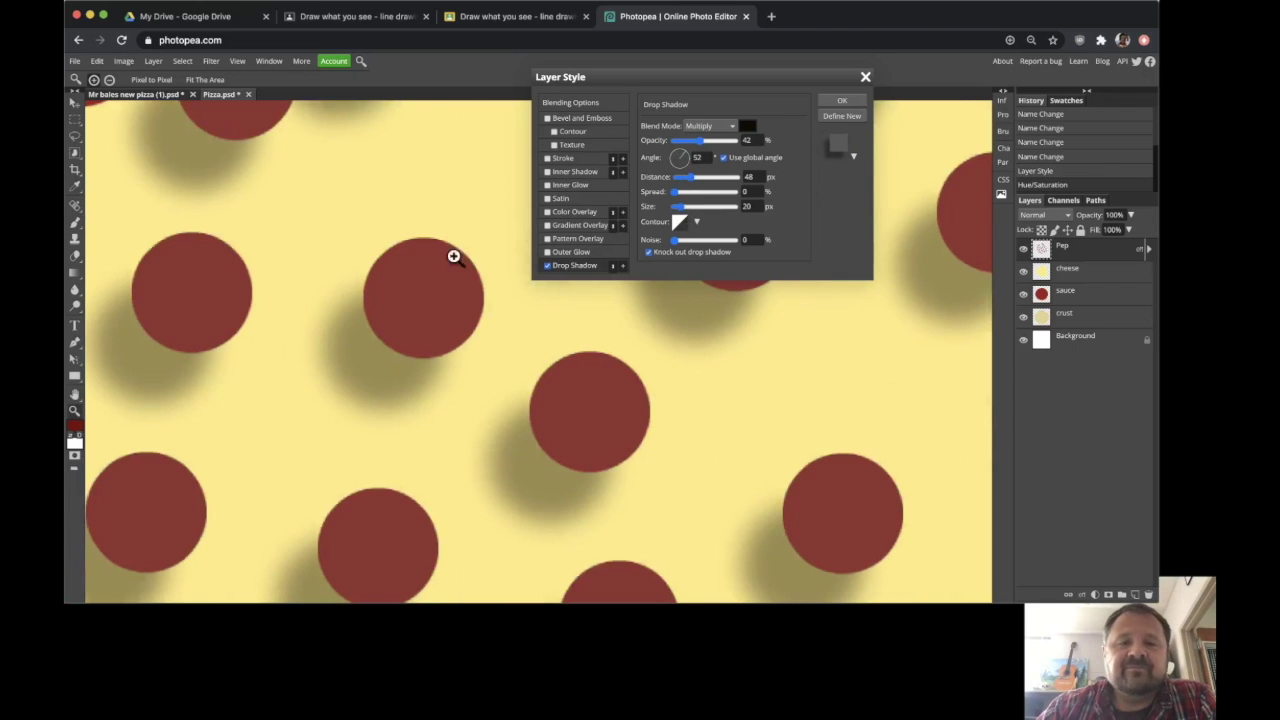
{"action": "left_click_drag", "start_coordinate": [680, 213], "coordinate": [673, 213]}
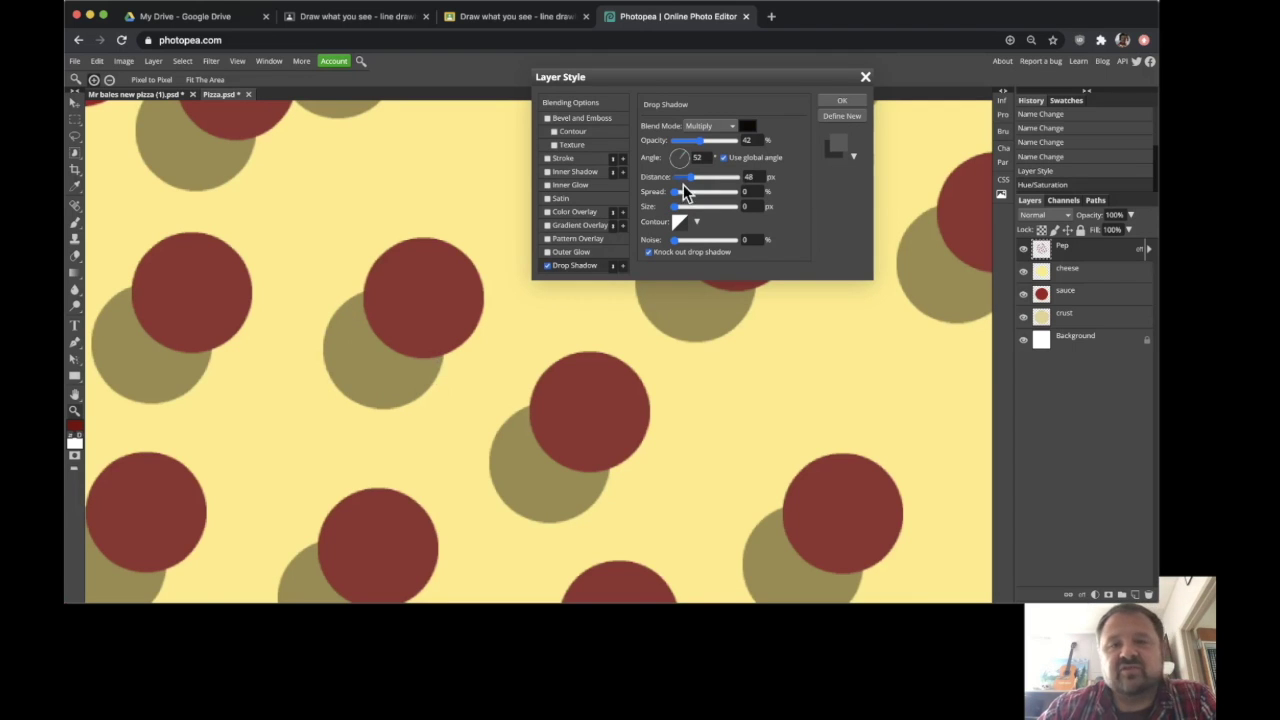
{"action": "left_click_drag", "start_coordinate": [691, 177], "coordinate": [678, 179]}
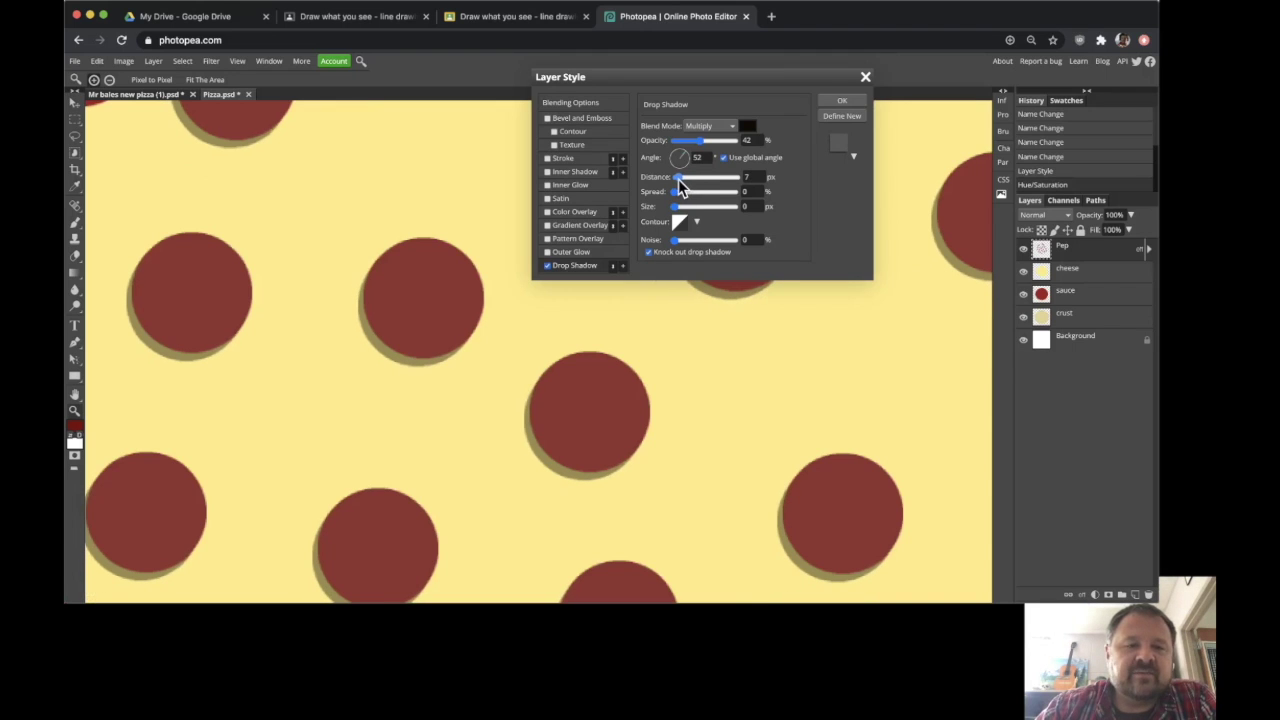
{"action": "left_click_drag", "start_coordinate": [677, 178], "coordinate": [678, 179]}
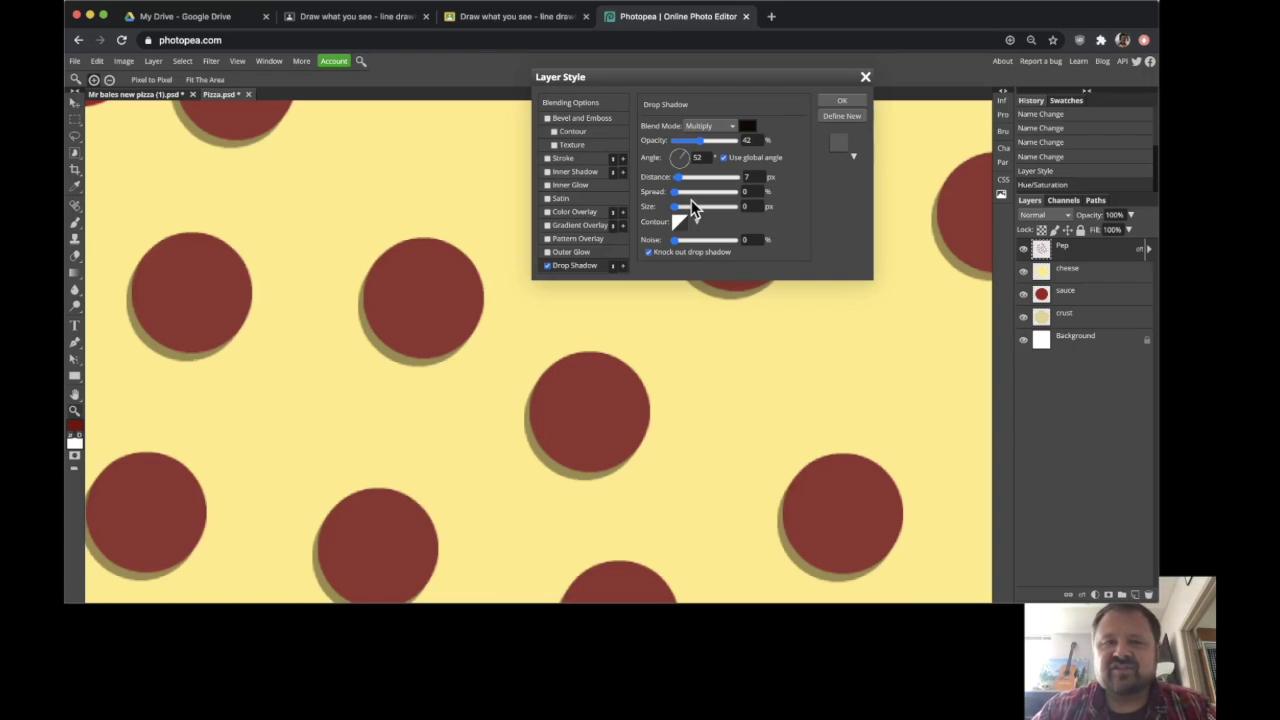
{"action": "left_click", "coordinate": [752, 177]}
{"action": "type", "text": "5"}
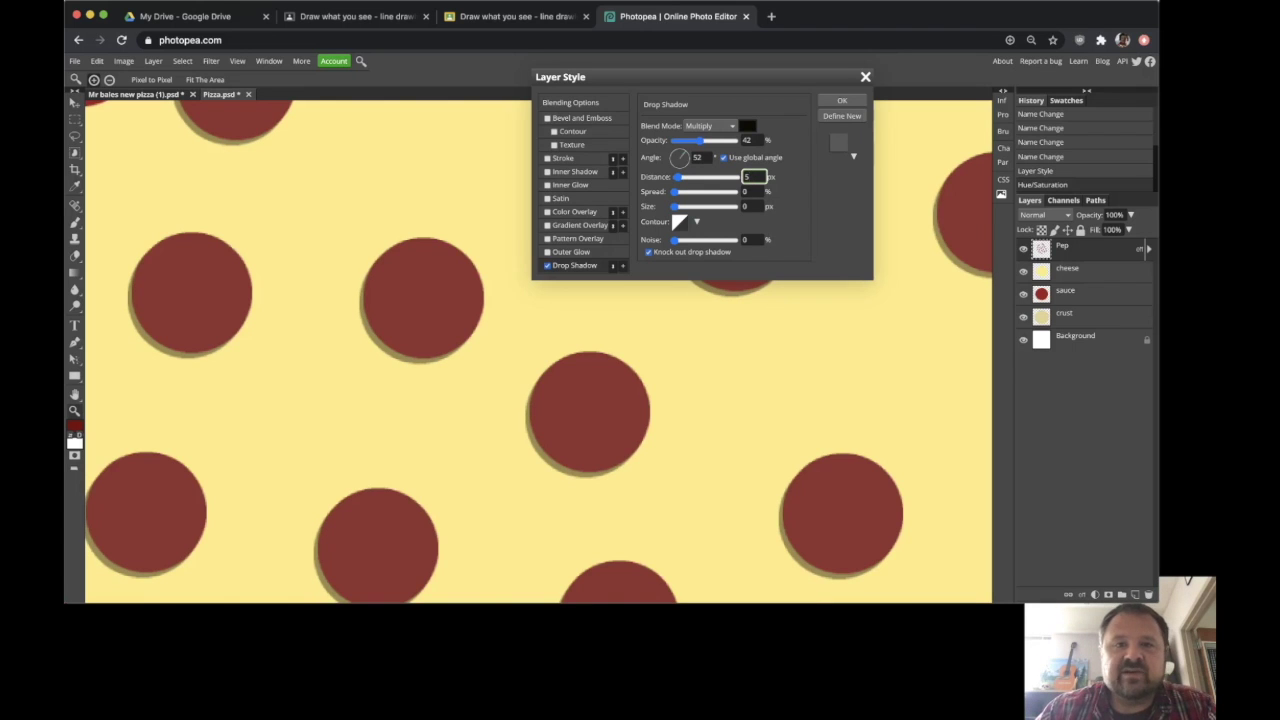
{"action": "left_click", "coordinate": [854, 102]}
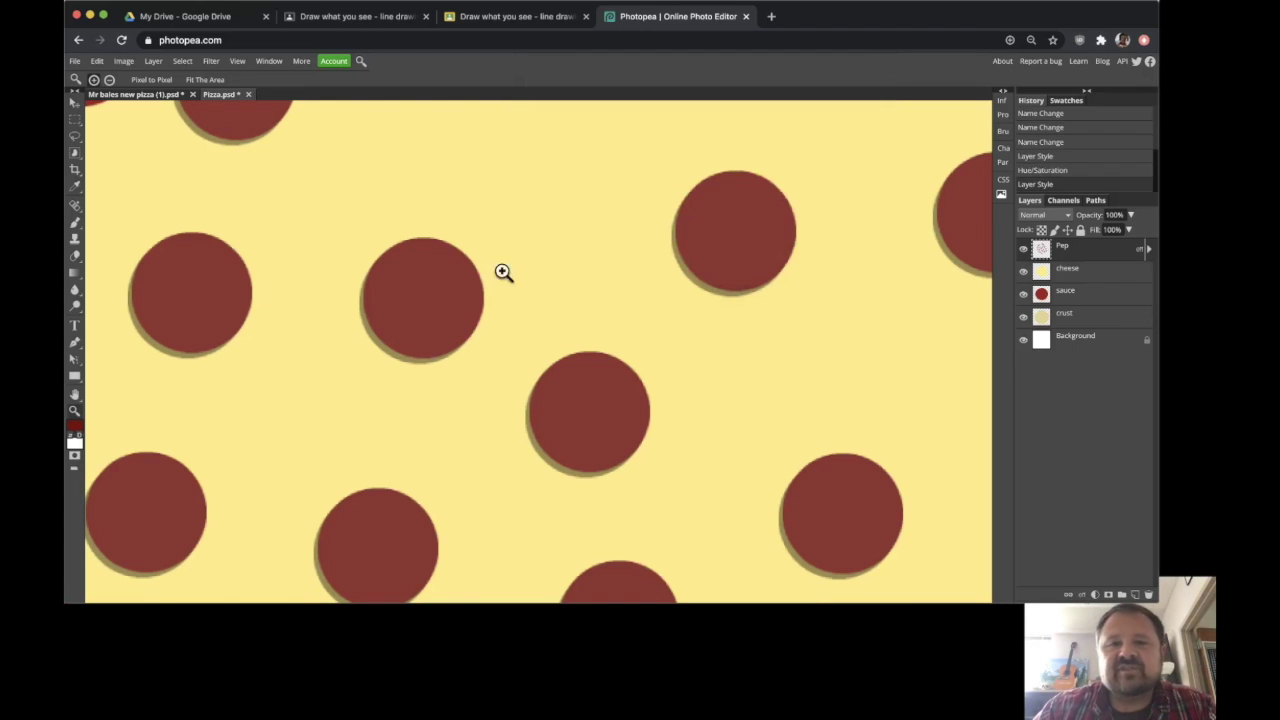
Expand the Pep layer's effects list and compare the whole pizza with that layer hidden and shown
{"action": "key", "text": "super+minus"}
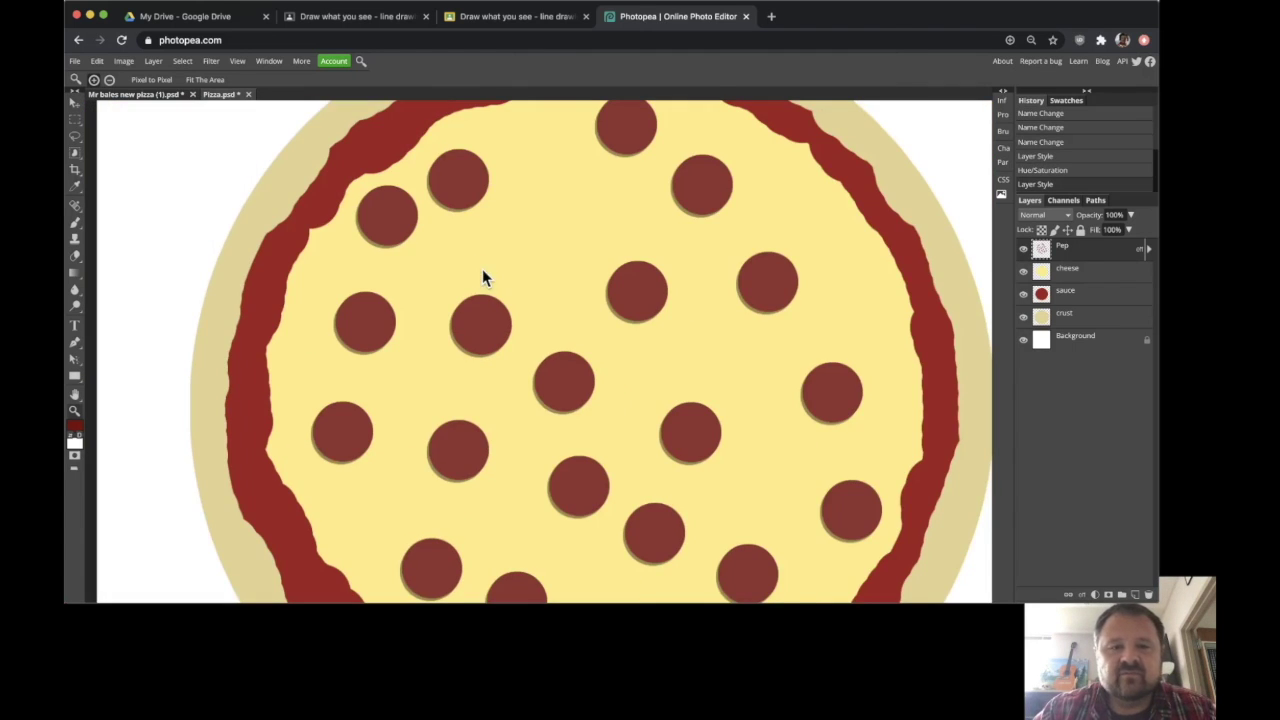
{"action": "left_click", "coordinate": [1149, 250]}
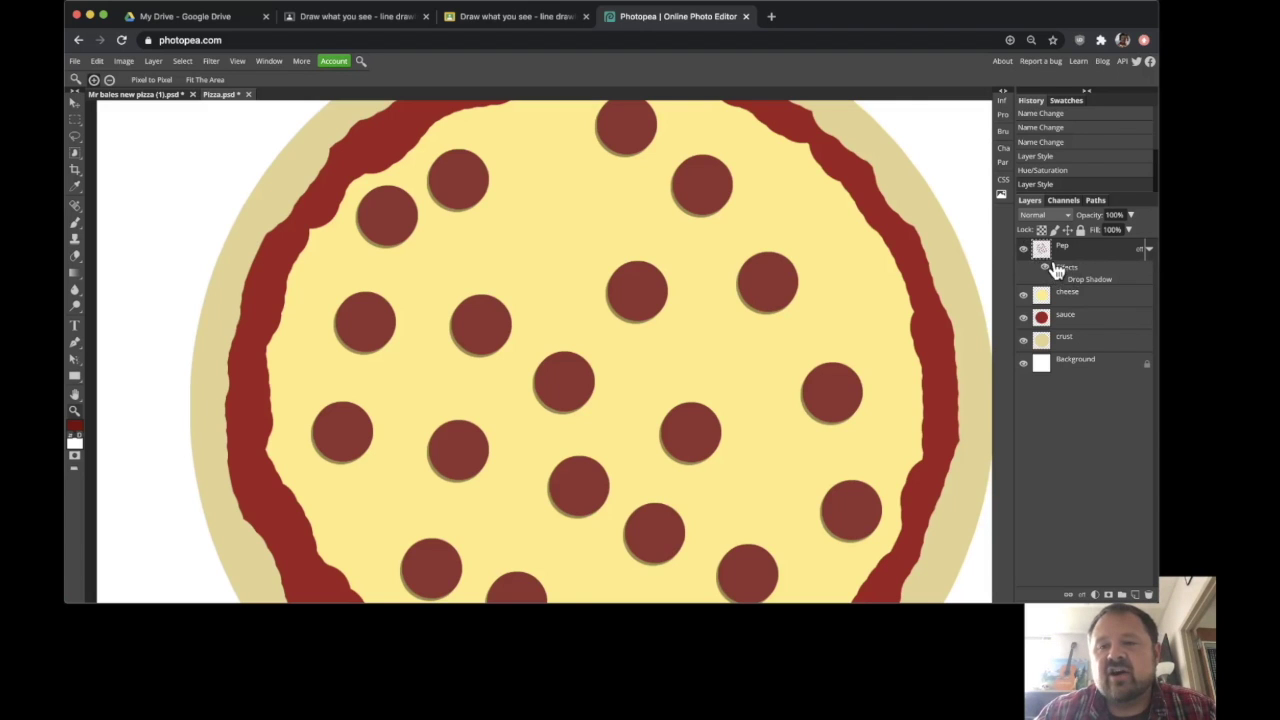
{"action": "left_click", "coordinate": [1024, 249]}
{"action": "left_click", "coordinate": [1024, 249]}
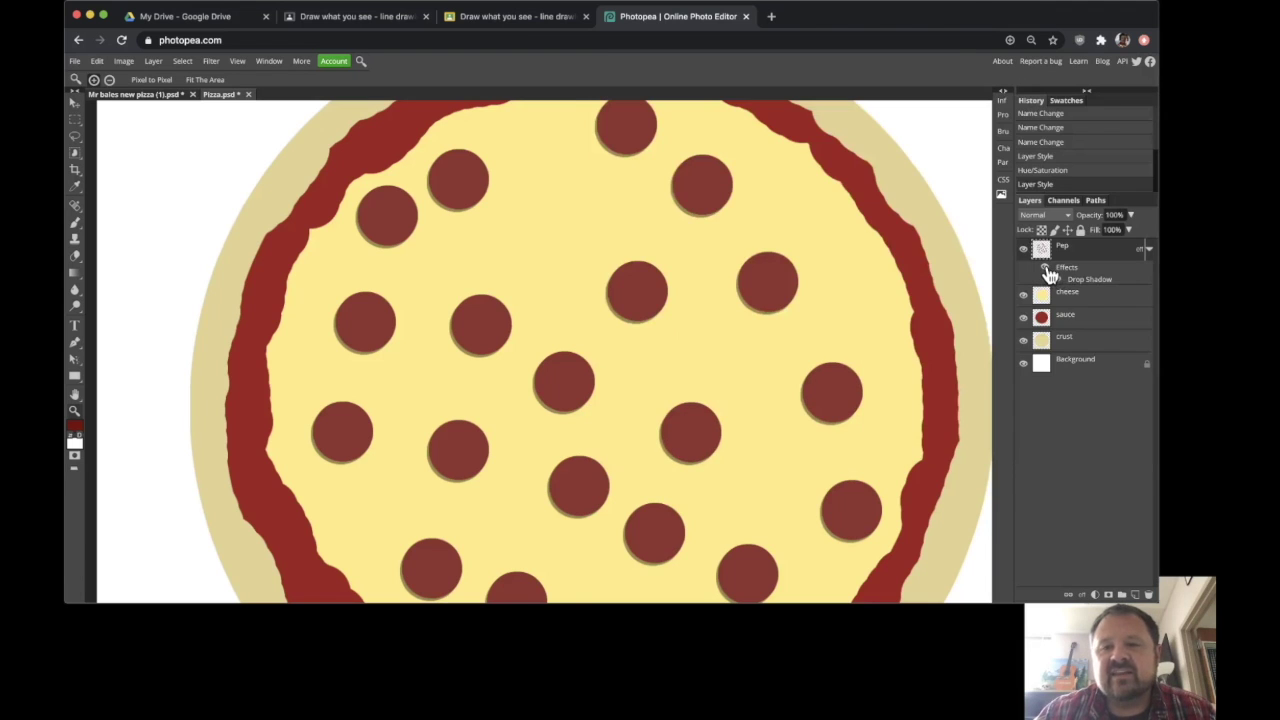
Switch the Pep layer's effects off and on repeatedly to compare the pepperoni with and without the shadow
{"action": "left_click", "coordinate": [1045, 269]}
{"action": "left_click", "coordinate": [1045, 269]}
{"action": "left_click", "coordinate": [1045, 269]}
{"action": "left_click", "coordinate": [1046, 270]}
{"action": "left_click", "coordinate": [1046, 270]}
{"action": "left_click", "coordinate": [1046, 270]}
{"action": "left_click", "coordinate": [1046, 270]}
{"action": "left_click", "coordinate": [1046, 270]}
{"action": "left_click", "coordinate": [1046, 270]}
{"action": "left_click", "coordinate": [1046, 270]}
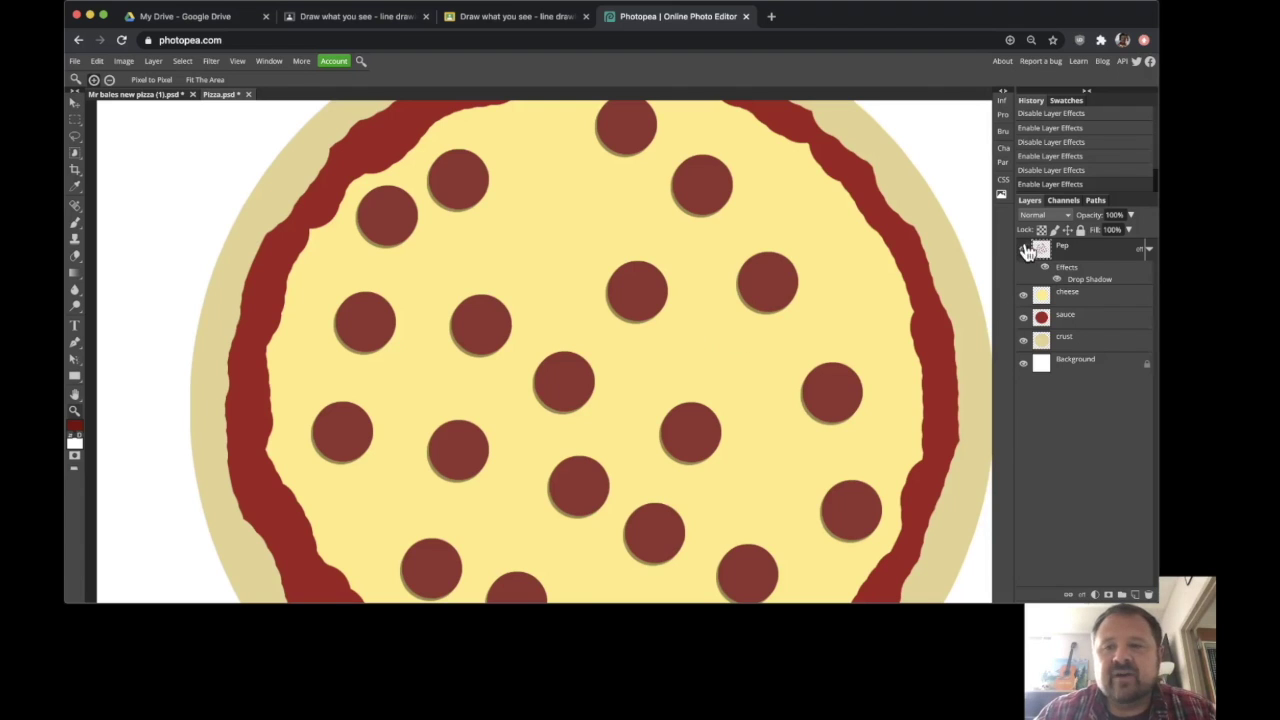
{"action": "left_click", "coordinate": [1046, 270]}
{"action": "left_click", "coordinate": [1046, 270]}
Enable Bevel and Emboss in the Pep layer's style and place the dialog clear of the central pepperoni
{"action": "key", "text": "z"}
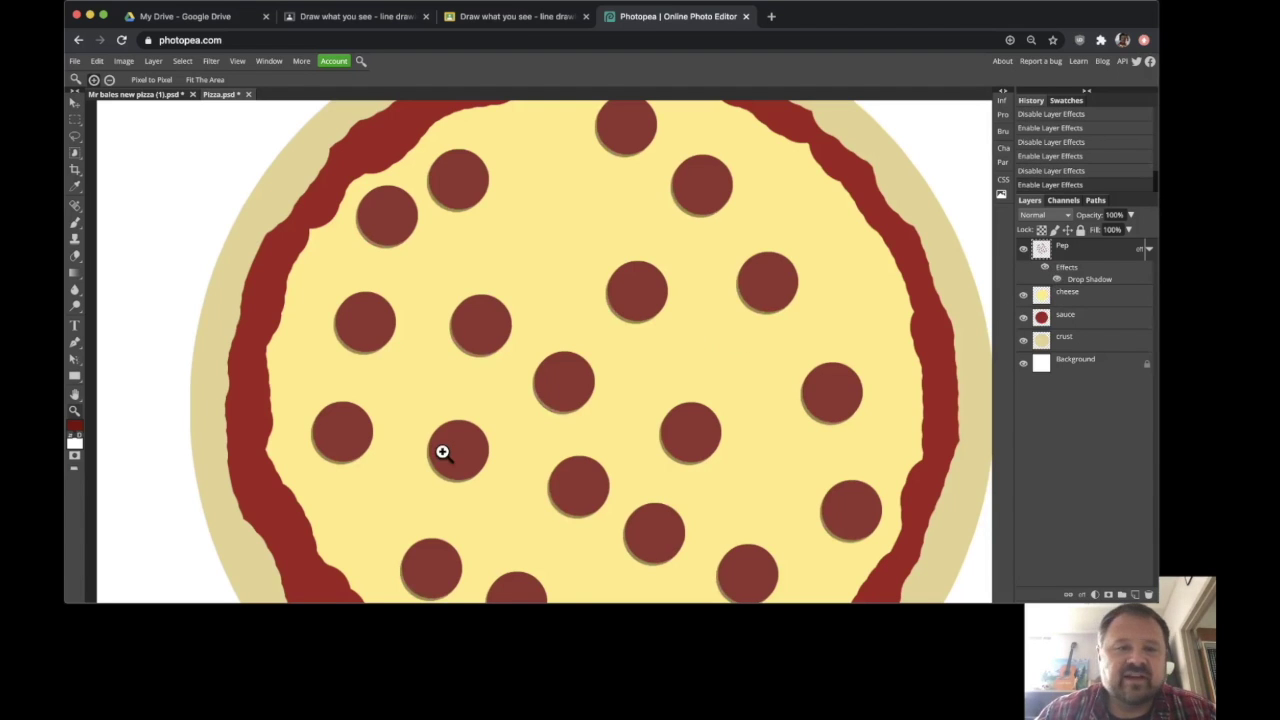
{"action": "left_click", "coordinate": [620, 293]}
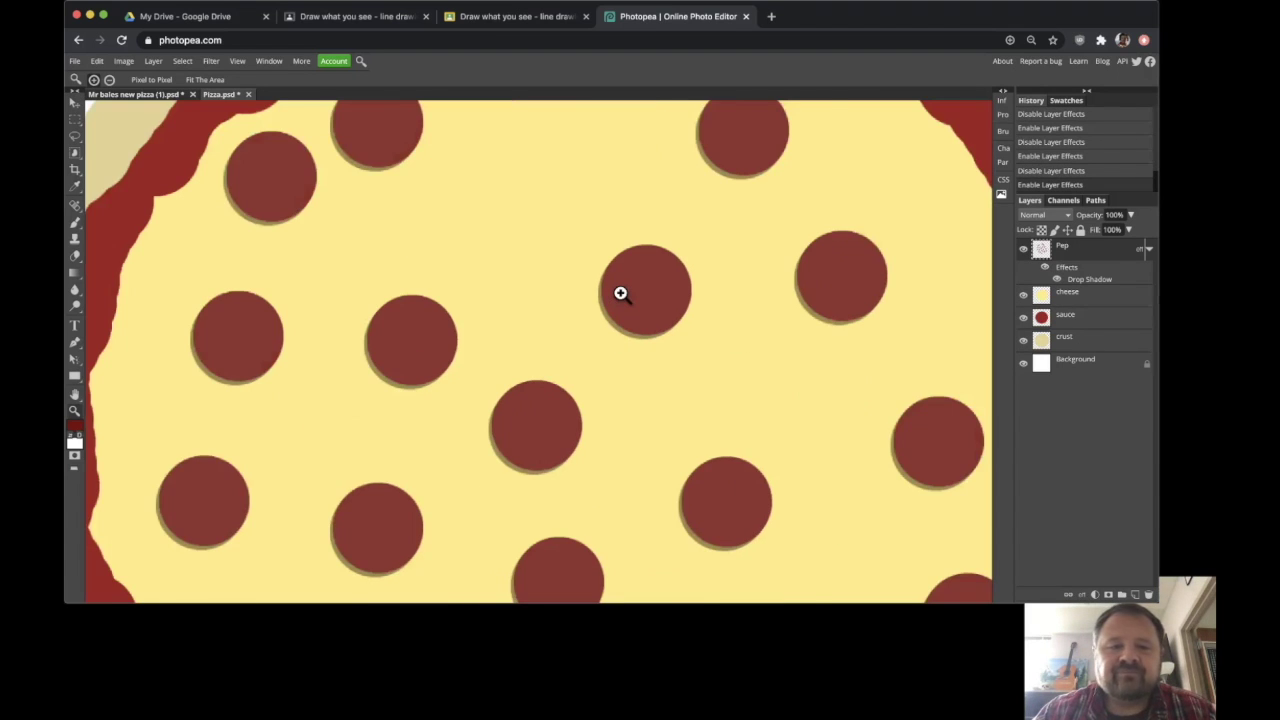
{"action": "left_click", "coordinate": [620, 293]}
{"action": "scroll", "coordinate": [591, 394], "scroll_direction": "down", "scroll_amount": 3}
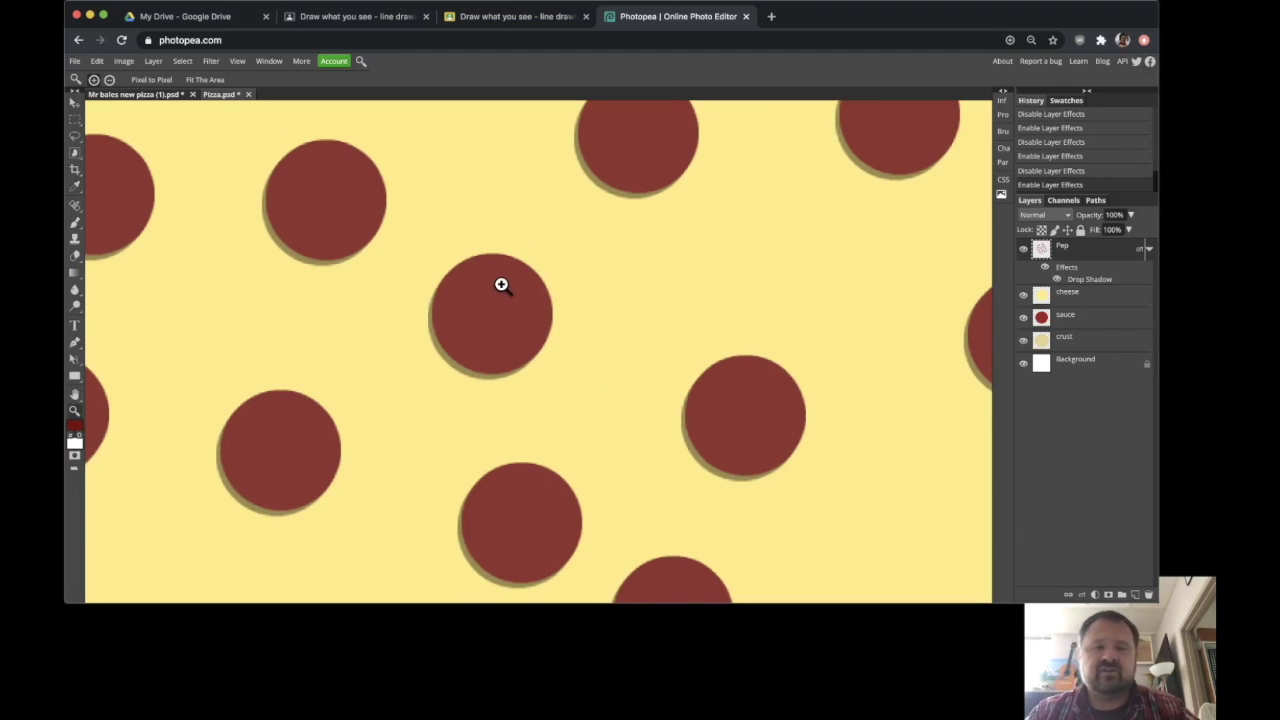
{"action": "left_click_drag", "start_coordinate": [529, 260], "coordinate": [542, 307]}
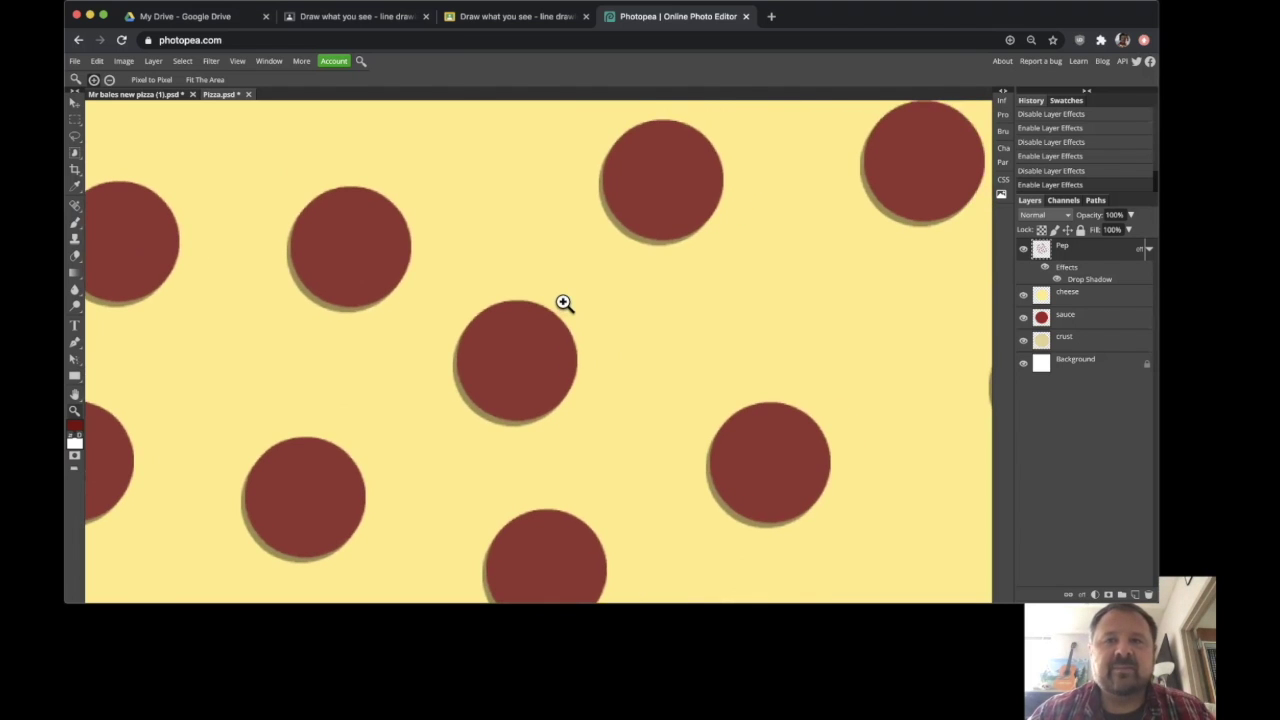
{"action": "double_click", "coordinate": [1105, 257]}
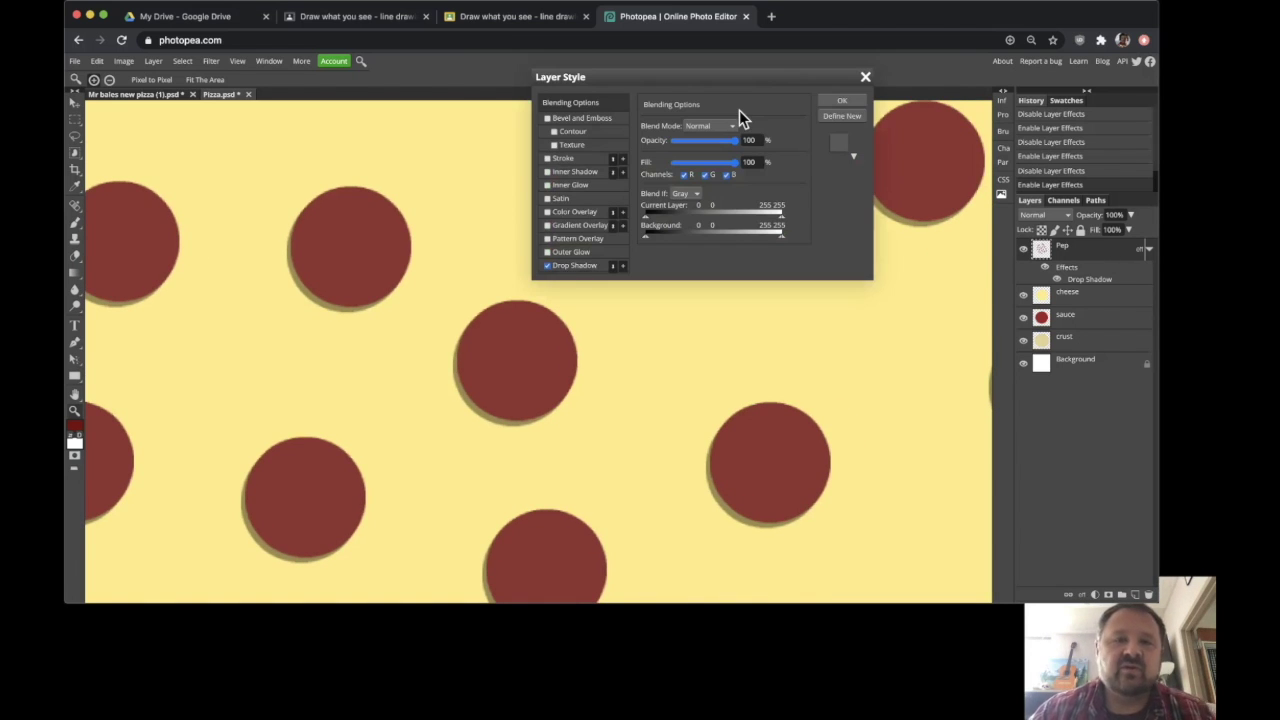
{"action": "left_click_drag", "start_coordinate": [674, 77], "coordinate": [571, 166]}
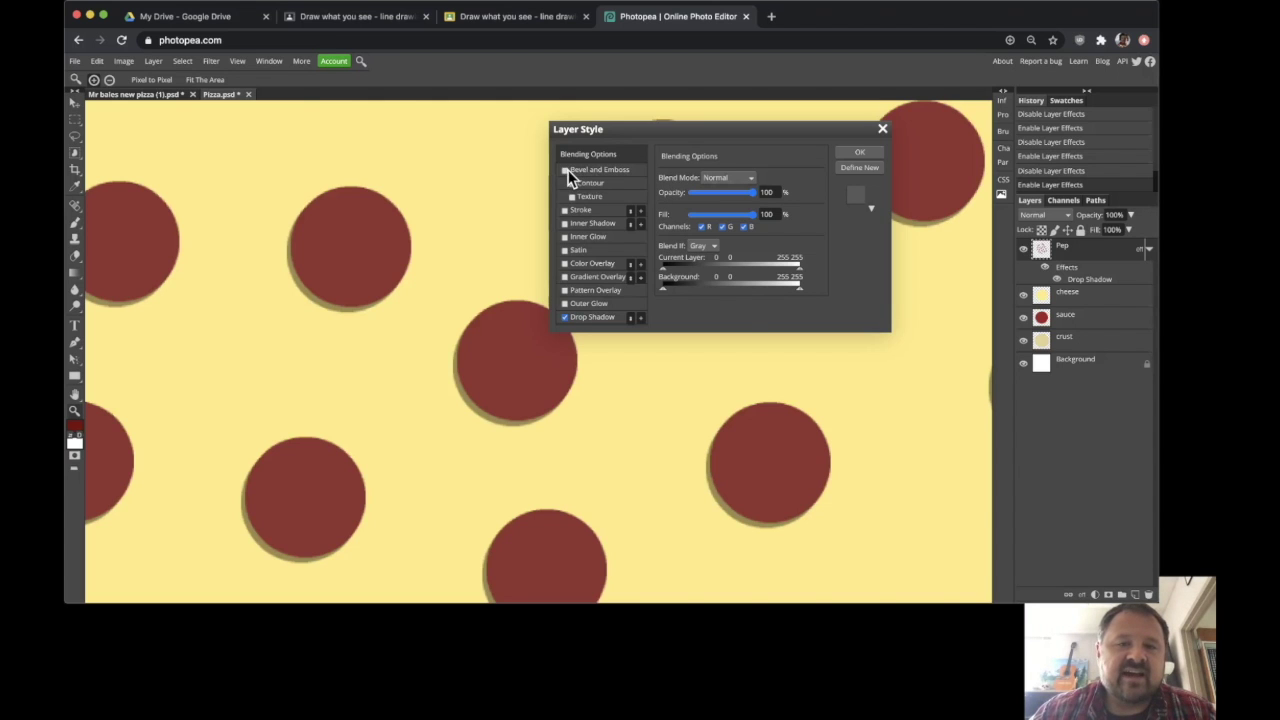
{"action": "left_click", "coordinate": [565, 171]}
{"action": "left_click", "coordinate": [565, 172]}
{"action": "left_click", "coordinate": [565, 171]}
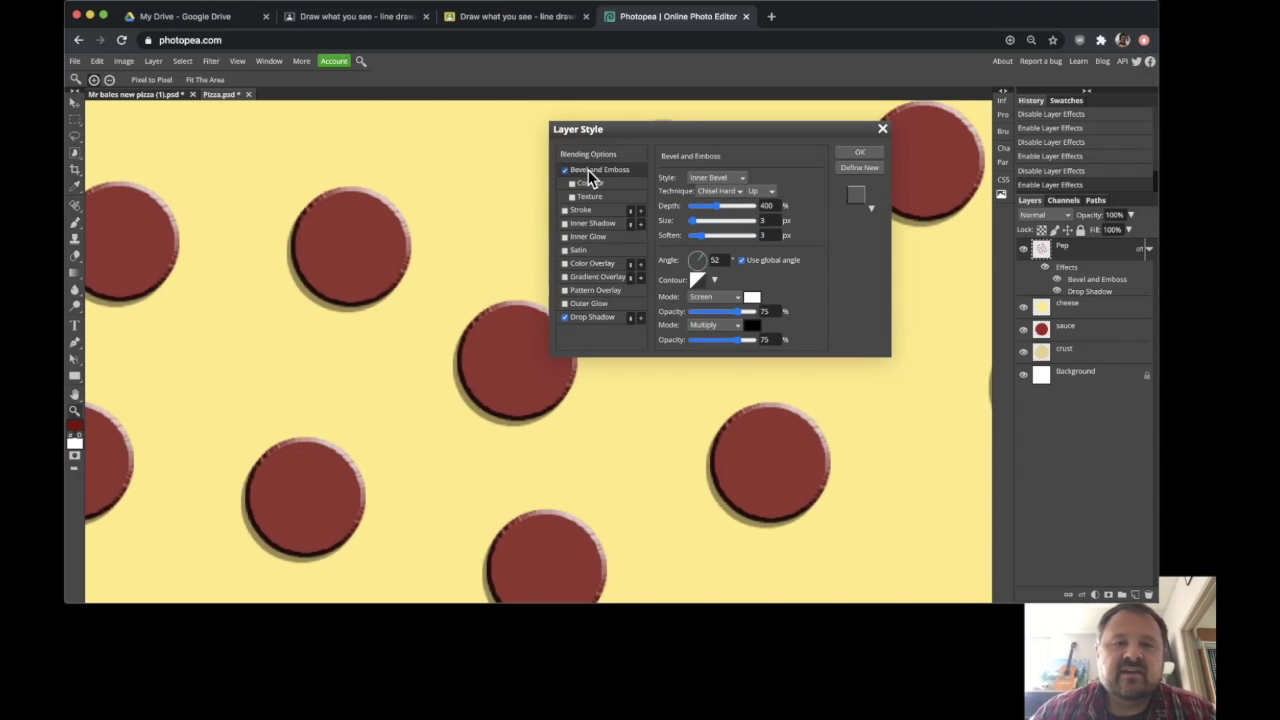
{"action": "left_click_drag", "start_coordinate": [648, 128], "coordinate": [631, 88]}
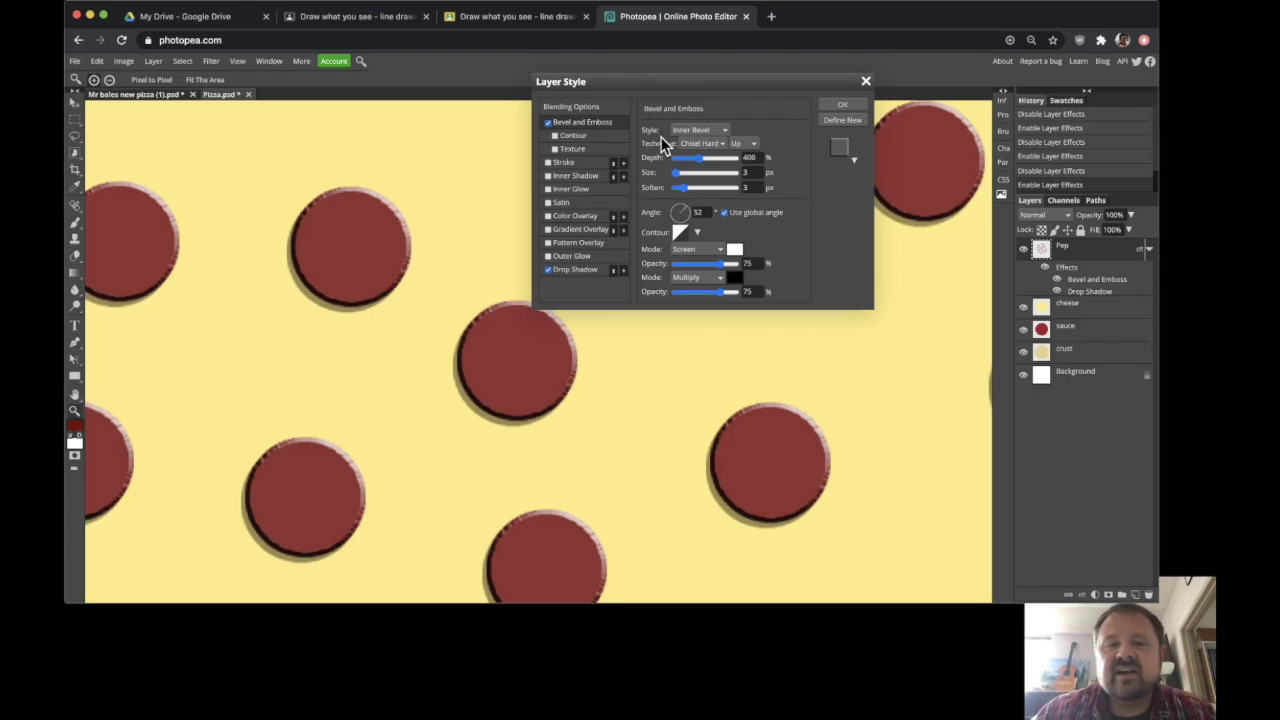
{"action": "mouse_move", "coordinate": [647, 88]}
{"action": "left_mouse_down"}
{"action": "mouse_move", "coordinate": [612, 88]}
{"action": "mouse_move", "coordinate": [666, 78]}
{"action": "left_mouse_up"}
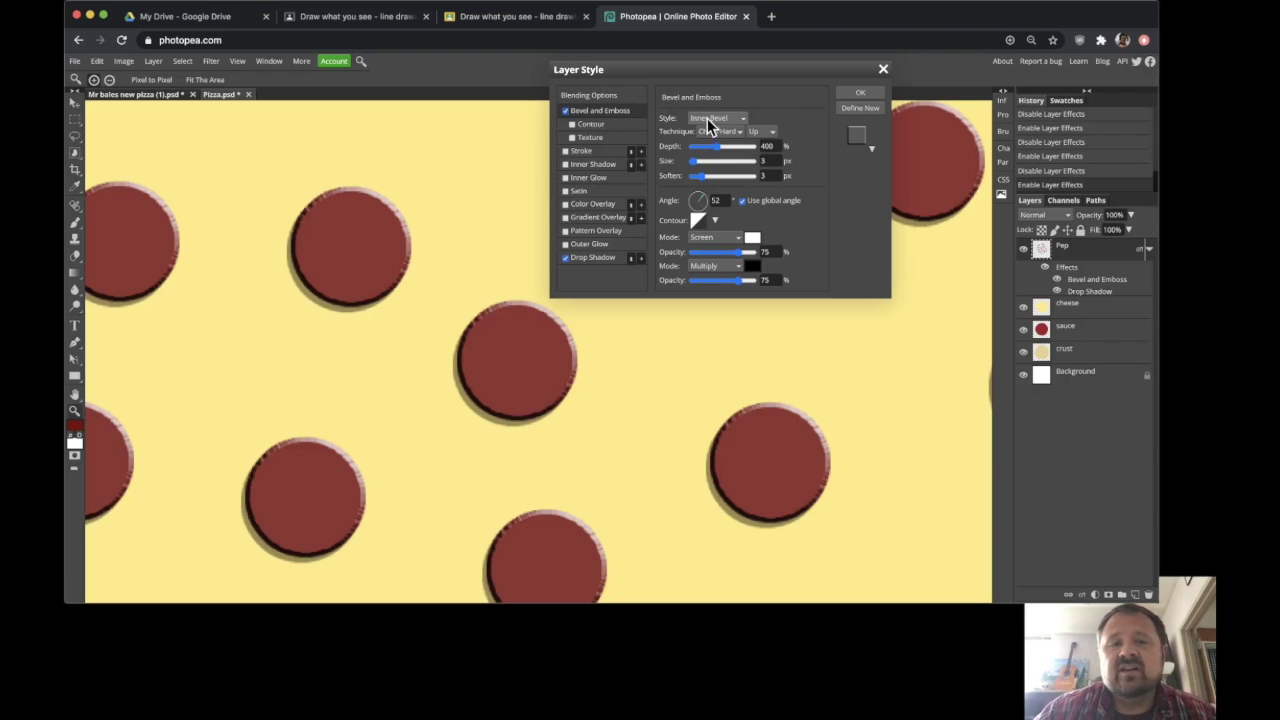
Compare the pepperoni with Bevel and Emboss switched off and on, leaving it enabled
{"action": "left_click", "coordinate": [566, 111]}
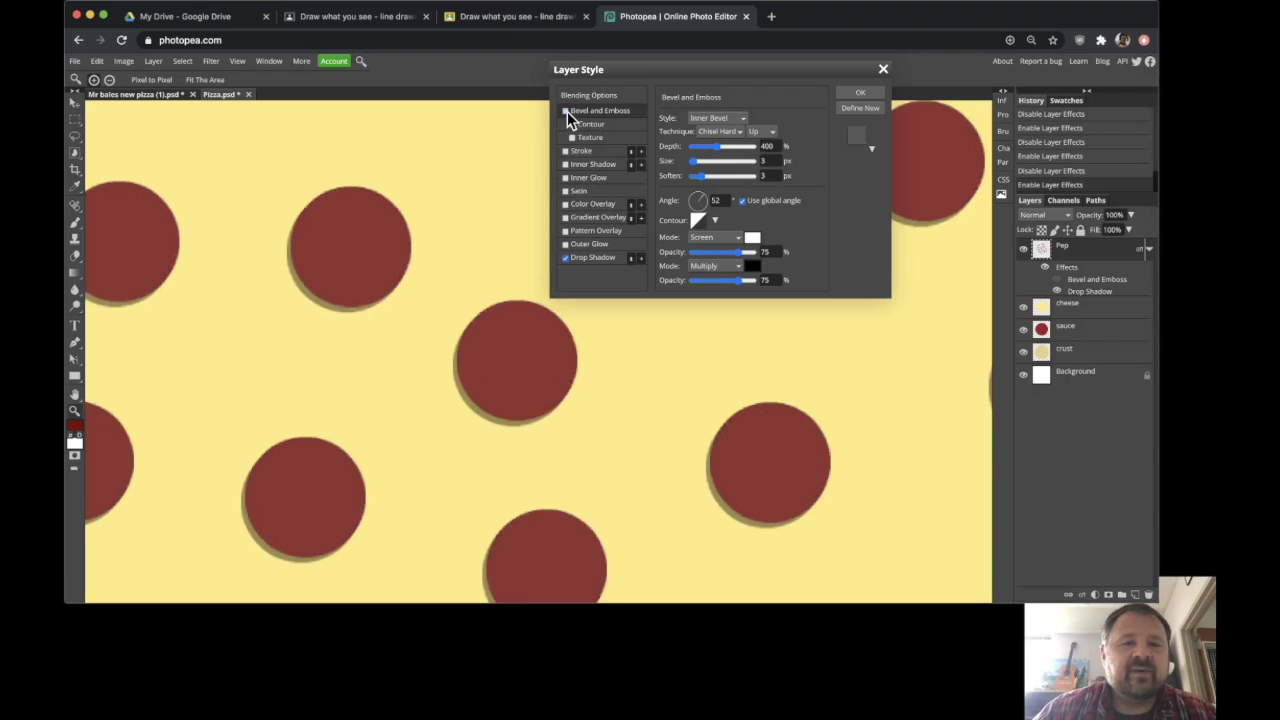
{"action": "left_click", "coordinate": [566, 111]}
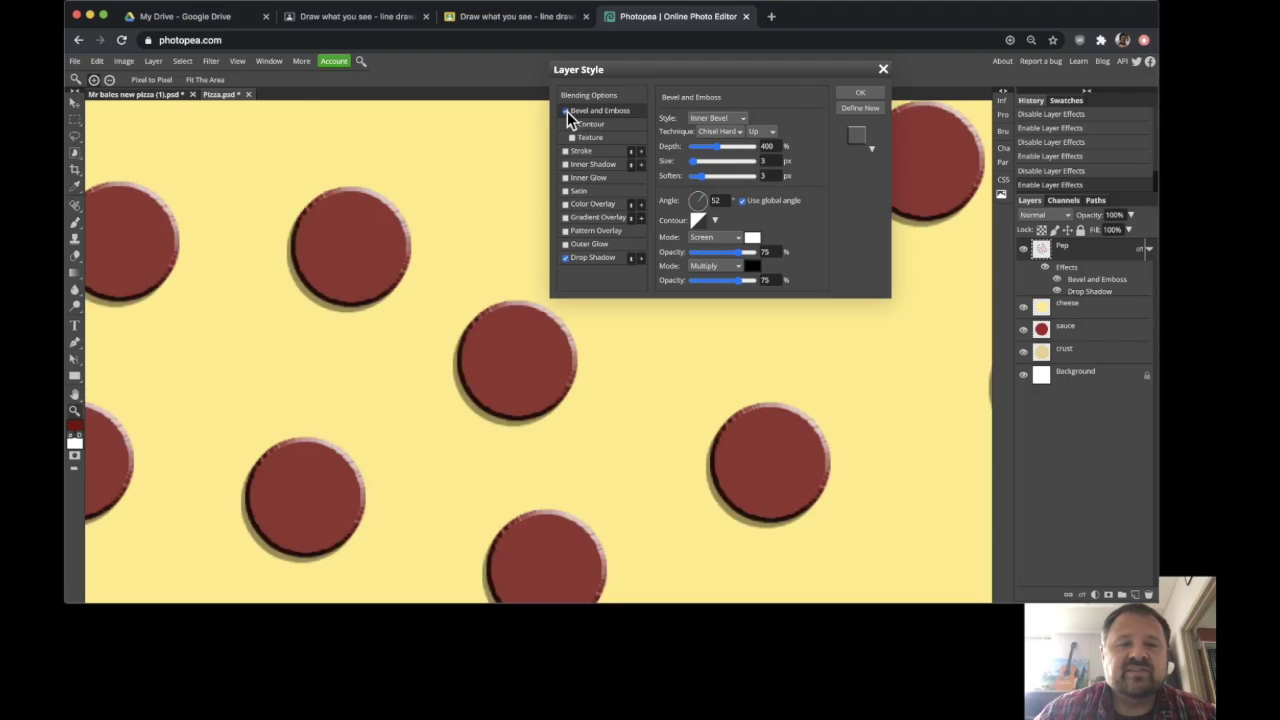
{"action": "left_click", "coordinate": [566, 111]}
{"action": "left_click", "coordinate": [566, 111]}
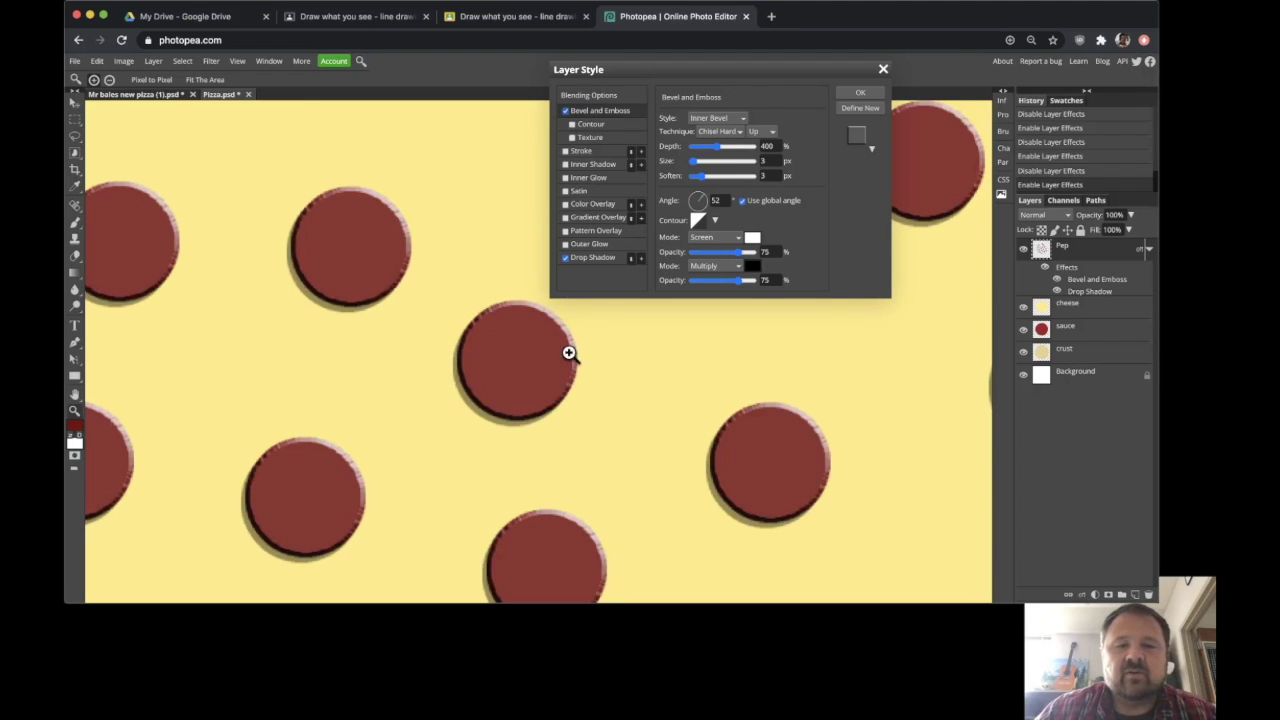
{"action": "left_click", "coordinate": [565, 111]}
{"action": "left_click", "coordinate": [565, 111]}
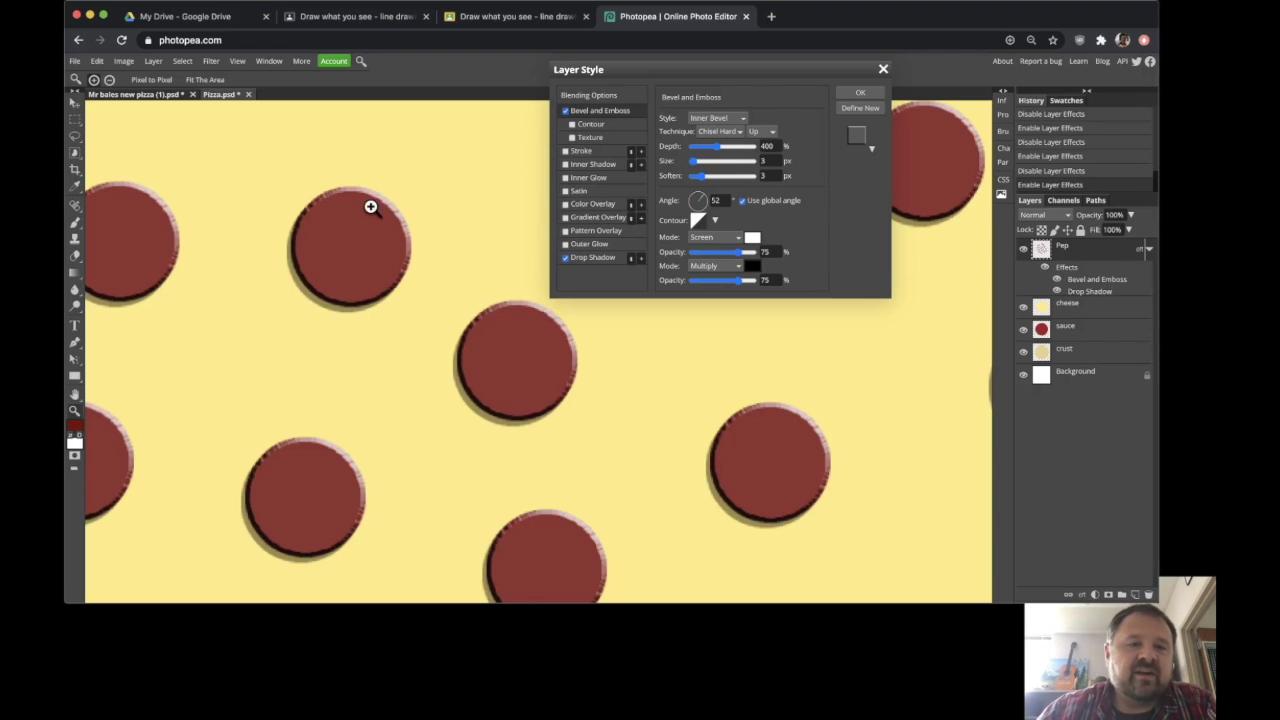
Try the Outer Bevel style for the pepperoni's bevel, return to Inner Bevel and review the other style options
{"action": "key", "text": "v"}
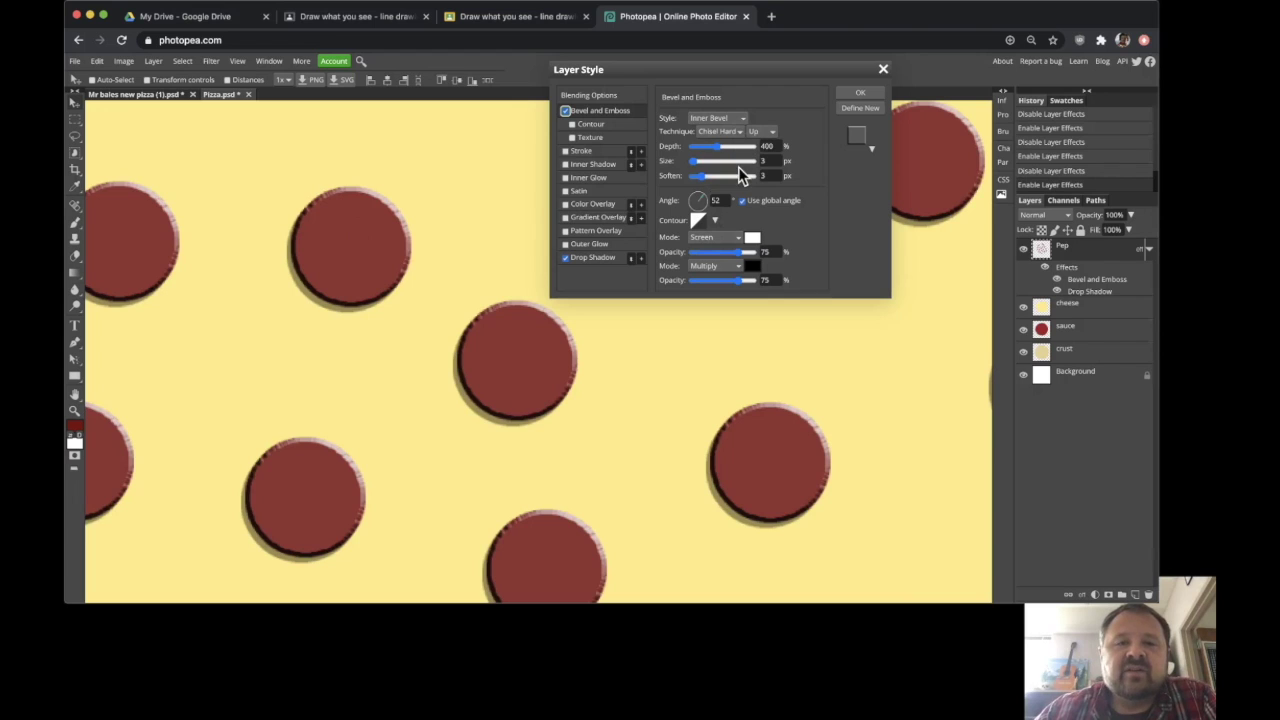
{"action": "left_click", "coordinate": [720, 118]}
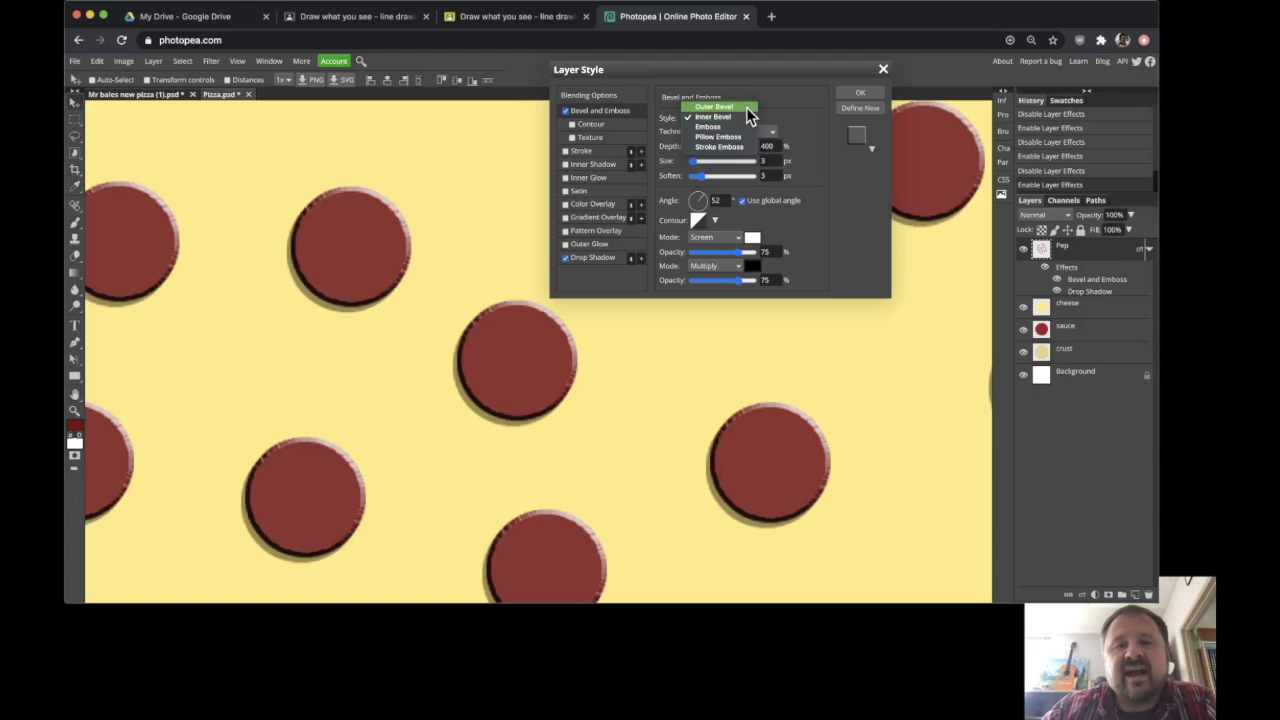
{"action": "left_click", "coordinate": [747, 106]}
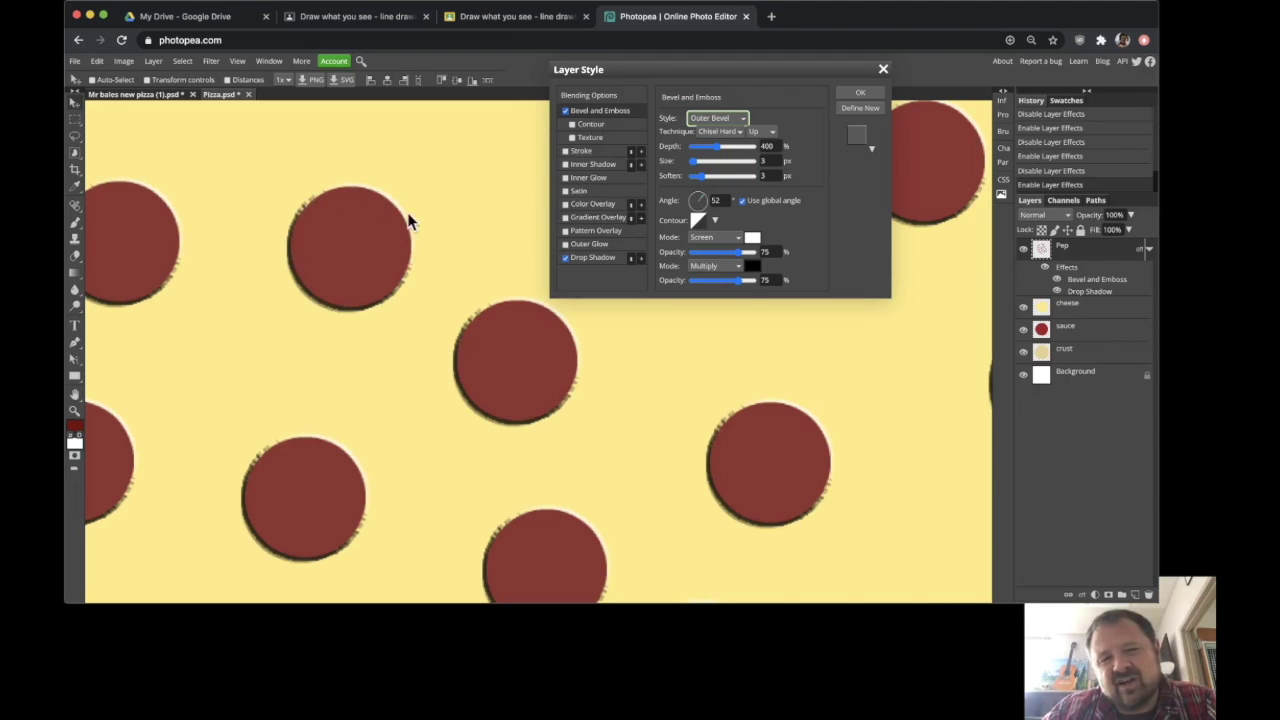
{"action": "left_click", "coordinate": [711, 117]}
{"action": "left_click", "coordinate": [728, 128]}
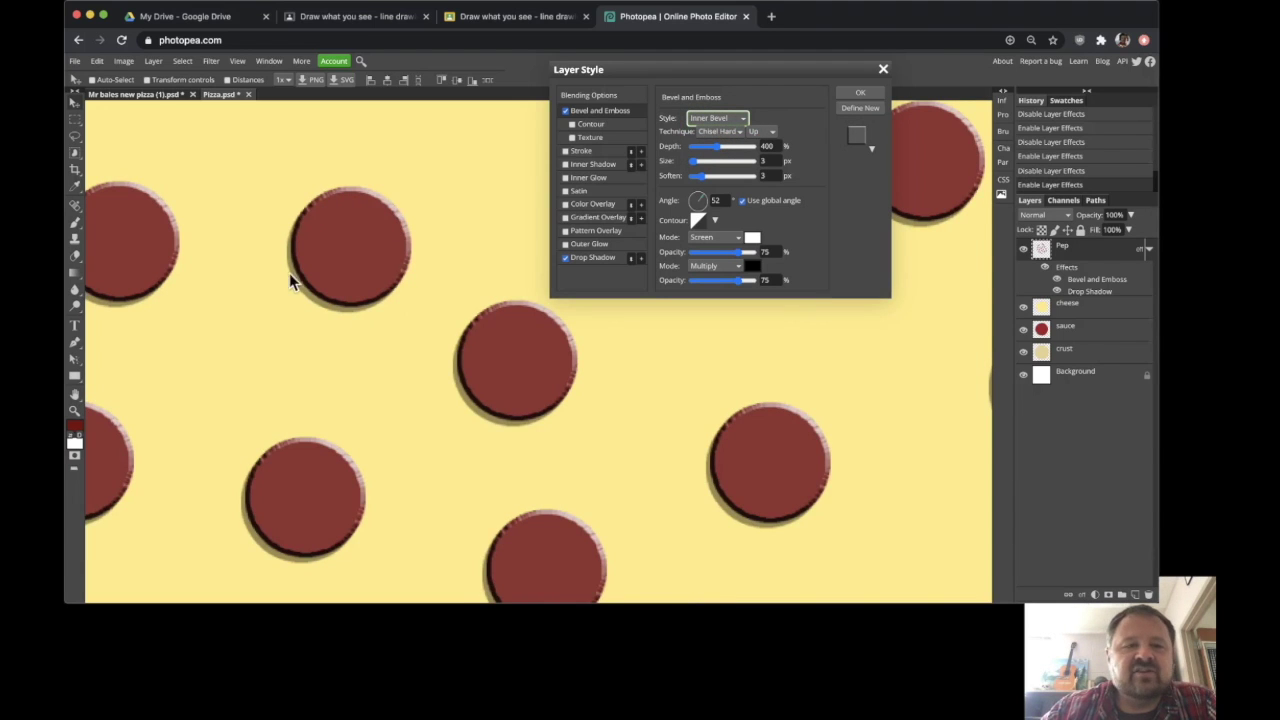
{"action": "left_click", "coordinate": [710, 117]}
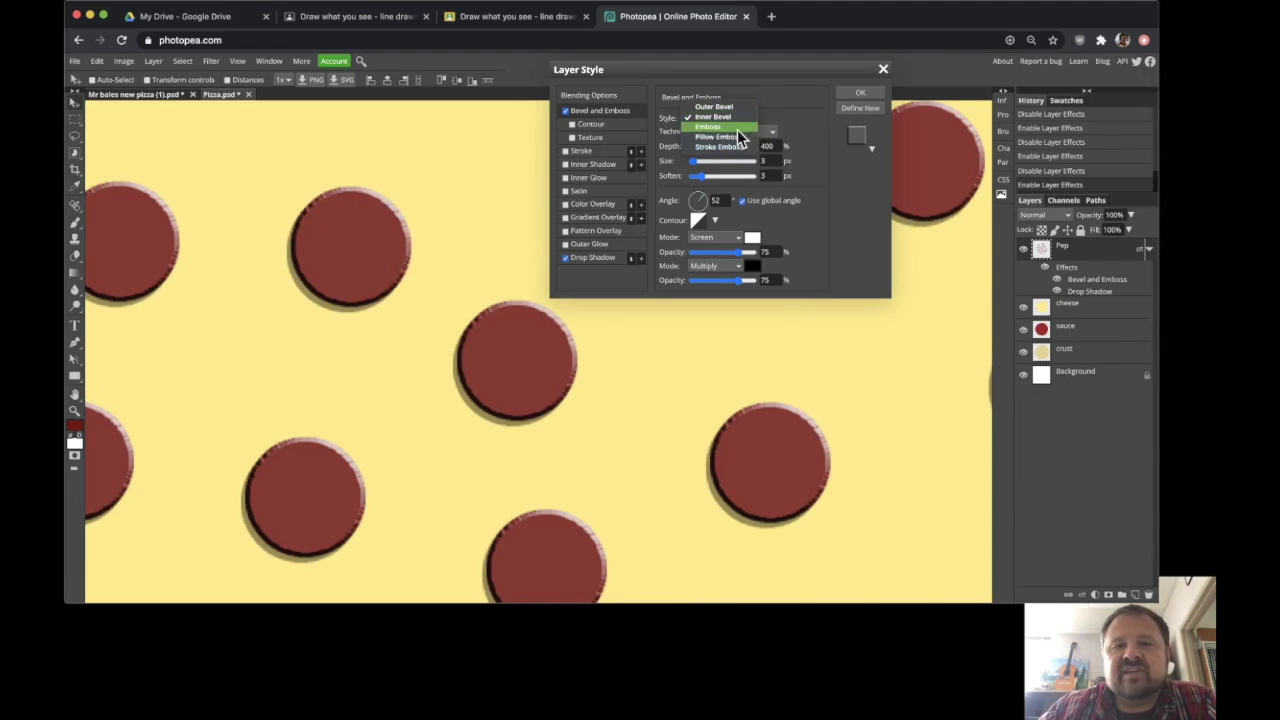
{"action": "key", "text": "Escape"}
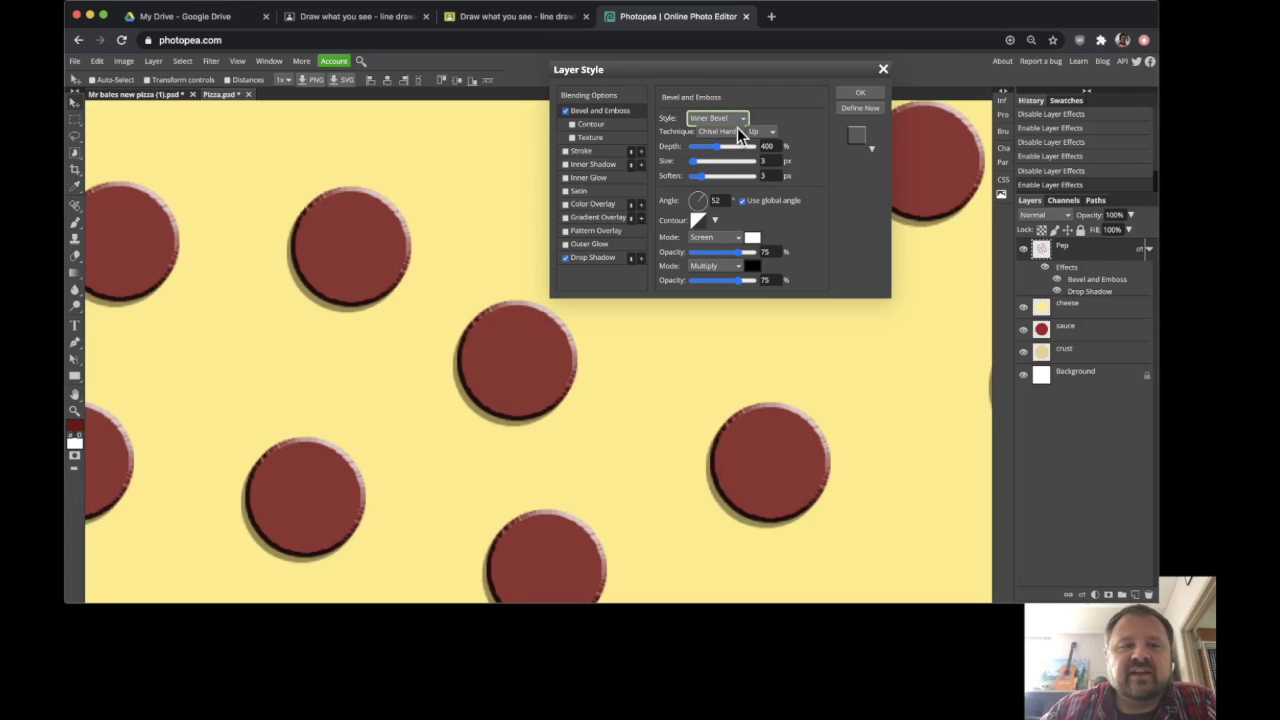
Try the Emboss style and the Smooth technique for the pepperoni's bevel, returning to Inner Bevel and Chisel Hard
{"action": "key", "text": "Down"}
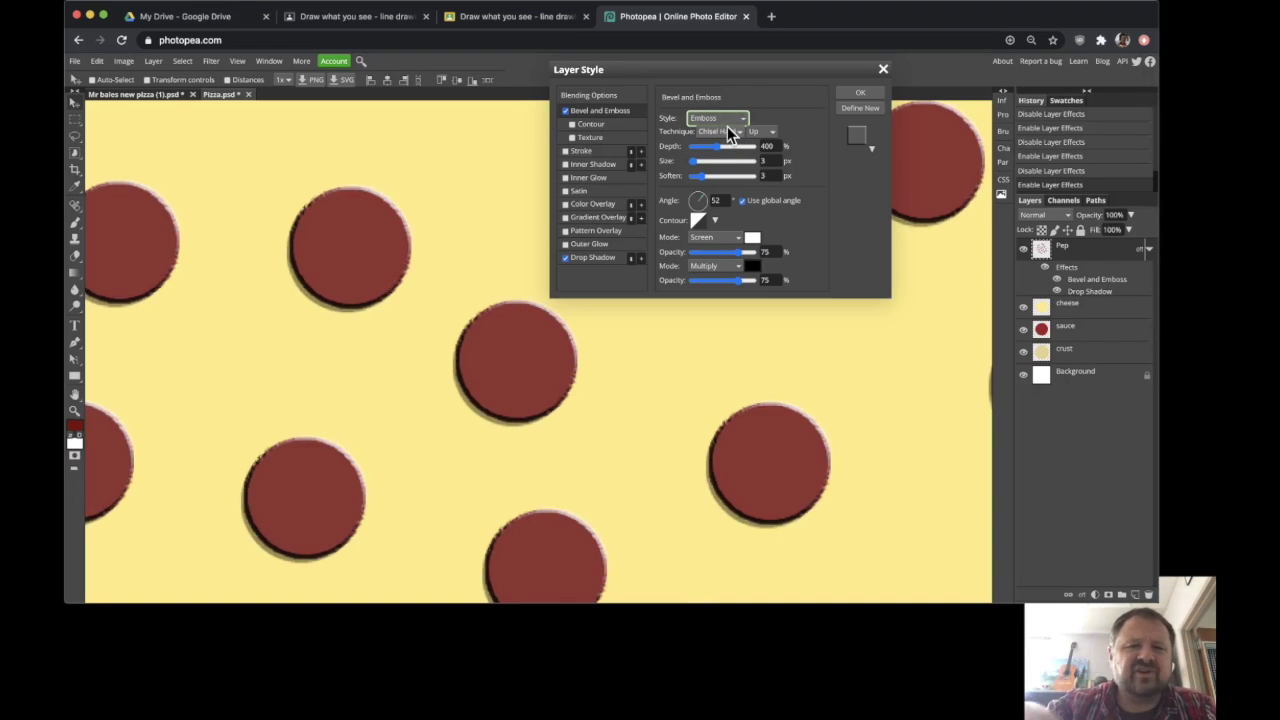
{"action": "left_click", "coordinate": [728, 118]}
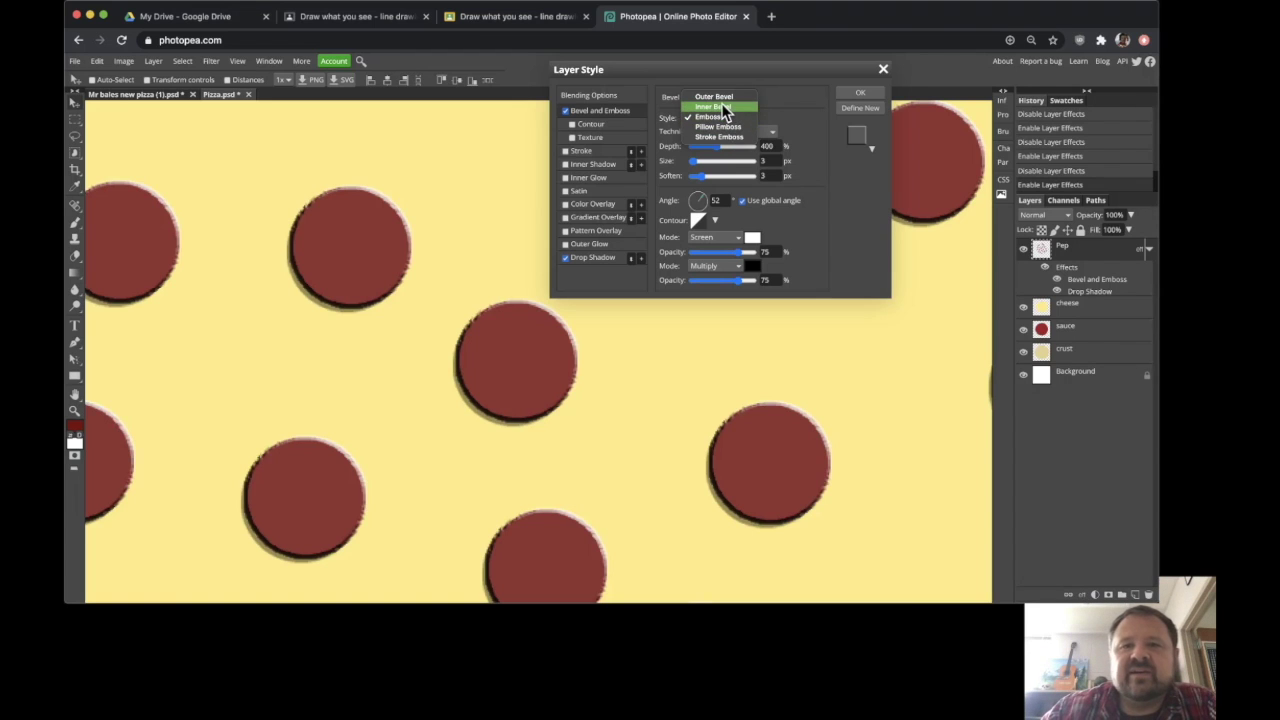
{"action": "left_click", "coordinate": [722, 104]}
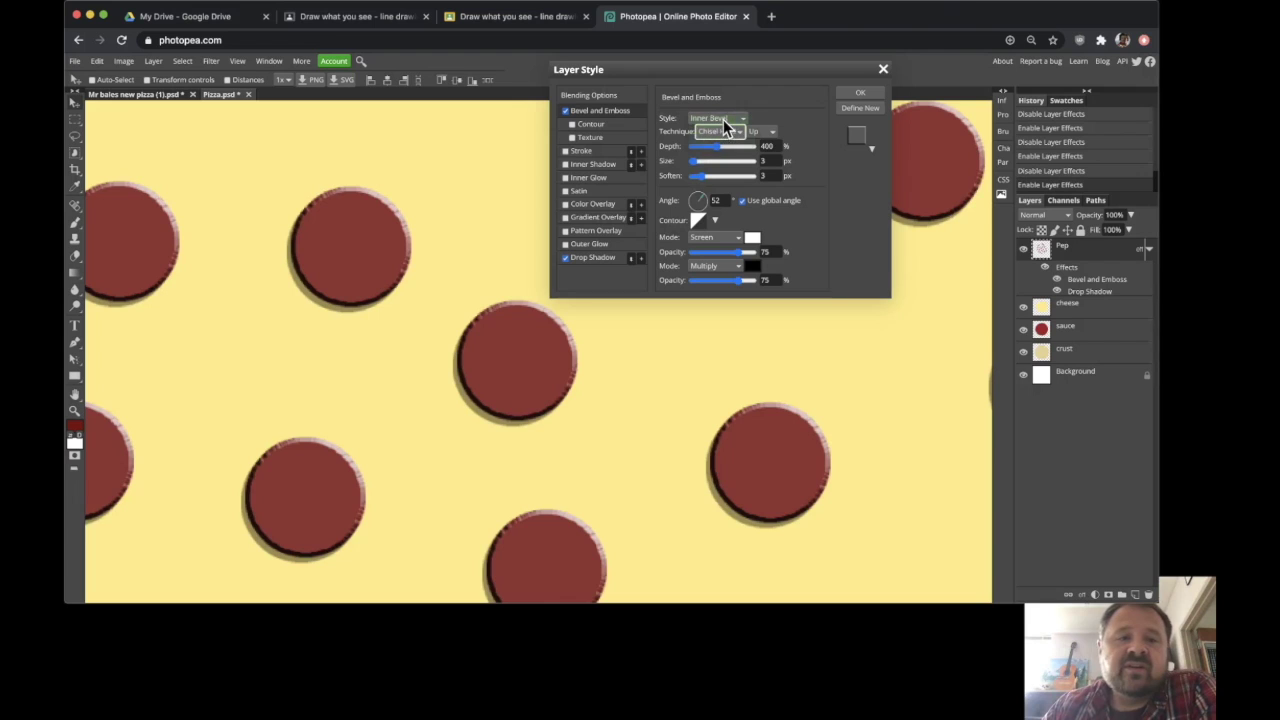
{"action": "key", "text": "Up"}
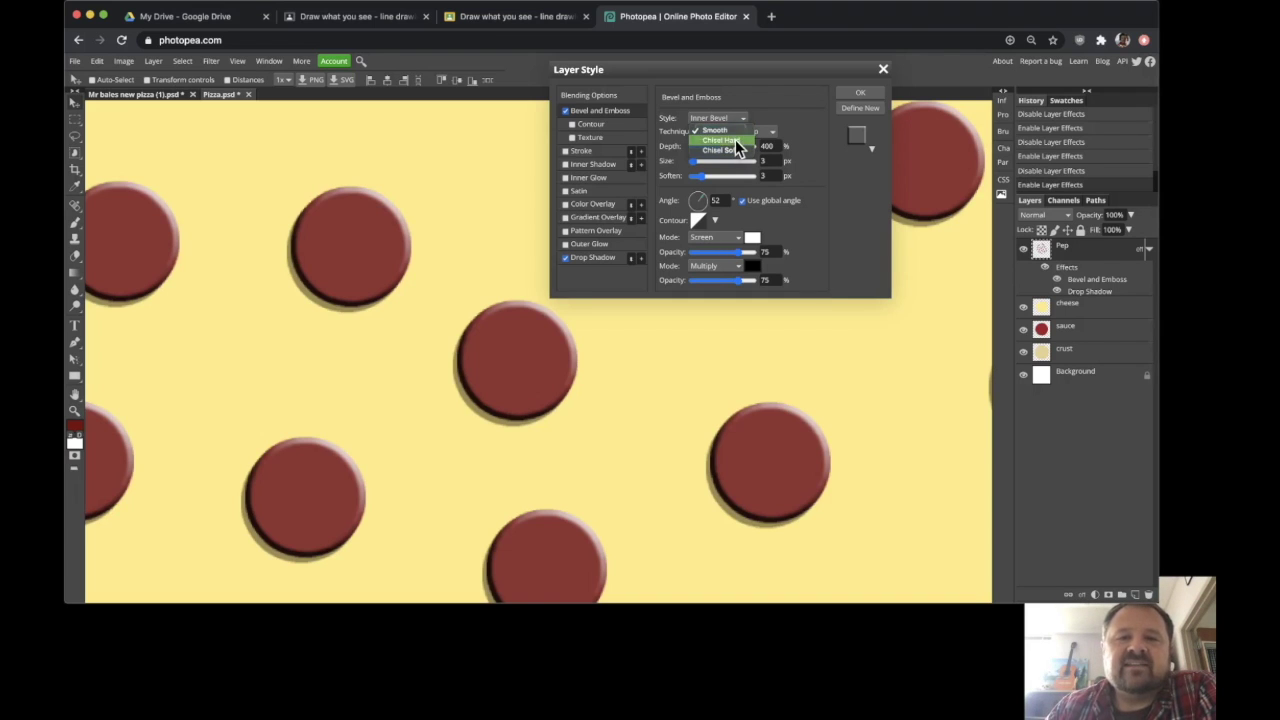
{"action": "left_click", "coordinate": [715, 130]}
{"action": "key", "text": "Down"}
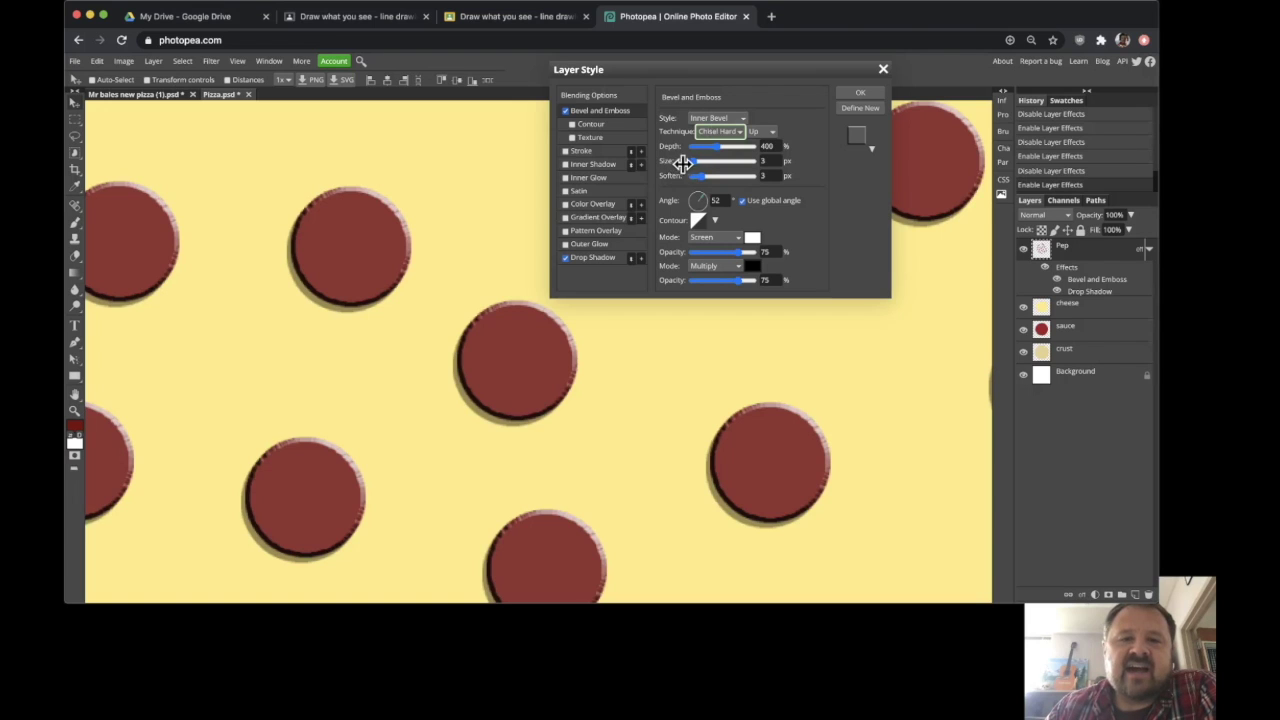
Try larger bevel sizes between about 26 and 34 px on the pepperoni
{"action": "left_click_drag", "start_coordinate": [697, 170], "coordinate": [705, 167]}
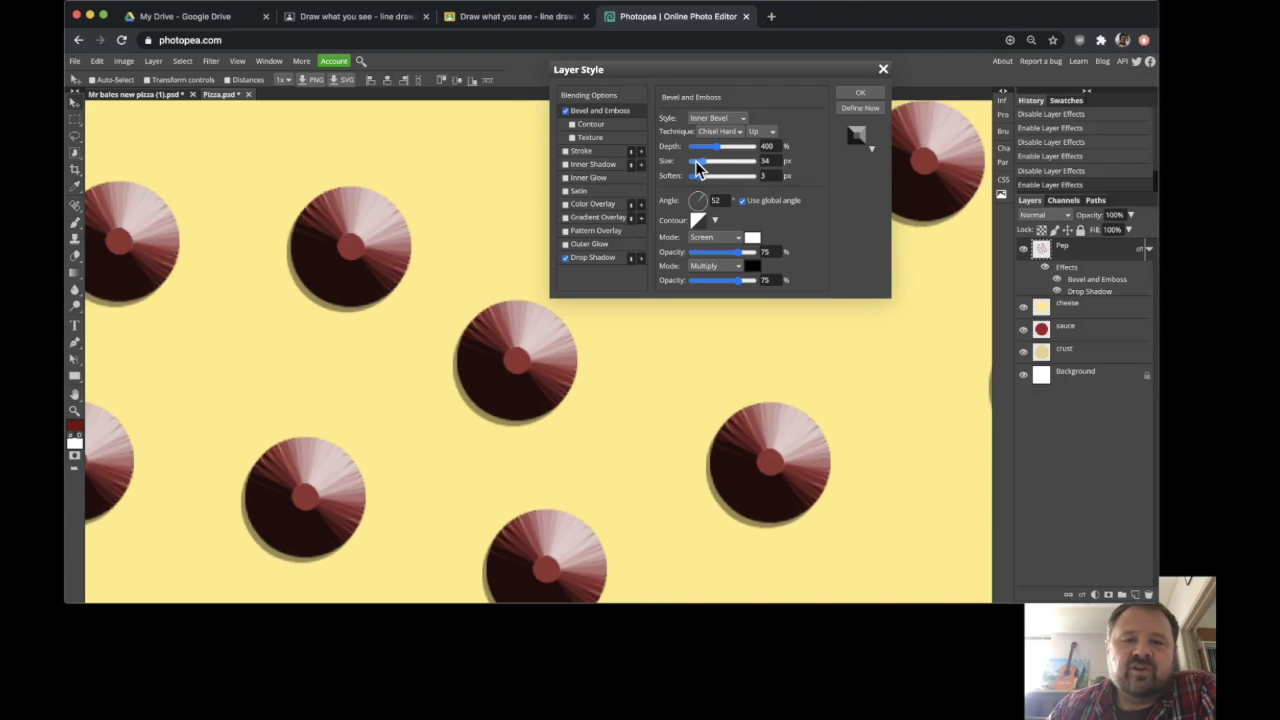
{"action": "left_click", "coordinate": [695, 161]}
{"action": "left_click_drag", "start_coordinate": [695, 161], "coordinate": [704, 170]}
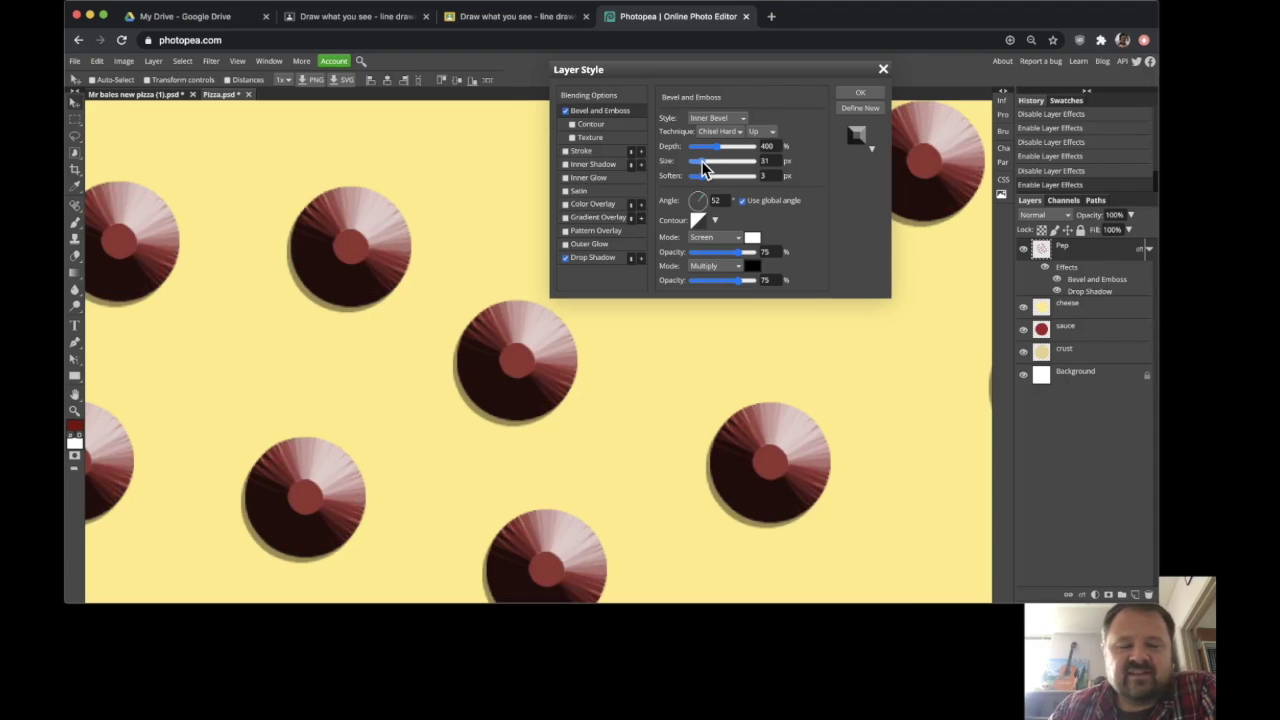
{"action": "left_click_drag", "start_coordinate": [704, 170], "coordinate": [713, 170]}
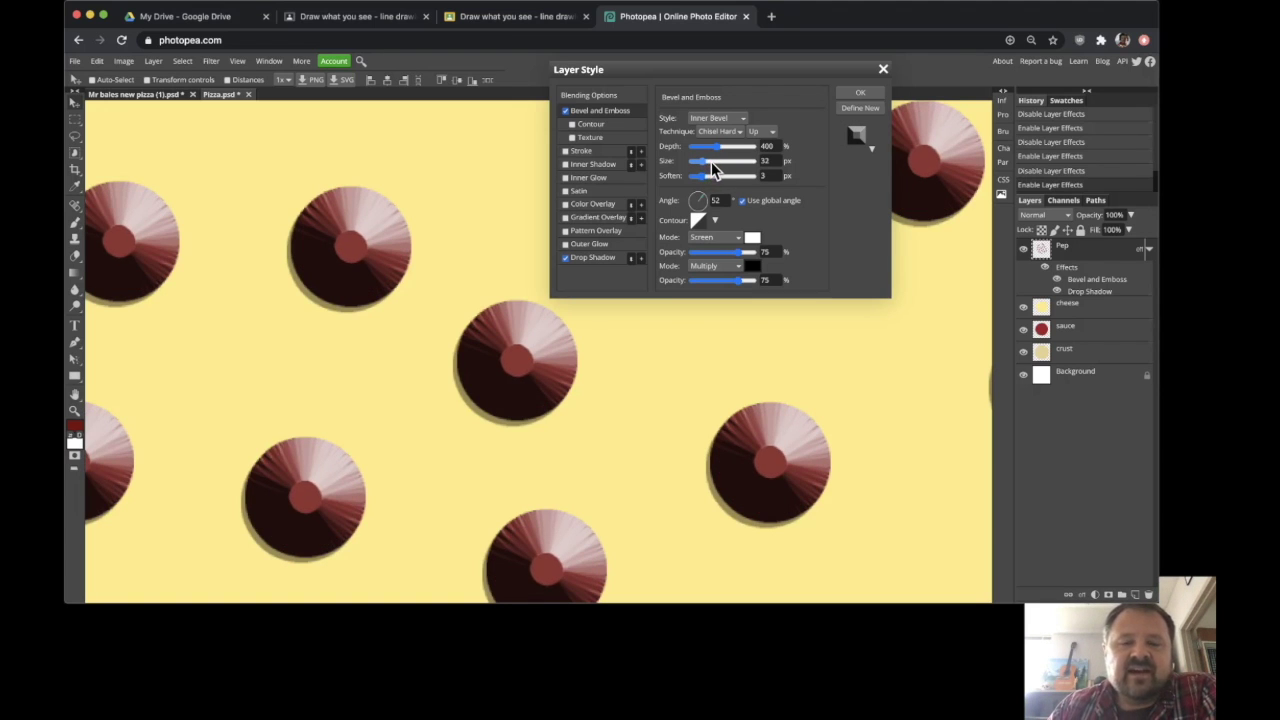
{"action": "left_click_drag", "start_coordinate": [713, 170], "coordinate": [703, 173]}
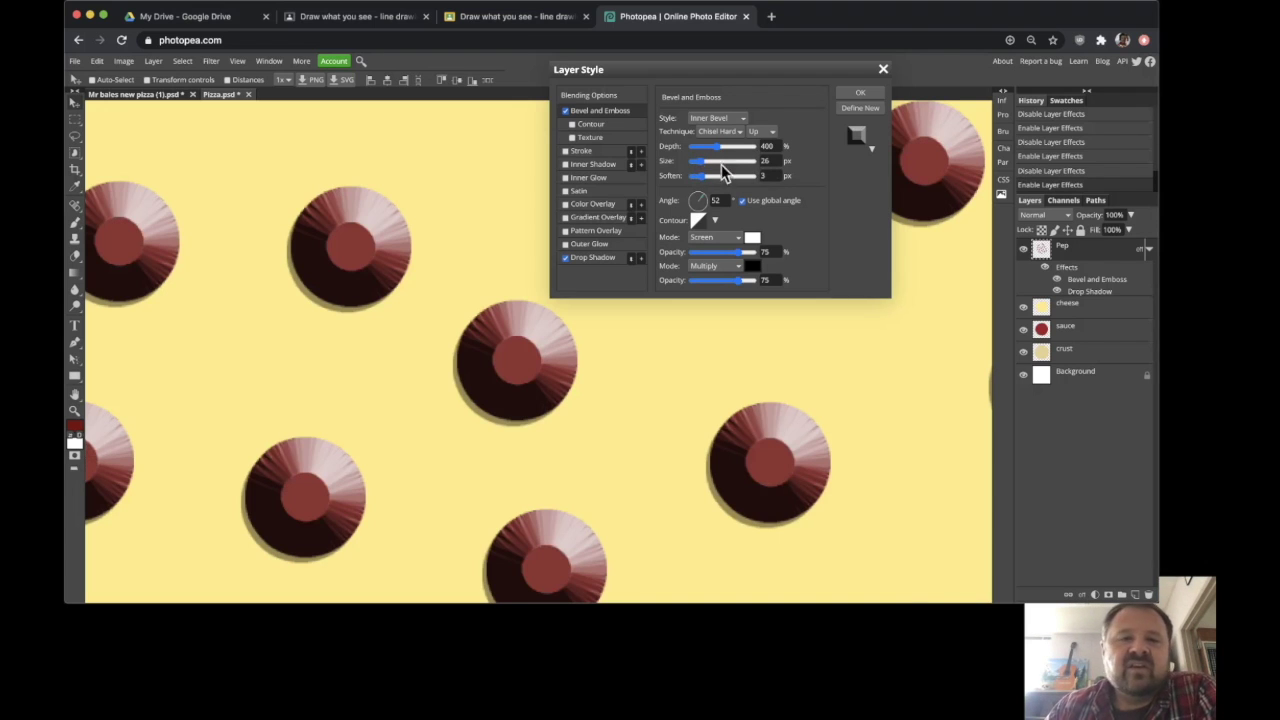
{"action": "left_click_drag", "start_coordinate": [697, 168], "coordinate": [690, 169]}
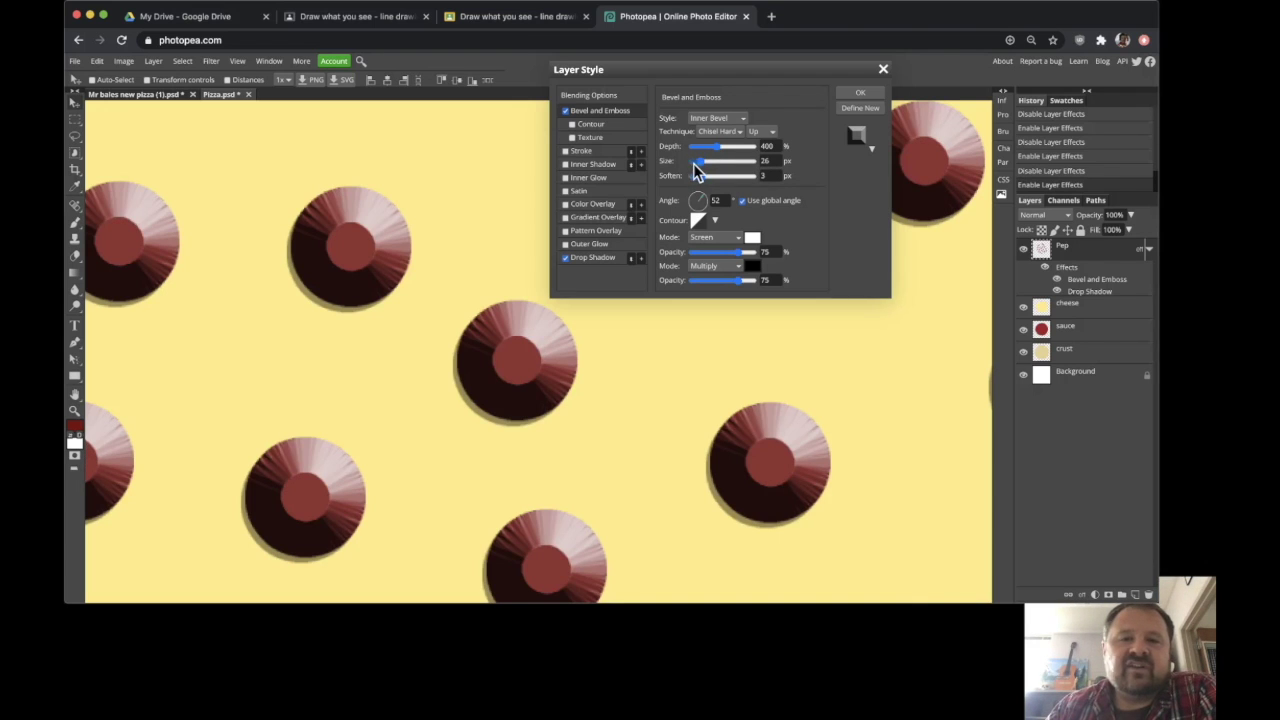
Try exact bevel sizes of 10, 20 and 40 px on the pepperoni, and return the size to 3 px
{"action": "left_click", "coordinate": [770, 161]}
{"action": "type", "text": "10"}
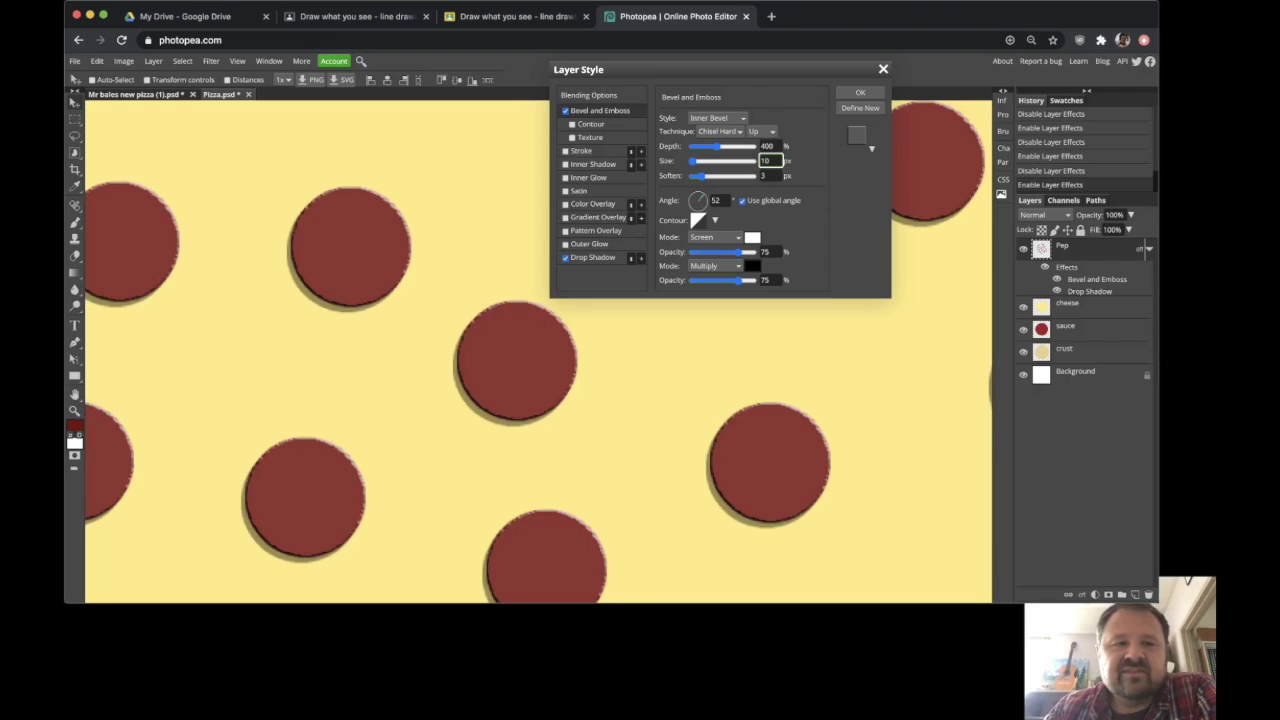
{"action": "key", "text": "Return"}
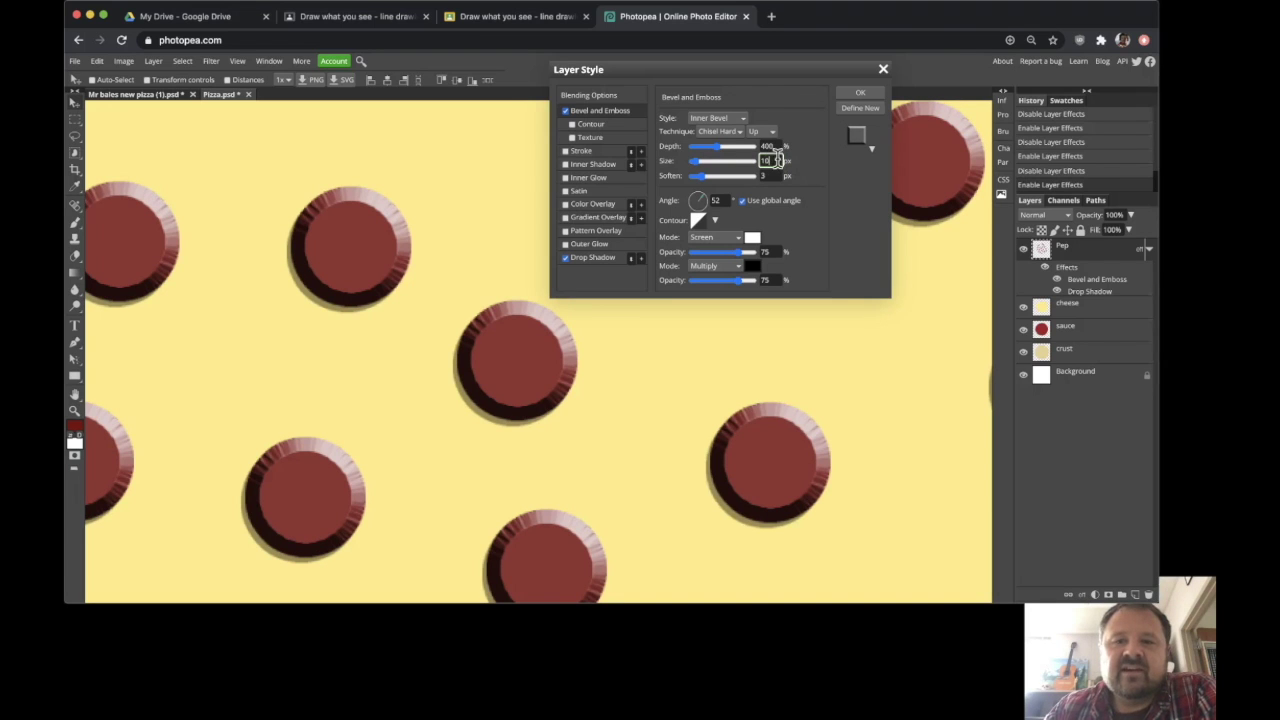
{"action": "type", "text": "20"}
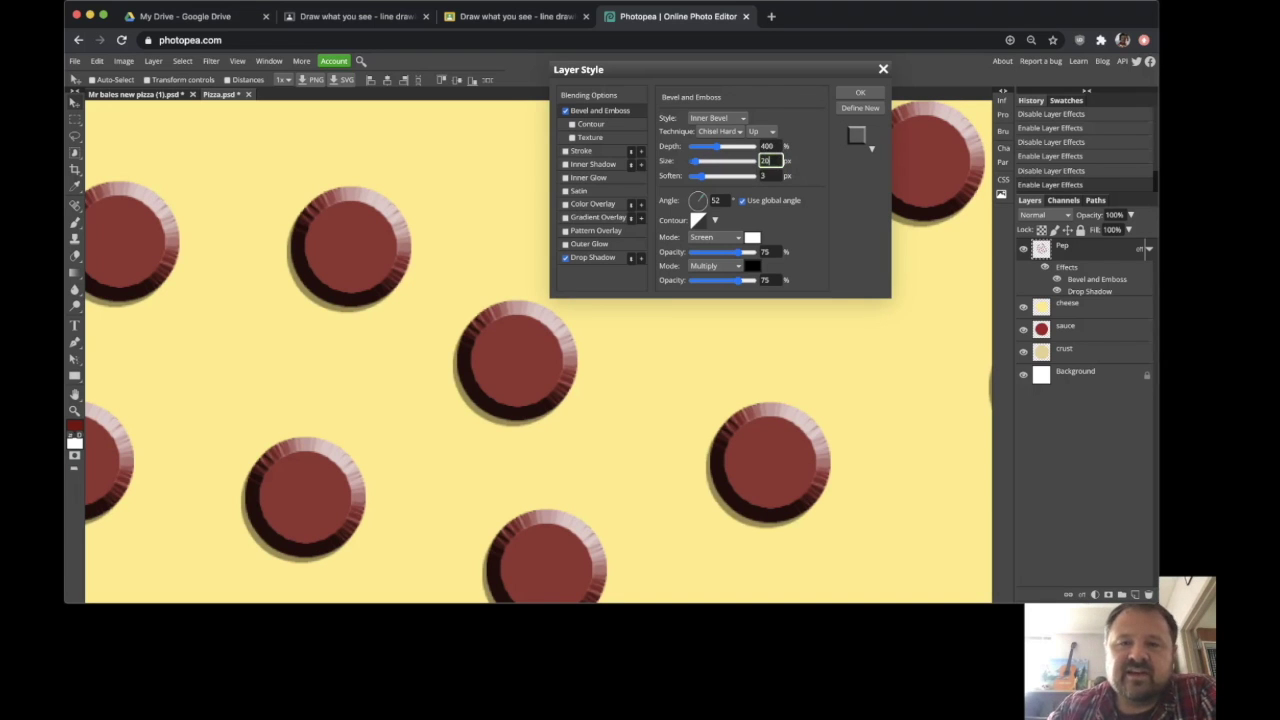
{"action": "key", "text": "Return"}
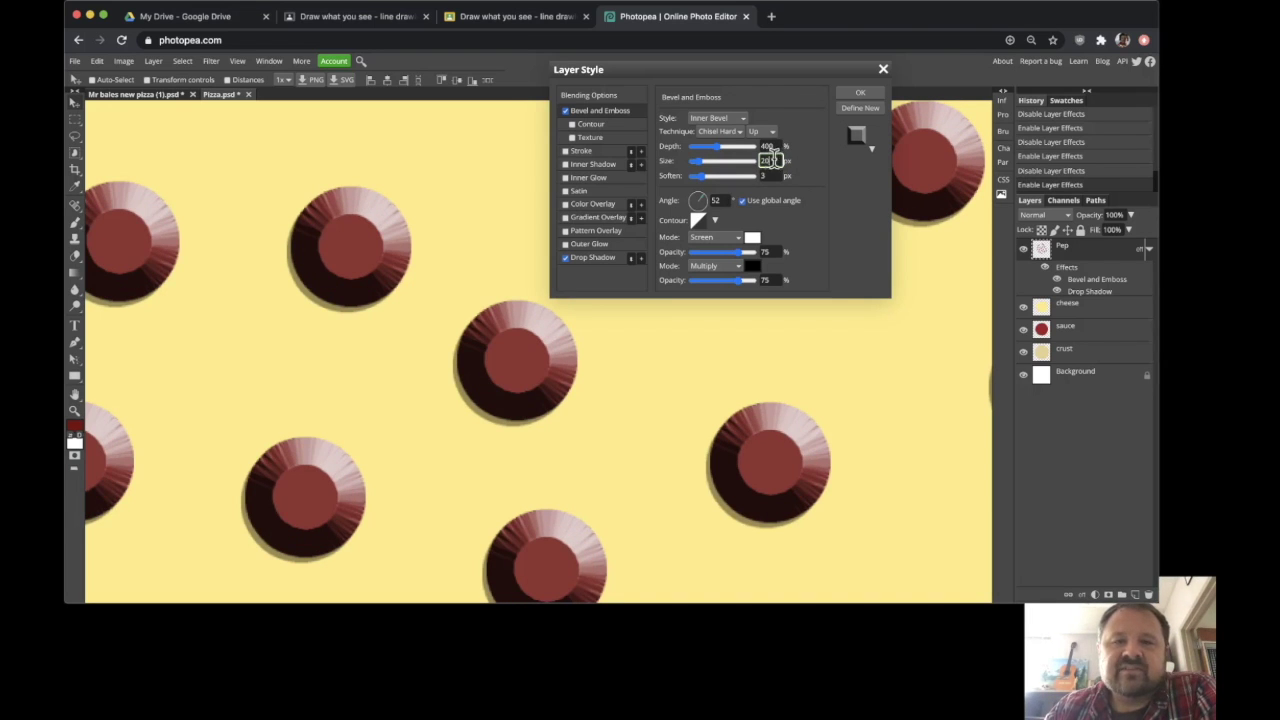
{"action": "type", "text": "40"}
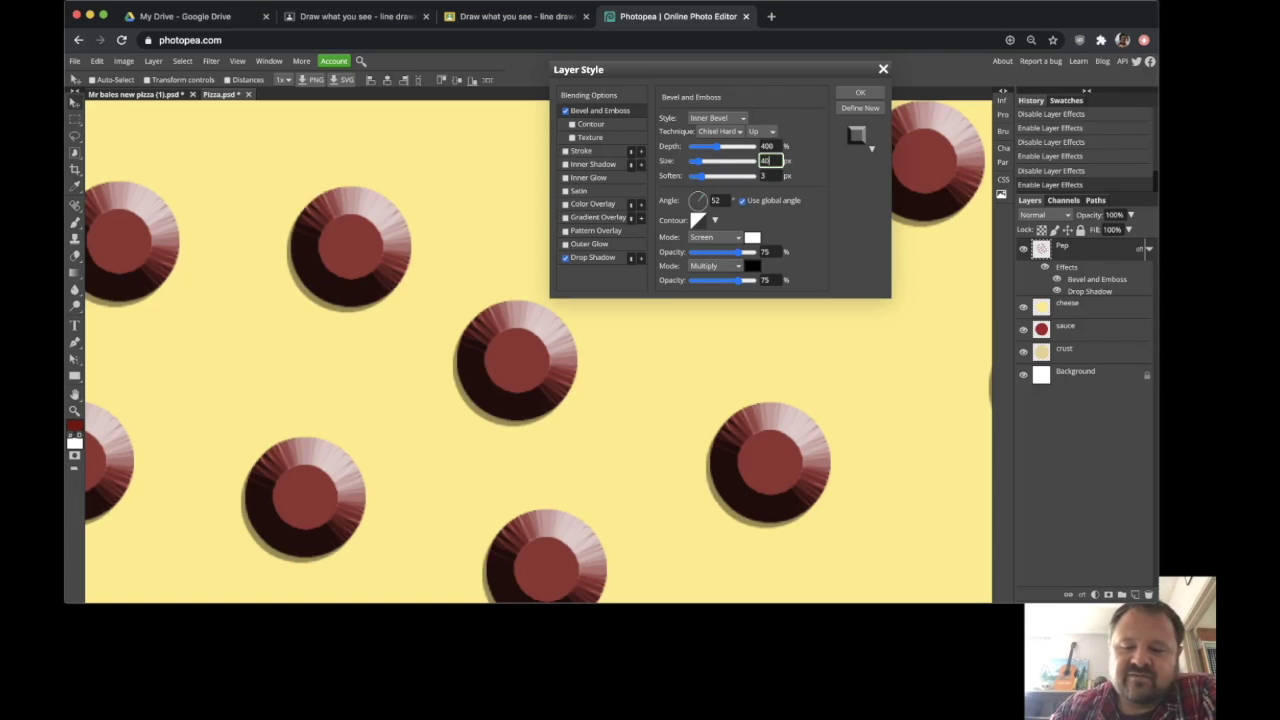
{"action": "key", "text": "Return"}
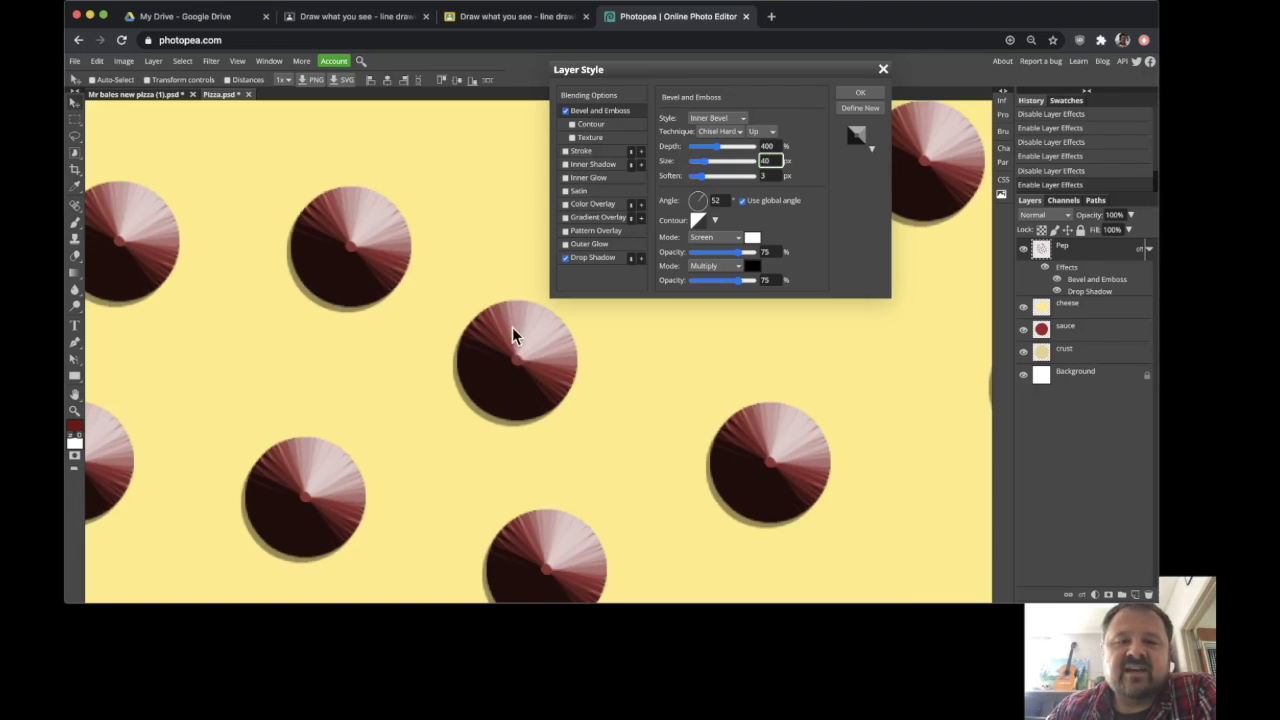
{"action": "double_click", "coordinate": [770, 160]}
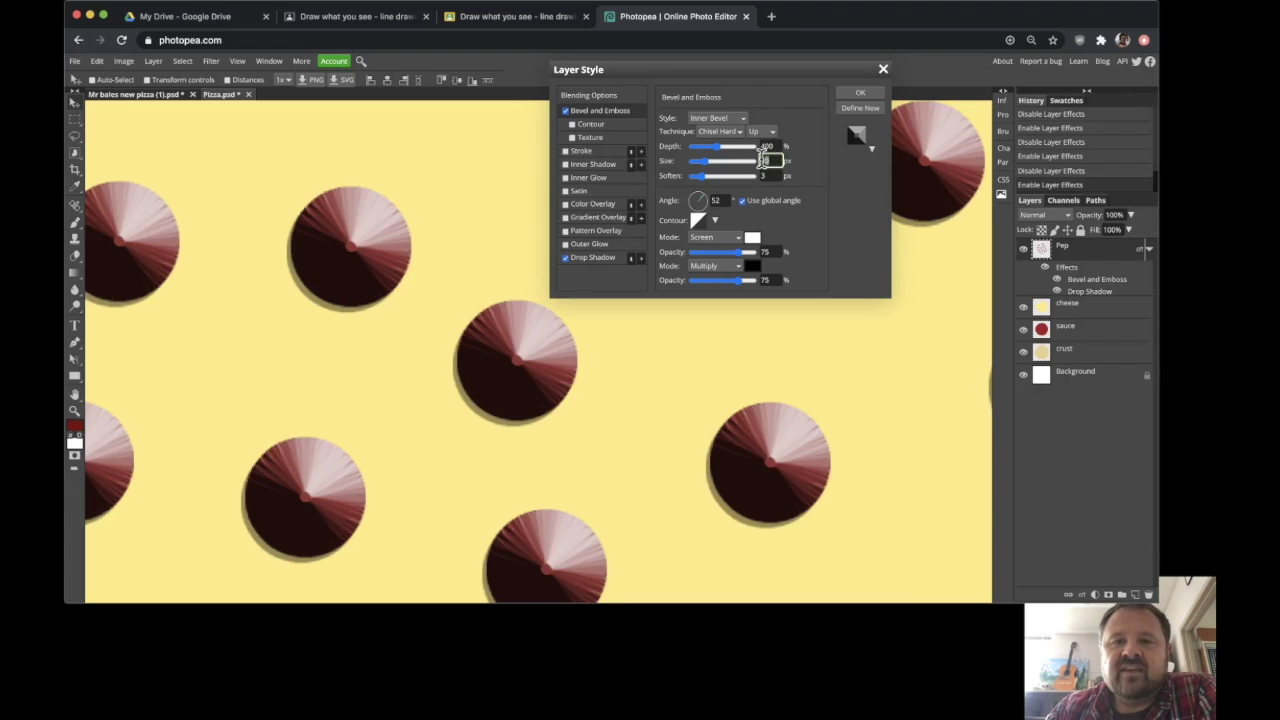
{"action": "type", "text": "3"}
{"action": "key", "text": "Return"}
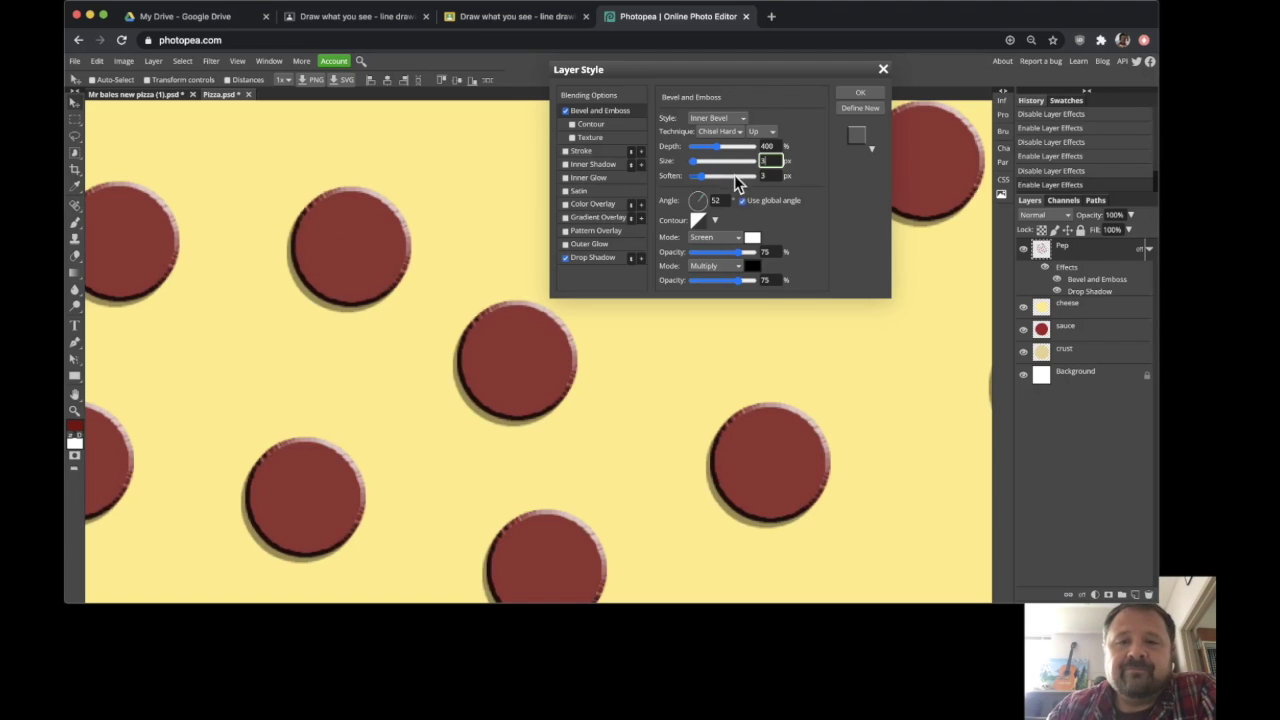
Compare the pepperoni bevel with Soften at 0 px and at about 15 px, leaving it at 0 px
{"action": "left_click", "coordinate": [691, 172]}
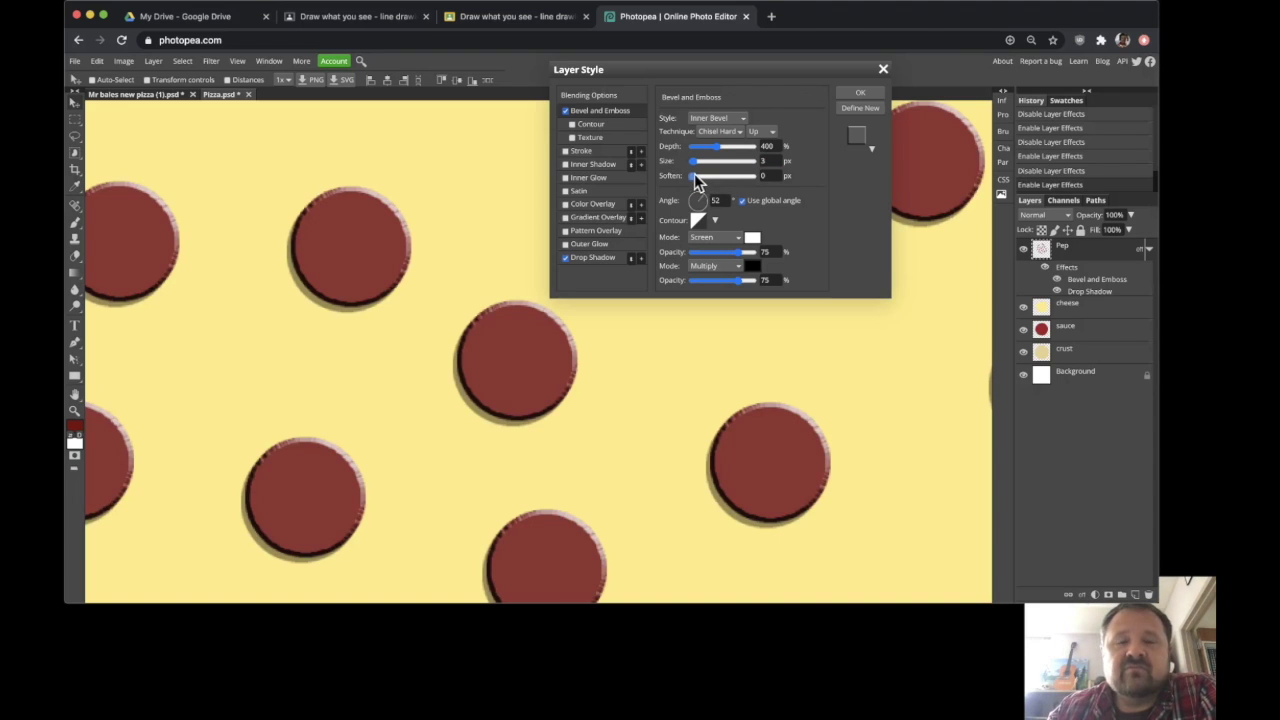
{"action": "left_click", "coordinate": [742, 177]}
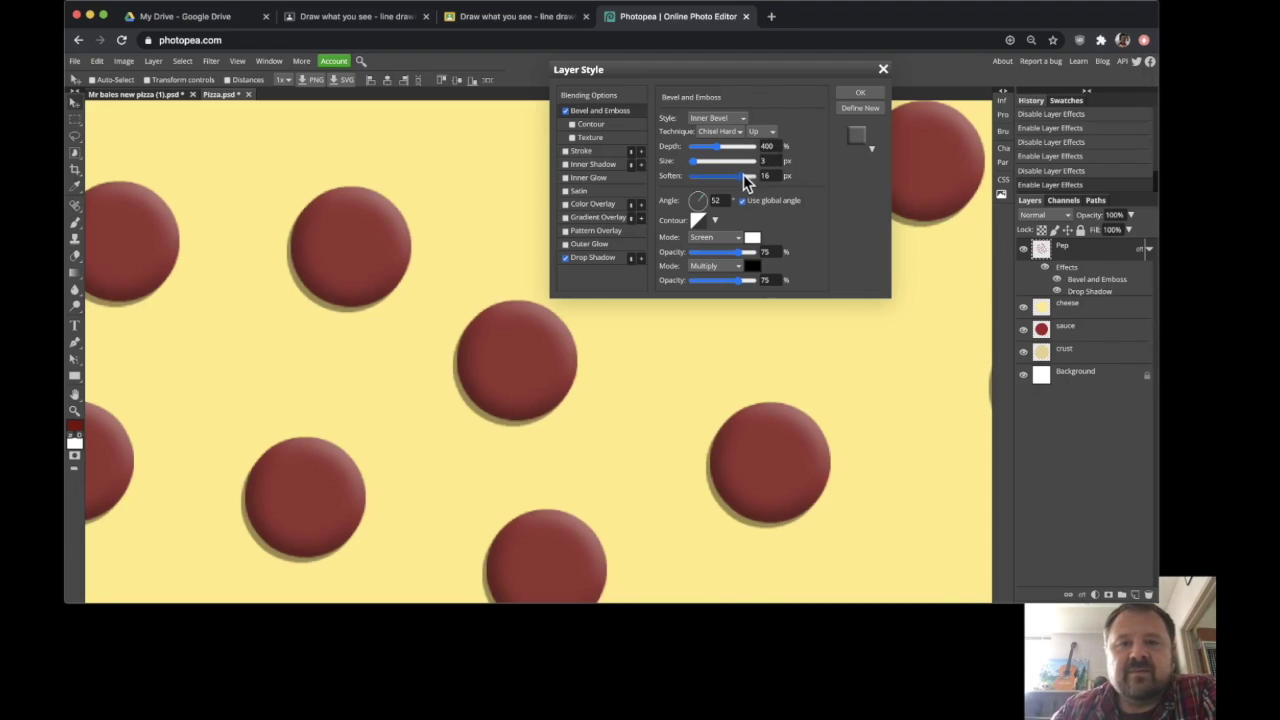
{"action": "left_click", "coordinate": [692, 178]}
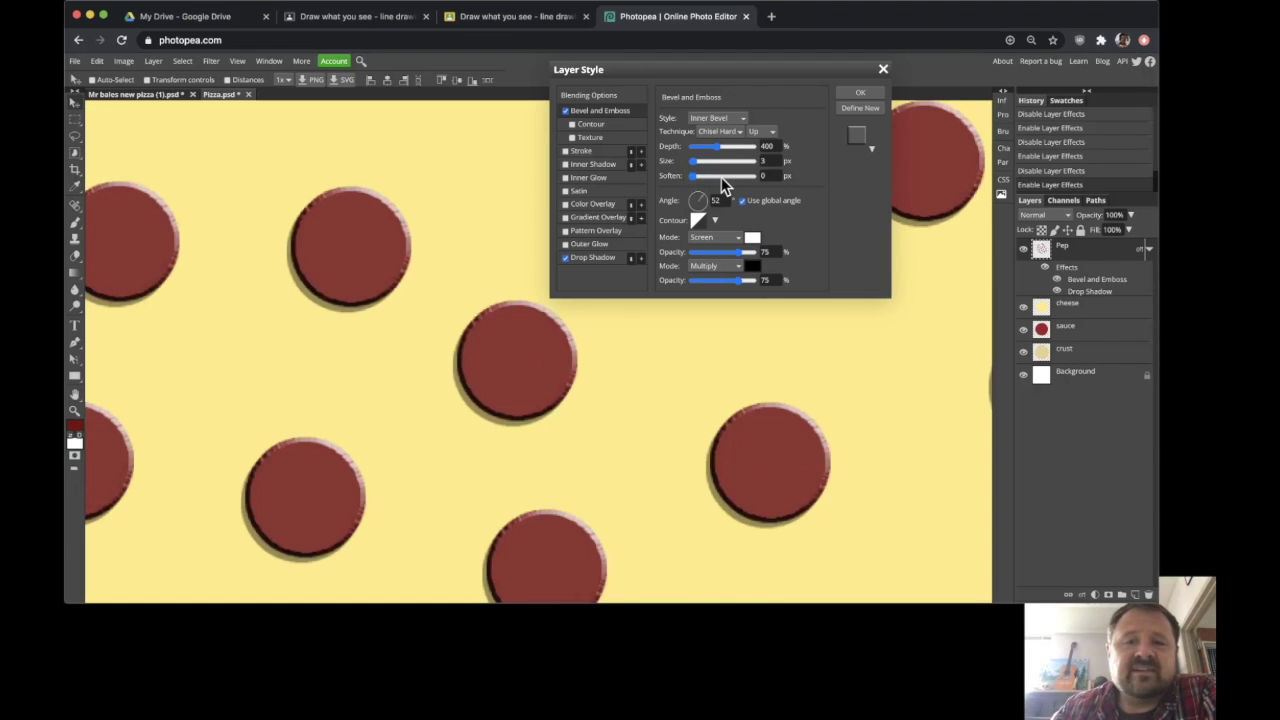
{"action": "left_click", "coordinate": [727, 177]}
{"action": "left_click", "coordinate": [729, 175]}
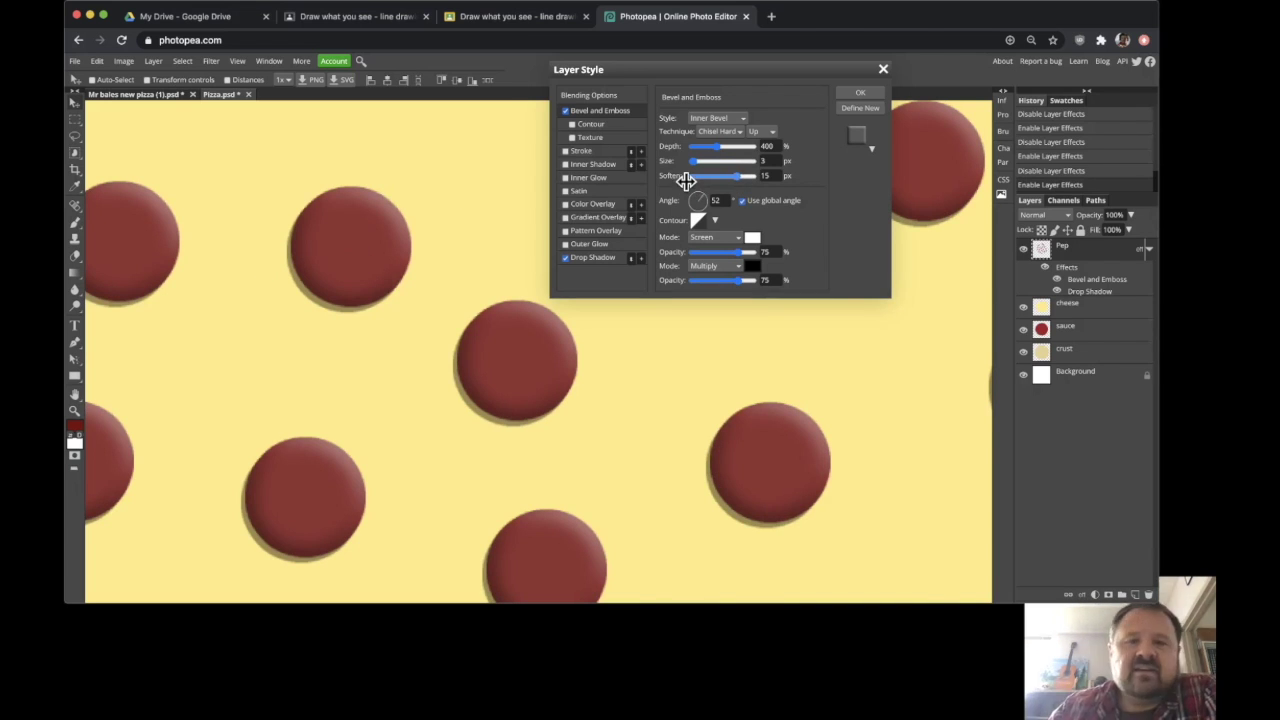
{"action": "left_click_drag", "start_coordinate": [685, 178], "coordinate": [688, 191]}
Enlarge the bevel size to 23 px and try depths of 125, 40, 0 and 3%, settling on a depth of 340%
{"action": "left_click_drag", "start_coordinate": [752, 158], "coordinate": [700, 165]}
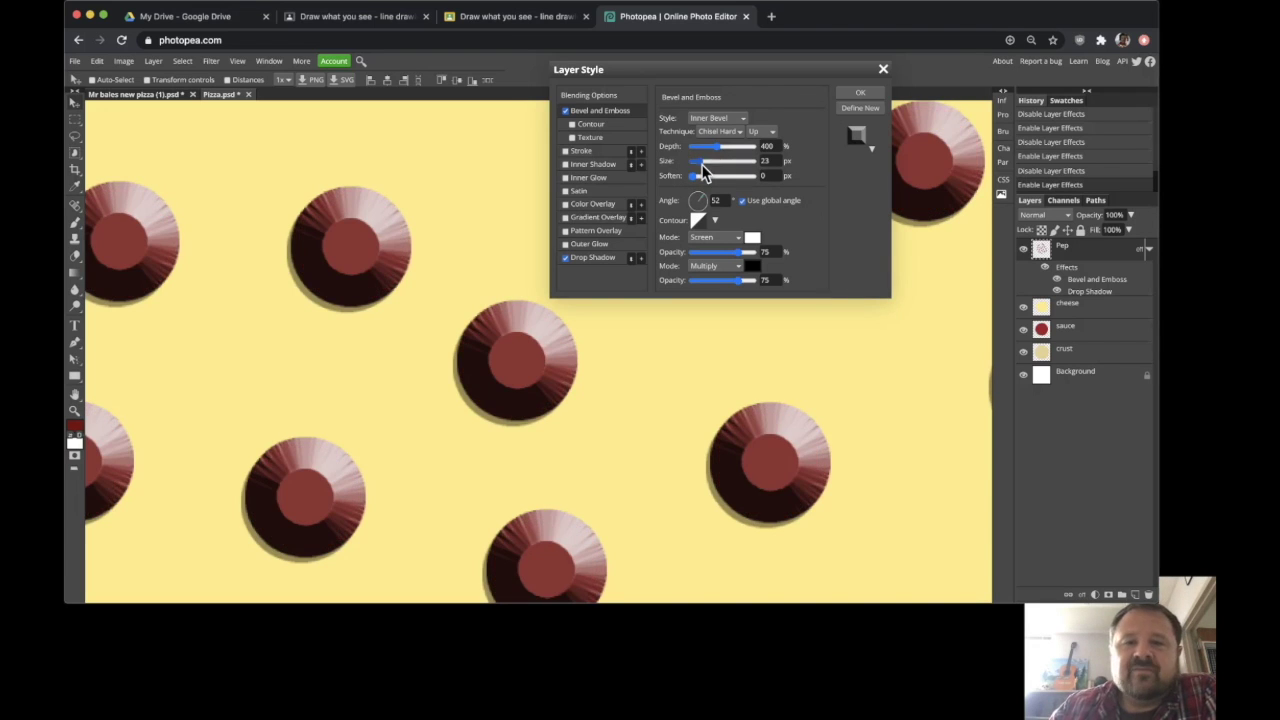
{"action": "left_click", "coordinate": [700, 146]}
{"action": "left_click_drag", "start_coordinate": [700, 148], "coordinate": [693, 148]}
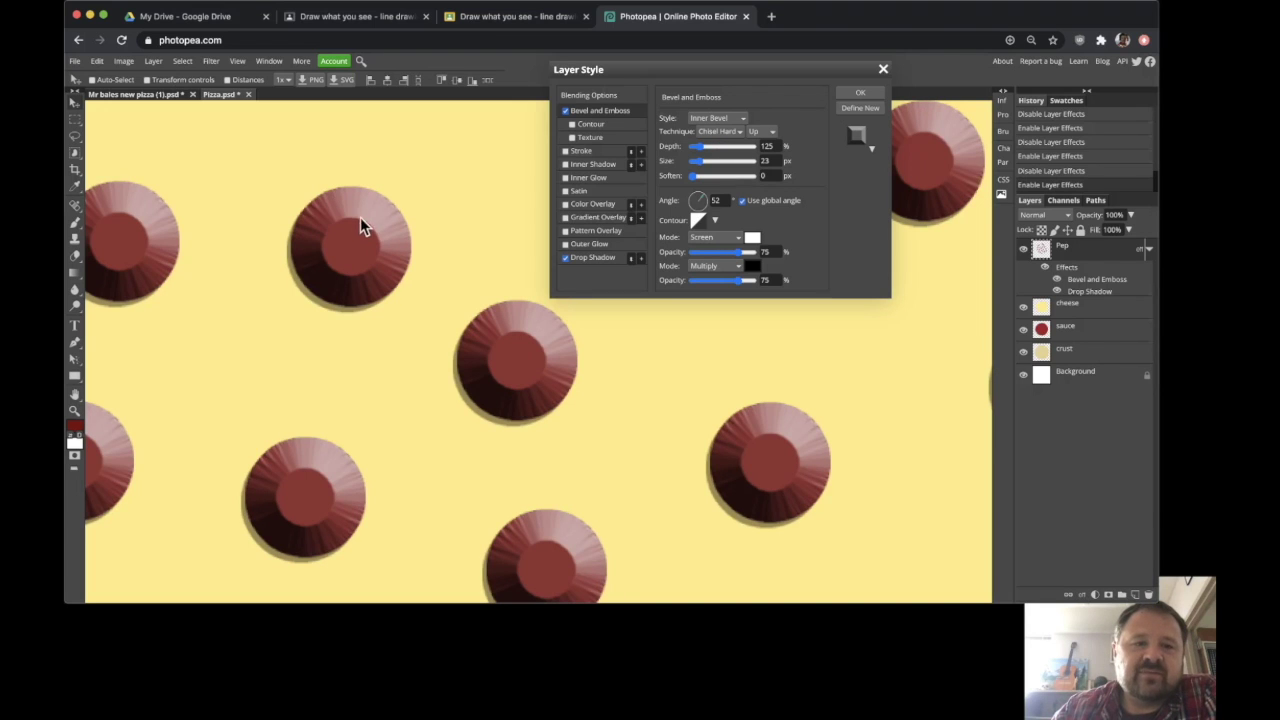
{"action": "left_click", "coordinate": [692, 148]}
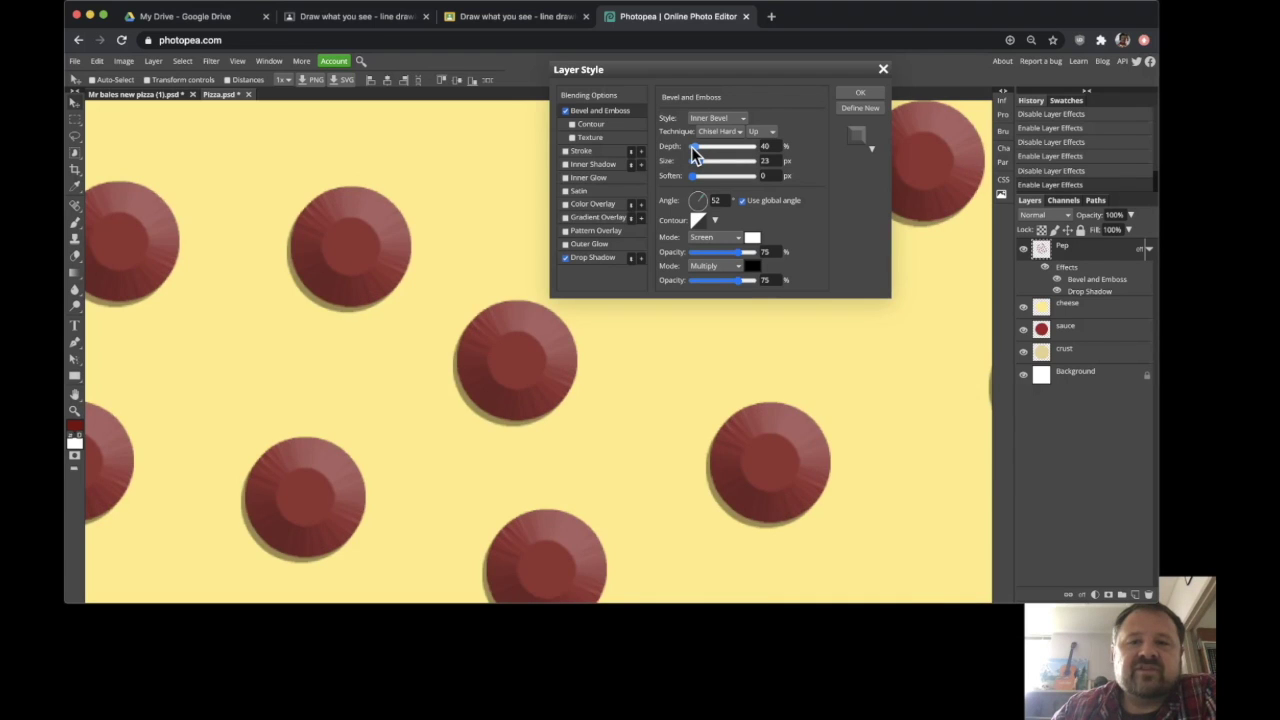
{"action": "left_click_drag", "start_coordinate": [693, 148], "coordinate": [686, 148]}
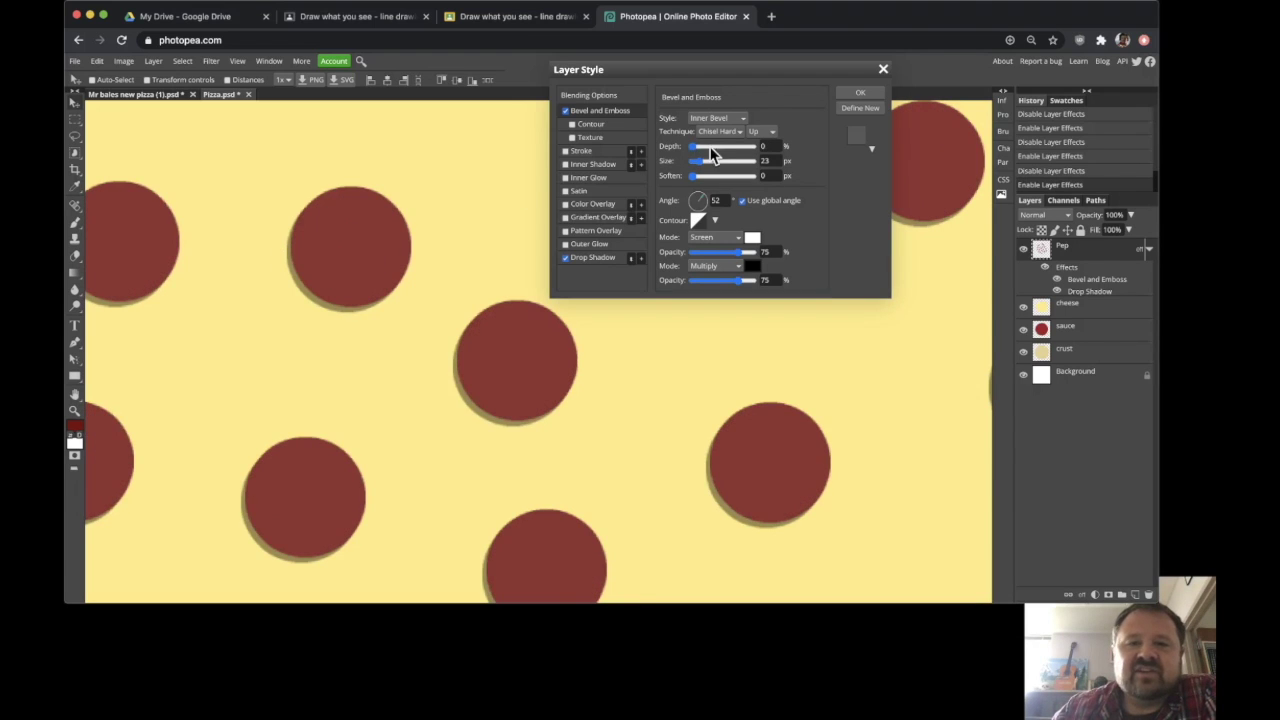
{"action": "left_click", "coordinate": [768, 146]}
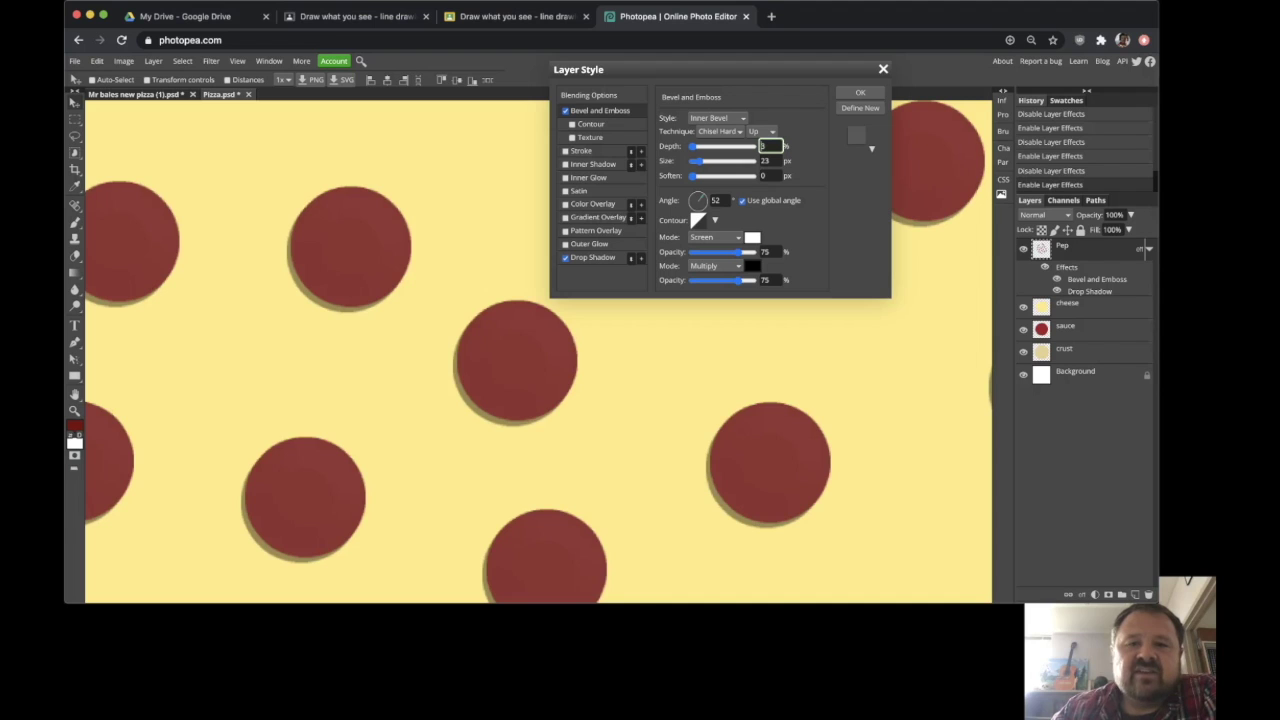
{"action": "left_click_drag", "start_coordinate": [707, 155], "coordinate": [729, 157]}
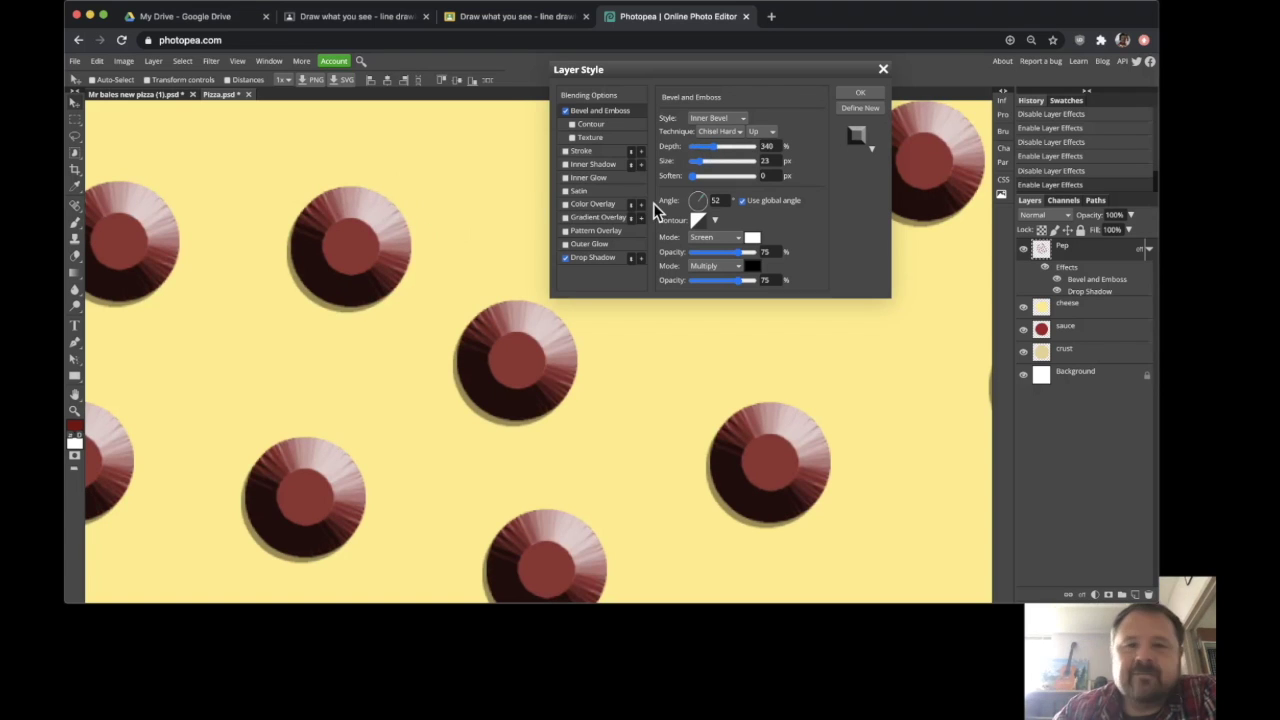
Set the pepperoni's bevel size to 3 px and apply the Pep layer's style
{"action": "left_click", "coordinate": [776, 160]}
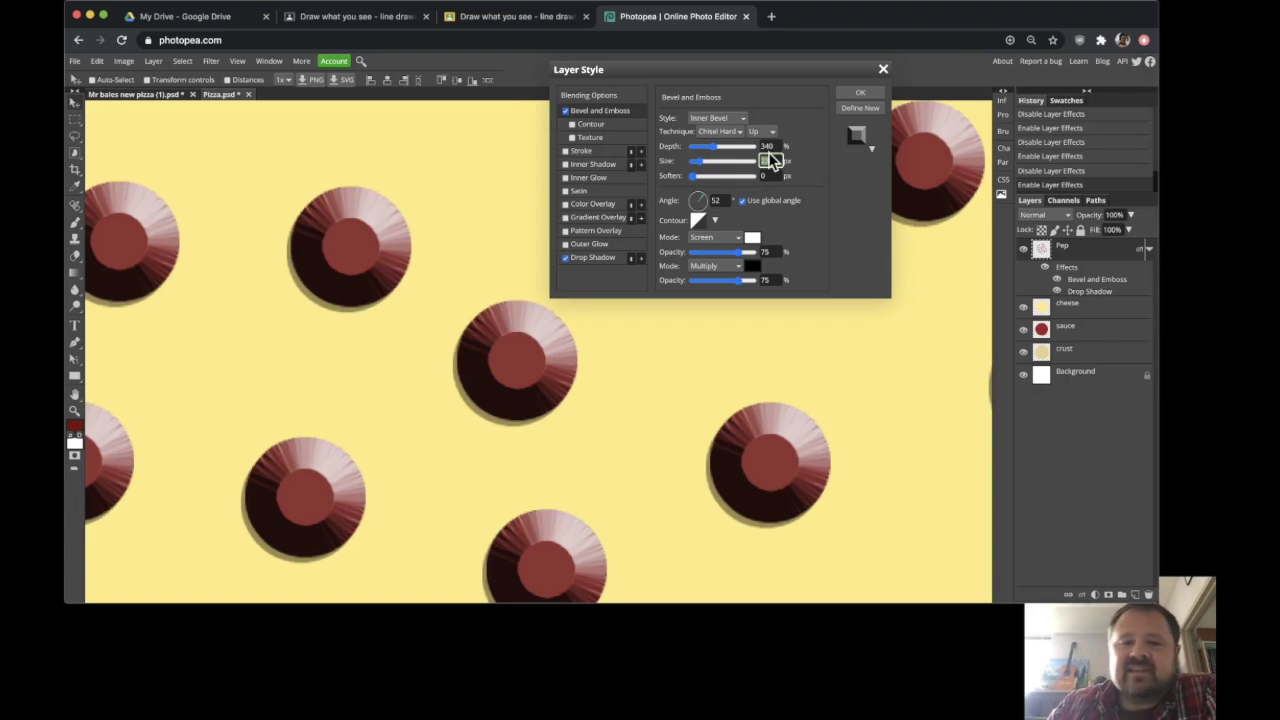
{"action": "type", "text": "3"}
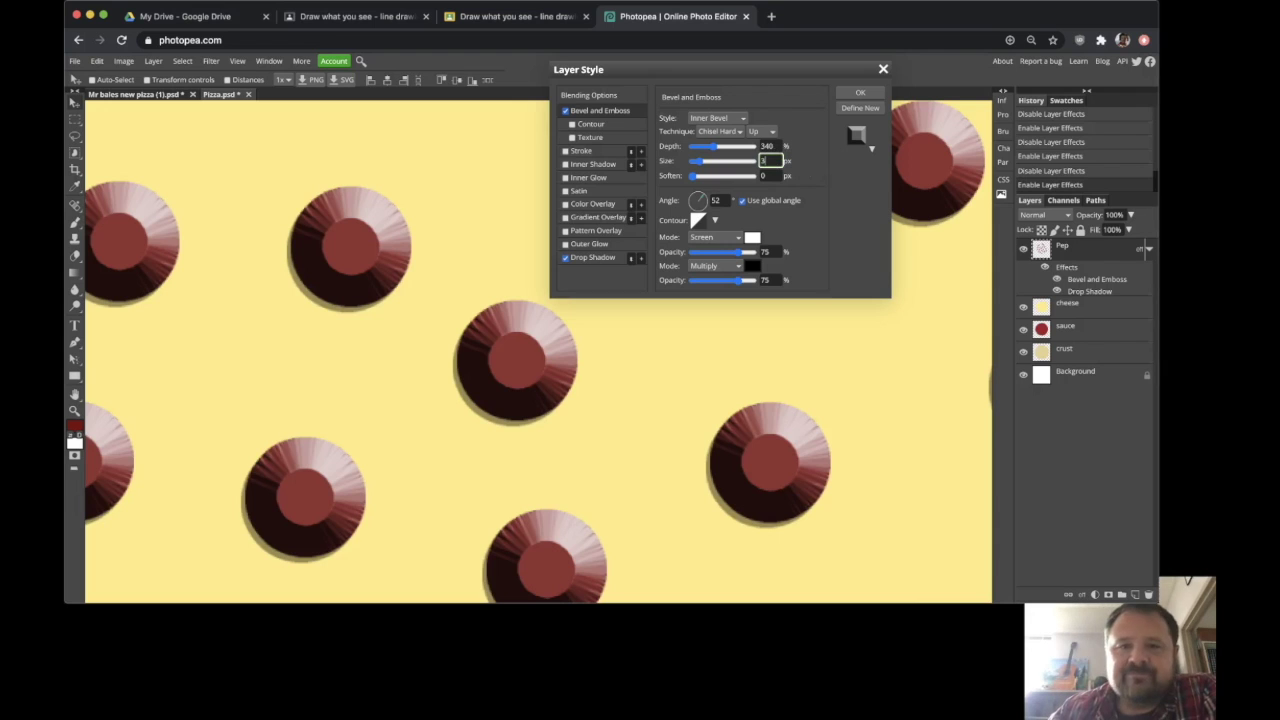
{"action": "key", "text": "Return"}
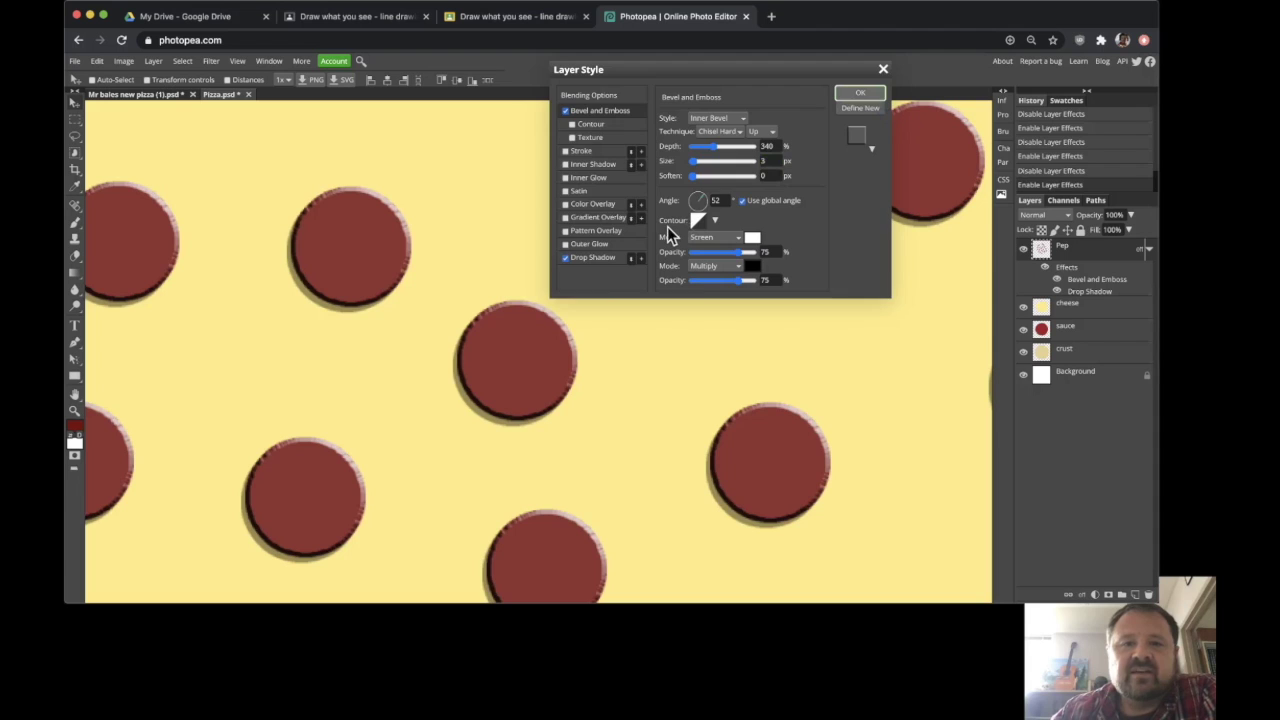
{"action": "left_click", "coordinate": [860, 93]}
{"action": "scroll", "coordinate": [577, 215], "scroll_direction": "down", "scroll_amount": 5}
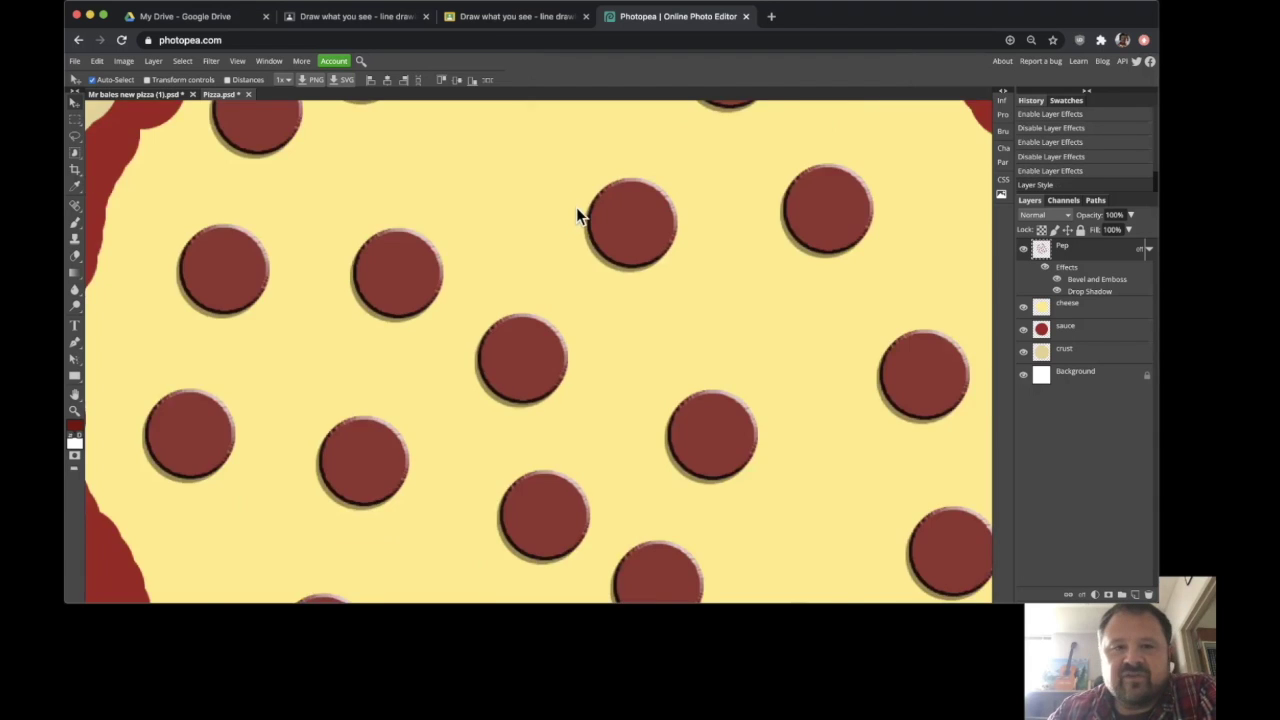
{"action": "scroll", "coordinate": [577, 215], "scroll_direction": "down", "scroll_amount": 5}
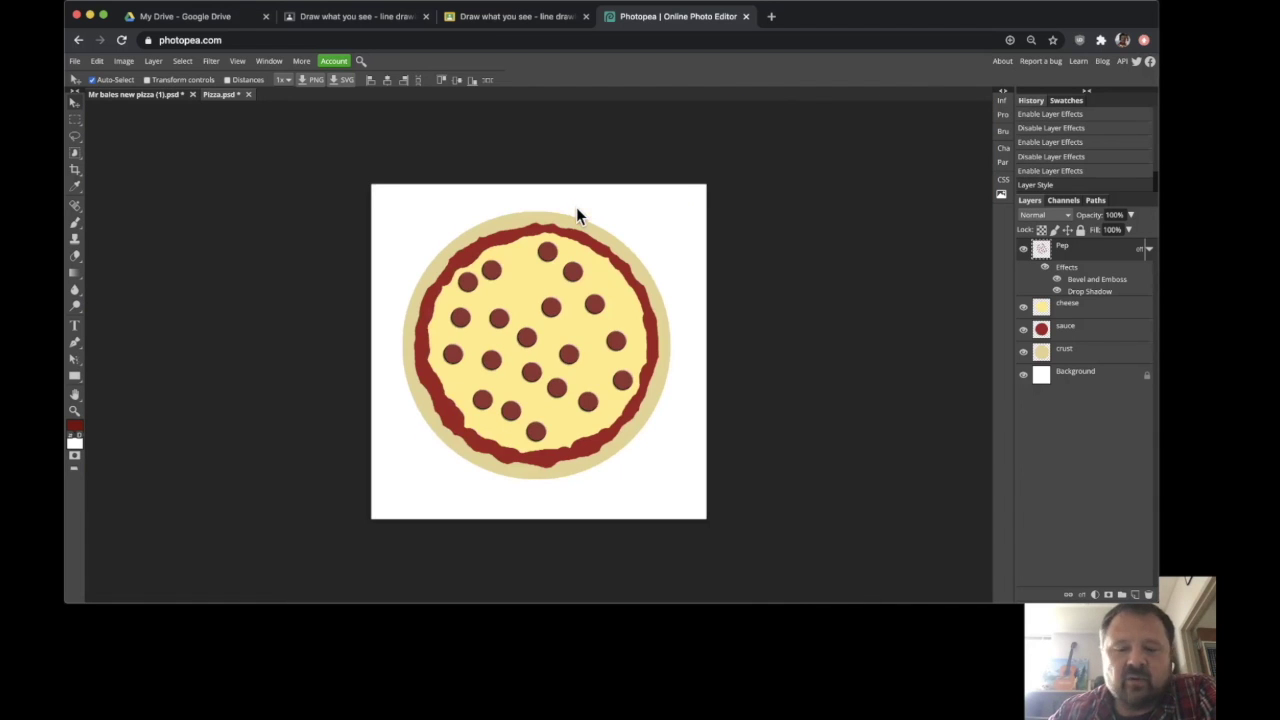
{"action": "scroll", "coordinate": [577, 215], "scroll_direction": "up", "scroll_amount": 5}
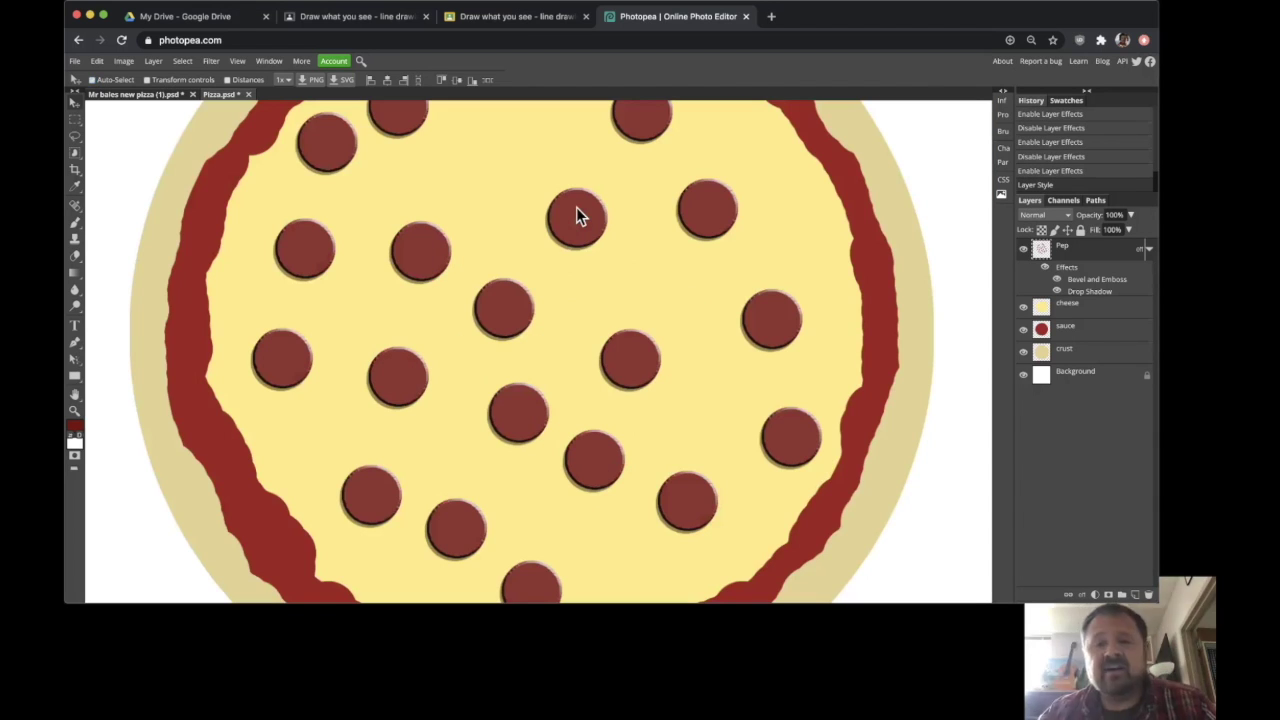
{"action": "scroll", "coordinate": [660, 280], "scroll_direction": "up", "scroll_amount": 5}
{"action": "scroll", "coordinate": [660, 316], "scroll_direction": "up", "scroll_amount": 2}
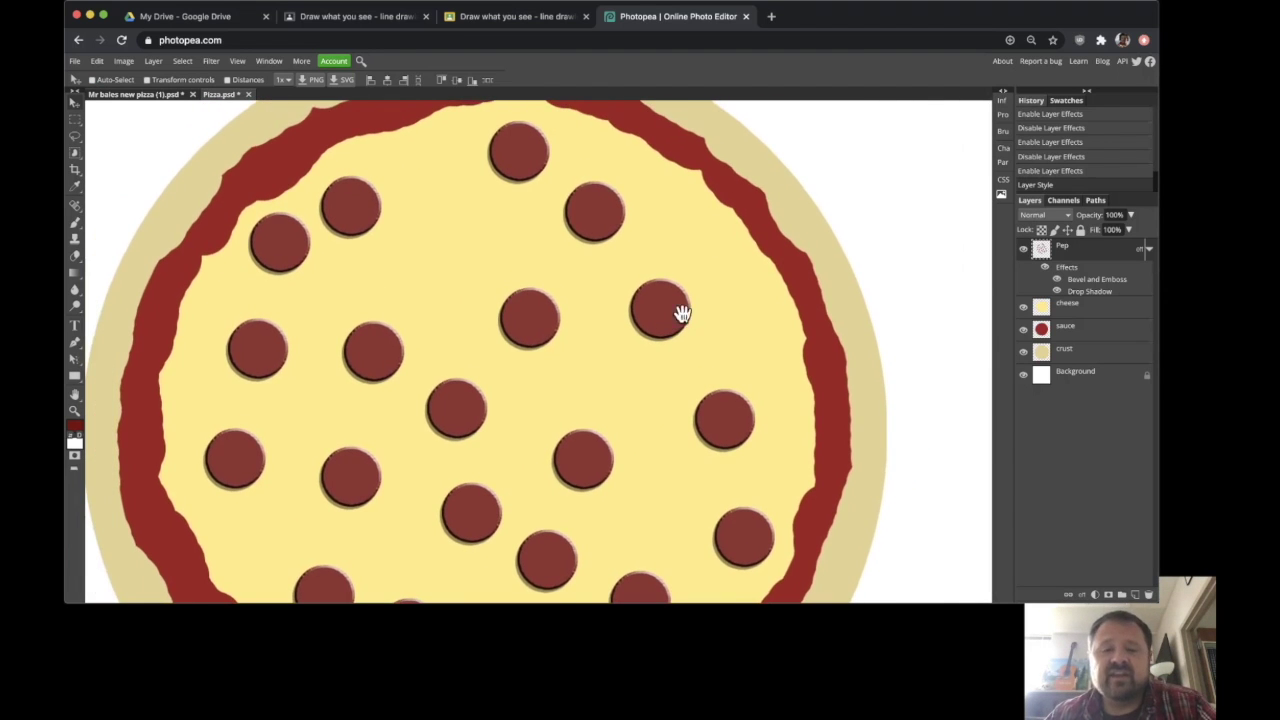
Add a drop shadow to the cheese layer with 42% opacity and a 5 px distance, apply it, and expand the layer's effects list
{"action": "left_click", "coordinate": [1123, 312]}
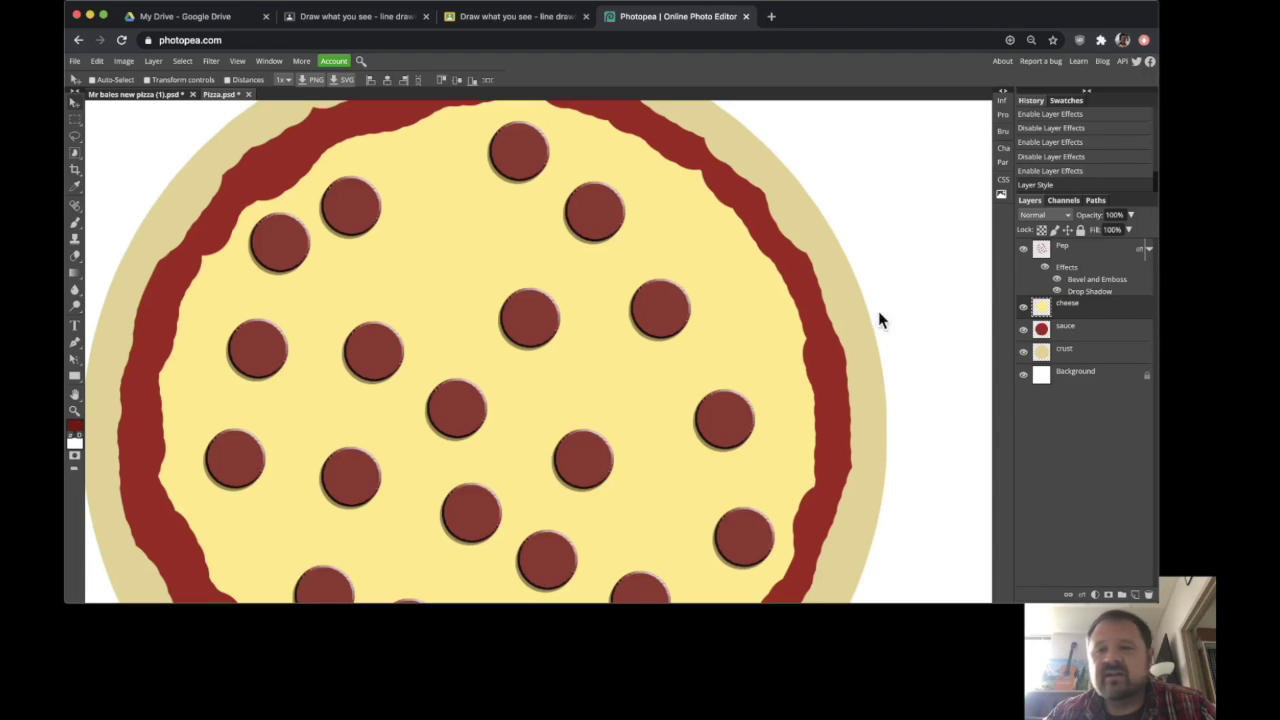
{"action": "double_click", "coordinate": [1133, 313]}
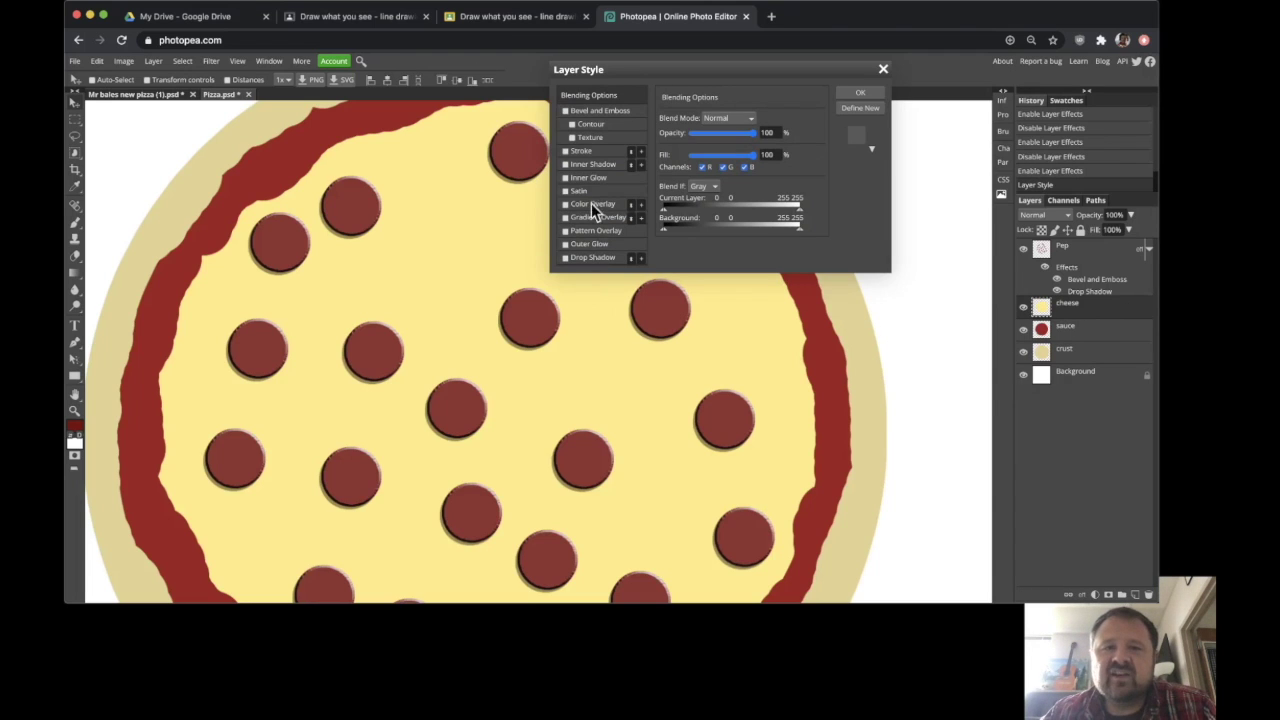
{"action": "left_click_drag", "start_coordinate": [599, 66], "coordinate": [810, 63]}
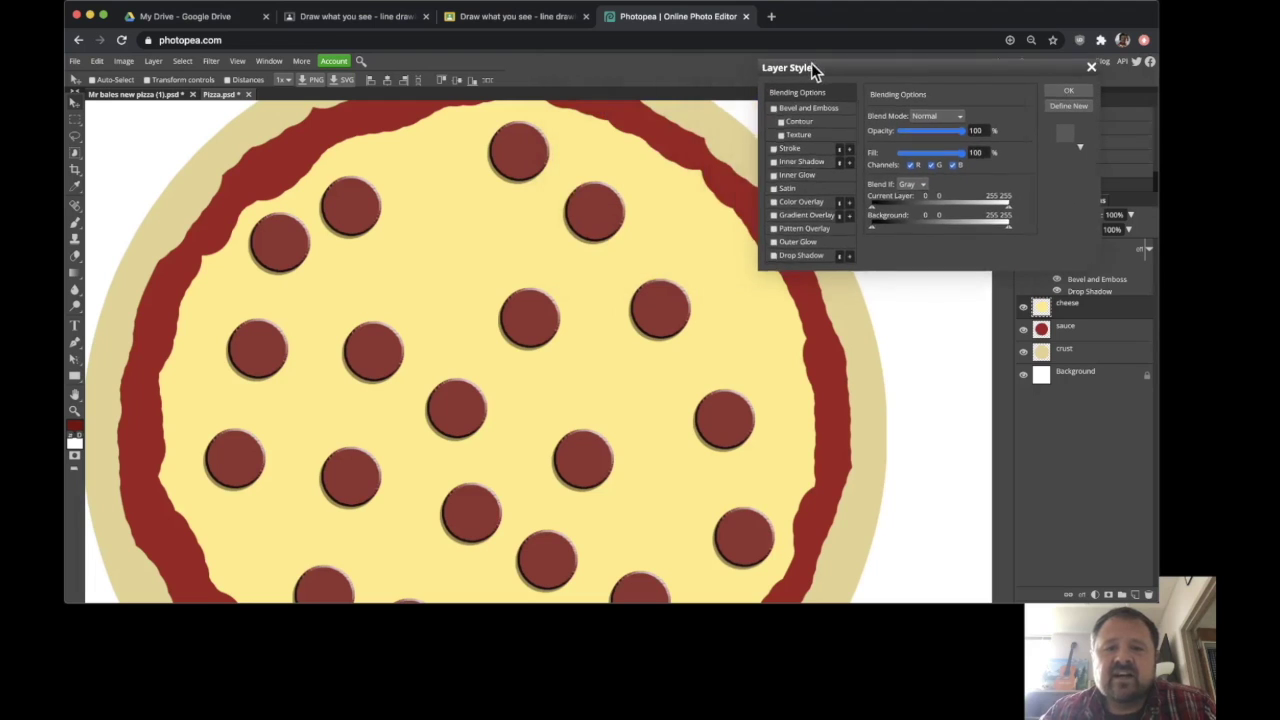
{"action": "left_click", "coordinate": [800, 255]}
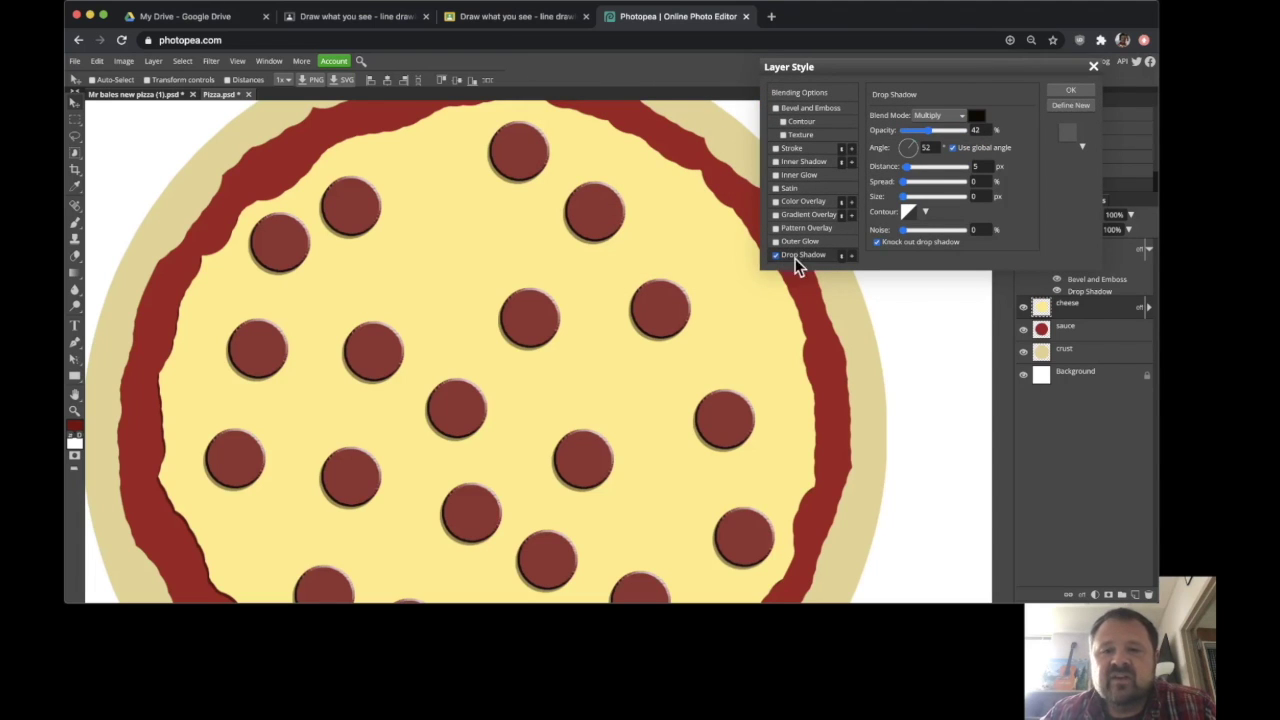
{"action": "left_click_drag", "start_coordinate": [882, 68], "coordinate": [775, 57]}
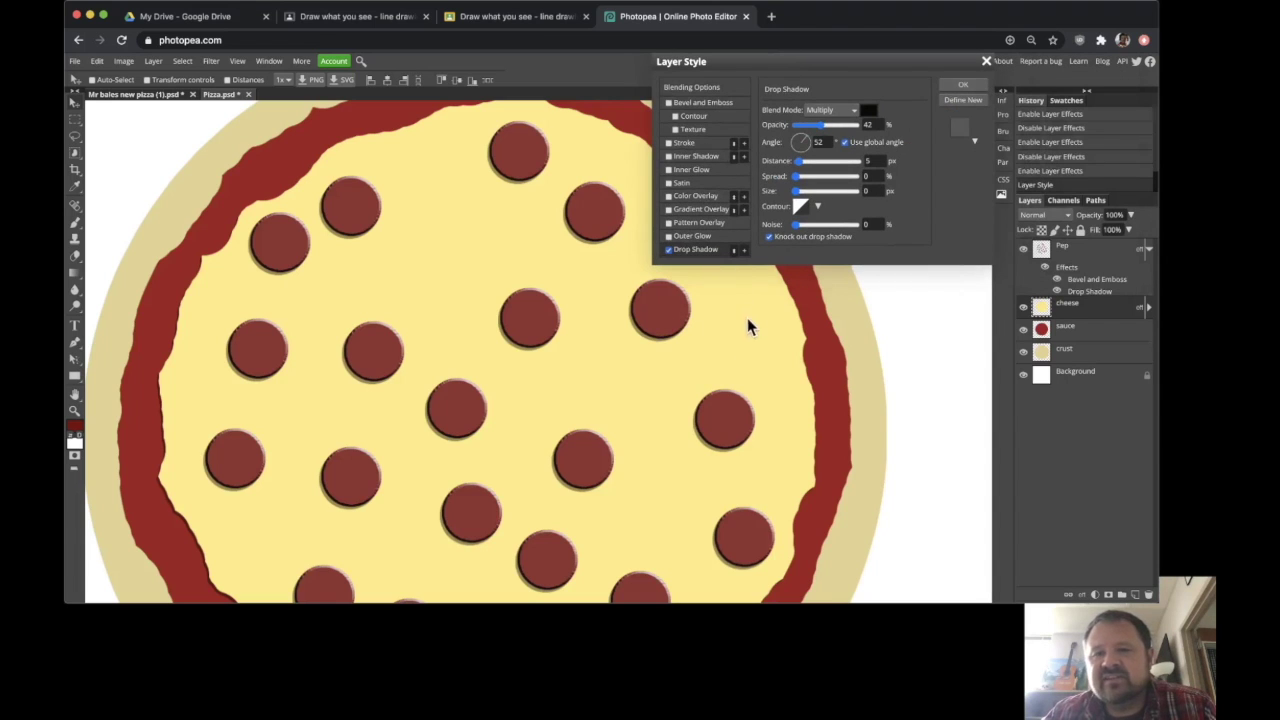
{"action": "left_click", "coordinate": [954, 84]}
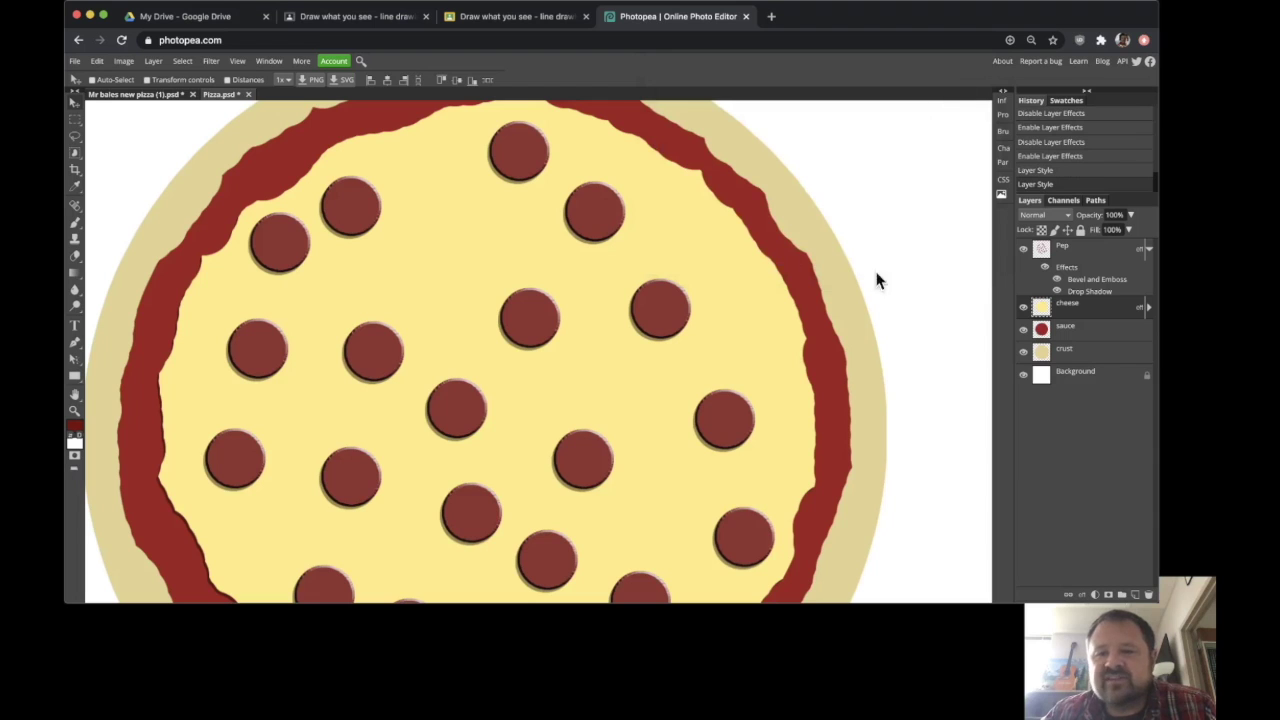
{"action": "left_click", "coordinate": [1148, 308]}
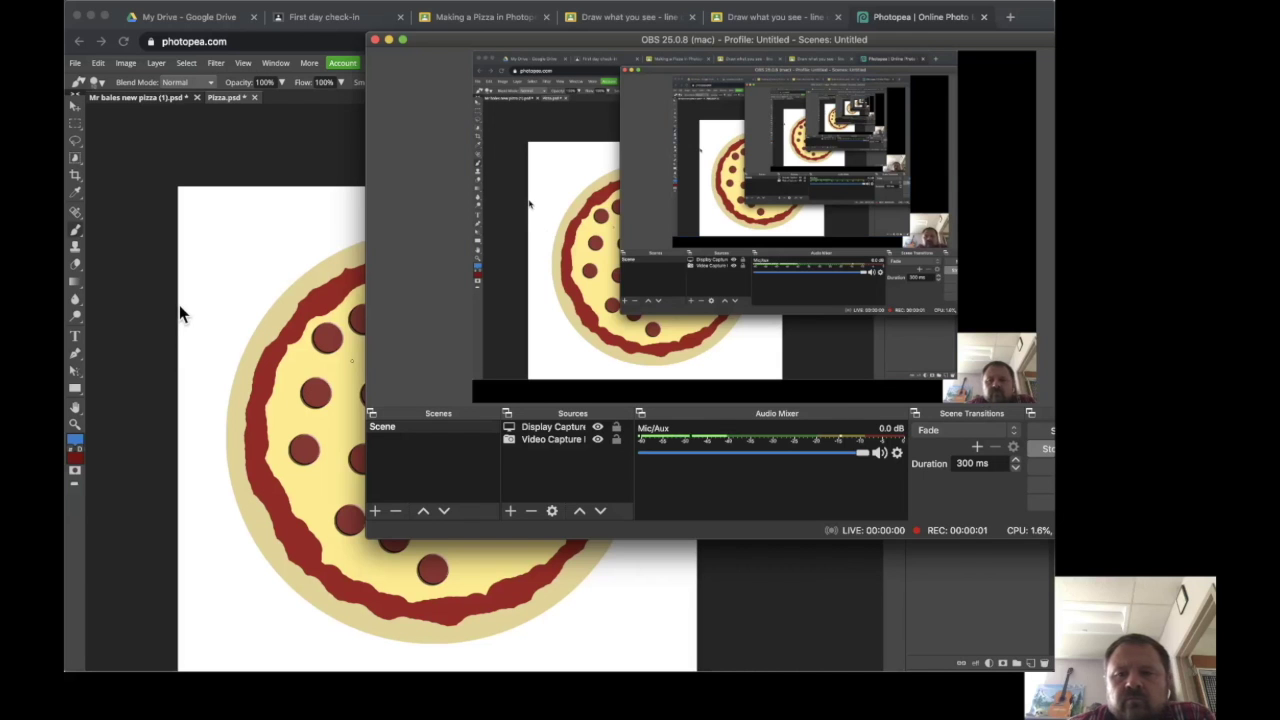
Switch to the Photopea window and compare the Pepperoni layer with and without its effects, leaving them enabled
{"action": "left_click", "coordinate": [180, 308]}
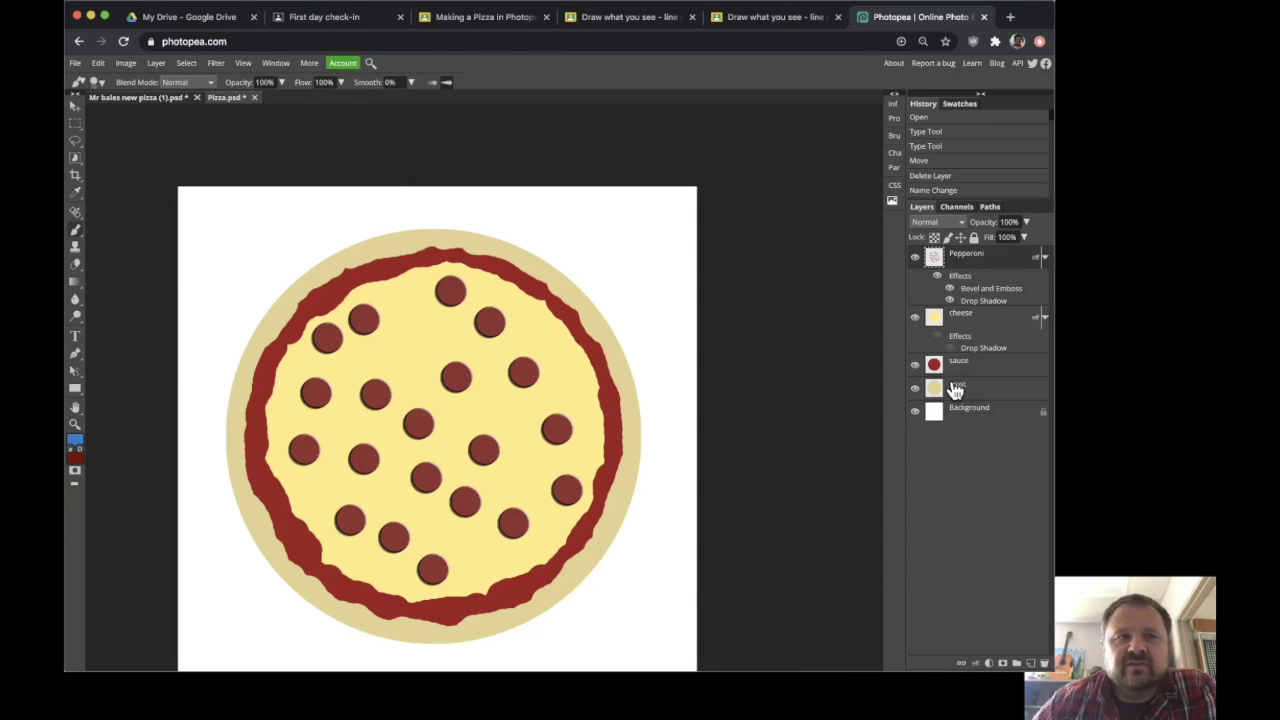
{"action": "left_click", "coordinate": [913, 259]}
{"action": "left_click", "coordinate": [913, 259]}
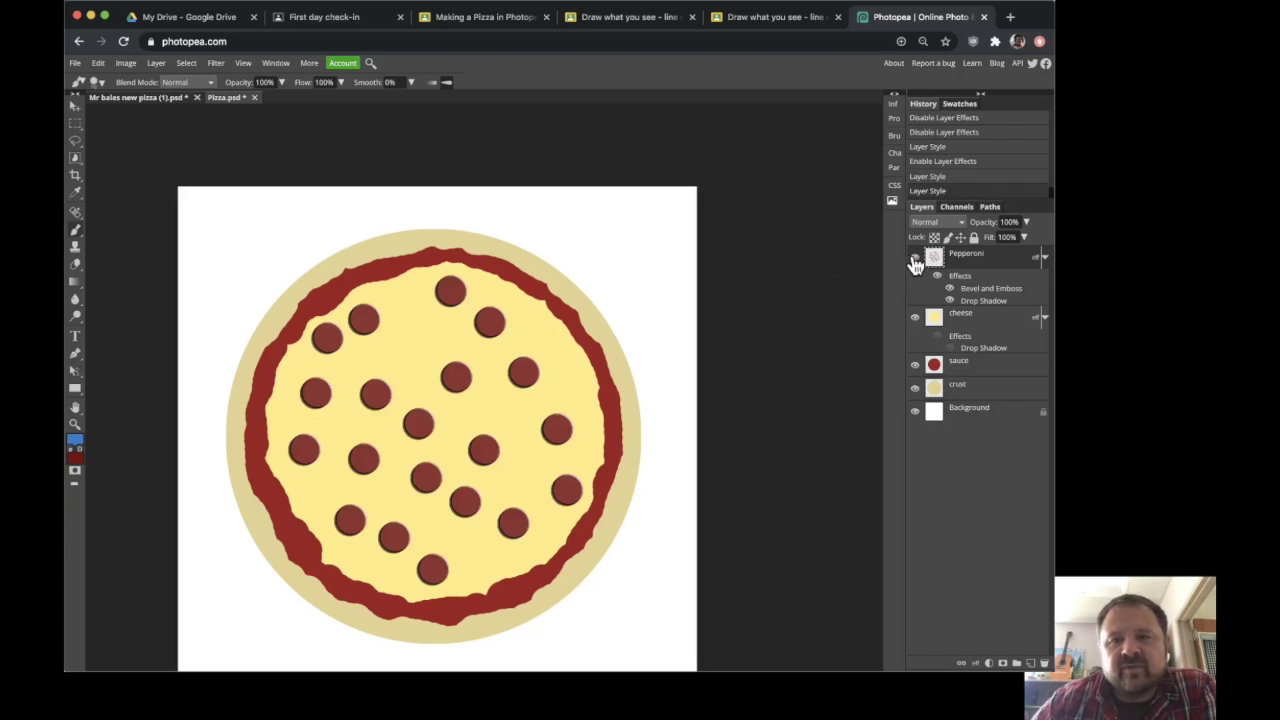
{"action": "left_click", "coordinate": [937, 277]}
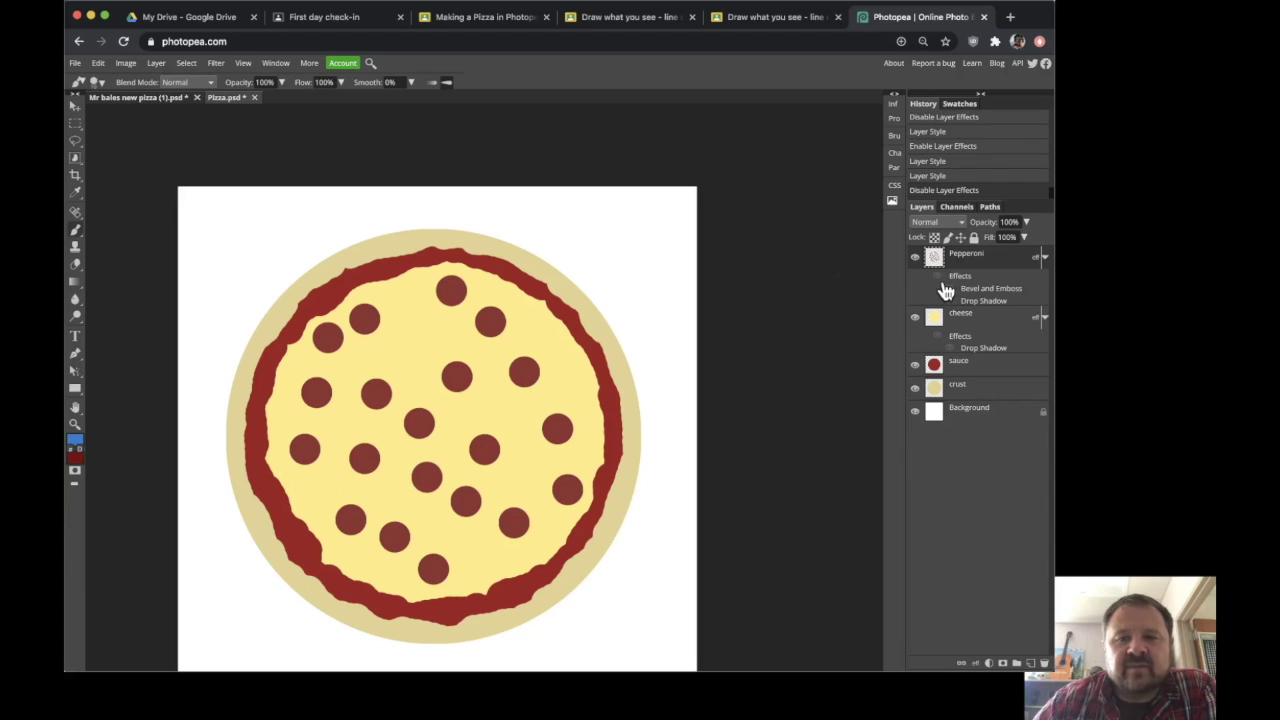
{"action": "left_click", "coordinate": [937, 279]}
{"action": "left_click", "coordinate": [937, 279]}
{"action": "left_click", "coordinate": [938, 279]}
{"action": "left_click", "coordinate": [938, 279]}
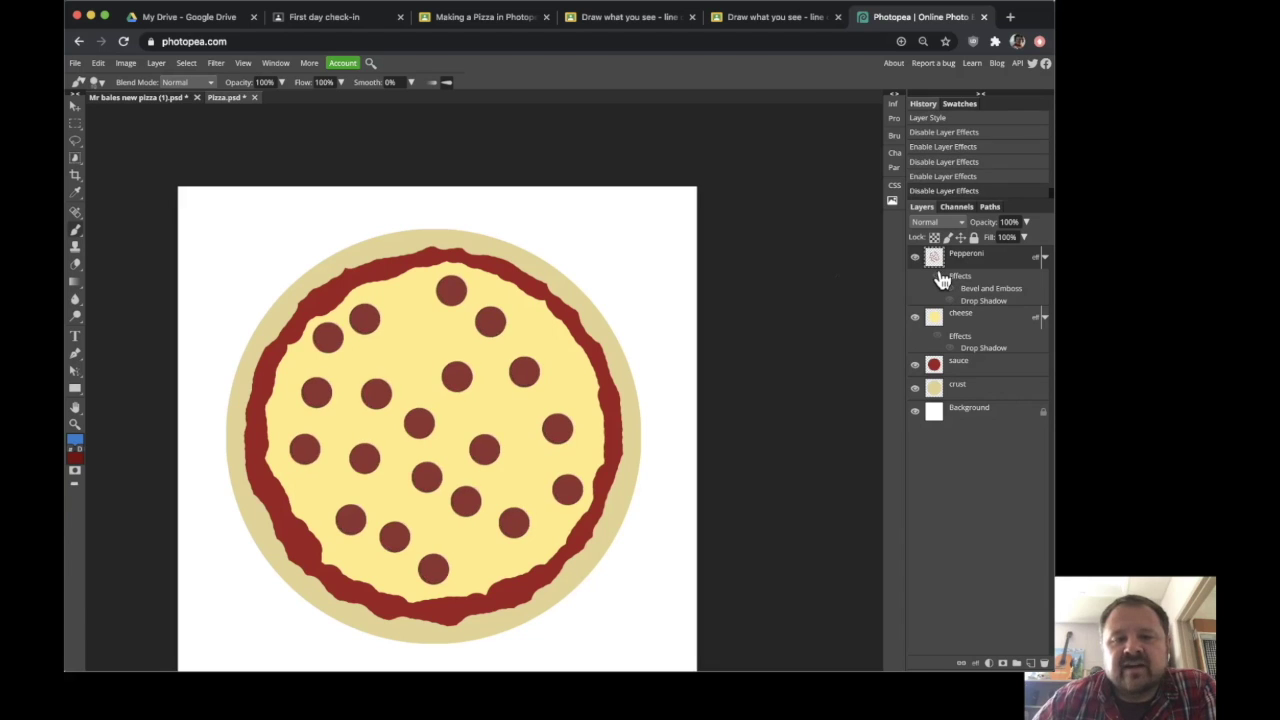
{"action": "left_click", "coordinate": [938, 279]}
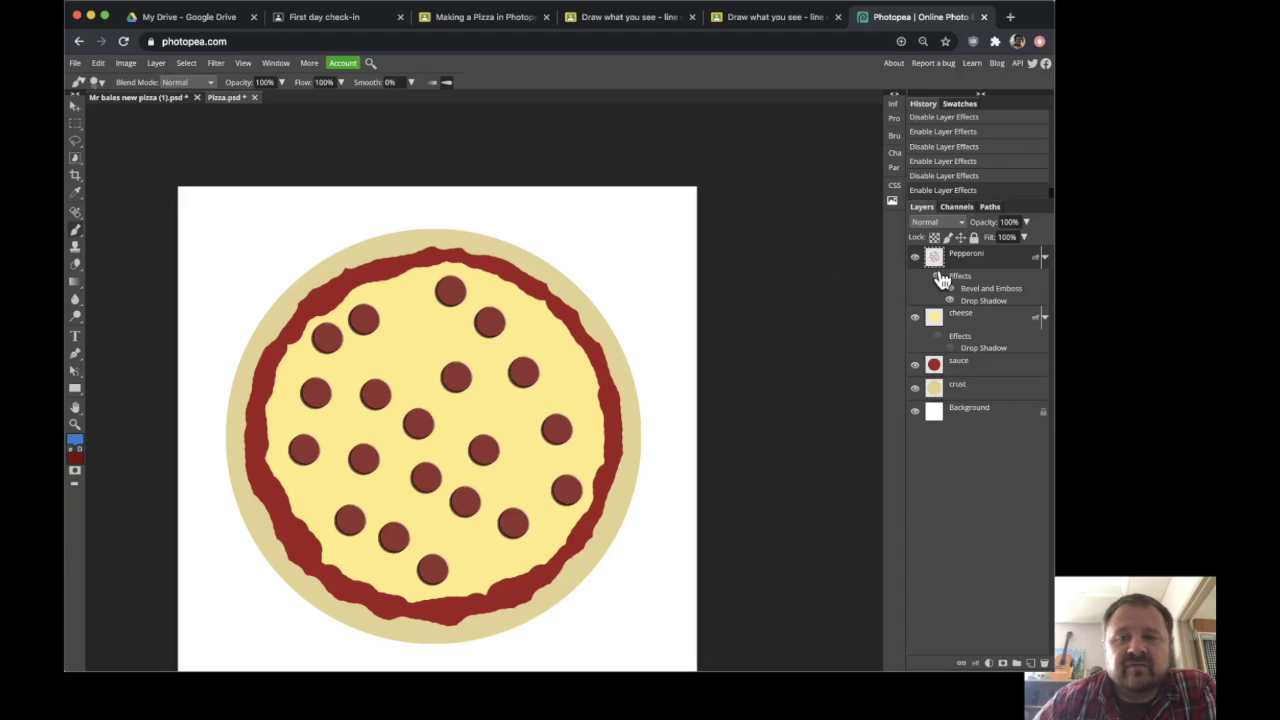
Enable the cheese layer's effects together with its Drop Shadow
{"action": "left_click", "coordinate": [1003, 322]}
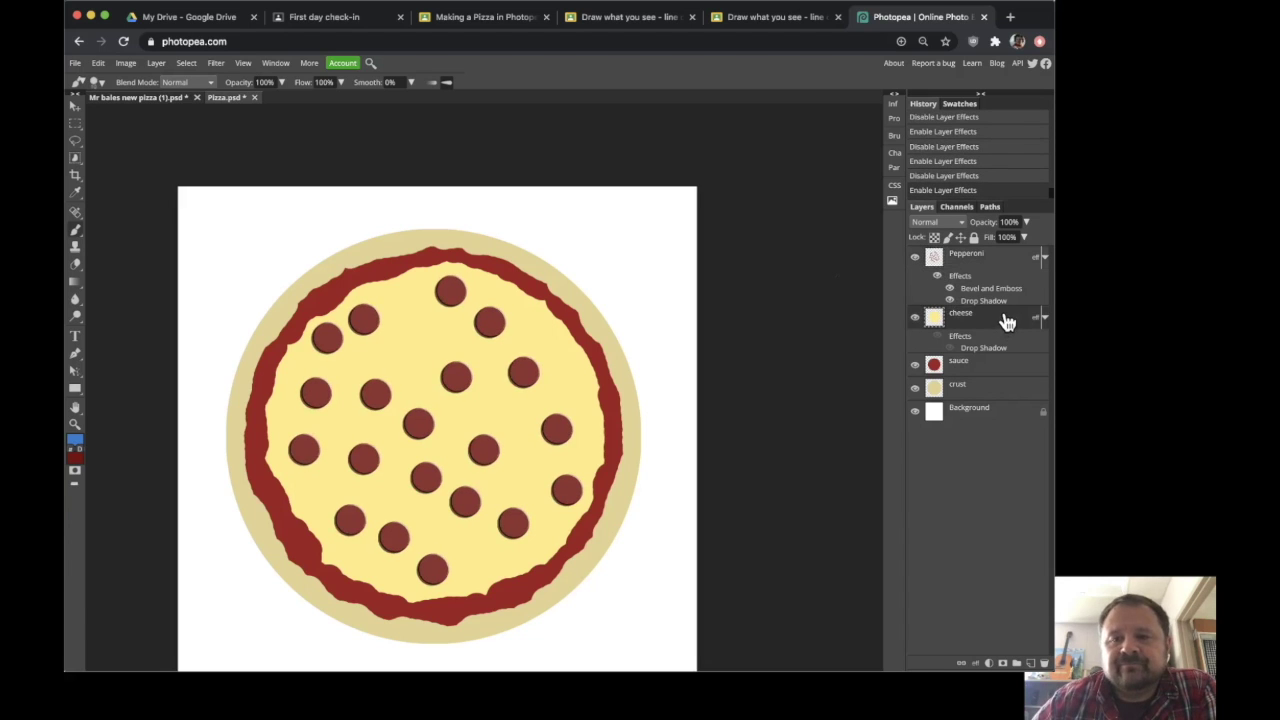
{"action": "left_click", "coordinate": [938, 337]}
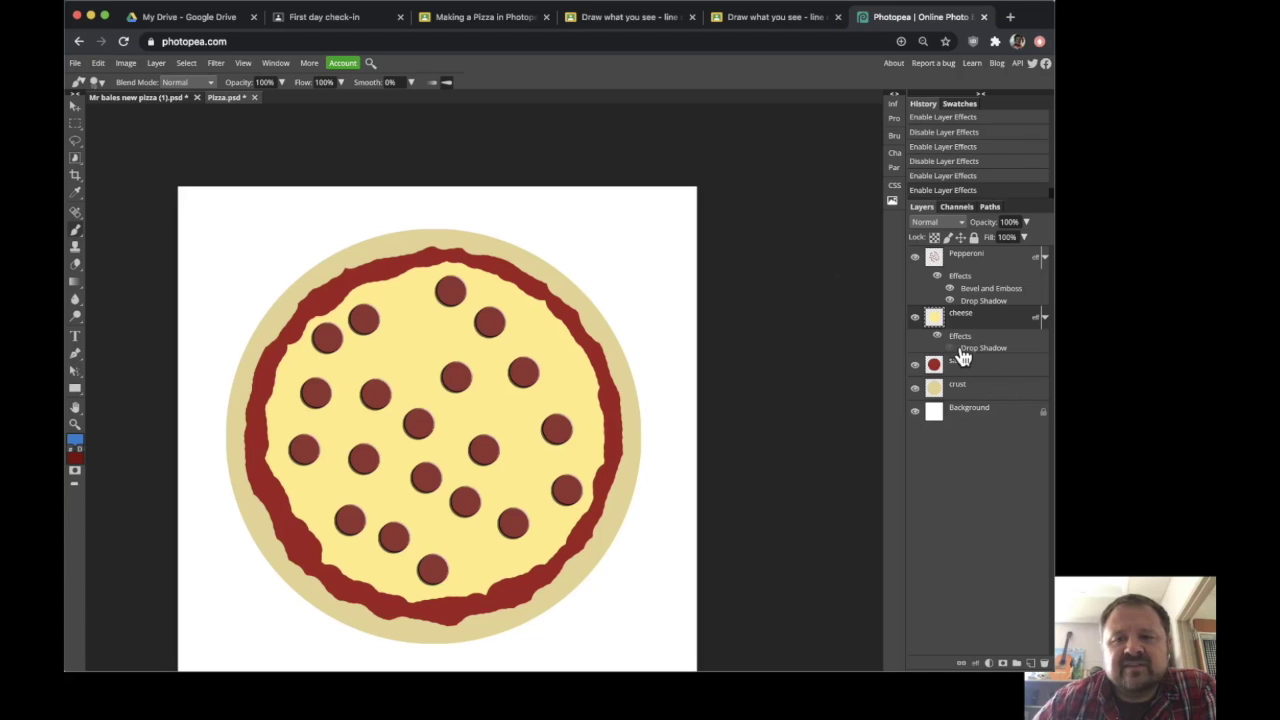
{"action": "left_click", "coordinate": [951, 349]}
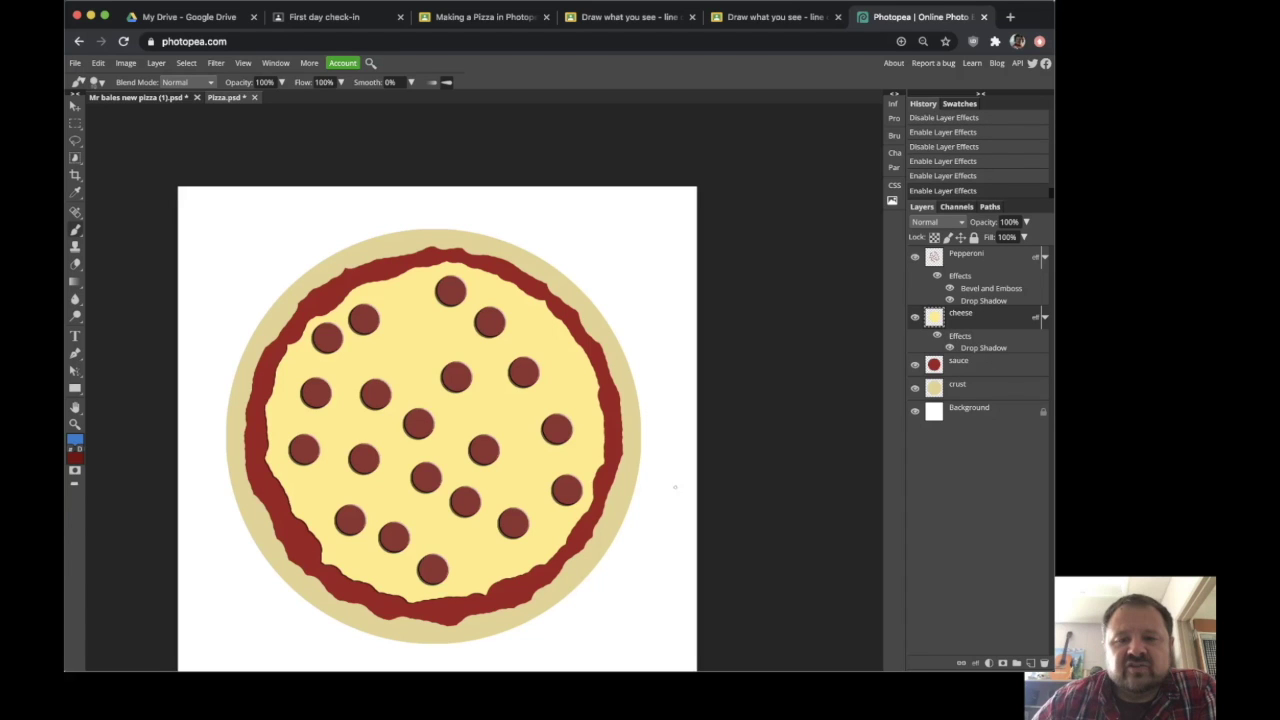
Set the cheese layer's drop shadow distance to 7 px
{"action": "double_click", "coordinate": [997, 316]}
{"action": "left_click_drag", "start_coordinate": [756, 206], "coordinate": [722, 163]}
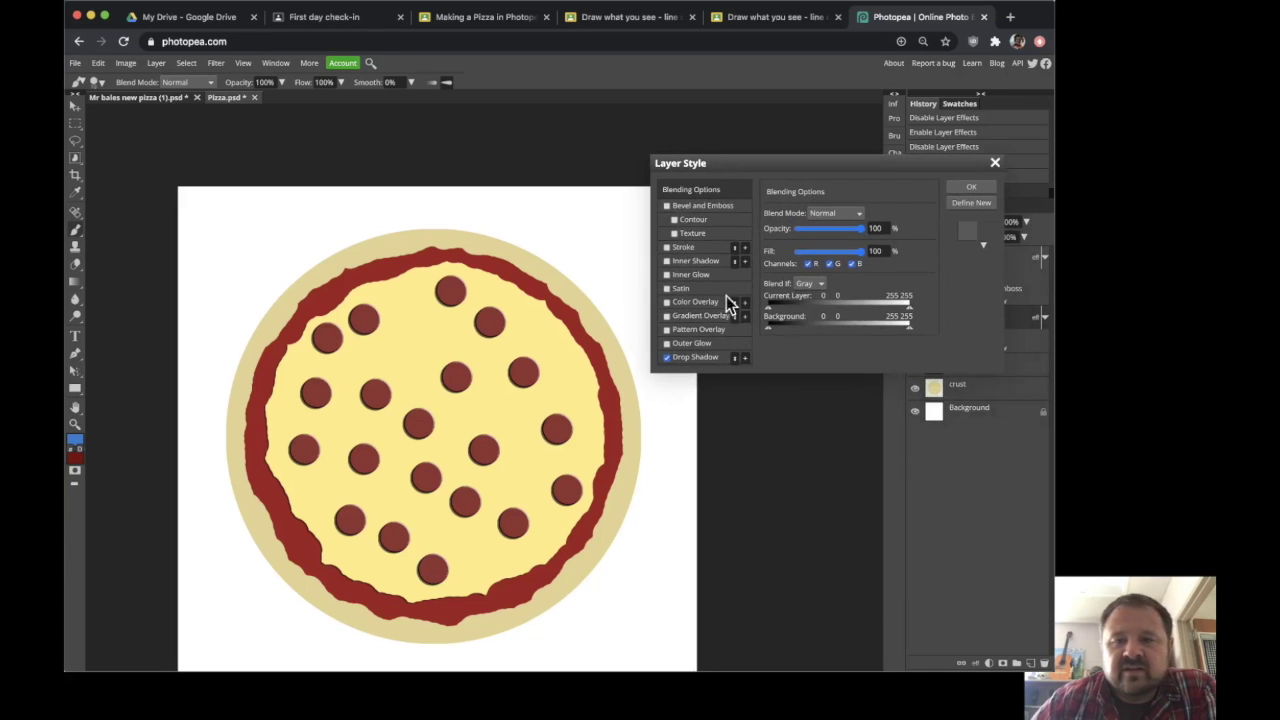
{"action": "left_click", "coordinate": [704, 359]}
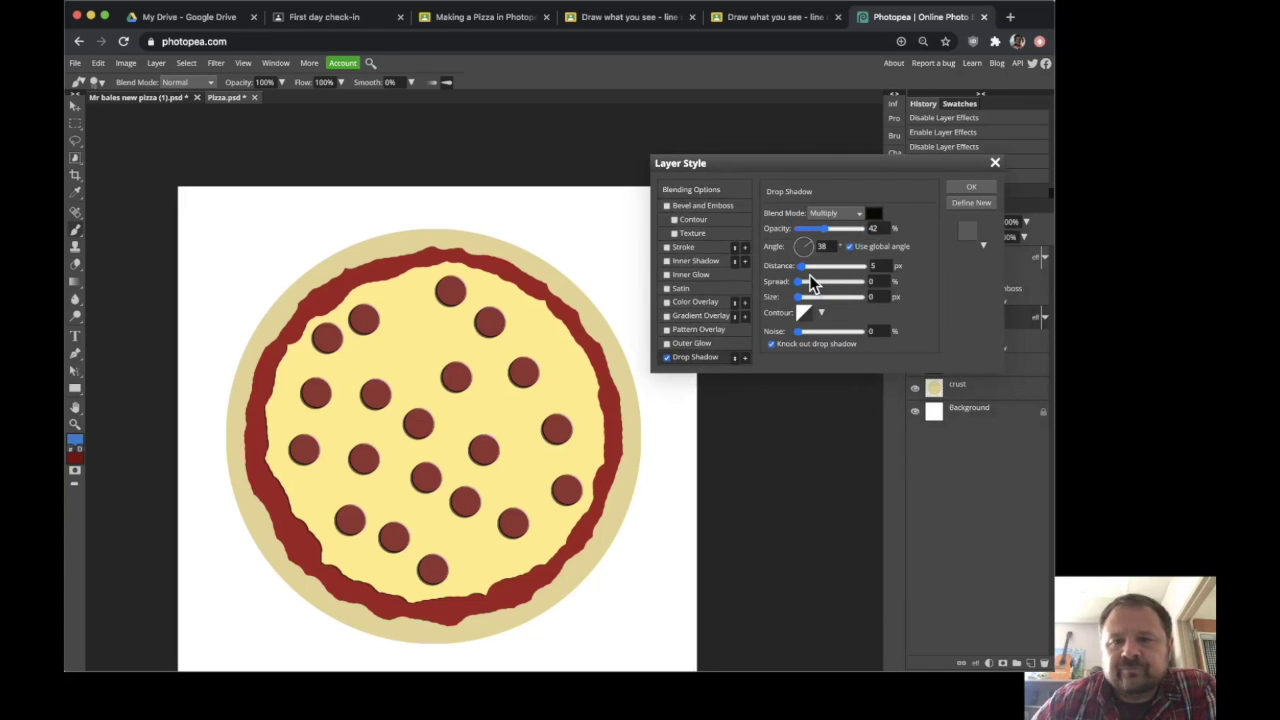
{"action": "left_click", "coordinate": [880, 265]}
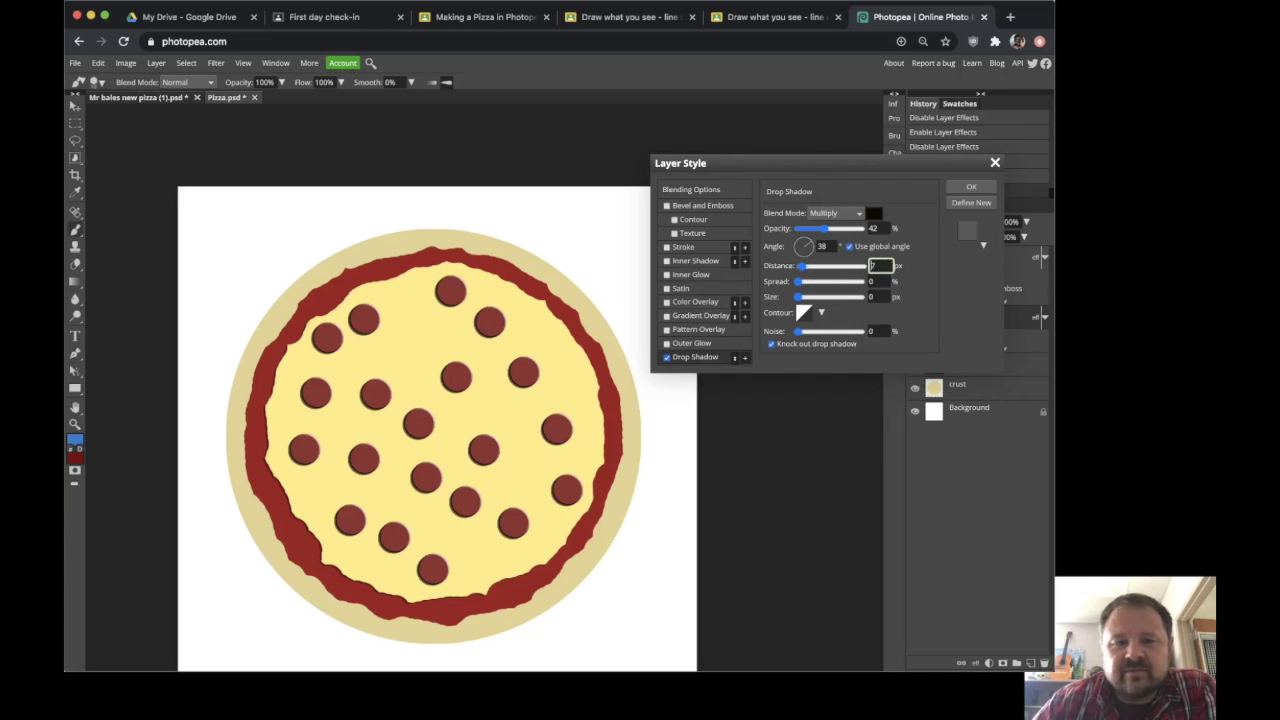
{"action": "key", "text": "Return"}
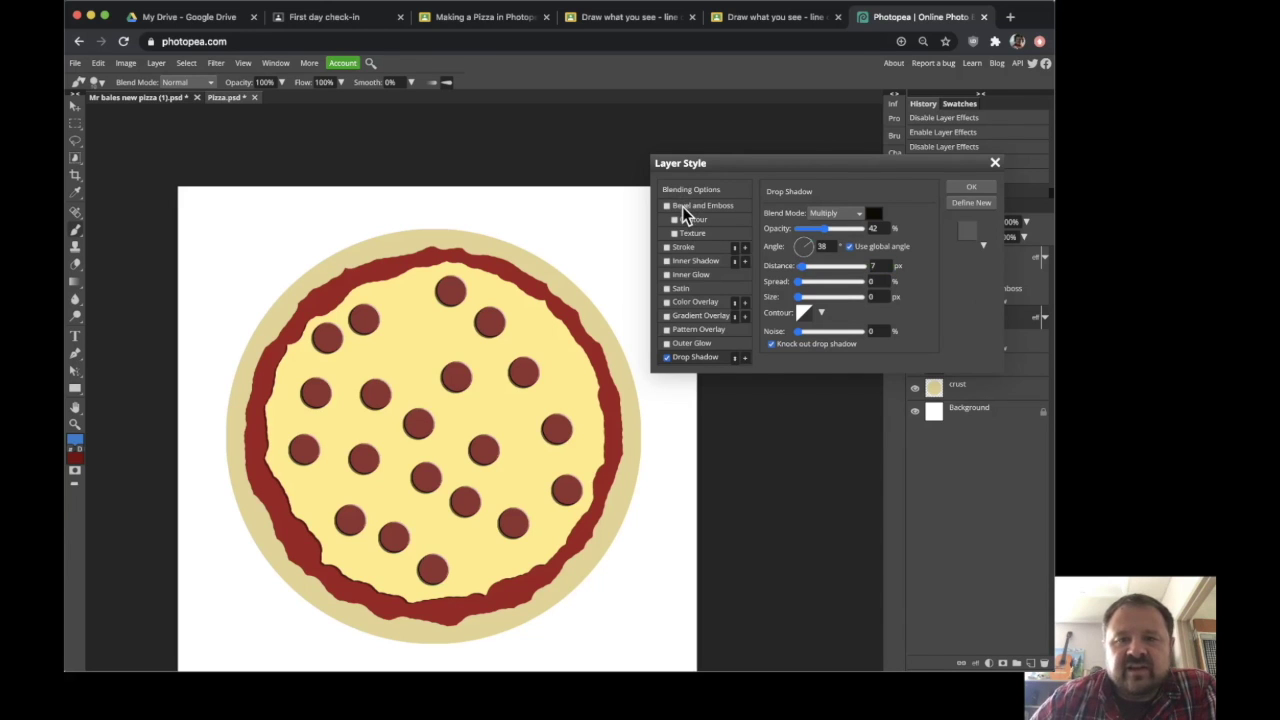
Add a Bevel and Emboss effect to the cheese layer and examine the beveled cheese edge up close
{"action": "left_click", "coordinate": [672, 208]}
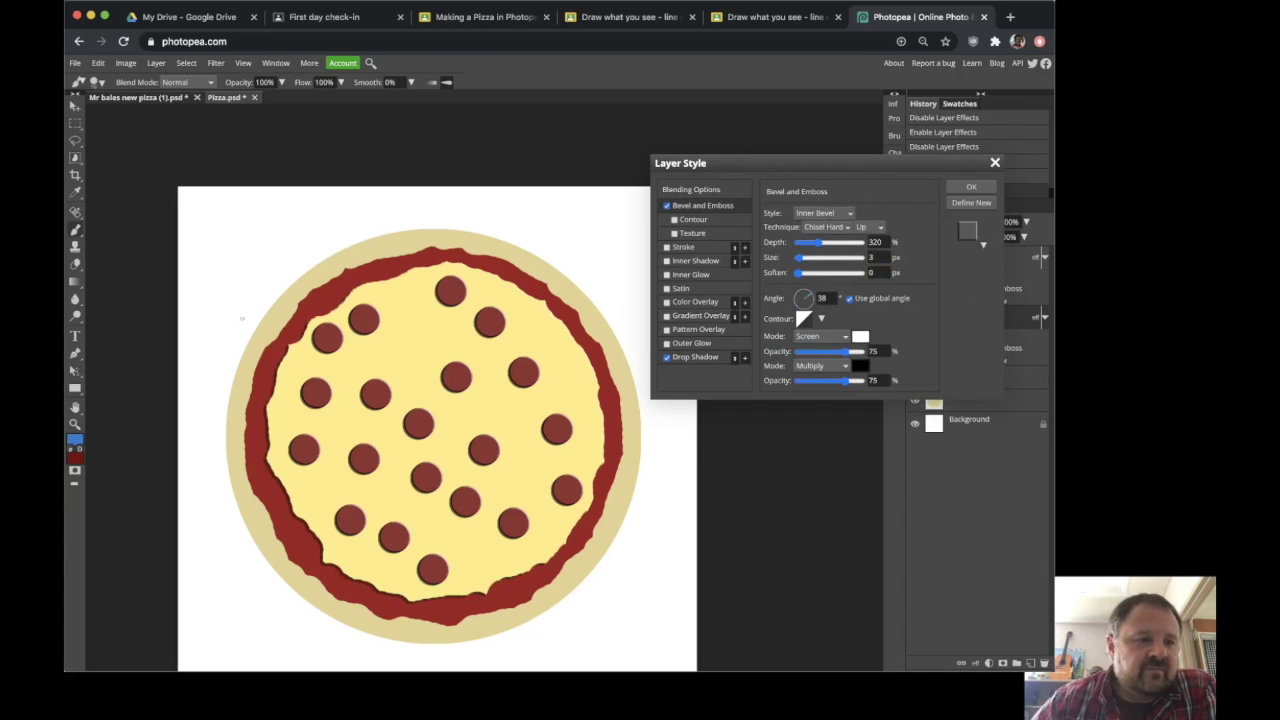
{"action": "left_click", "coordinate": [75, 425]}
{"action": "left_click", "coordinate": [311, 436]}
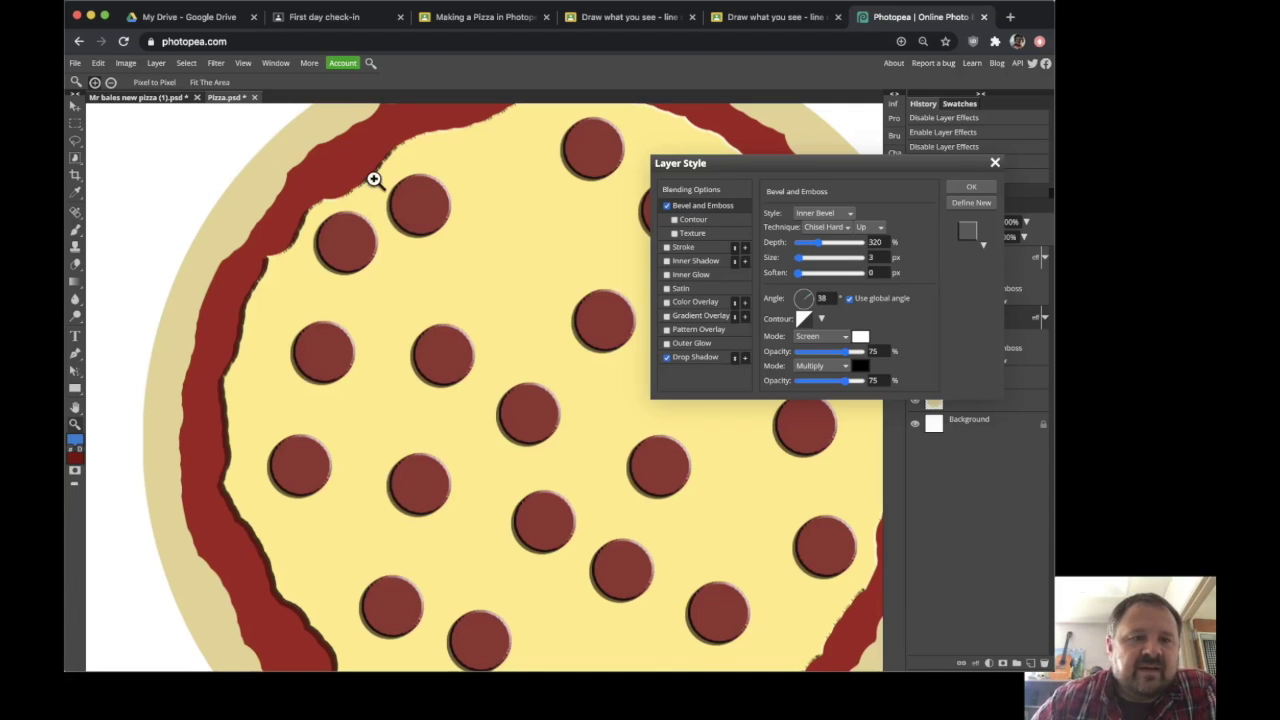
{"action": "key", "text": "v"}
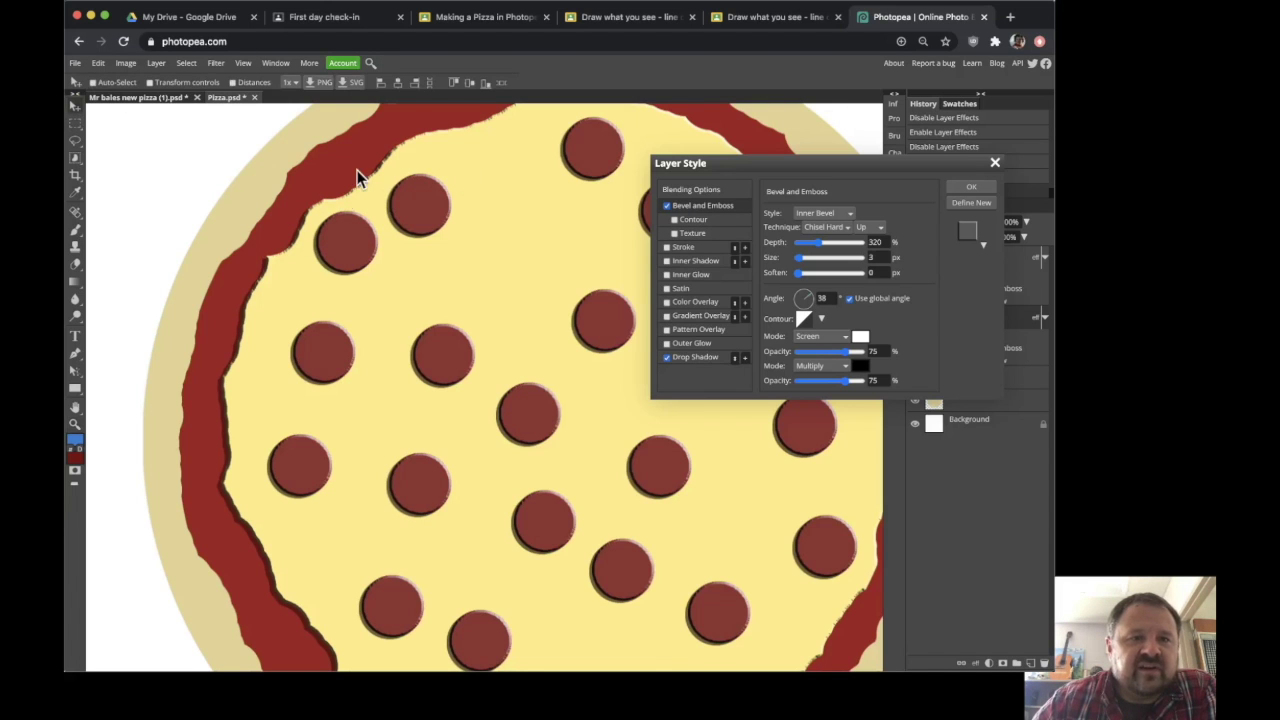
{"action": "left_click", "coordinate": [74, 425]}
{"action": "left_click", "coordinate": [230, 358]}
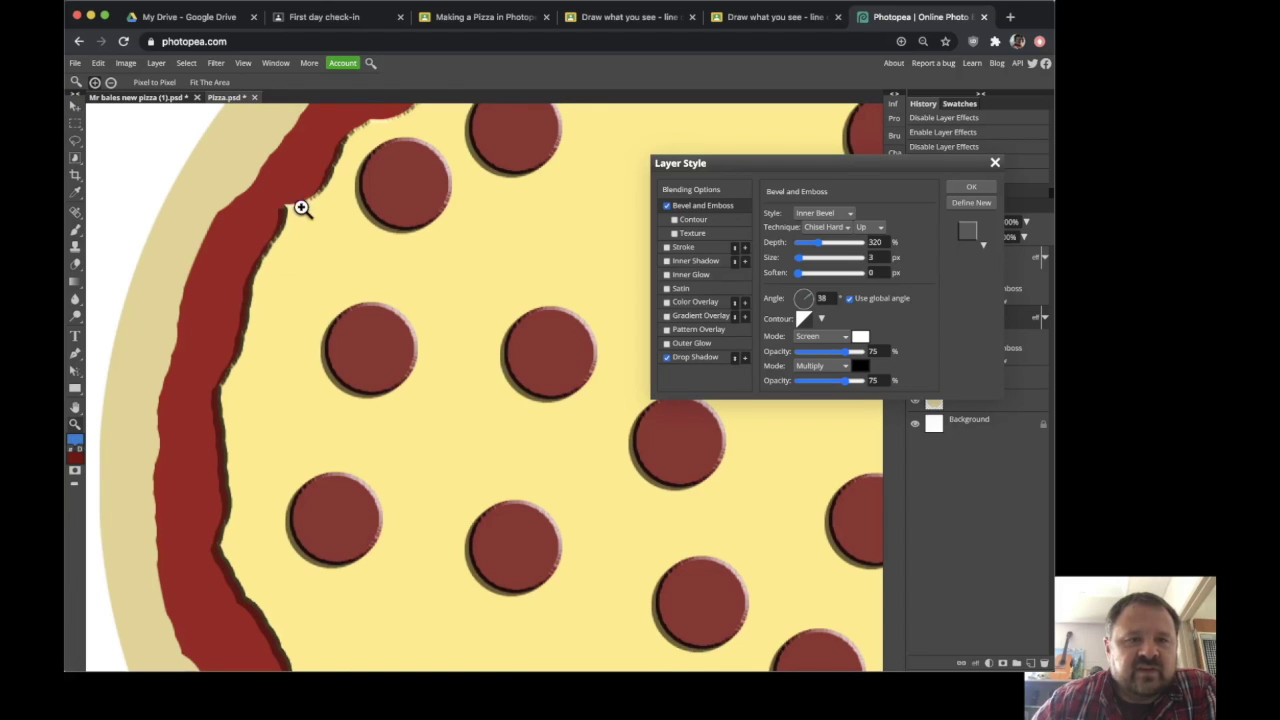
{"action": "left_click", "coordinate": [693, 216]}
{"action": "left_click", "coordinate": [718, 205]}
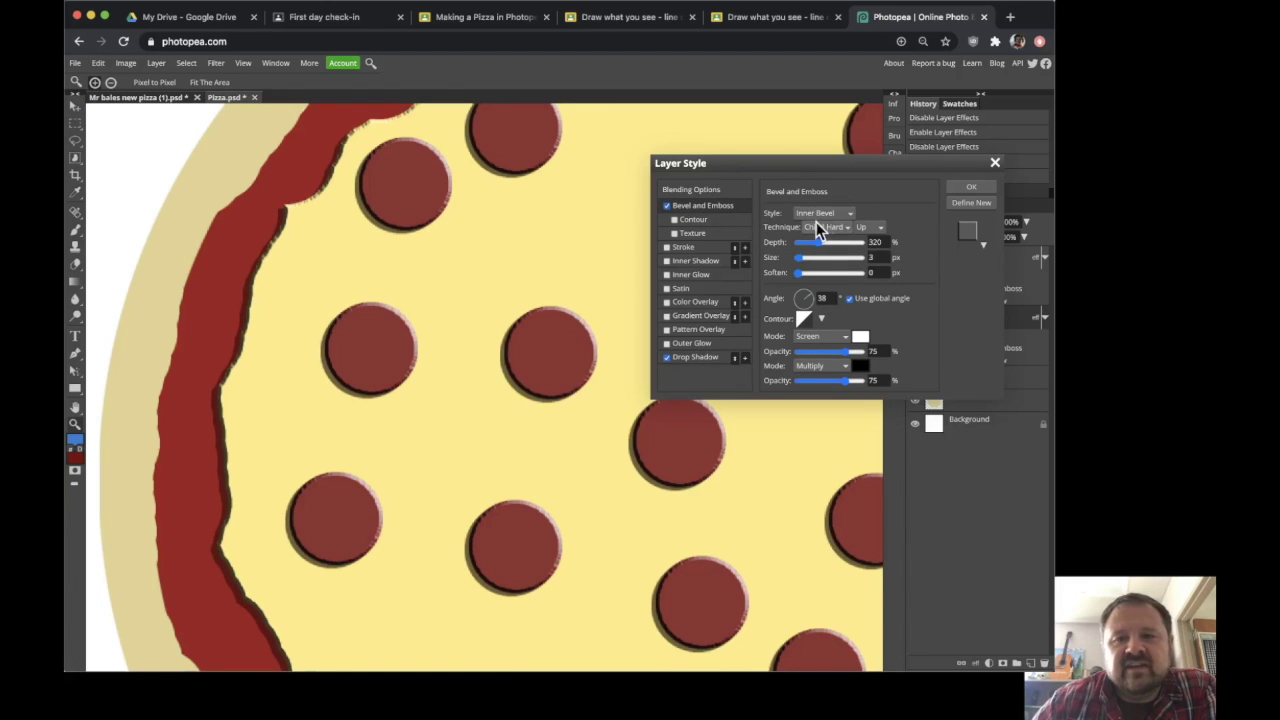
Set the cheese bevel to the Smooth technique with a size of 4 px and Soften of 3 px, and apply the style
{"action": "left_click_drag", "start_coordinate": [816, 165], "coordinate": [683, 130]}
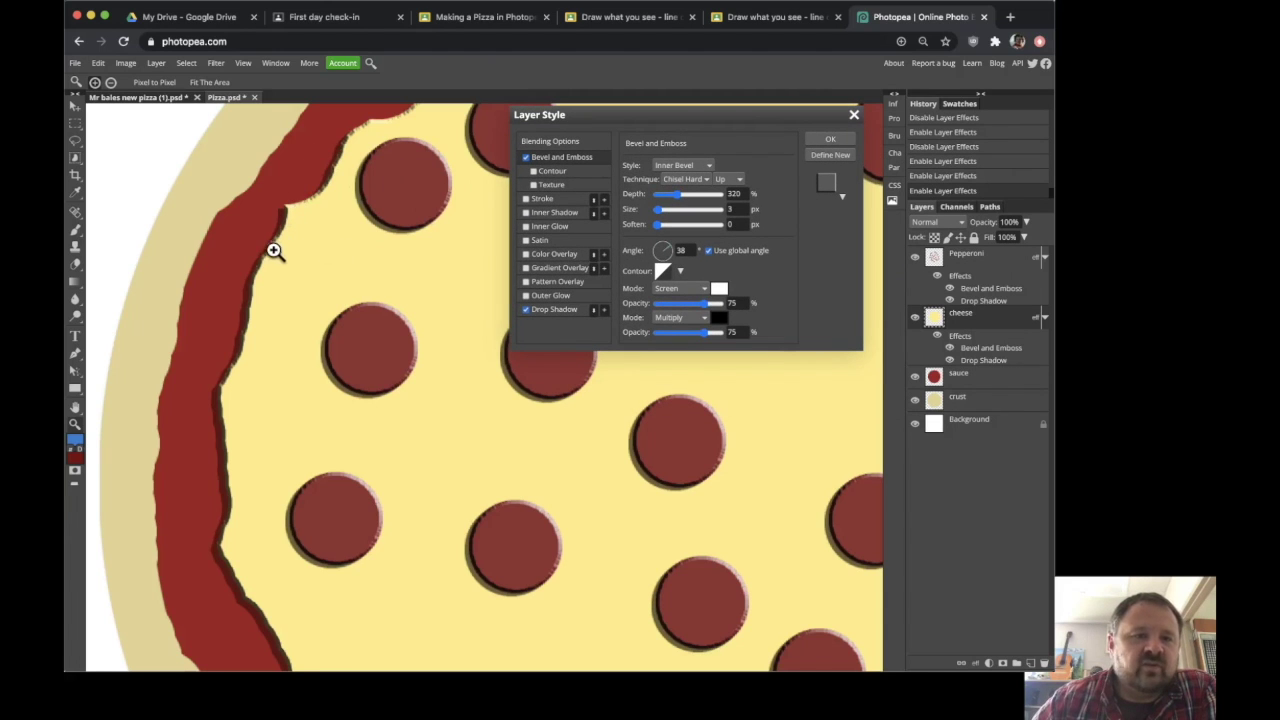
{"action": "left_click", "coordinate": [702, 180]}
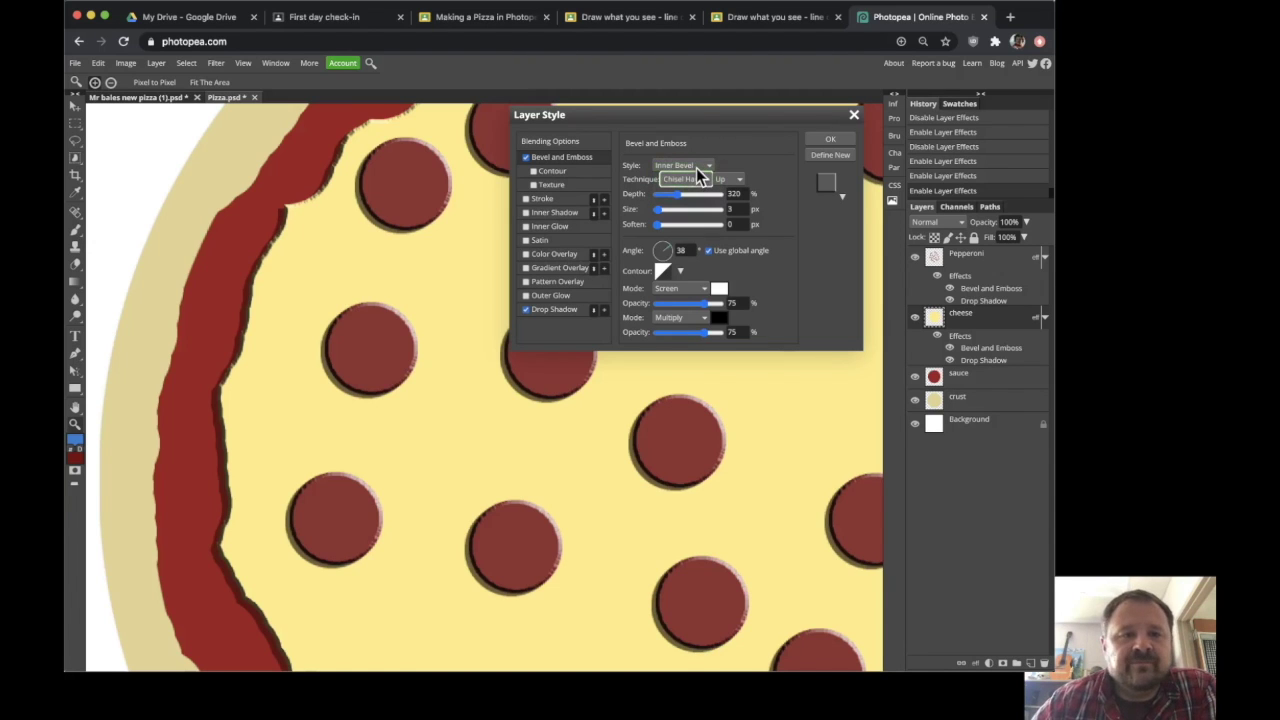
{"action": "left_click", "coordinate": [693, 168]}
{"action": "left_click_drag", "start_coordinate": [660, 226], "coordinate": [668, 228]}
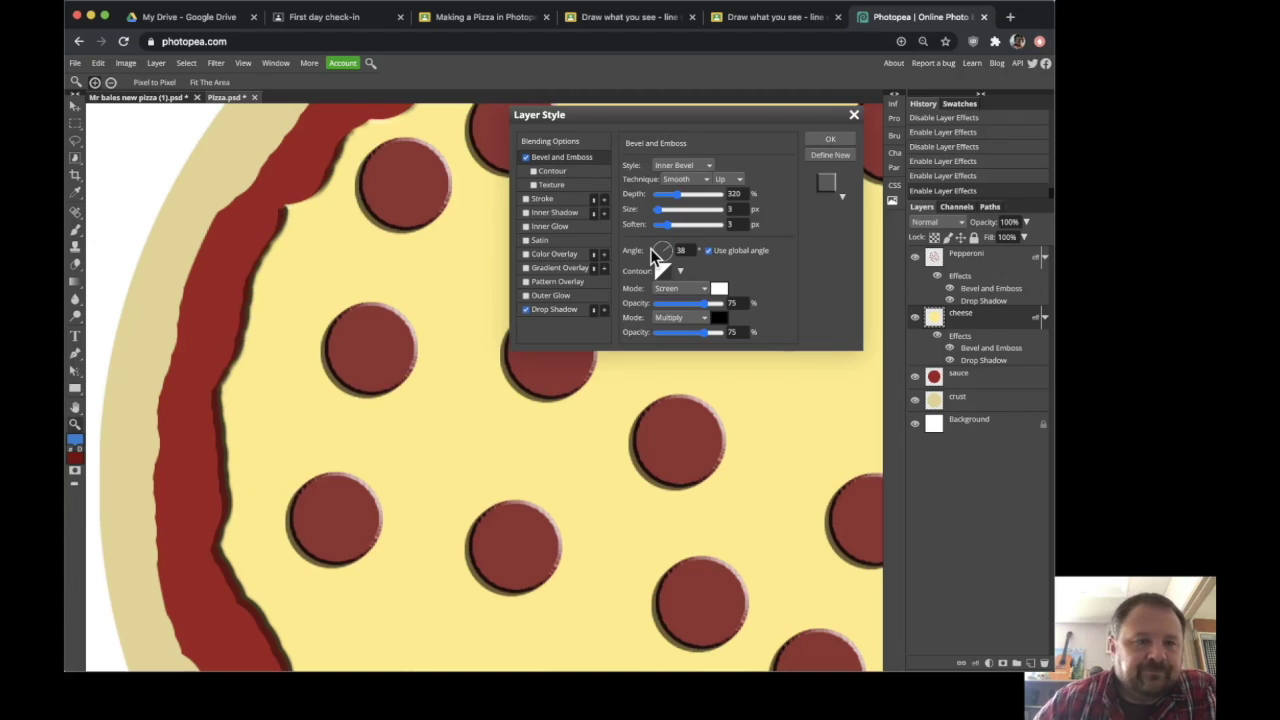
{"action": "left_click", "coordinate": [729, 208]}
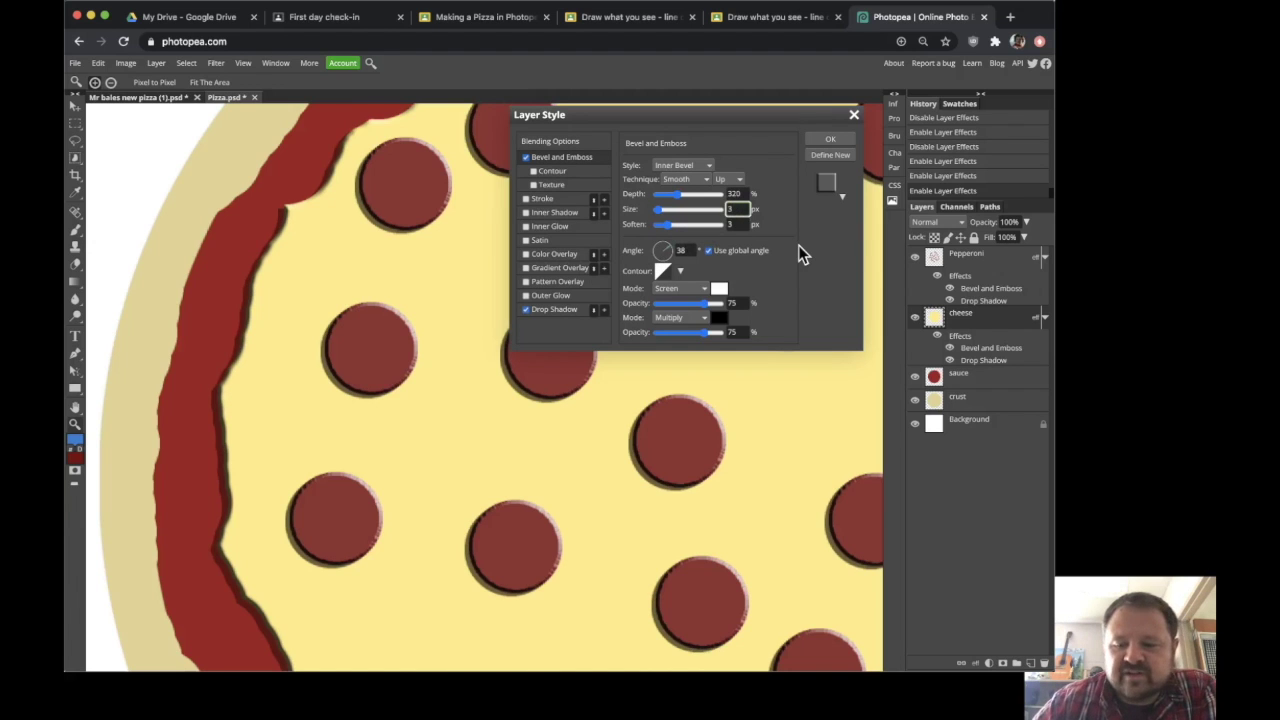
{"action": "type", "text": "1"}
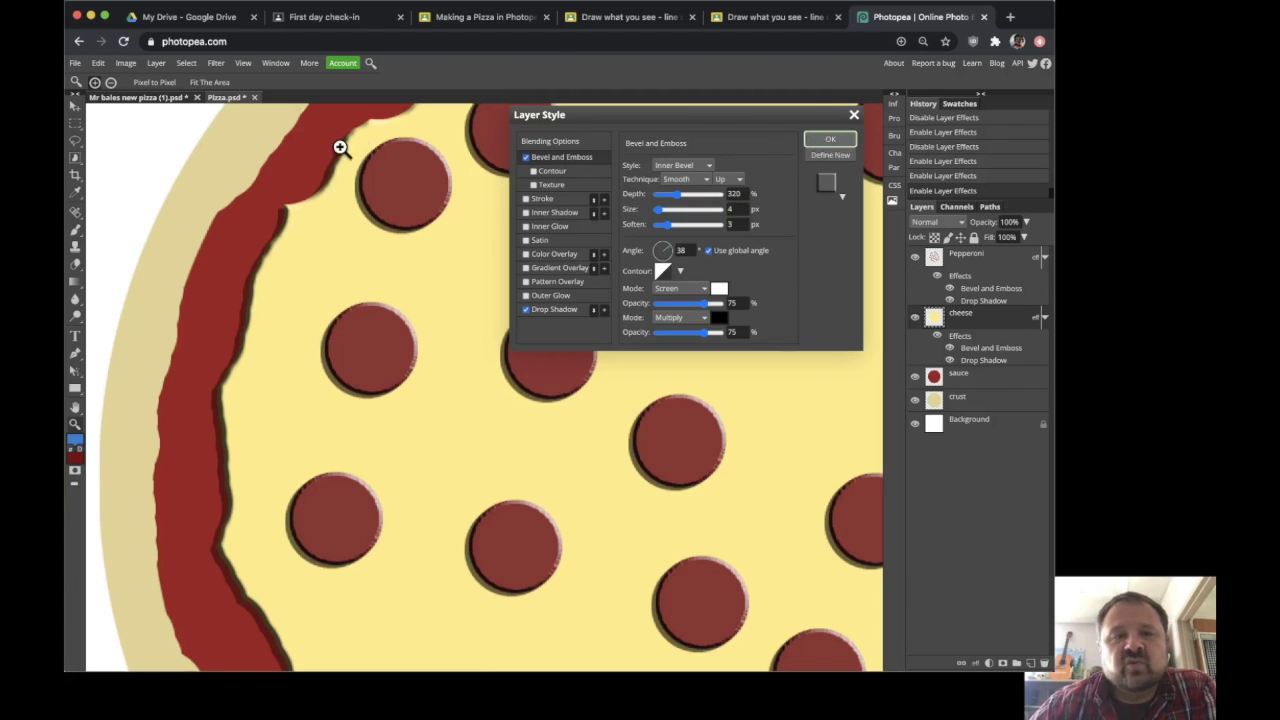
{"action": "key", "text": "Return"}
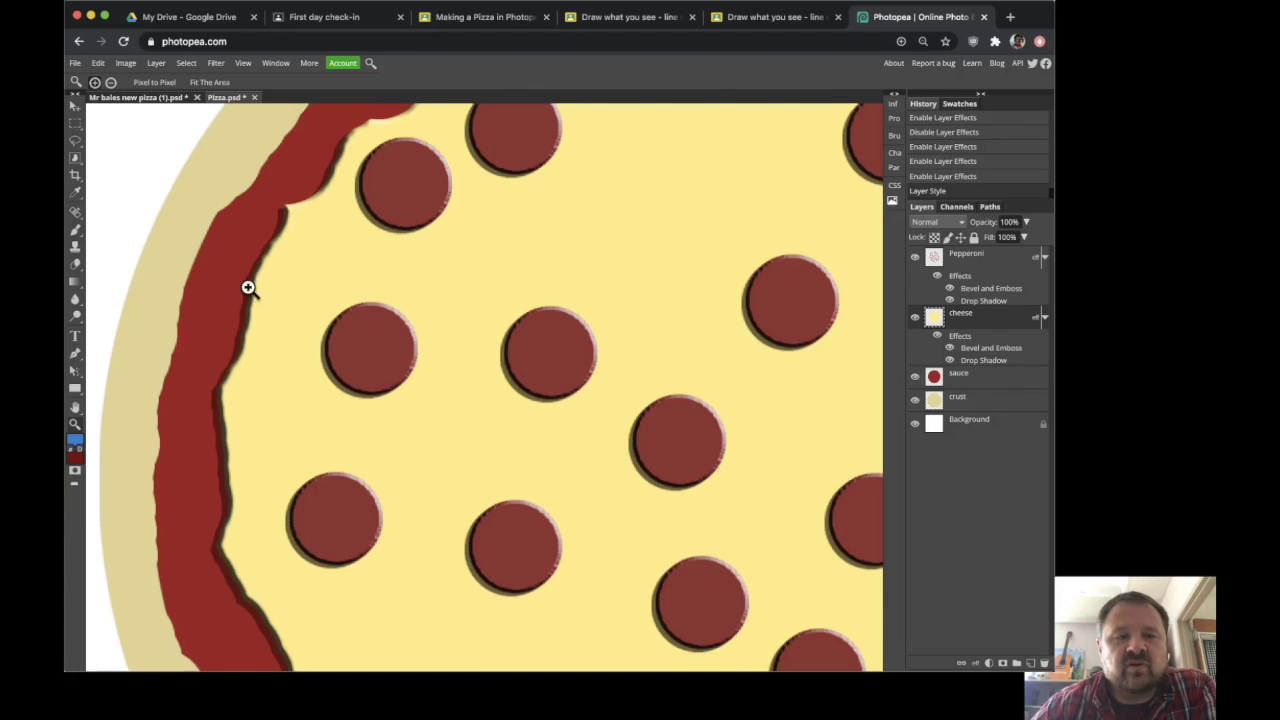
Add a Drop Shadow effect to the sauce layer
{"action": "scroll", "coordinate": [183, 463], "scroll_direction": "down", "scroll_amount": 1}
{"action": "scroll", "coordinate": [183, 466], "scroll_direction": "up", "scroll_amount": 3}
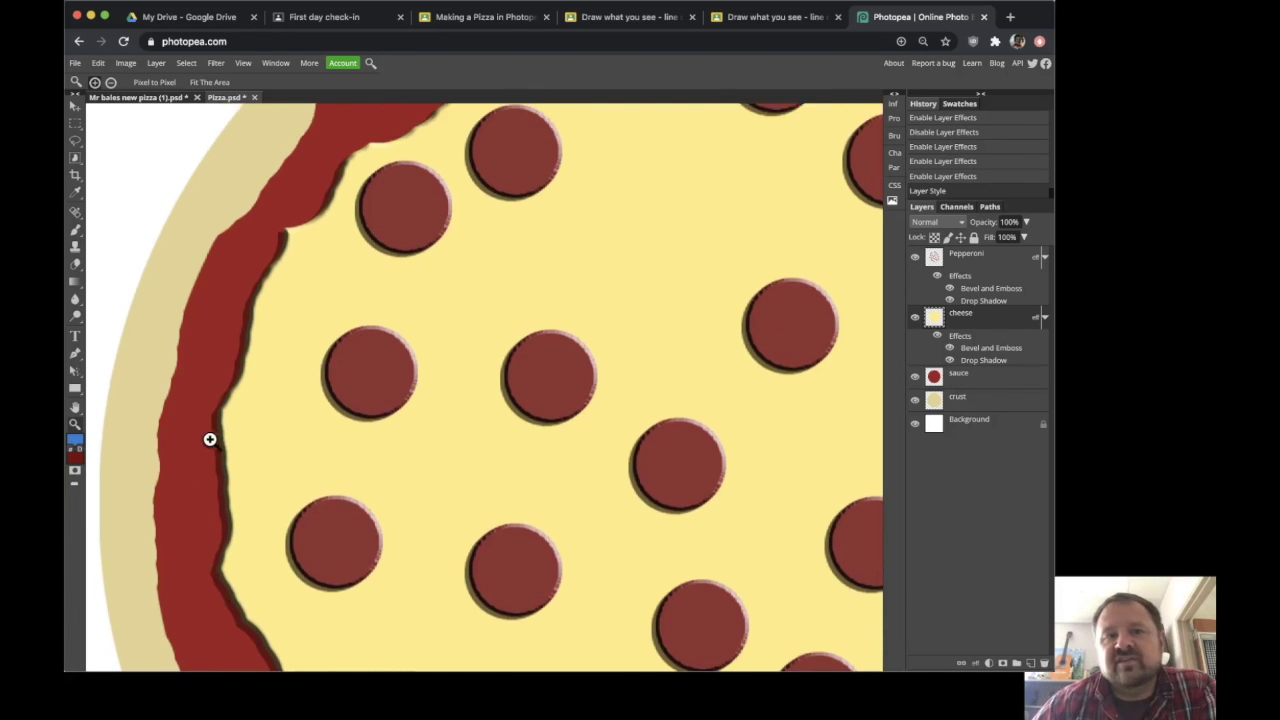
{"action": "scroll", "coordinate": [360, 380], "scroll_direction": "down", "scroll_amount": 1}
{"action": "left_click", "coordinate": [1020, 384]}
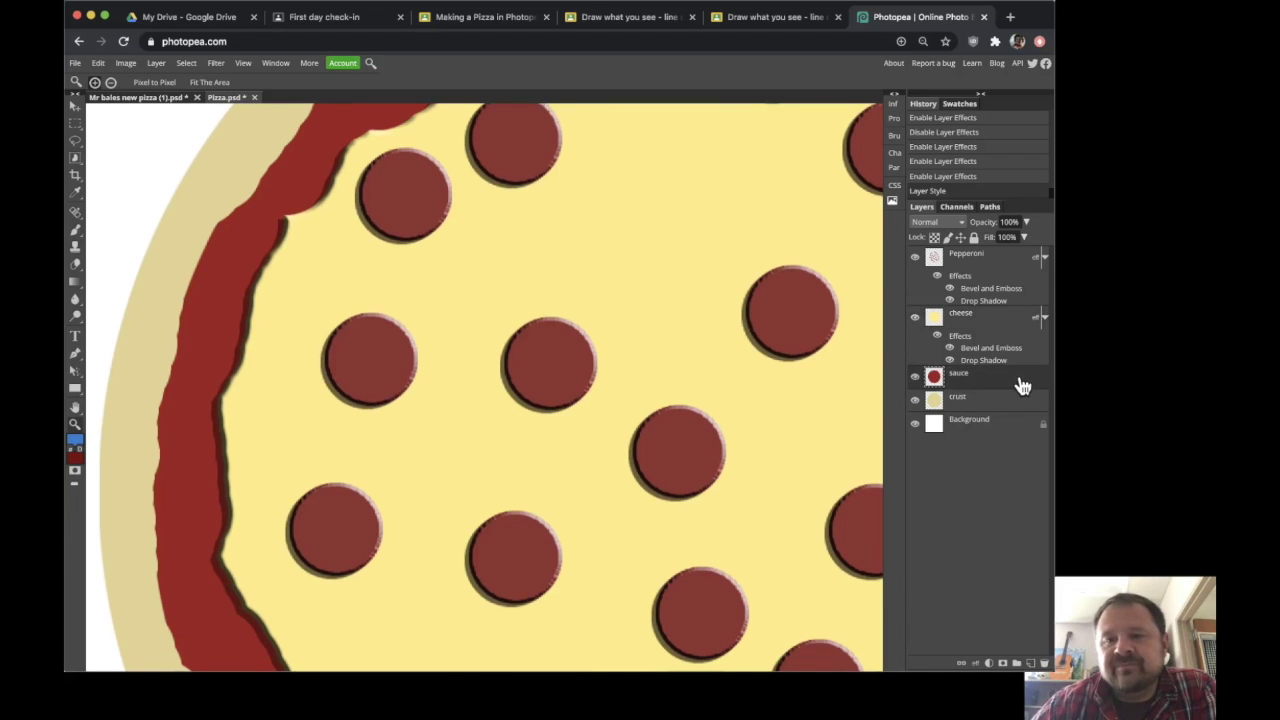
{"action": "double_click", "coordinate": [1022, 386]}
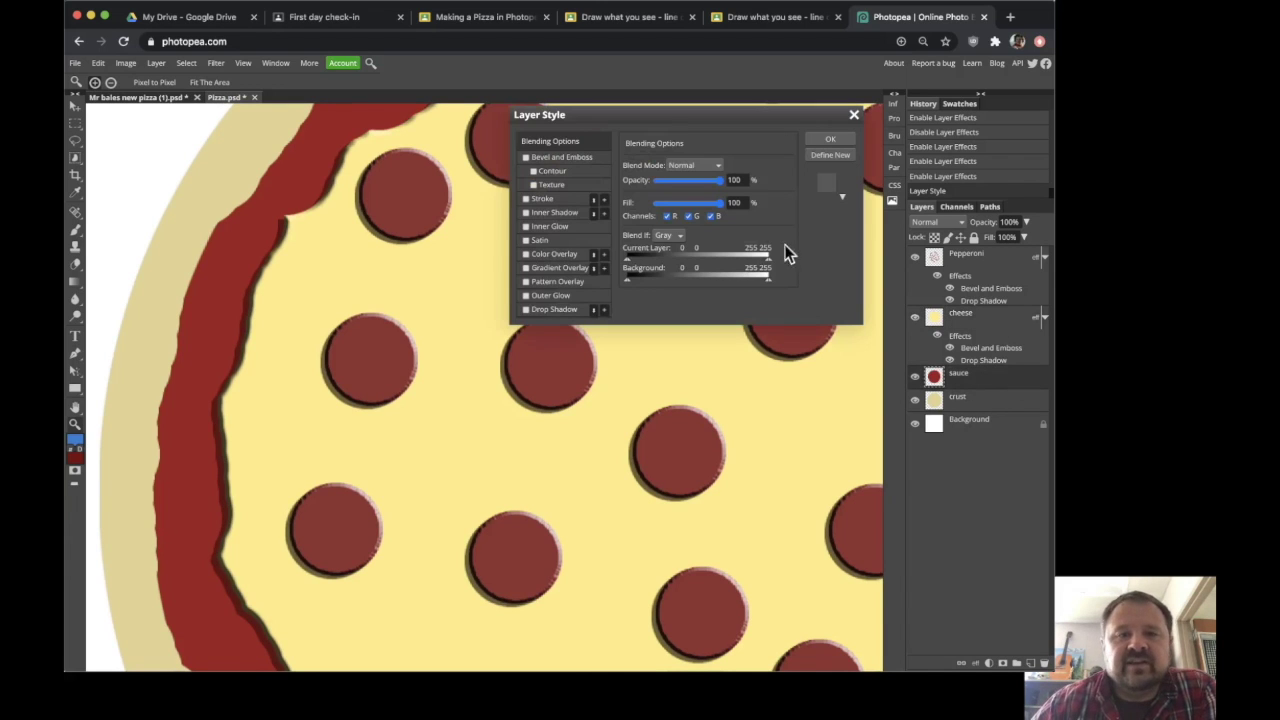
{"action": "left_click", "coordinate": [558, 309]}
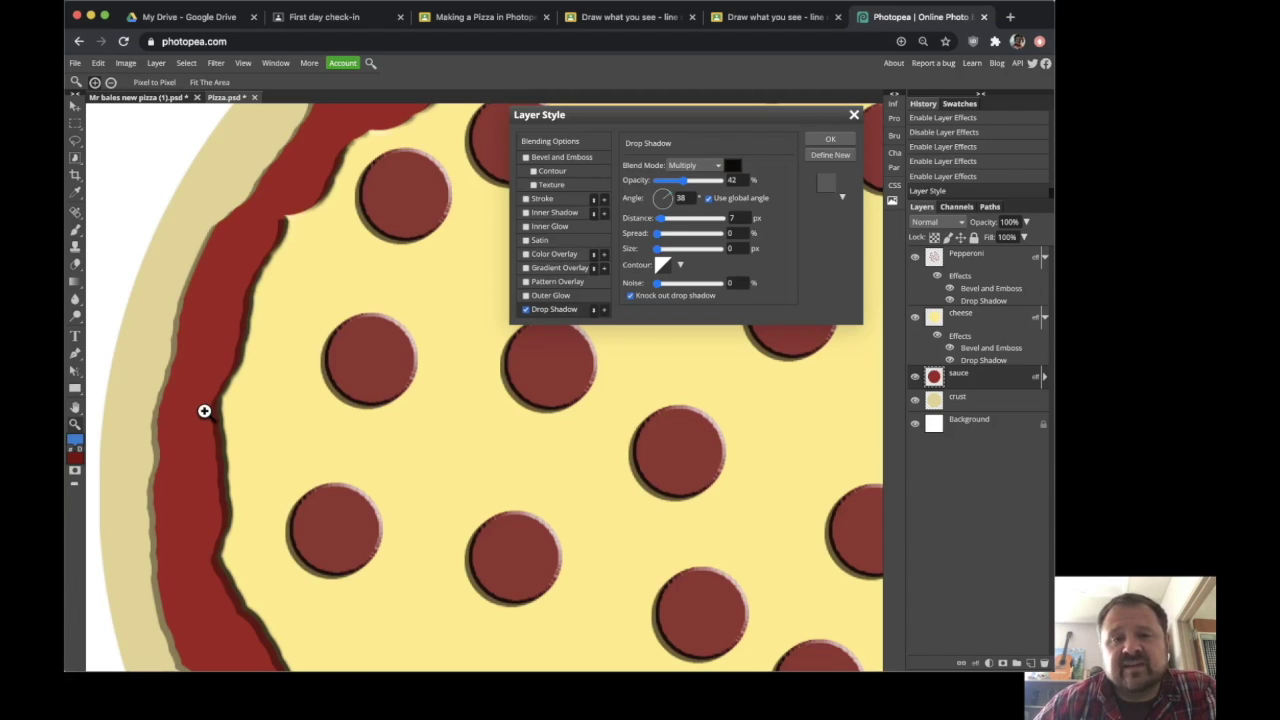
Add a Bevel and Emboss effect to the sauce layer with a size of 7 px, and apply the style
{"action": "left_click", "coordinate": [541, 158]}
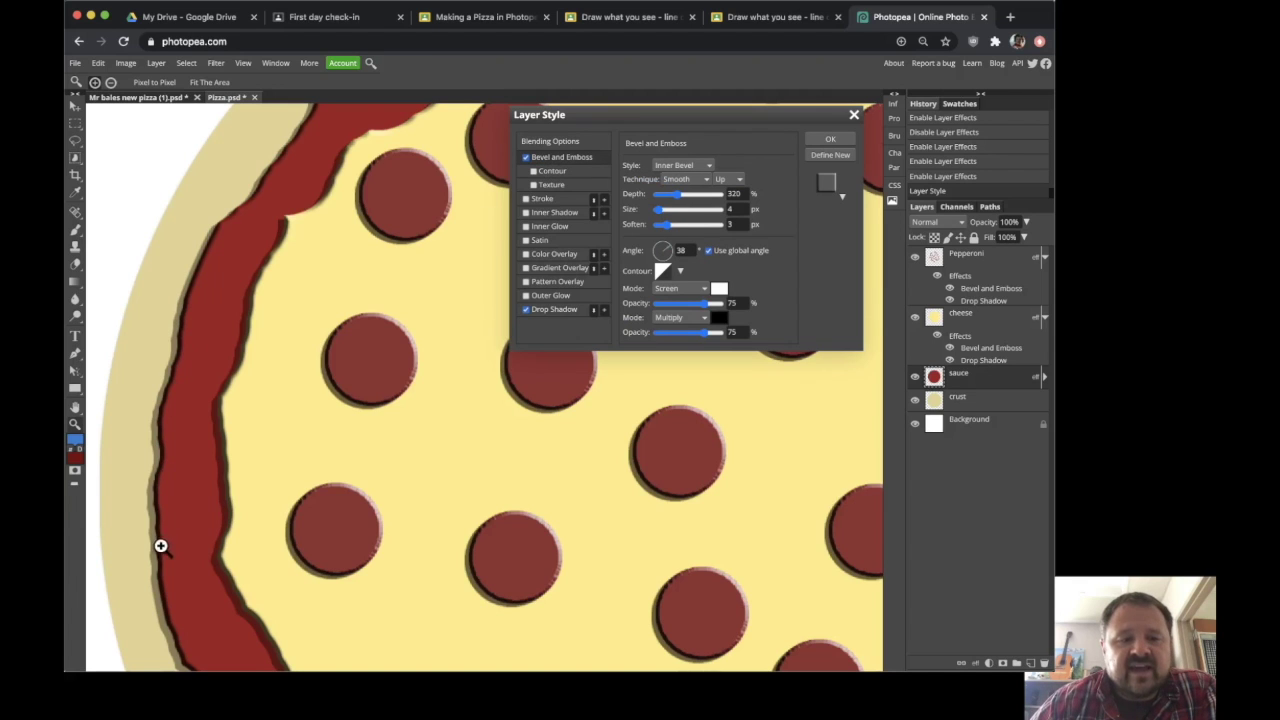
{"action": "double_click", "coordinate": [742, 208]}
{"action": "type", "text": "4"}
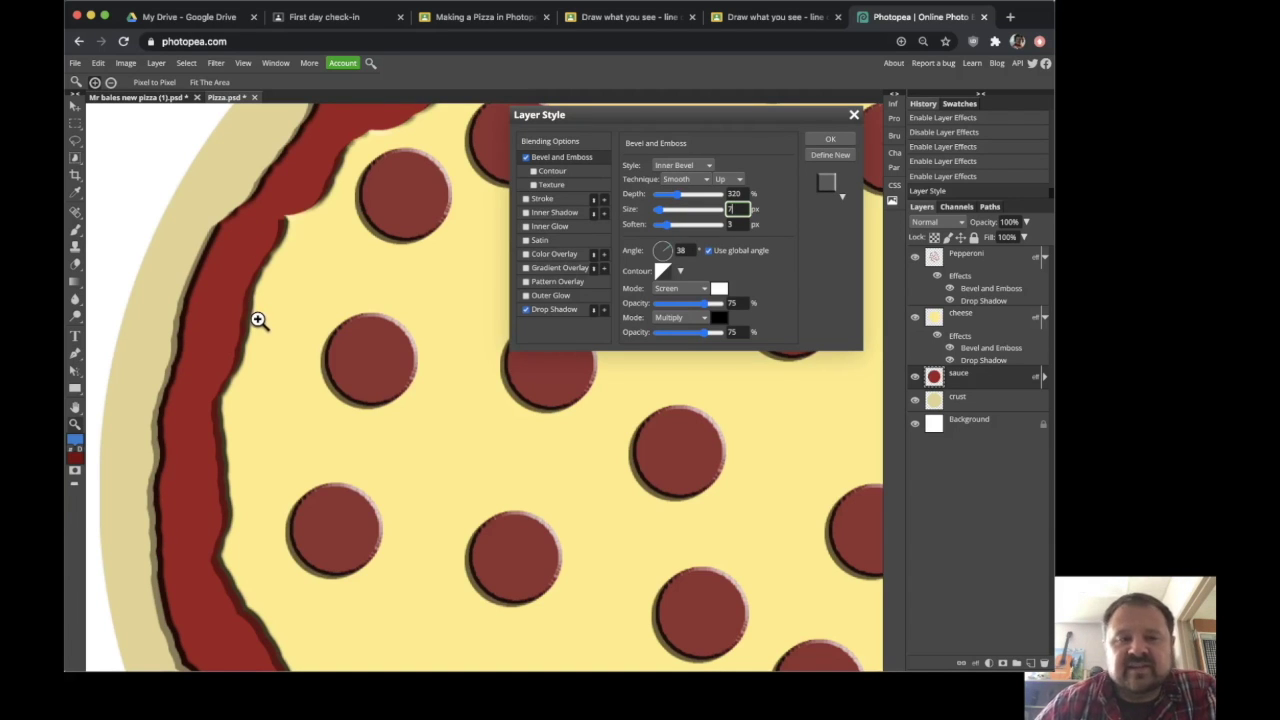
{"action": "left_click", "coordinate": [829, 145]}
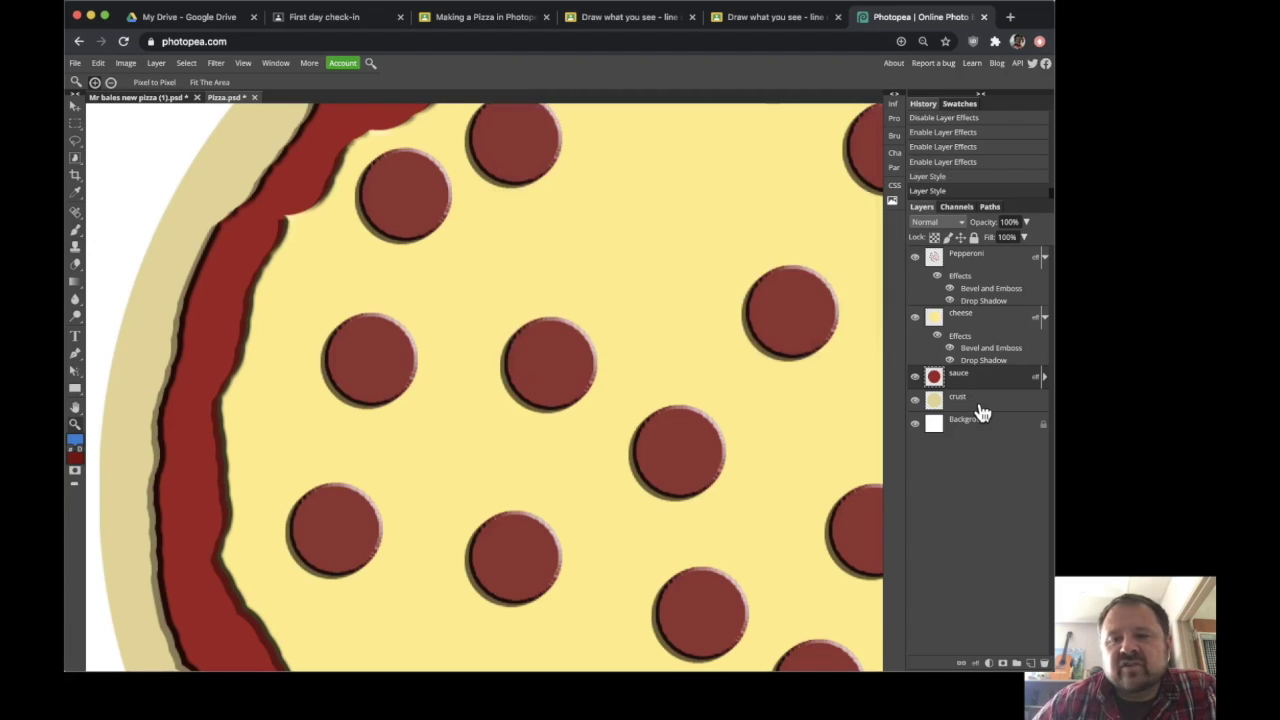
Give the crust layer a Drop Shadow with 49 px distance and 14 px size, plus a Bevel and Emboss effect, and apply the style
{"action": "left_click", "coordinate": [980, 406]}
{"action": "double_click", "coordinate": [993, 401]}
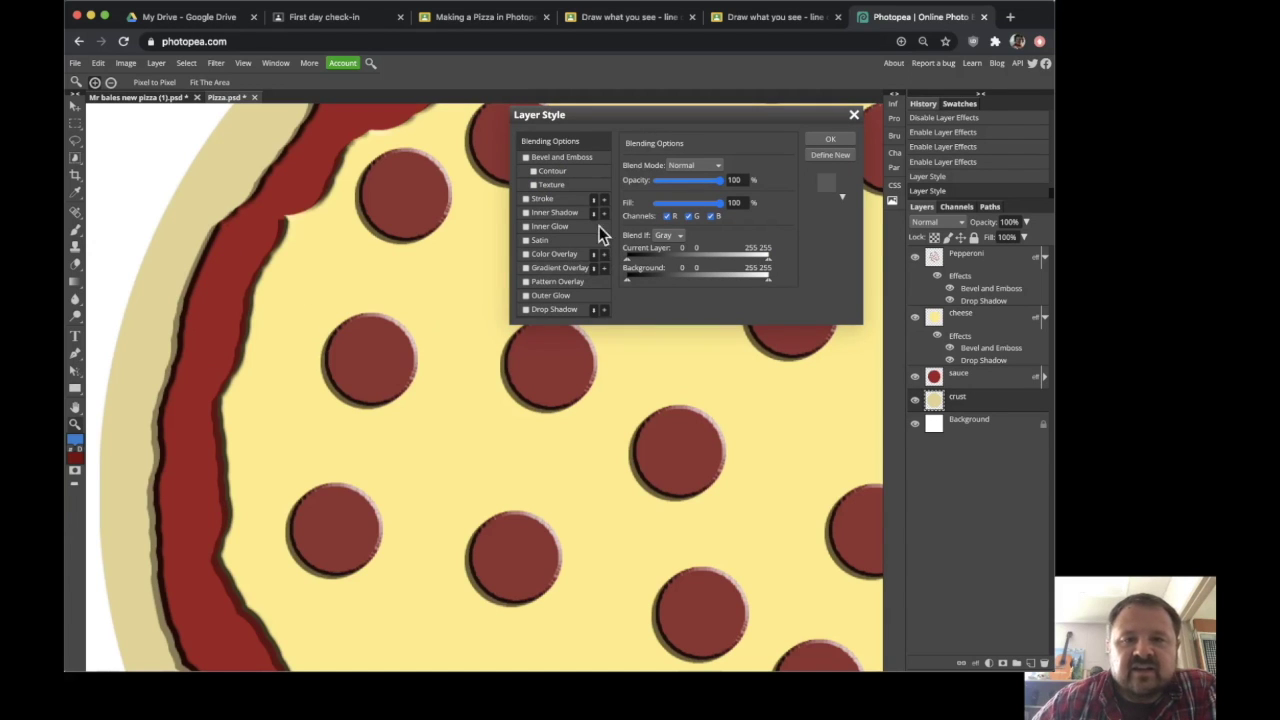
{"action": "left_click", "coordinate": [550, 309]}
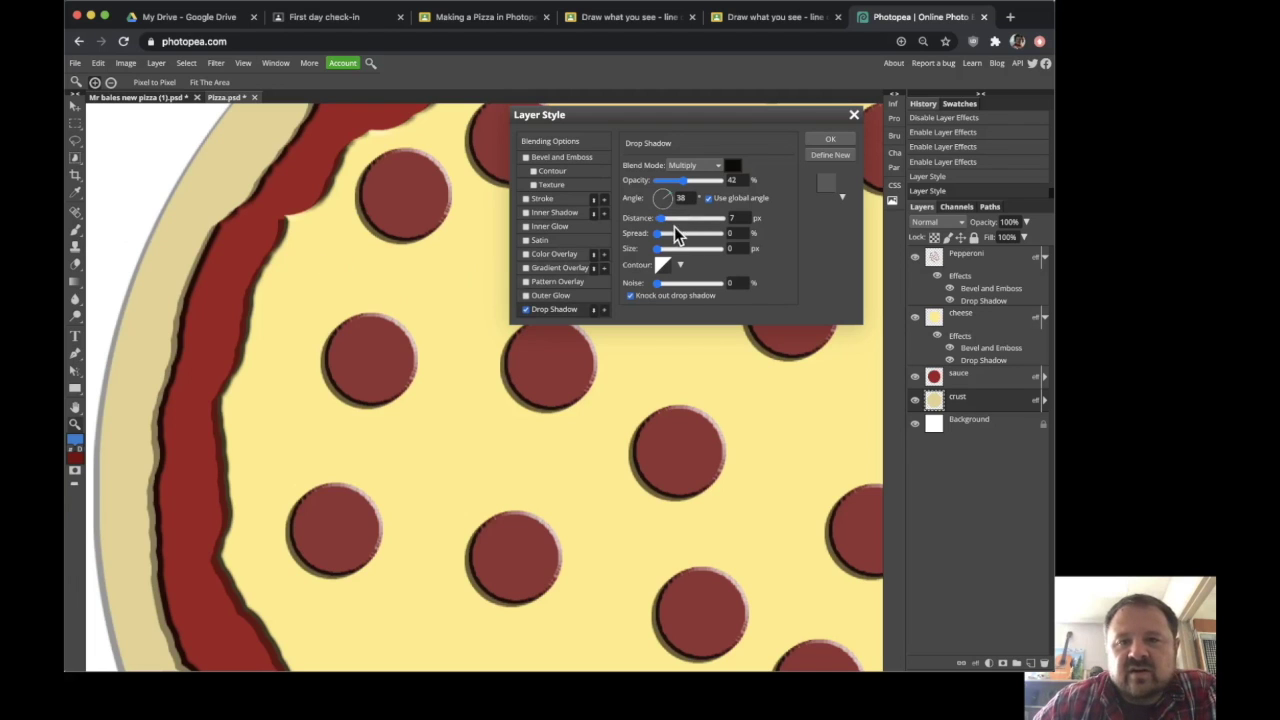
{"action": "mouse_move", "coordinate": [663, 225]}
{"action": "left_mouse_down"}
{"action": "mouse_move", "coordinate": [680, 225]}
{"action": "mouse_move", "coordinate": [663, 249]}
{"action": "left_mouse_up"}
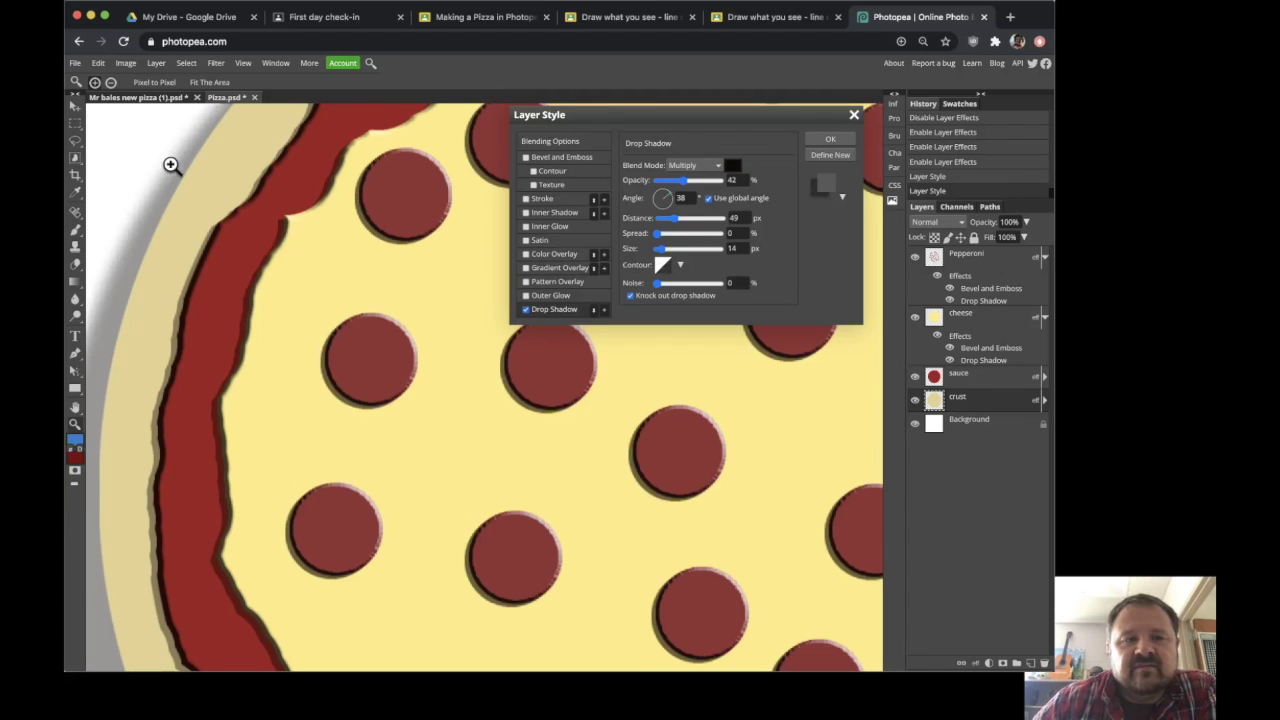
{"action": "left_click", "coordinate": [553, 159]}
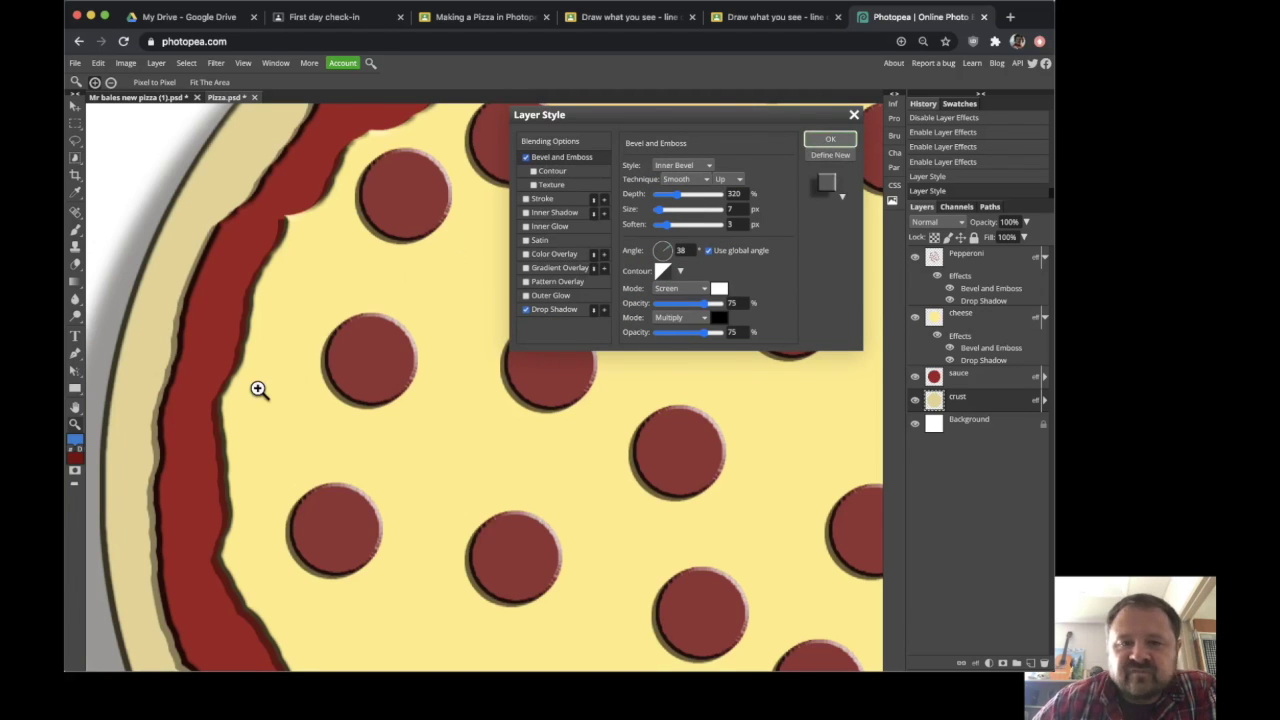
Reopen the crust layer's style with the whole pizza in view and set its bevel size to 36 px
{"action": "right_click", "coordinate": [285, 317]}
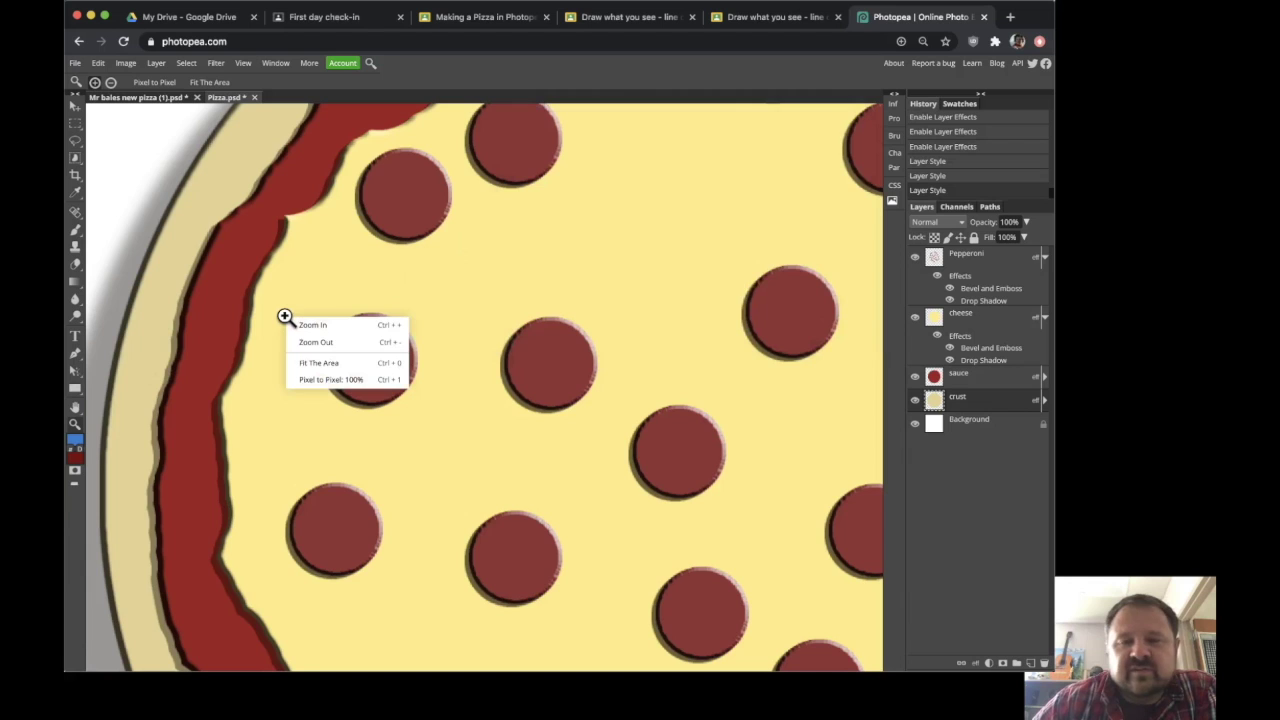
{"action": "left_click", "coordinate": [328, 346]}
{"action": "right_click", "coordinate": [330, 344]}
{"action": "left_click", "coordinate": [353, 368]}
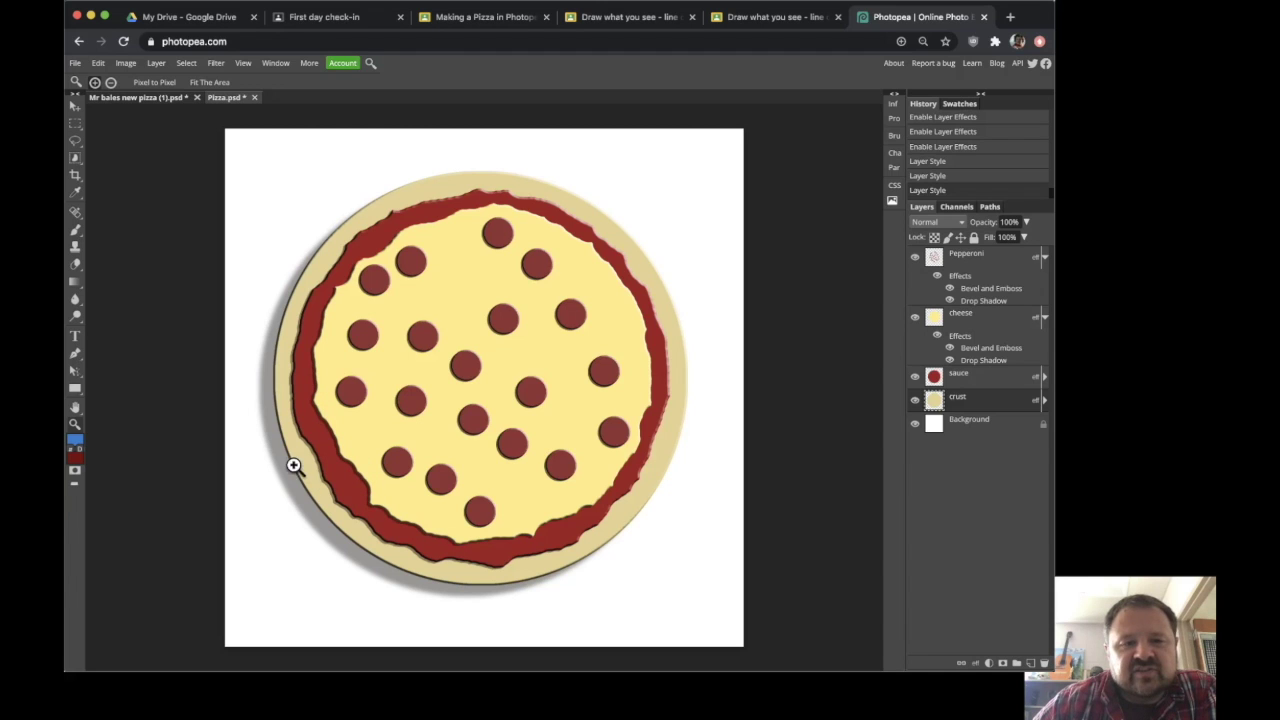
{"action": "double_click", "coordinate": [1003, 403]}
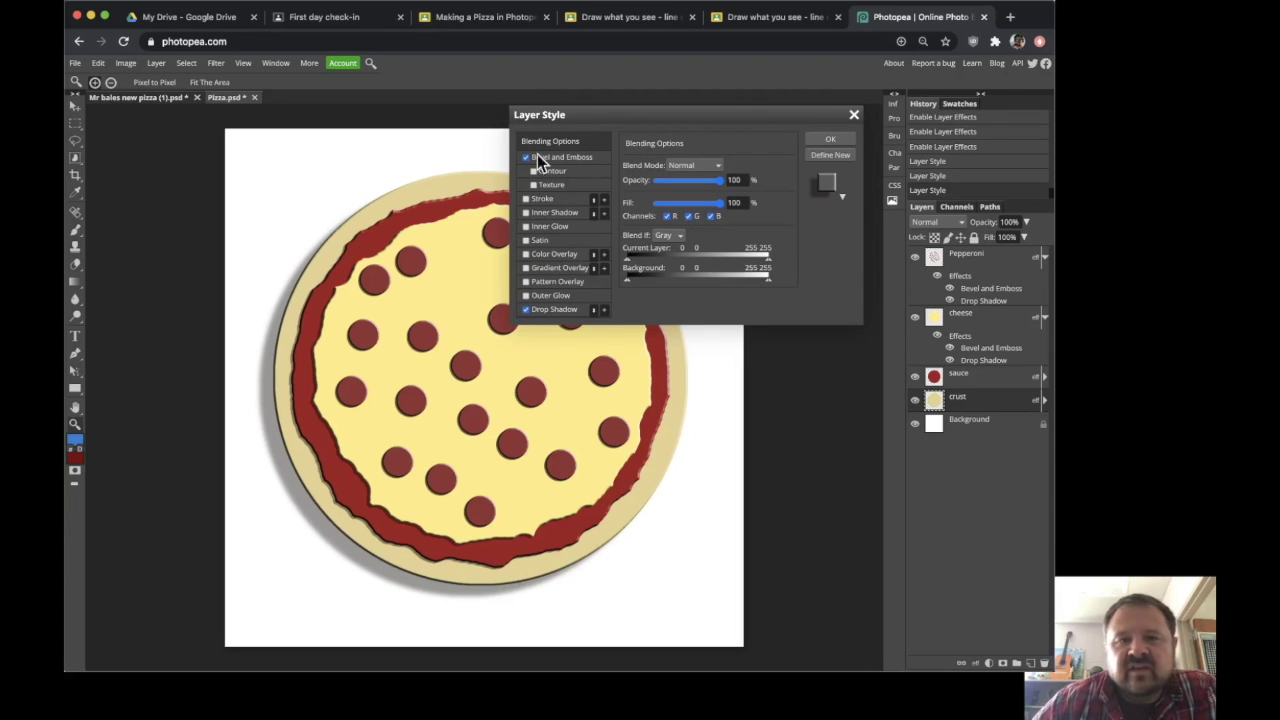
{"action": "left_click", "coordinate": [551, 160]}
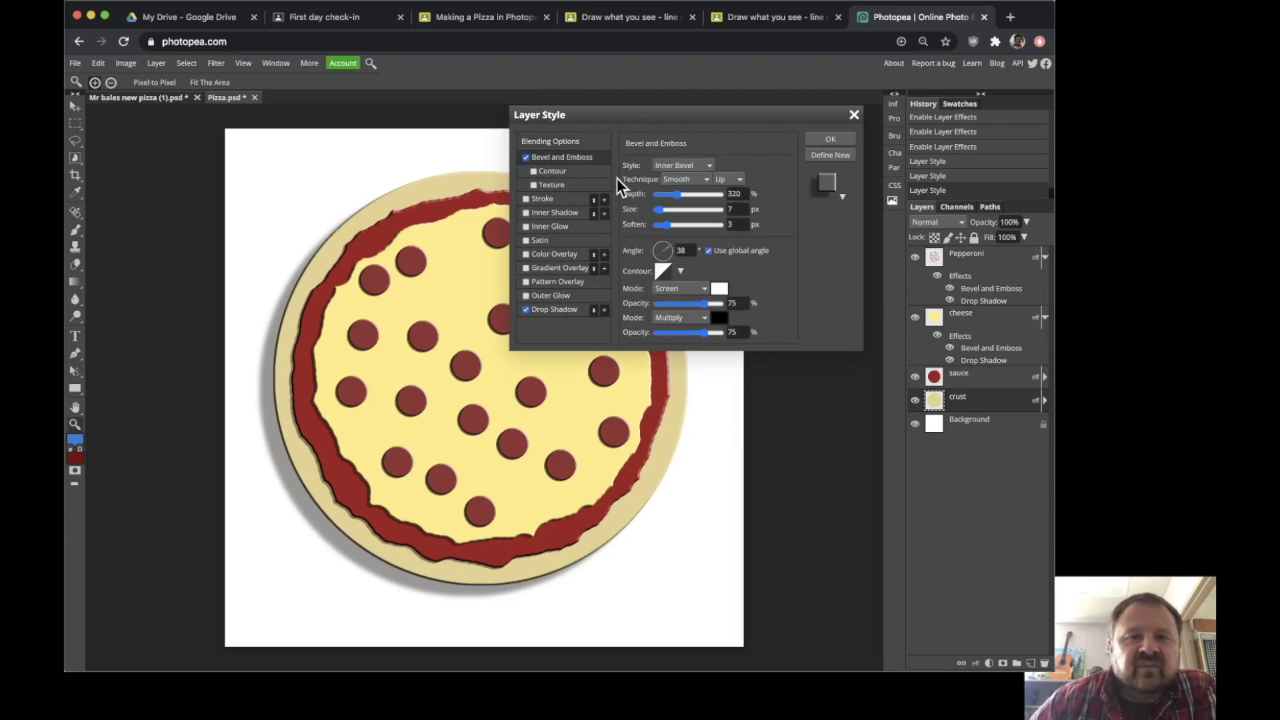
{"action": "left_click", "coordinate": [668, 211]}
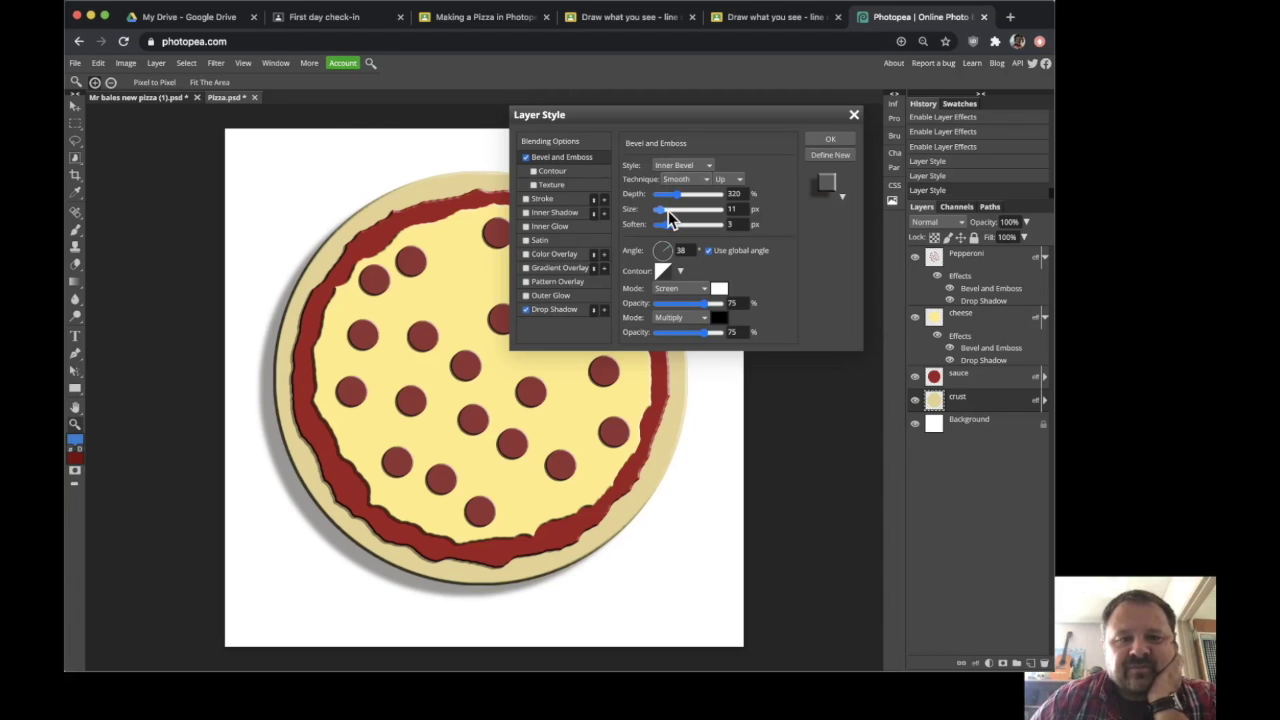
{"action": "left_click", "coordinate": [668, 211]}
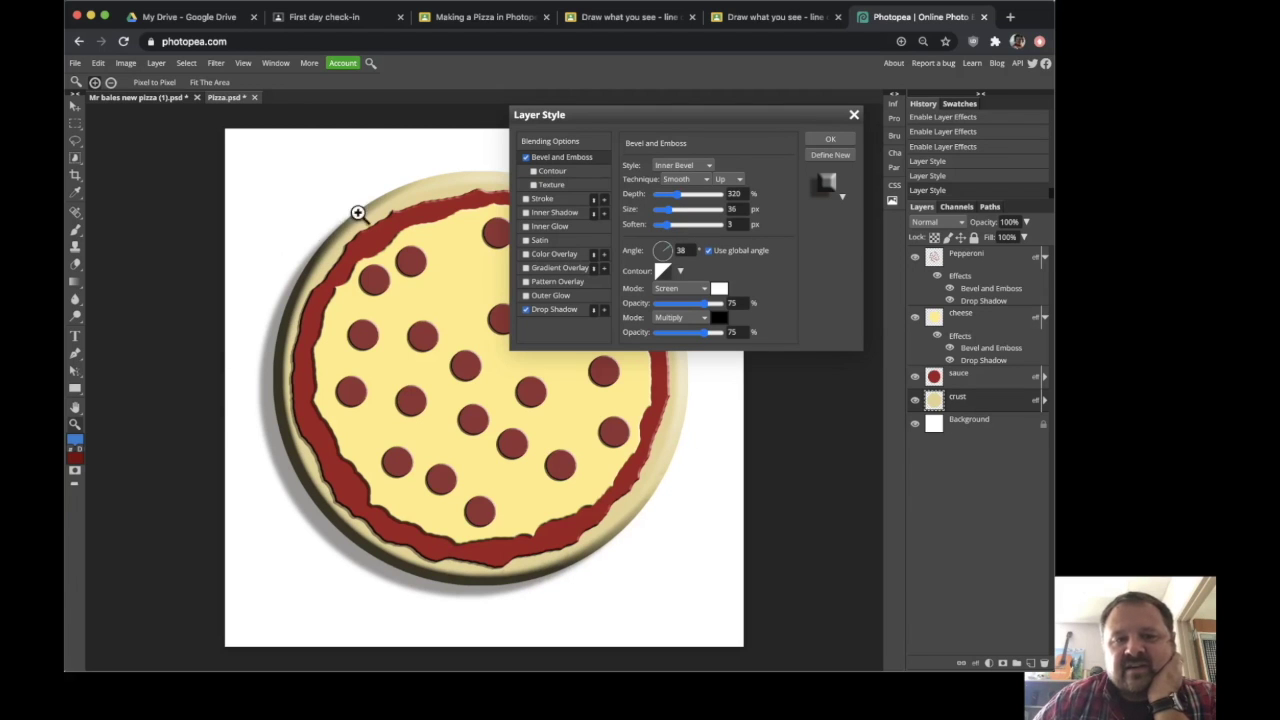
Set the crust bevel's Soften to 12 px and Depth to 235%, and apply the style
{"action": "left_click_drag", "start_coordinate": [597, 123], "coordinate": [777, 72]}
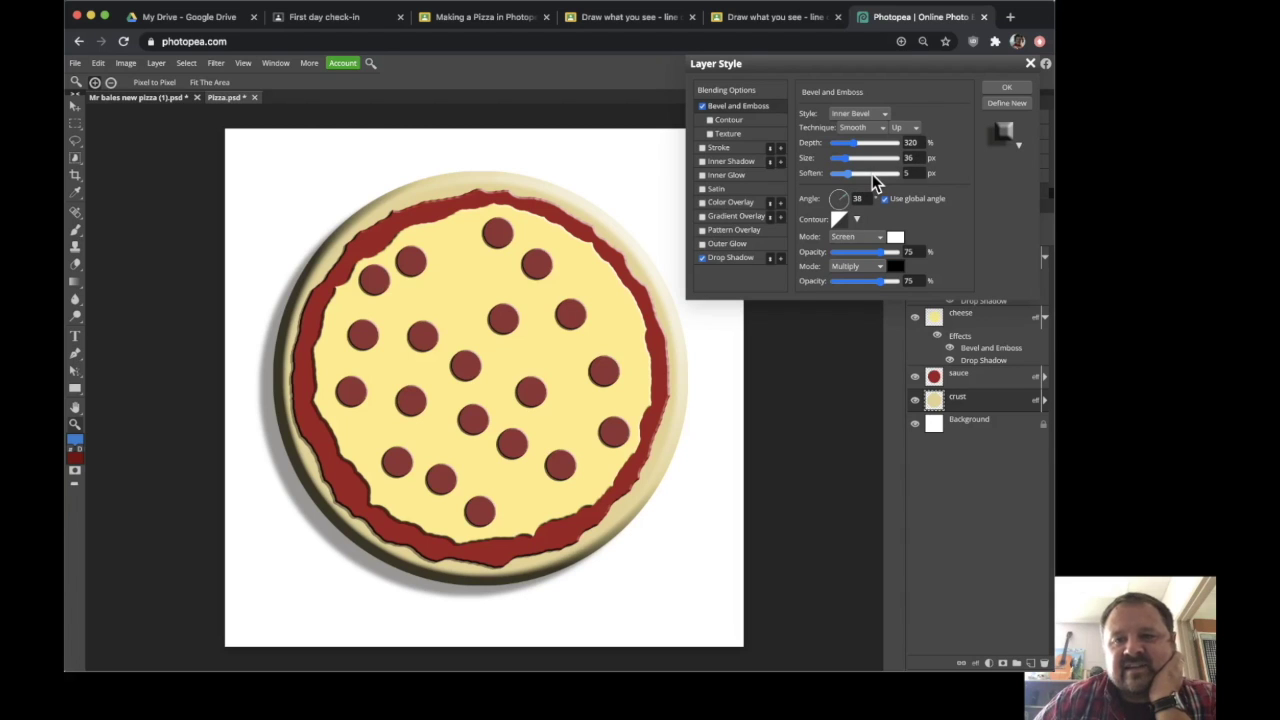
{"action": "left_click", "coordinate": [873, 175]}
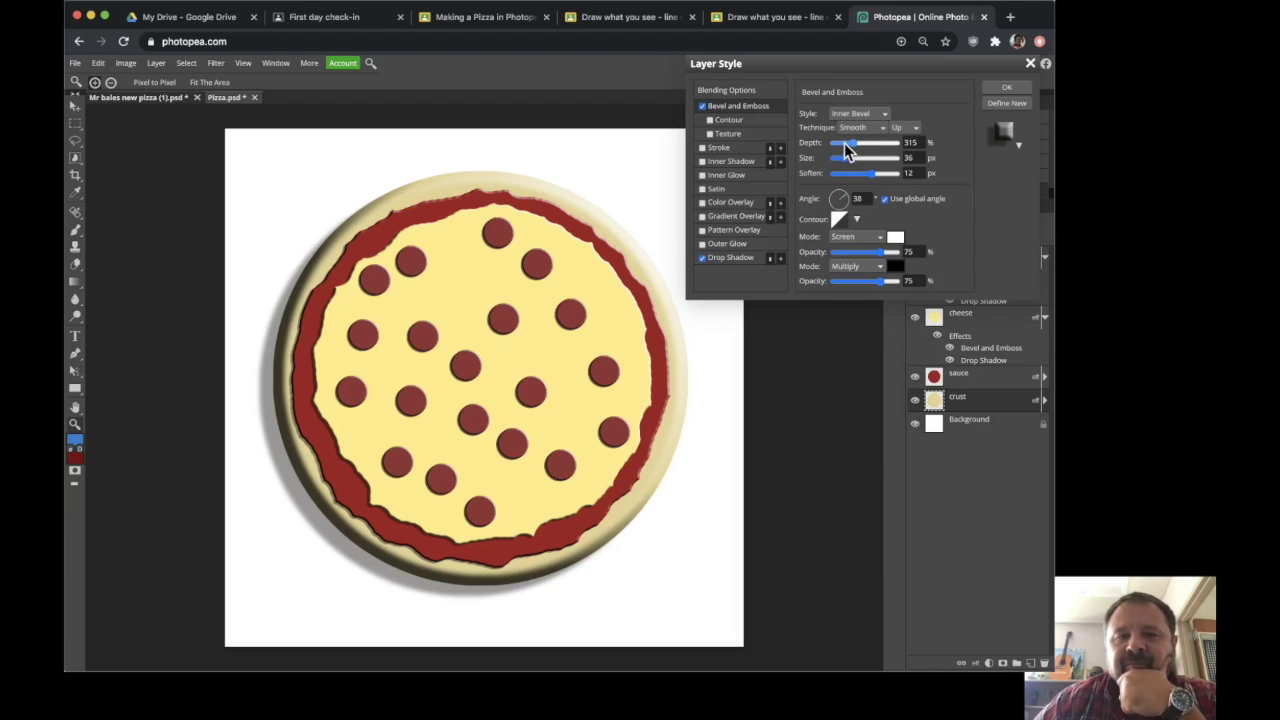
{"action": "left_click_drag", "start_coordinate": [844, 143], "coordinate": [840, 144]}
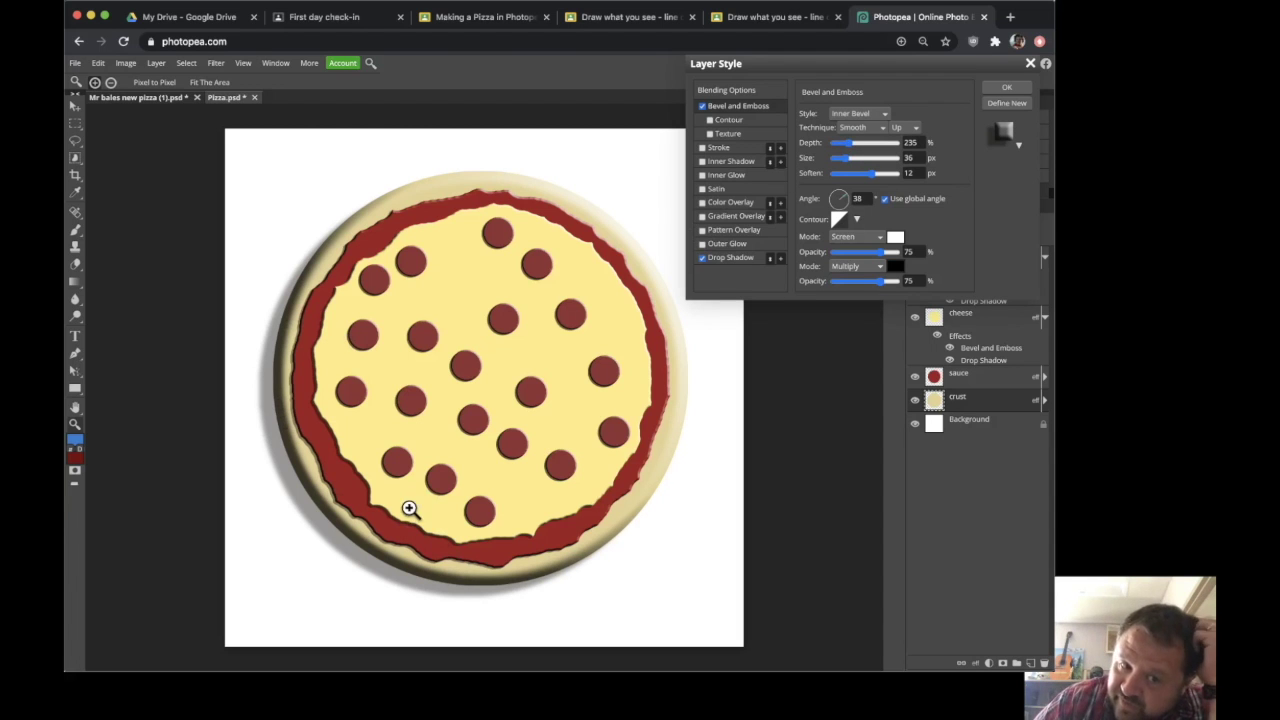
{"action": "left_click", "coordinate": [1004, 89]}
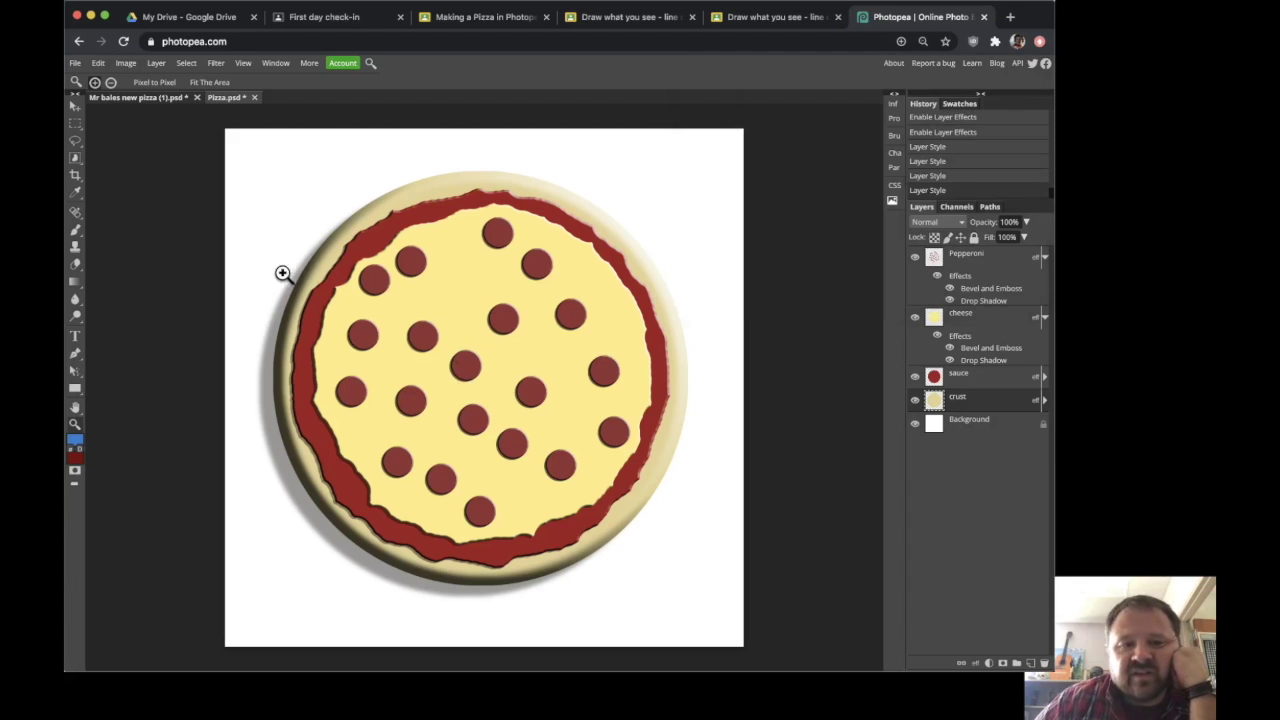